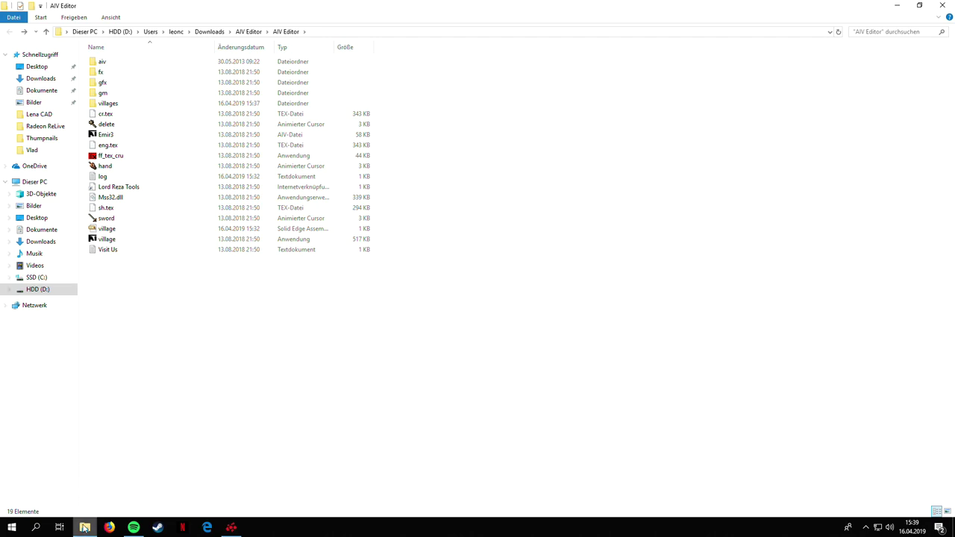
- Open the folder Steam\steamapps\common\Stronghold Crusader Extreme\aiv on HDD (D:) in a new Explorer window
{"action": "mouse_move", "coordinate": [85, 527]}
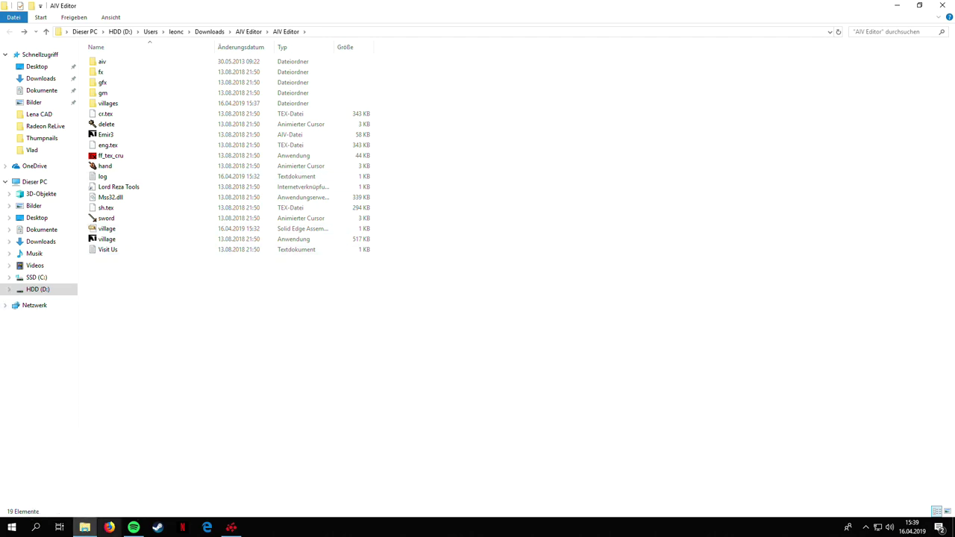
{"action": "right_click", "coordinate": [90, 527]}
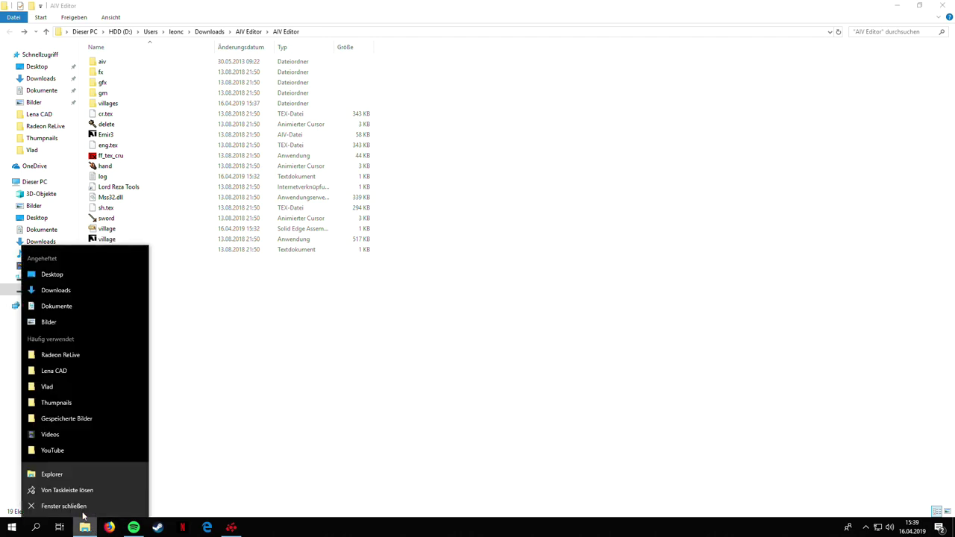
{"action": "left_click", "coordinate": [57, 475]}
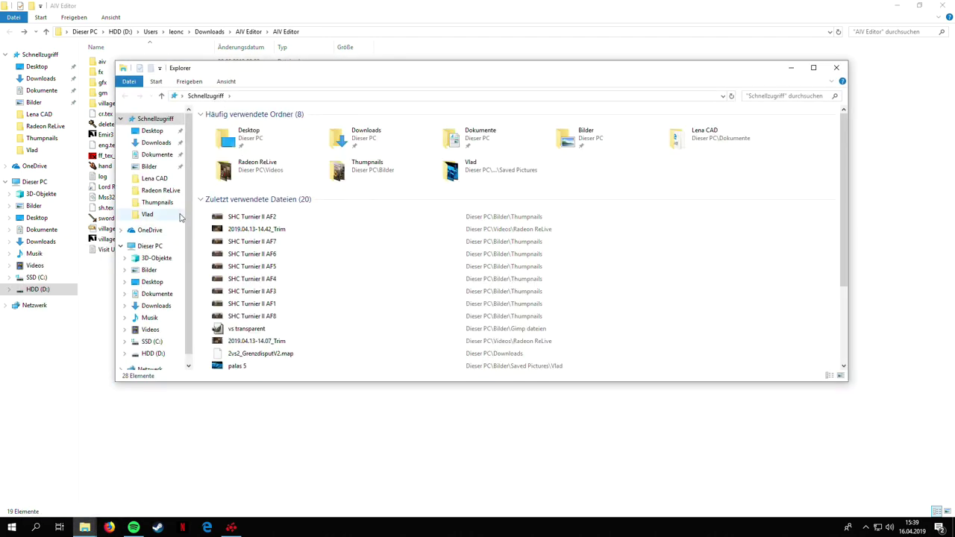
{"action": "scroll", "coordinate": [186, 220], "scroll_direction": "down", "scroll_amount": 1}
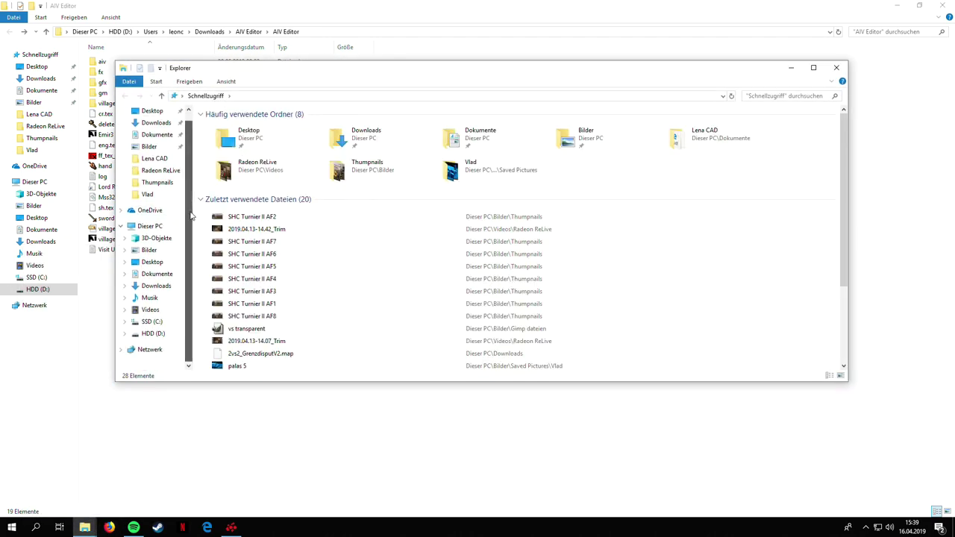
{"action": "left_click", "coordinate": [155, 333]}
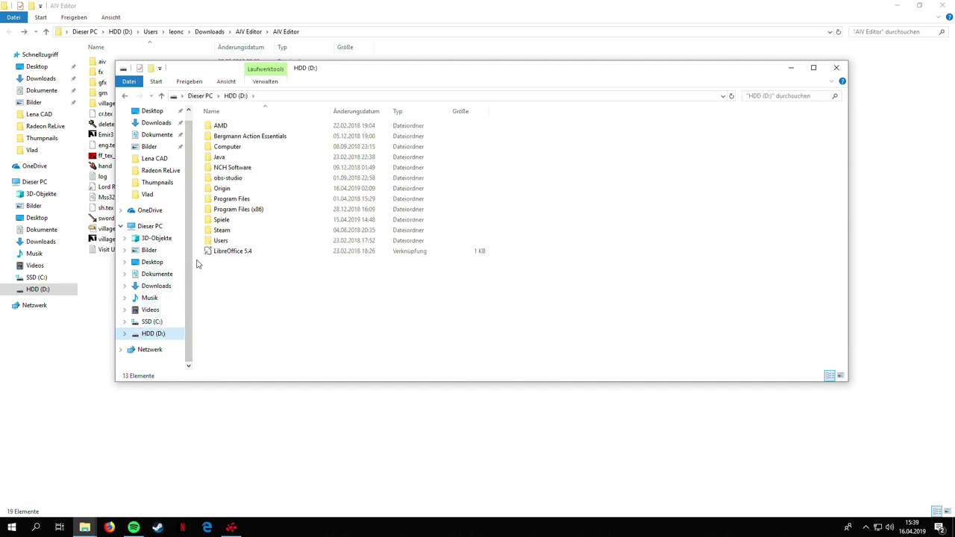
{"action": "double_click", "coordinate": [242, 230]}
{"action": "double_click", "coordinate": [264, 126]}
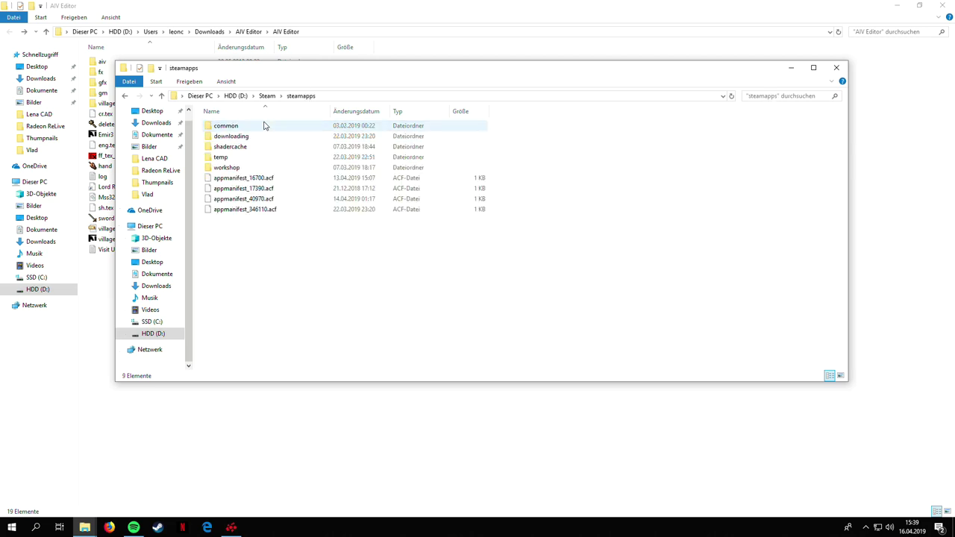
{"action": "double_click", "coordinate": [263, 126]}
{"action": "double_click", "coordinate": [259, 146]}
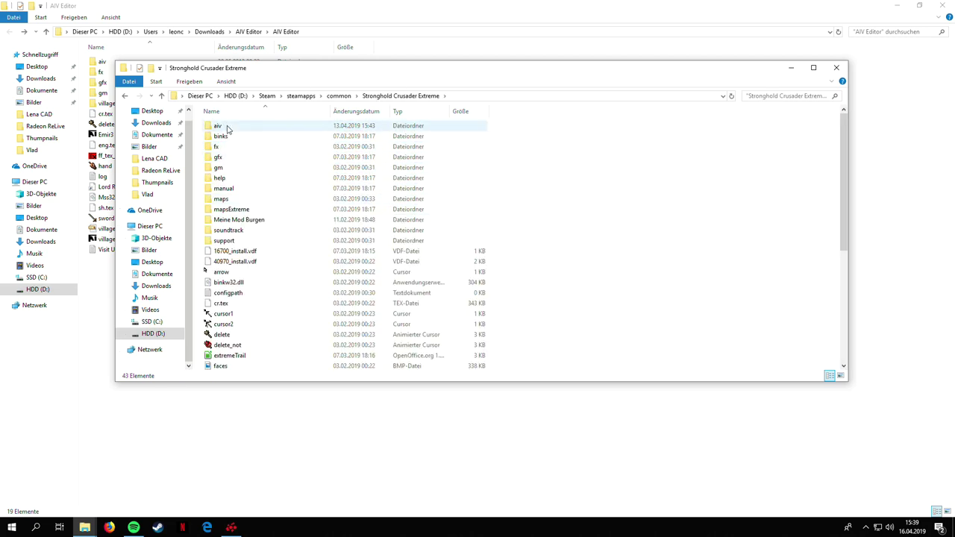
{"action": "double_click", "coordinate": [228, 126]}
- Copy the castle file marshal1 from the game's aiv folder and minimise that window
{"action": "scroll", "coordinate": [484, 220], "scroll_direction": "down", "scroll_amount": 4}
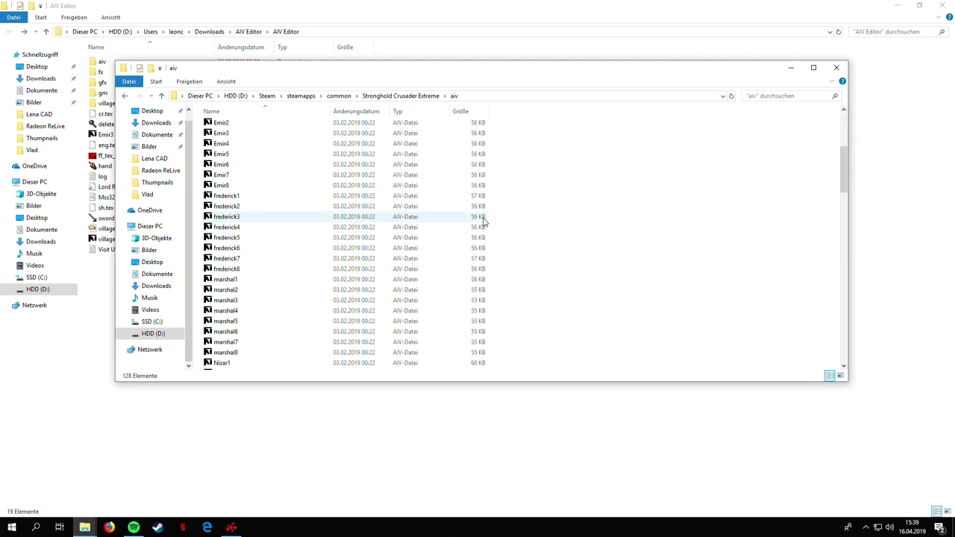
{"action": "scroll", "coordinate": [482, 220], "scroll_direction": "up", "scroll_amount": 5}
{"action": "scroll", "coordinate": [478, 224], "scroll_direction": "down", "scroll_amount": 9}
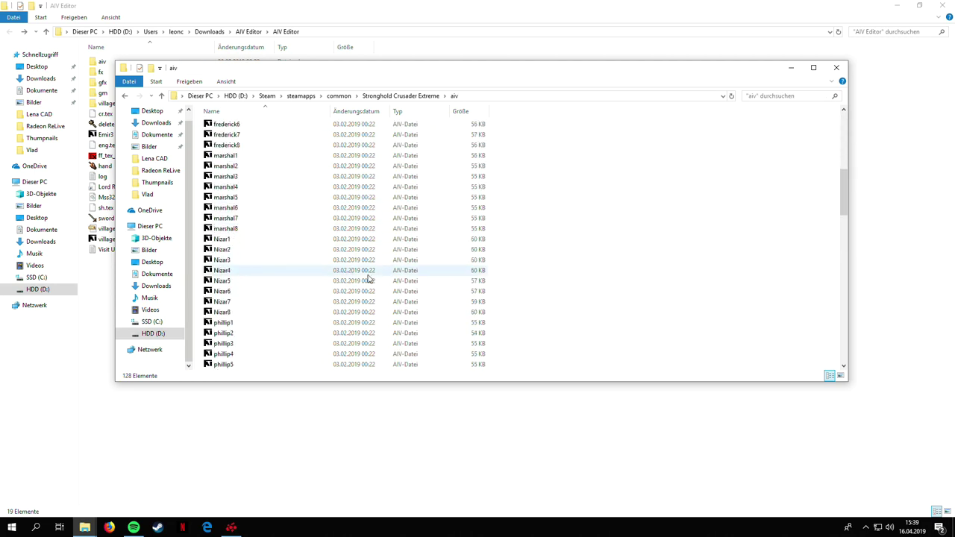
{"action": "scroll", "coordinate": [370, 278], "scroll_direction": "up", "scroll_amount": 4}
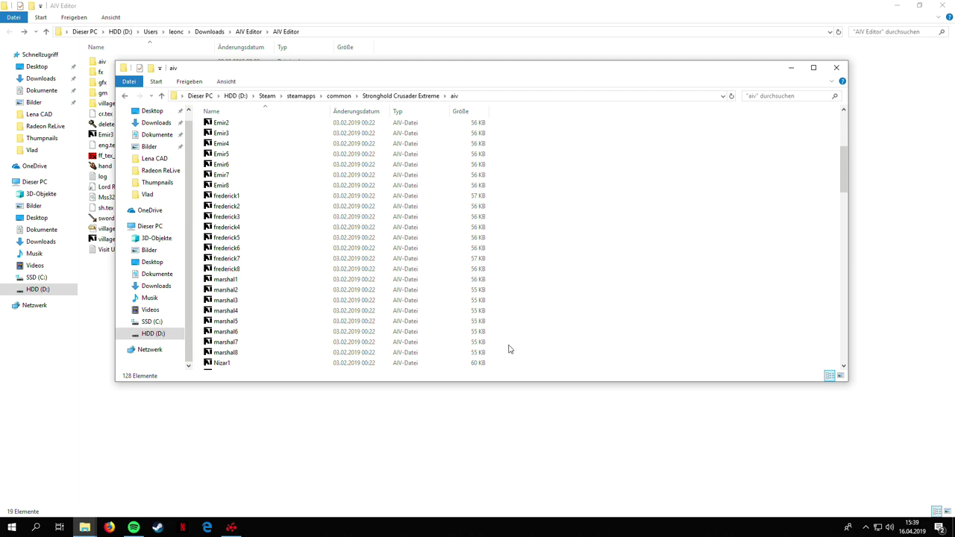
{"action": "left_click_drag", "start_coordinate": [507, 341], "coordinate": [582, 336]}
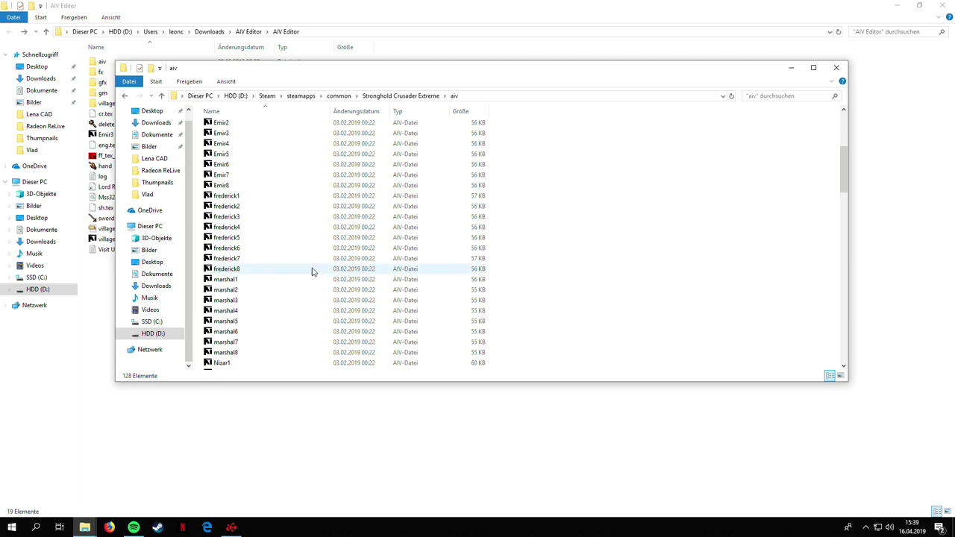
{"action": "left_click", "coordinate": [275, 283]}
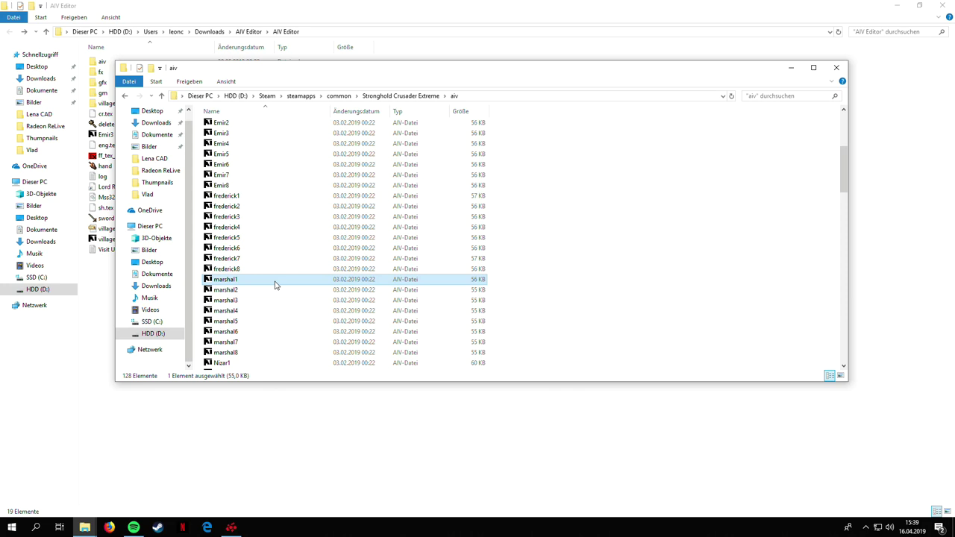
{"action": "left_click", "coordinate": [791, 68]}
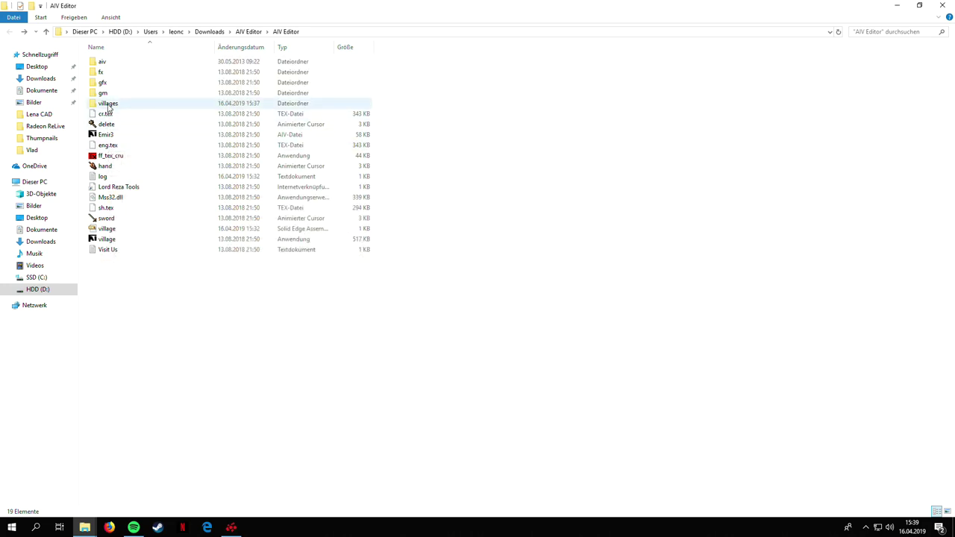
- Paste the copied marshal1 file into the AIV Editor's villages folder
{"action": "mouse_move", "coordinate": [124, 104]}
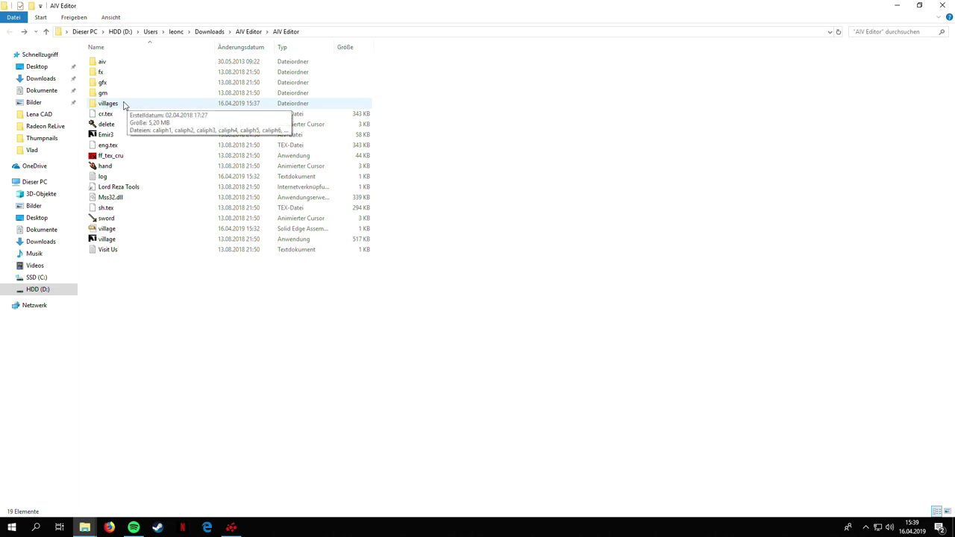
{"action": "double_click", "coordinate": [125, 106]}
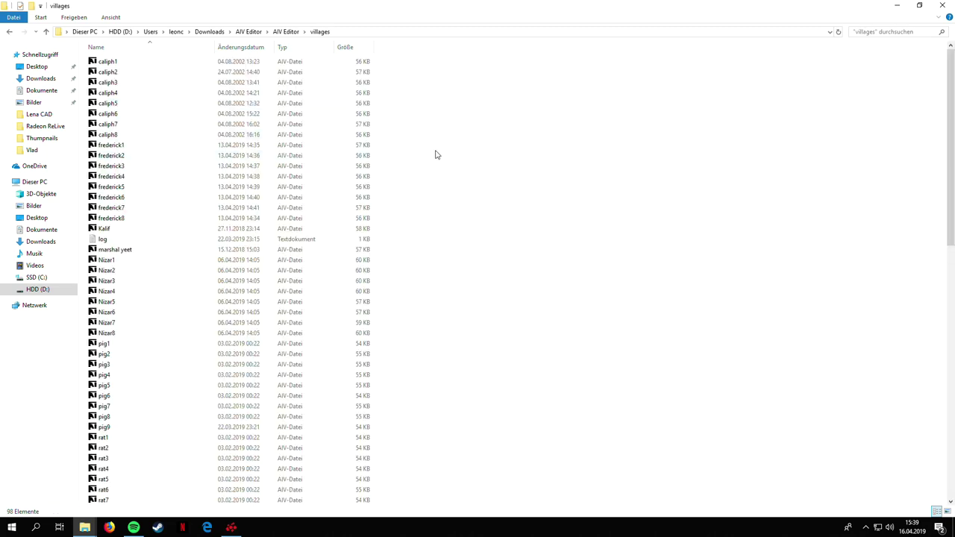
{"action": "scroll", "coordinate": [493, 191], "scroll_direction": "down", "scroll_amount": 3}
{"action": "key", "text": "ctrl+v"}
{"action": "left_click", "coordinate": [487, 188]}
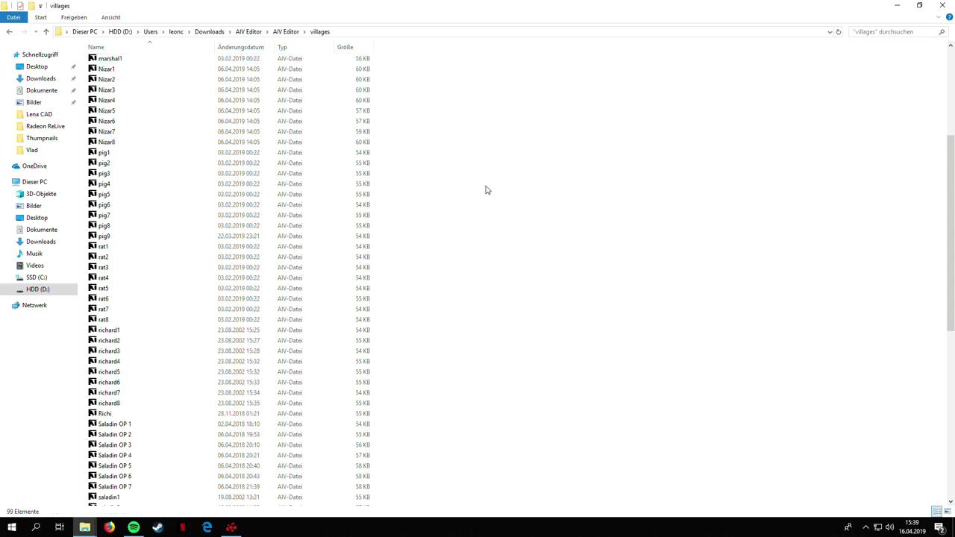
- Return to the main AIV Editor folder and launch the village application
{"action": "left_click", "coordinate": [9, 30]}
{"action": "left_click", "coordinate": [9, 32]}
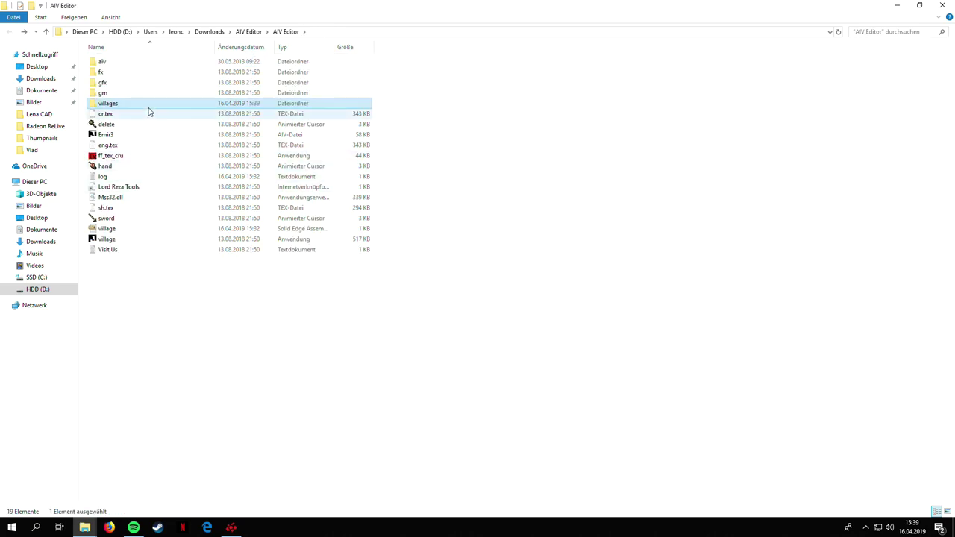
{"action": "left_click", "coordinate": [144, 273]}
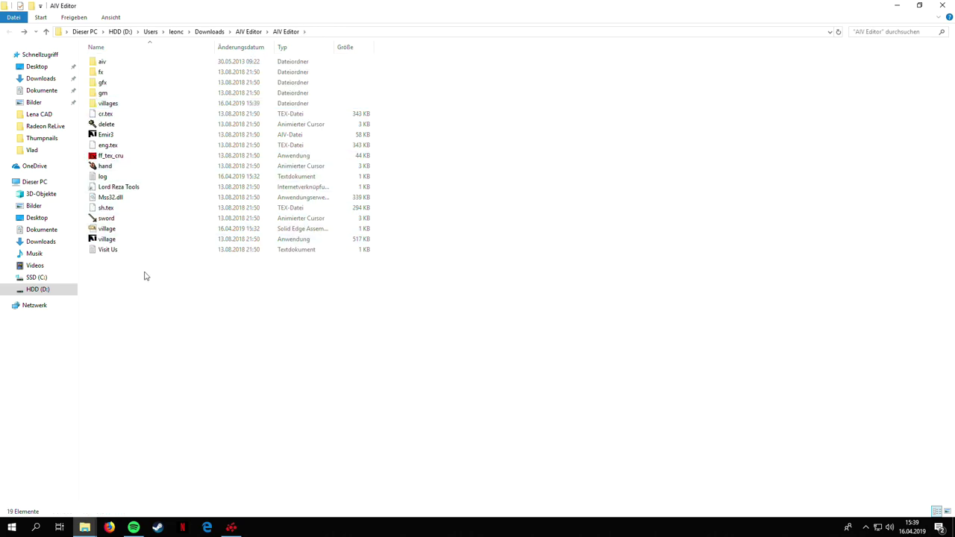
{"action": "left_click", "coordinate": [128, 240]}
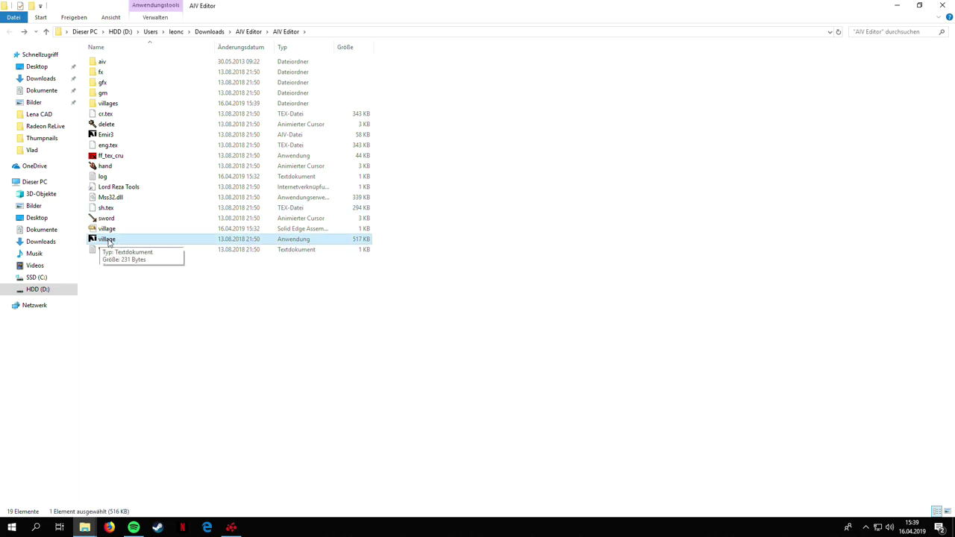
{"action": "double_click", "coordinate": [126, 242]}
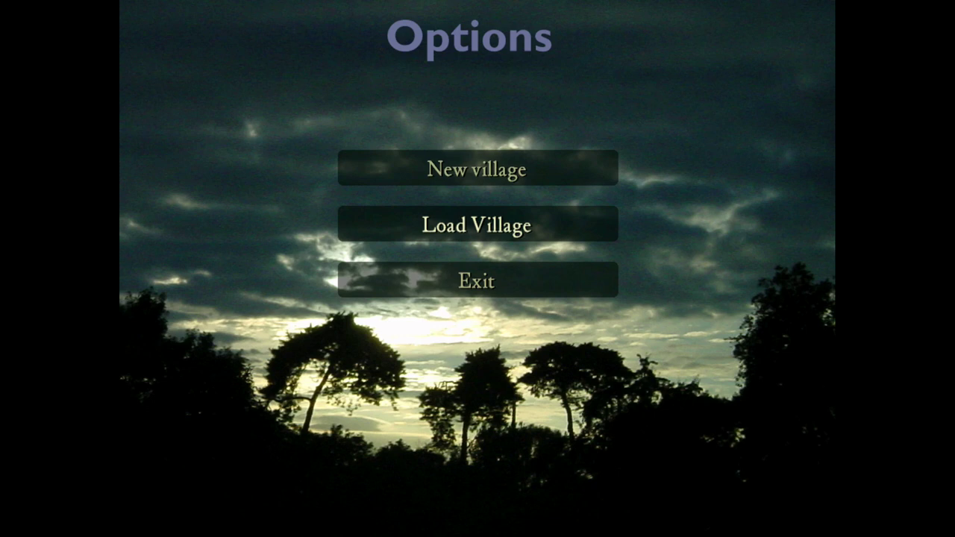
- Load the existing village marshal1 into the editor
{"action": "key", "text": "Return"}
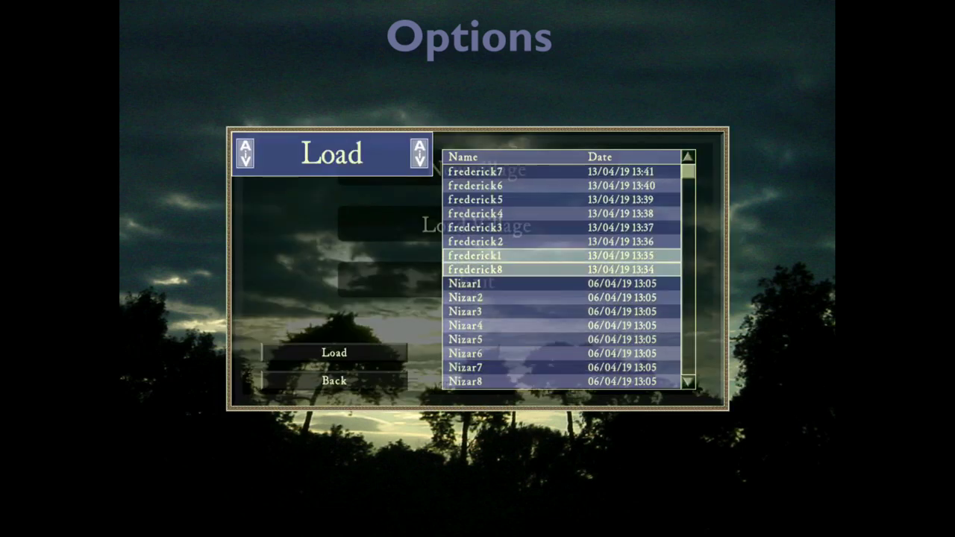
{"action": "scroll", "coordinate": [561, 263], "scroll_direction": "down", "scroll_amount": 5}
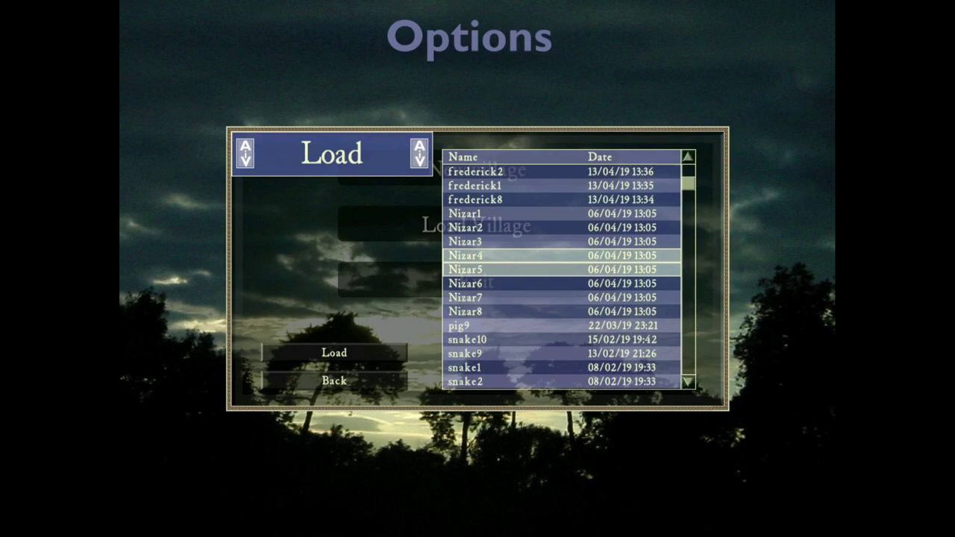
{"action": "scroll", "coordinate": [561, 262], "scroll_direction": "down", "scroll_amount": 12}
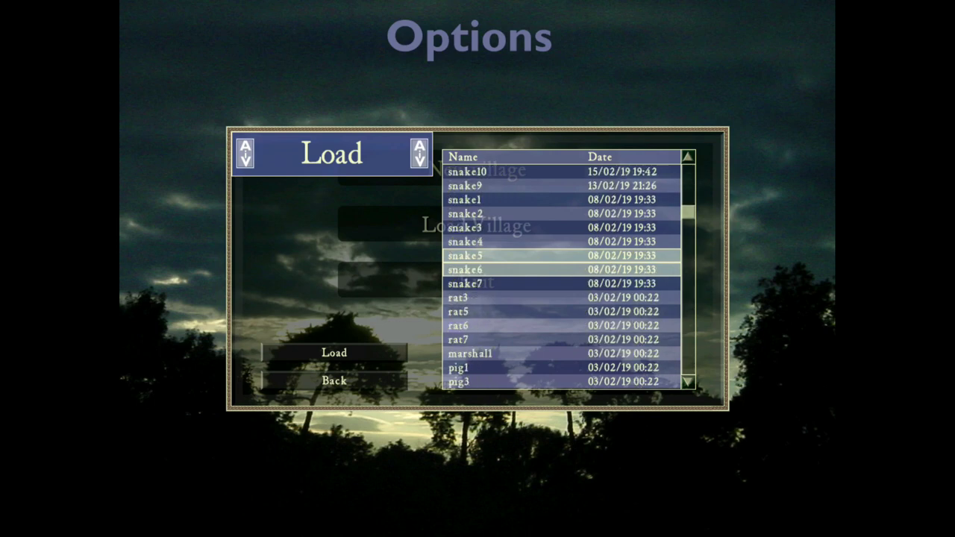
{"action": "scroll", "coordinate": [561, 262], "scroll_direction": "down", "scroll_amount": 5}
{"action": "left_click", "coordinate": [561, 283]}
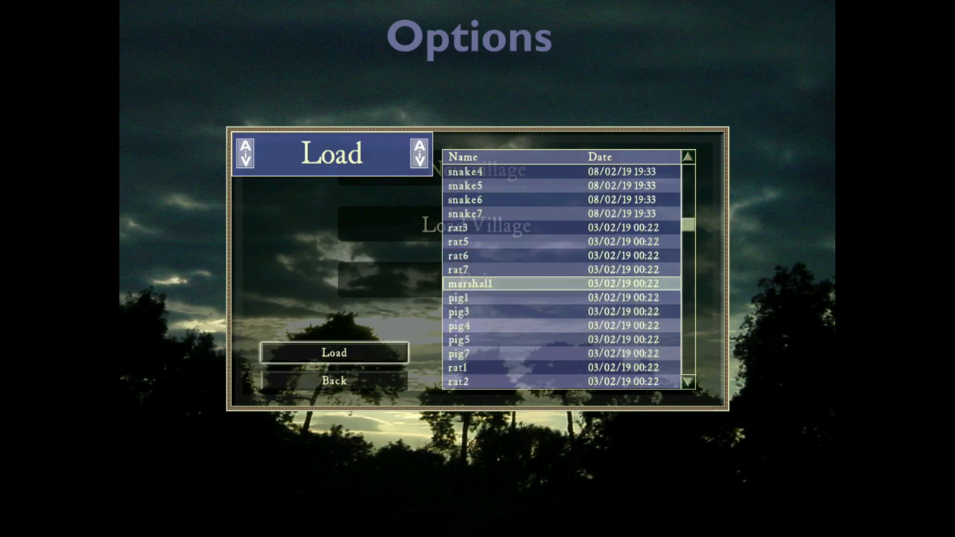
{"action": "left_click", "coordinate": [333, 352]}
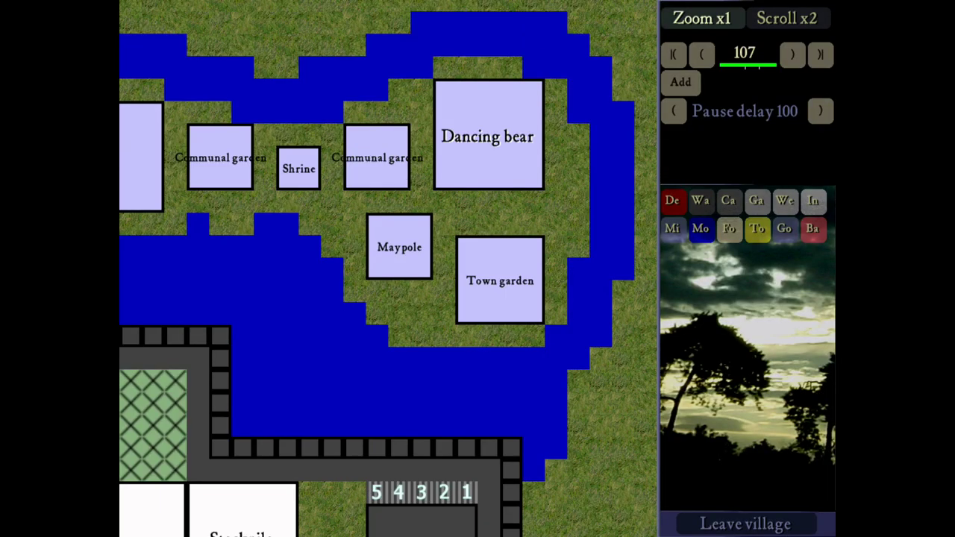
- Examine the castle layout at zoom levels x1, x2 and x3, finishing on the x3 overview
{"action": "left_click", "coordinate": [702, 18]}
{"action": "left_click", "coordinate": [701, 17]}
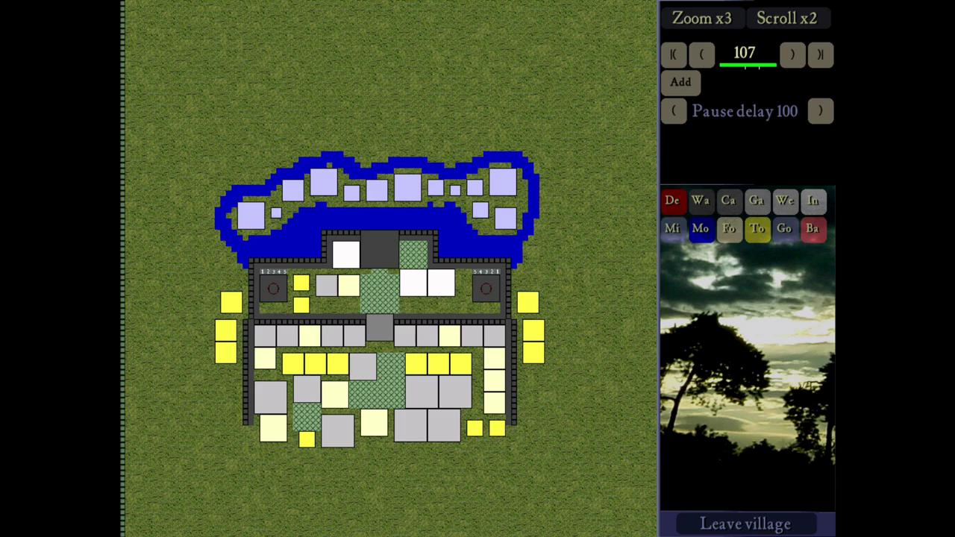
{"action": "key", "text": "Up"}
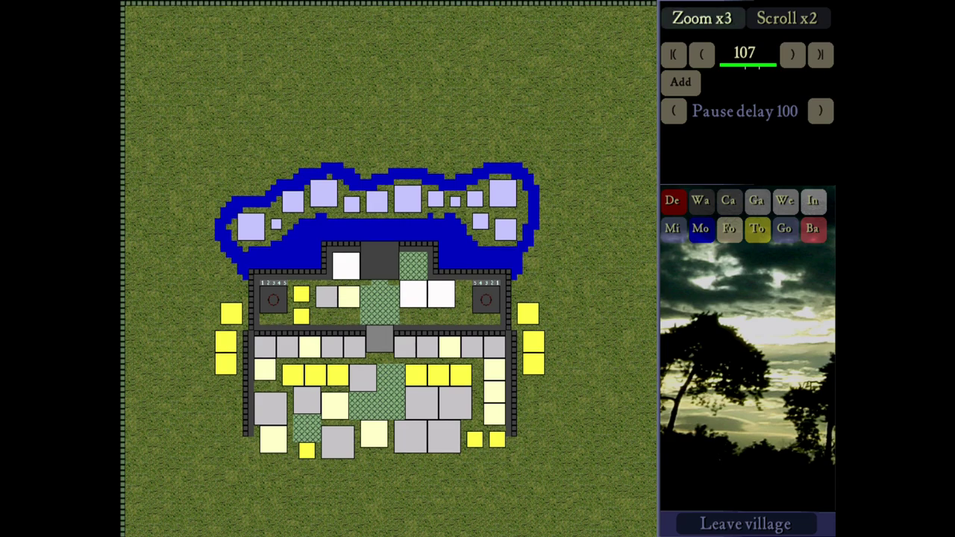
{"action": "left_click", "coordinate": [702, 18]}
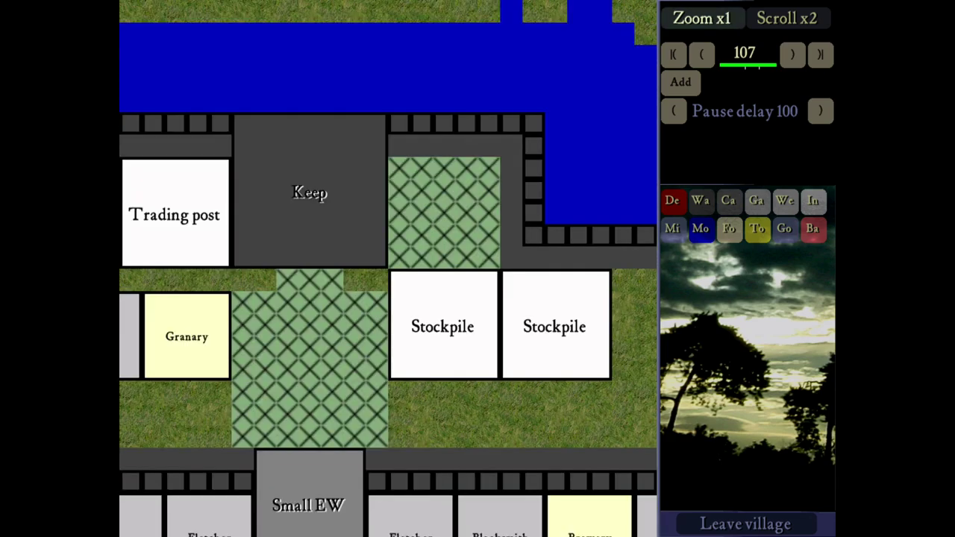
{"action": "key", "text": "z"}
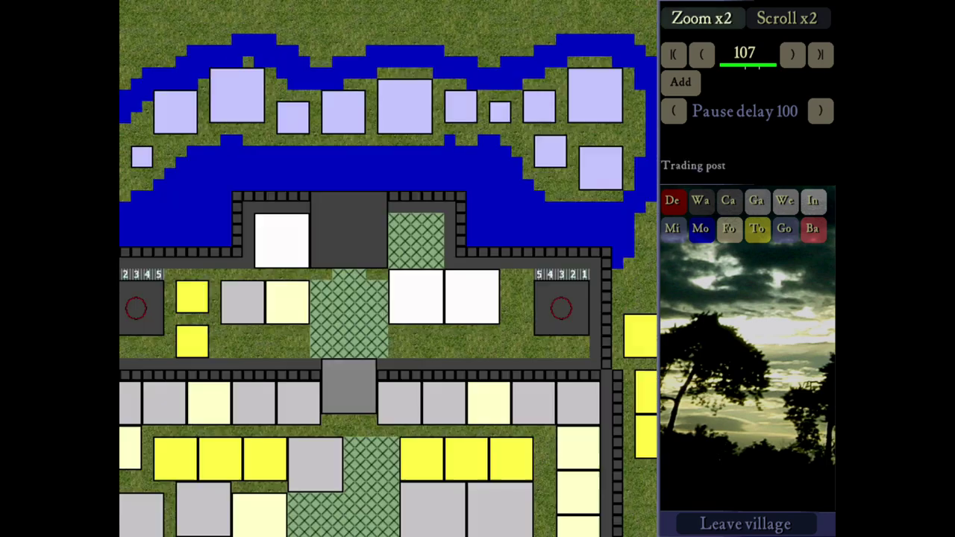
{"action": "key", "text": "z"}
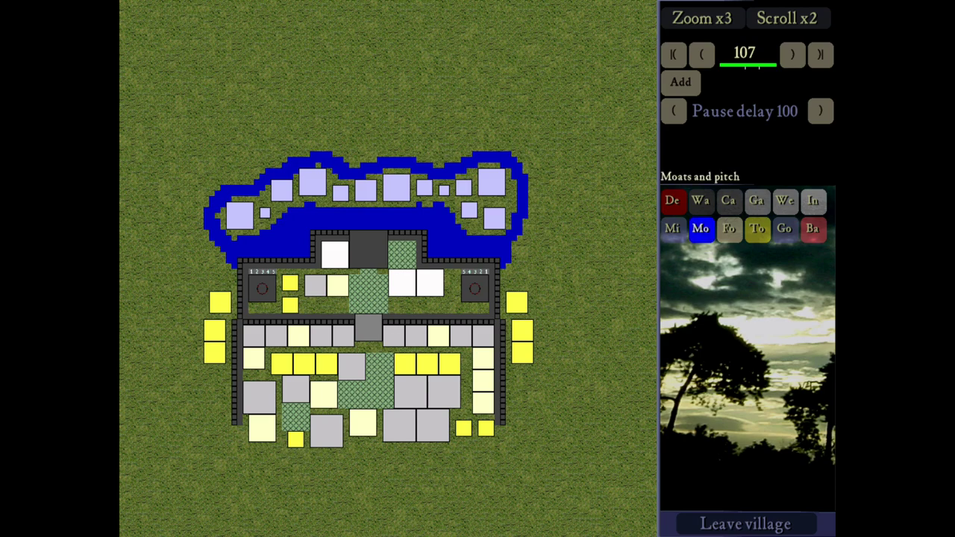
- Place a trial house on the grass outside the castle's southeast wall and delete it again
{"action": "left_click", "coordinate": [672, 200]}
{"action": "left_click", "coordinate": [757, 229]}
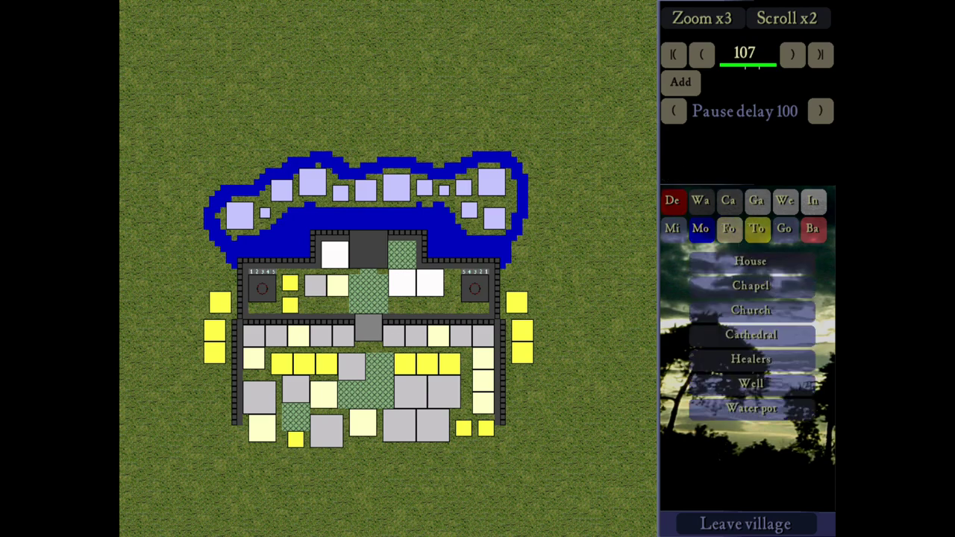
{"action": "left_click", "coordinate": [556, 408]}
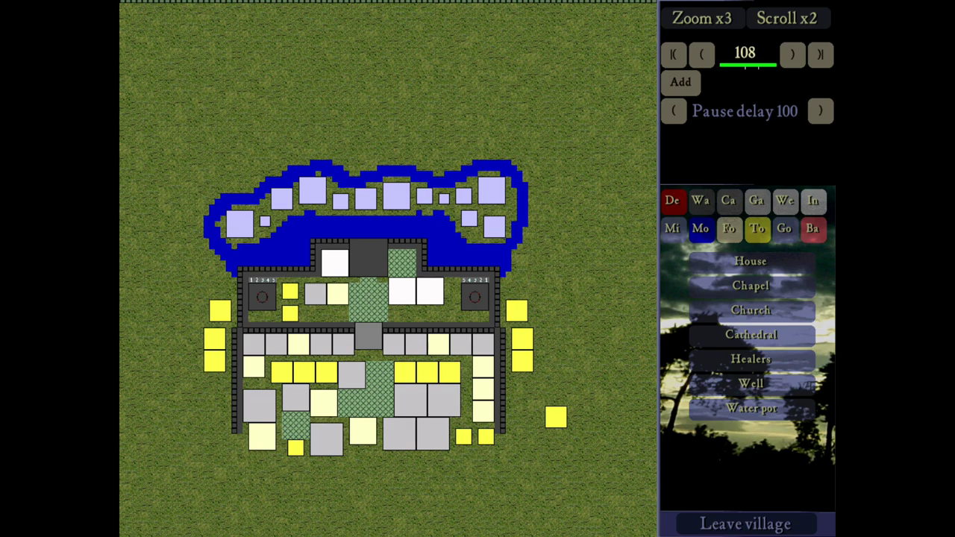
{"action": "left_click", "coordinate": [673, 200]}
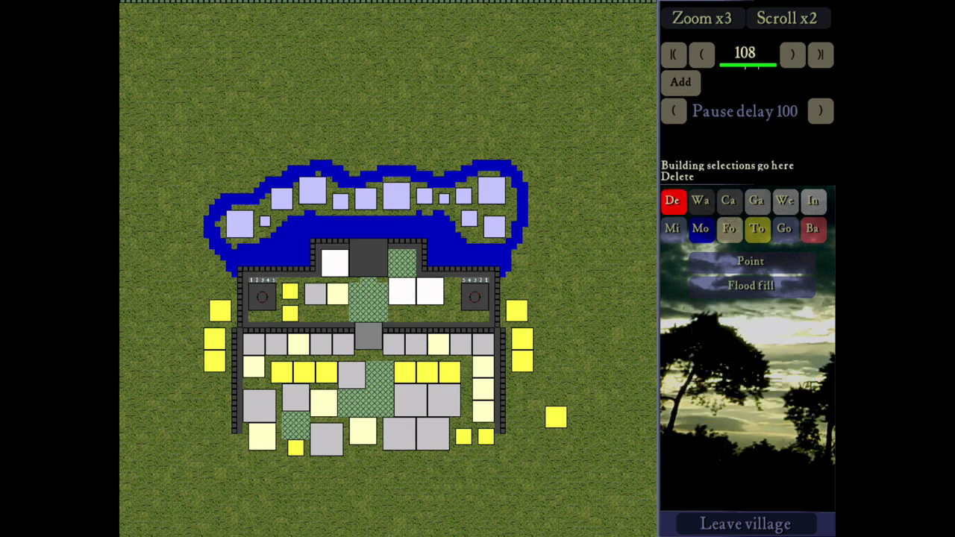
{"action": "left_click", "coordinate": [554, 420]}
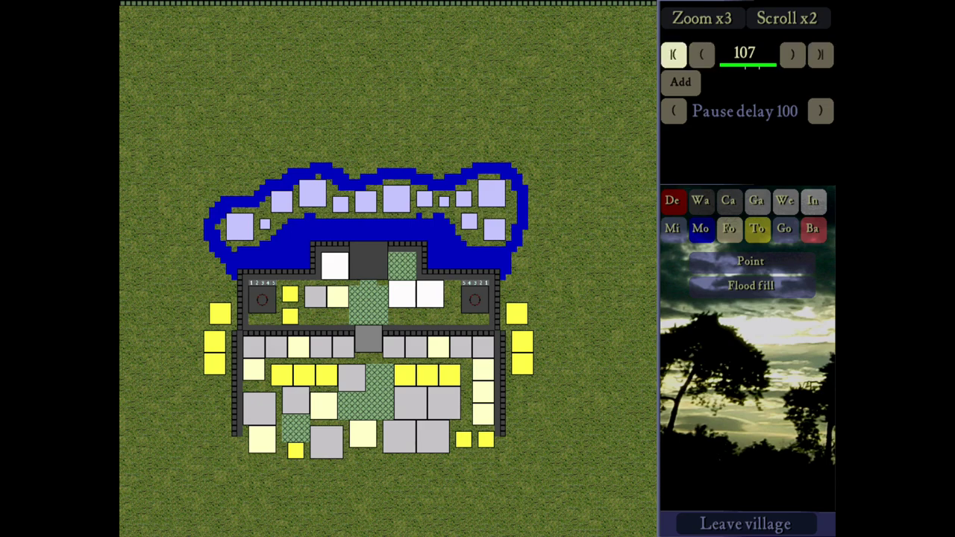
- Rewind the village's build order to step 1
{"action": "left_click", "coordinate": [673, 54]}
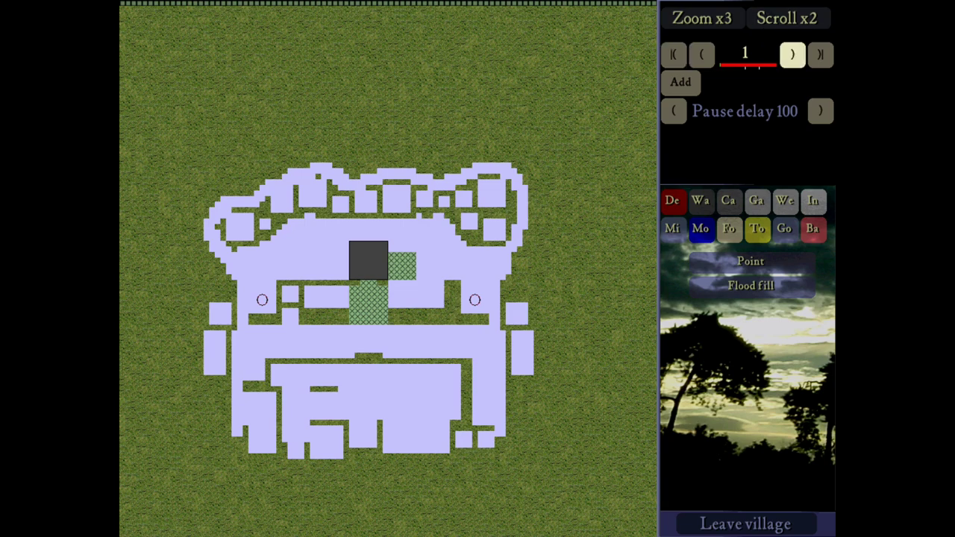
- Jump to the end of the village's build order and go back one step at a time to step 101
{"action": "left_click", "coordinate": [820, 54]}
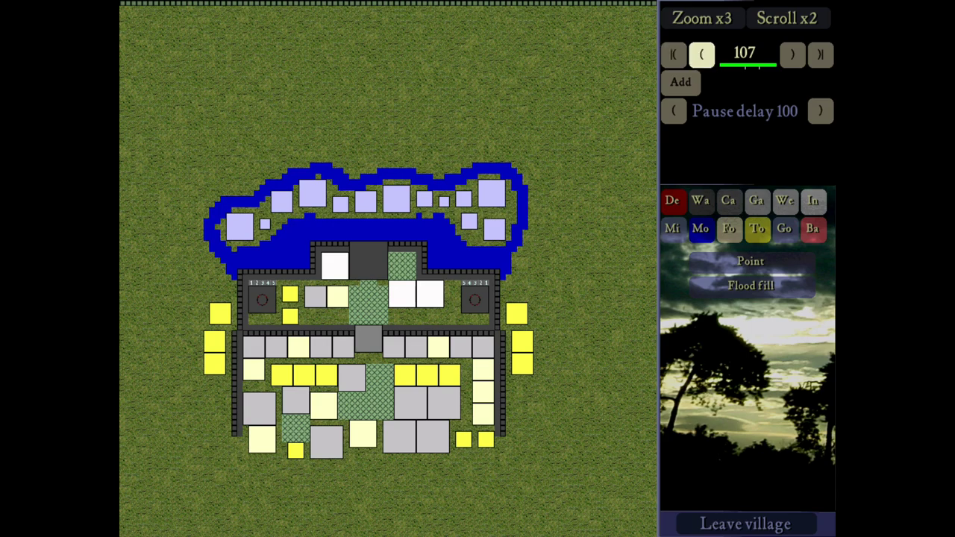
{"action": "left_click", "coordinate": [701, 54]}
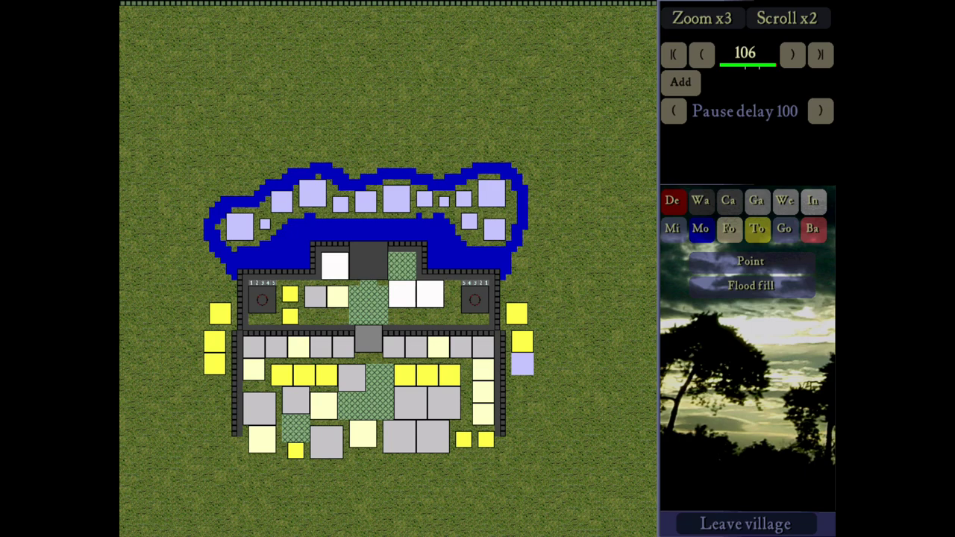
{"action": "left_click", "coordinate": [701, 55]}
{"action": "left_click", "coordinate": [701, 54]}
{"action": "left_click", "coordinate": [701, 55]}
{"action": "left_click", "coordinate": [701, 54]}
{"action": "left_click", "coordinate": [701, 55]}
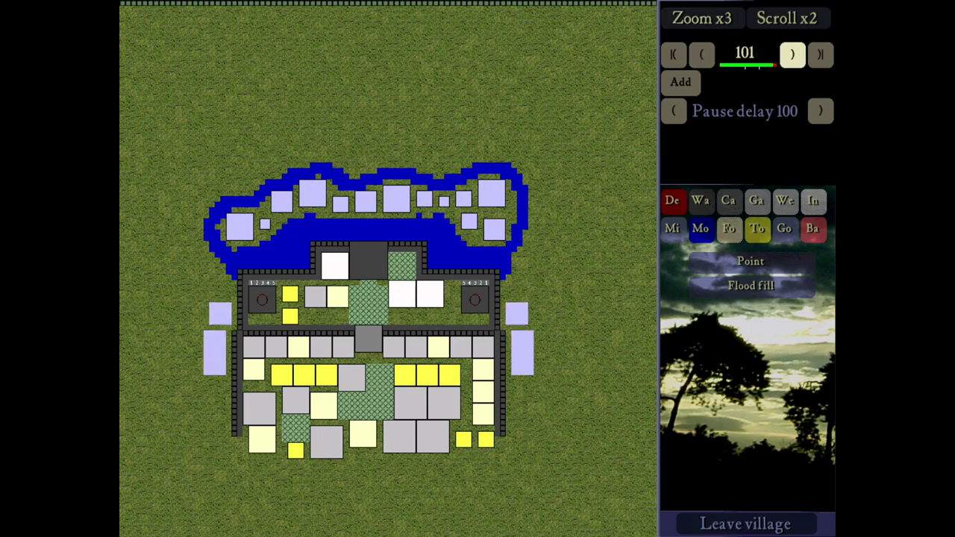
- Advance the build order to step 106, go back to step 102, and return to the final step
{"action": "left_click", "coordinate": [792, 54]}
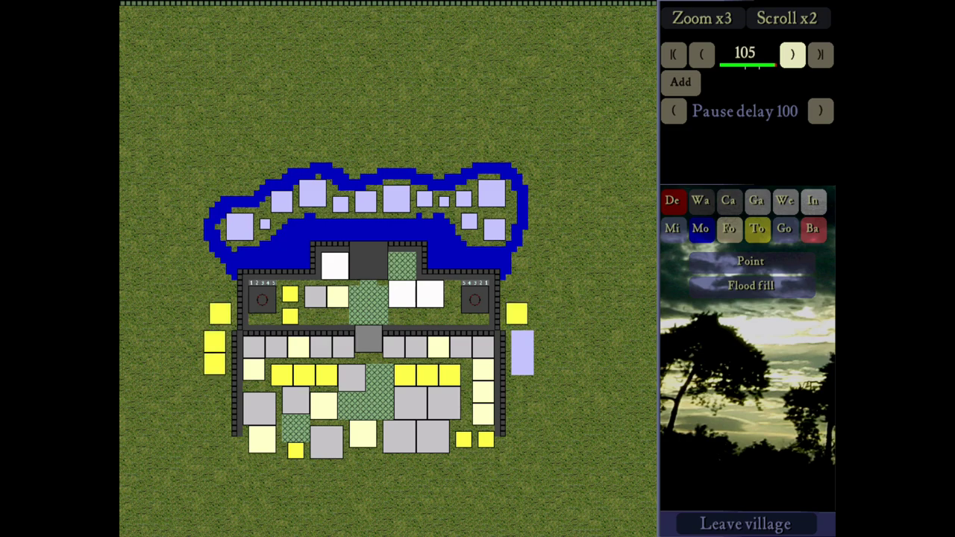
{"action": "left_click", "coordinate": [792, 54]}
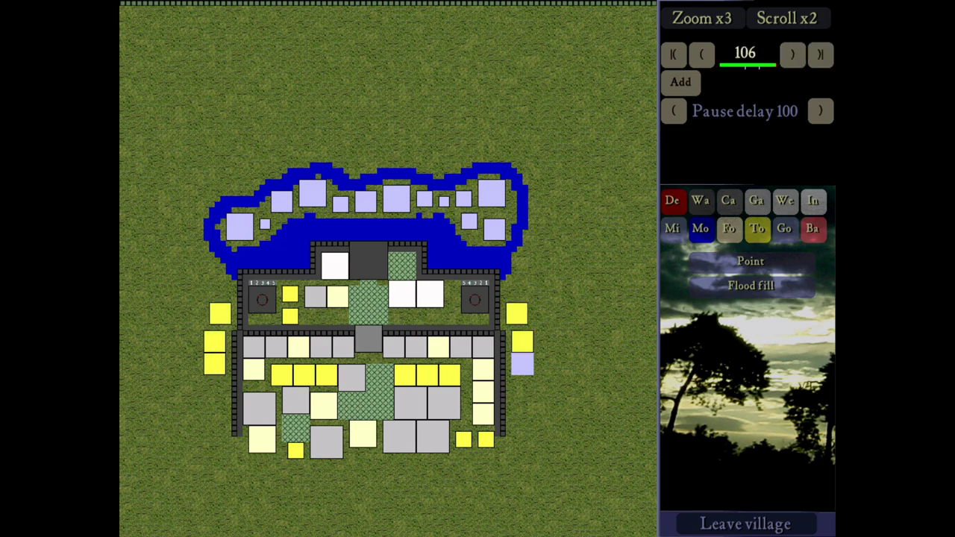
{"action": "left_click", "coordinate": [701, 54]}
{"action": "left_click", "coordinate": [702, 54]}
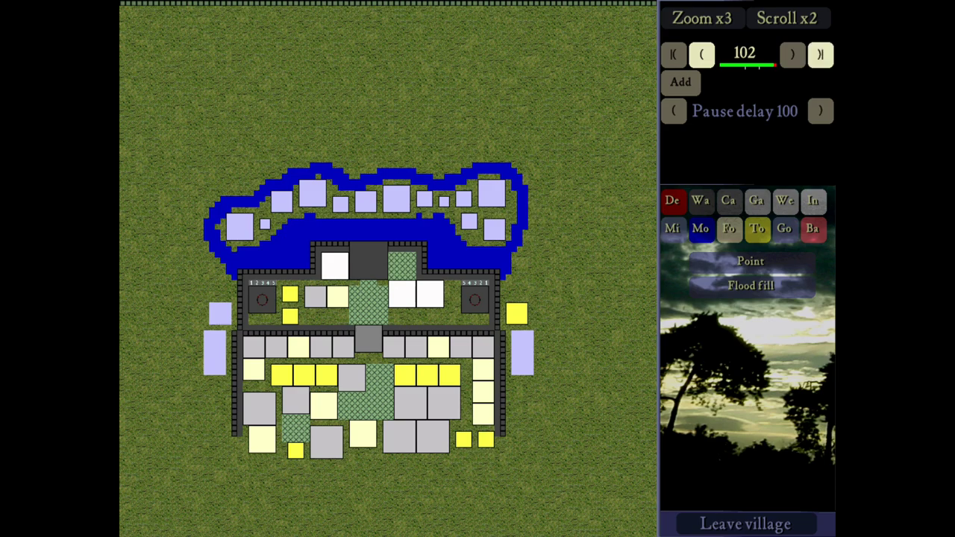
{"action": "left_click", "coordinate": [820, 53]}
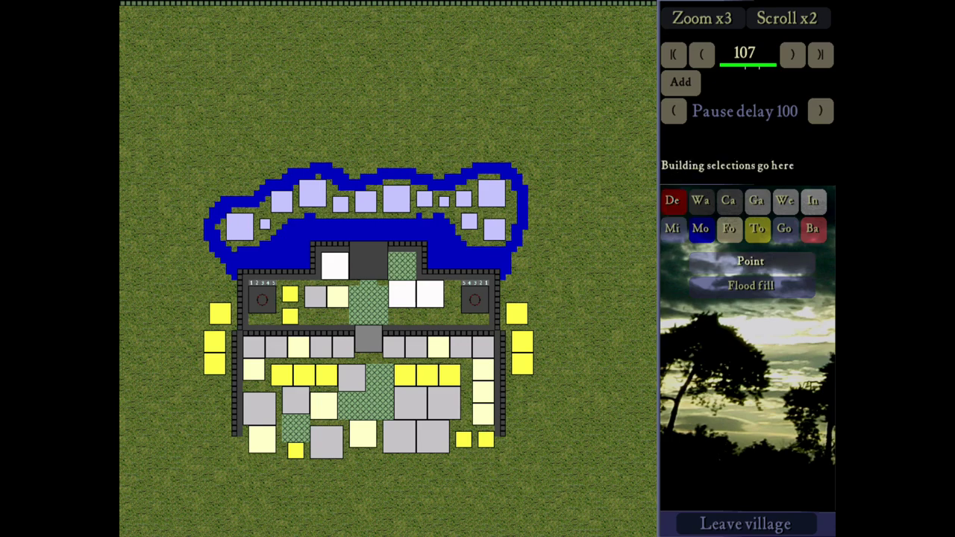
- Delete the northernmost house outside the east wall with Point, and erase the entire moat with Flood fill
{"action": "left_click", "coordinate": [519, 314]}
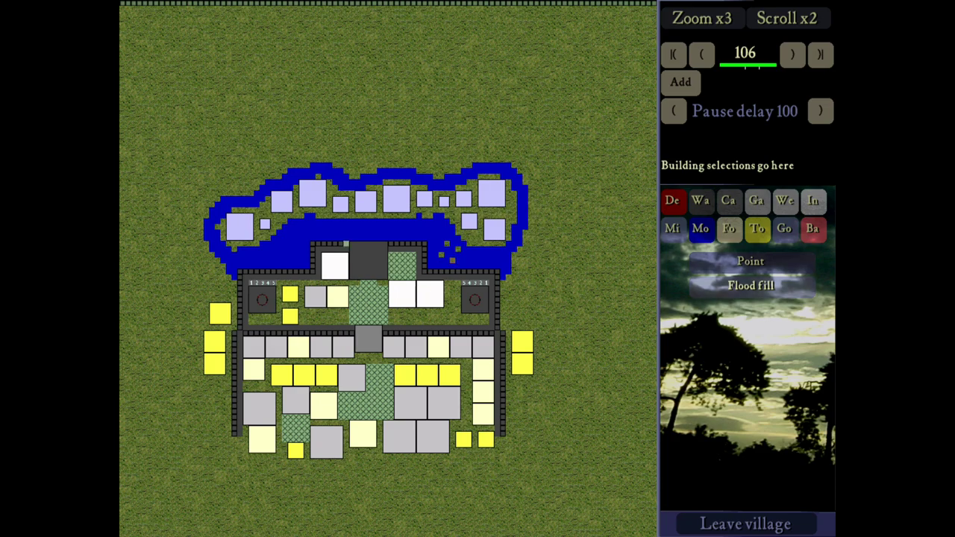
{"action": "left_click", "coordinate": [351, 232]}
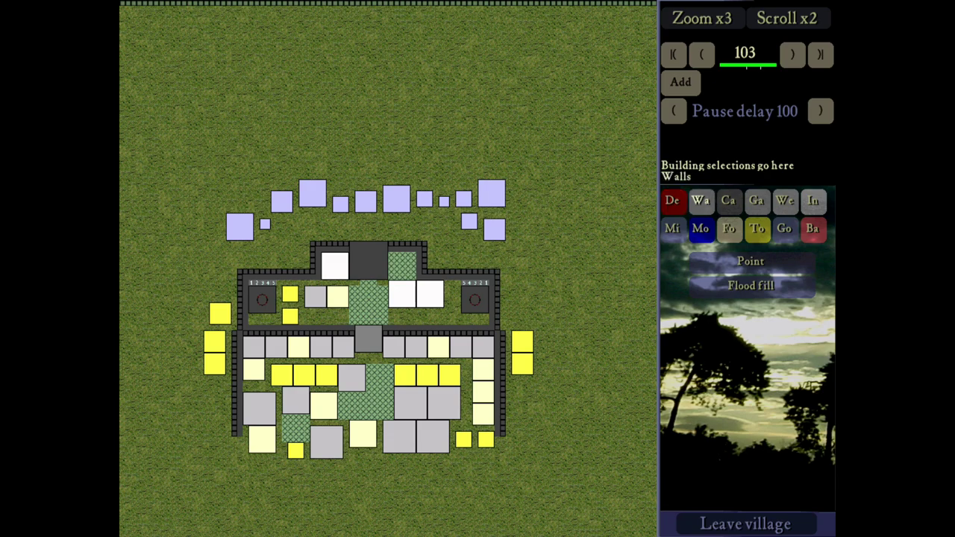
- Build a north-south high wall on the grass east of the castle and a shorter low wall parallel to it
{"action": "left_click", "coordinate": [700, 200]}
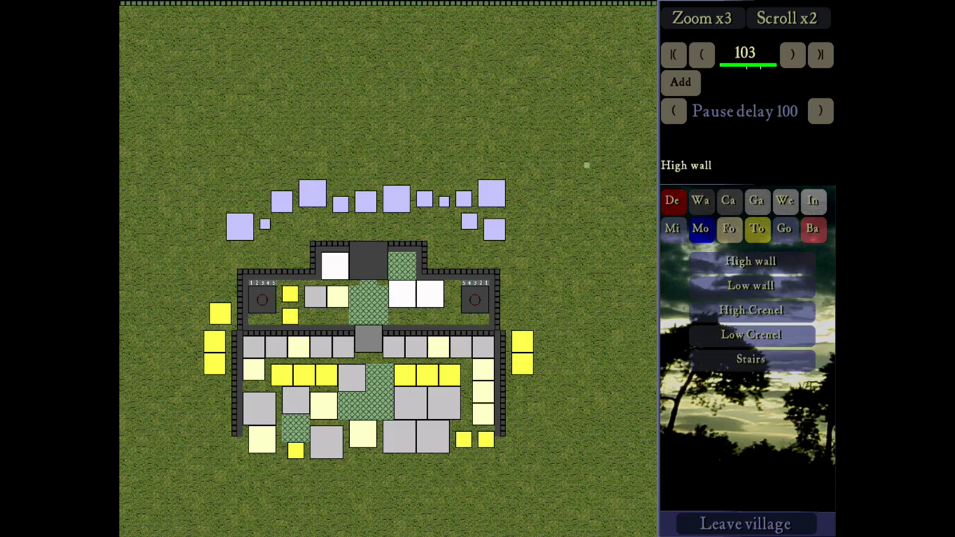
{"action": "mouse_move", "coordinate": [587, 165]}
{"action": "left_mouse_down"}
{"action": "mouse_move", "coordinate": [590, 256]}
{"action": "mouse_move", "coordinate": [580, 294]}
{"action": "mouse_move", "coordinate": [581, 257]}
{"action": "mouse_move", "coordinate": [582, 285]}
{"action": "mouse_move", "coordinate": [587, 274]}
{"action": "left_mouse_up"}
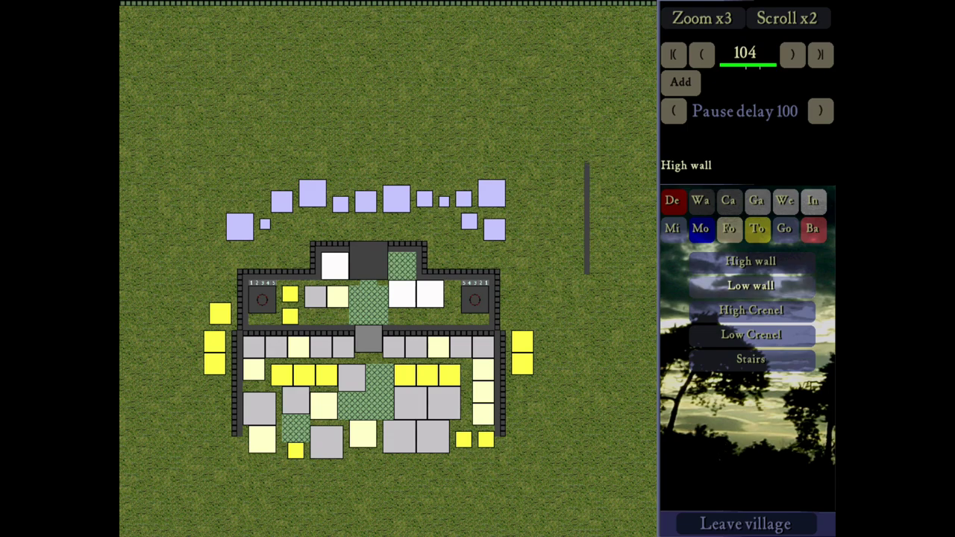
{"action": "left_click", "coordinate": [750, 286]}
{"action": "left_click_drag", "start_coordinate": [603, 176], "coordinate": [604, 235]}
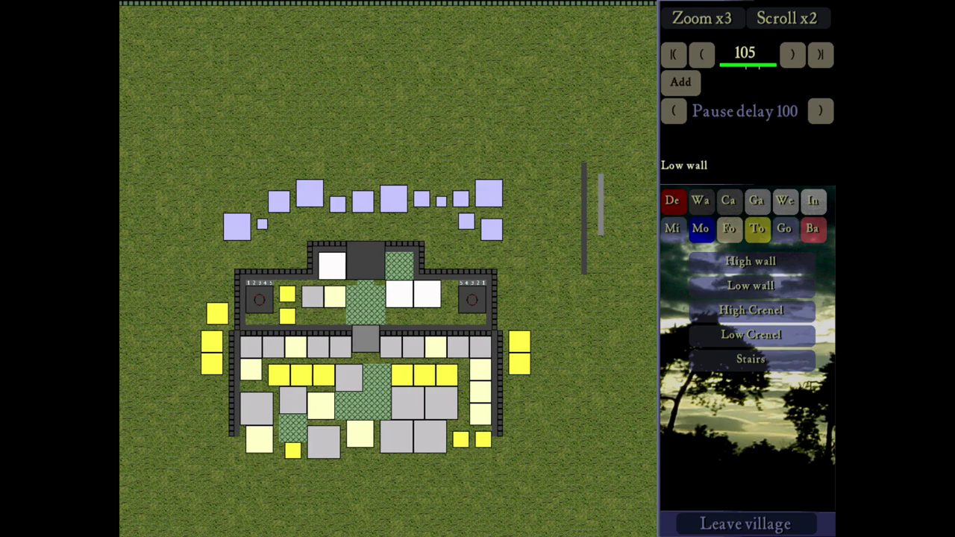
- Line the east side of the new high wall with high crenels and the low wall with low crenels
{"action": "left_click", "coordinate": [750, 309]}
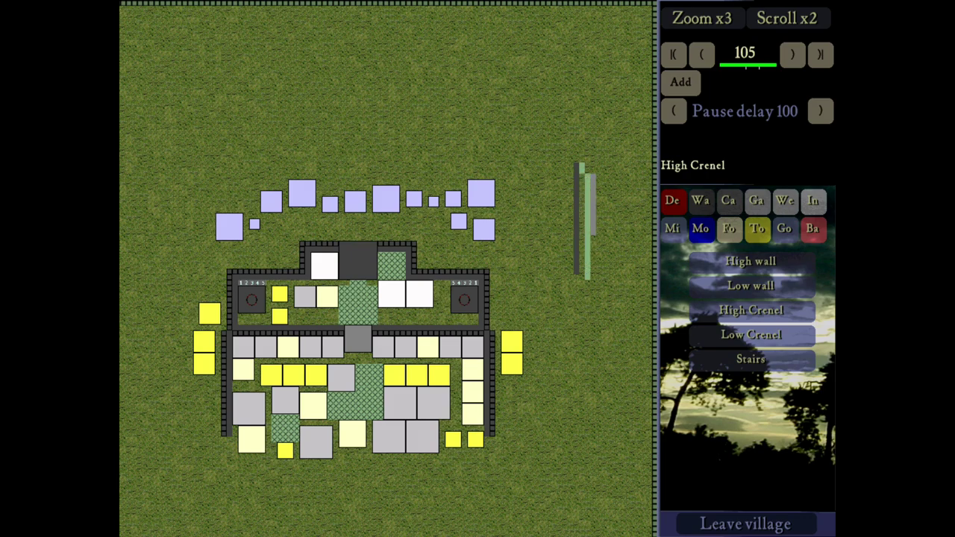
{"action": "left_click", "coordinate": [750, 335]}
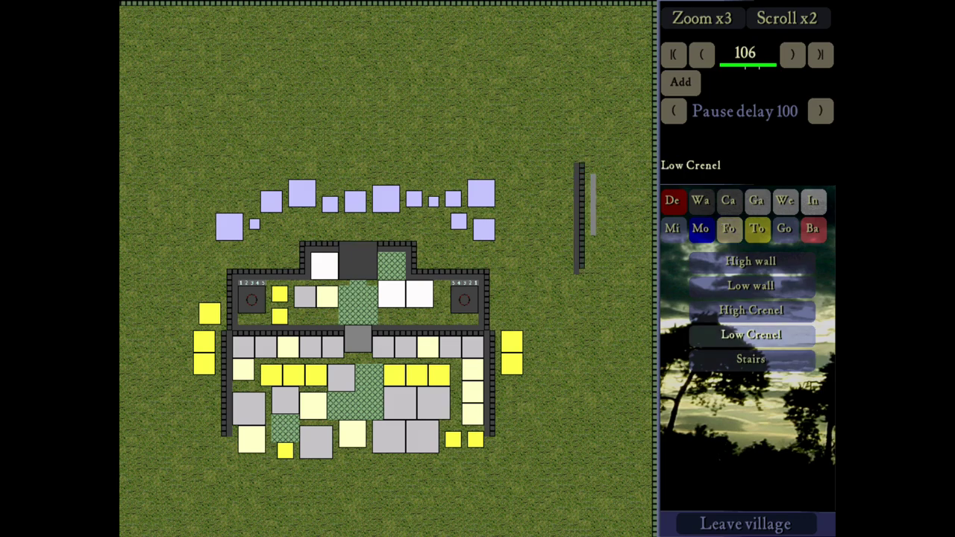
{"action": "left_click_drag", "start_coordinate": [599, 177], "coordinate": [610, 232]}
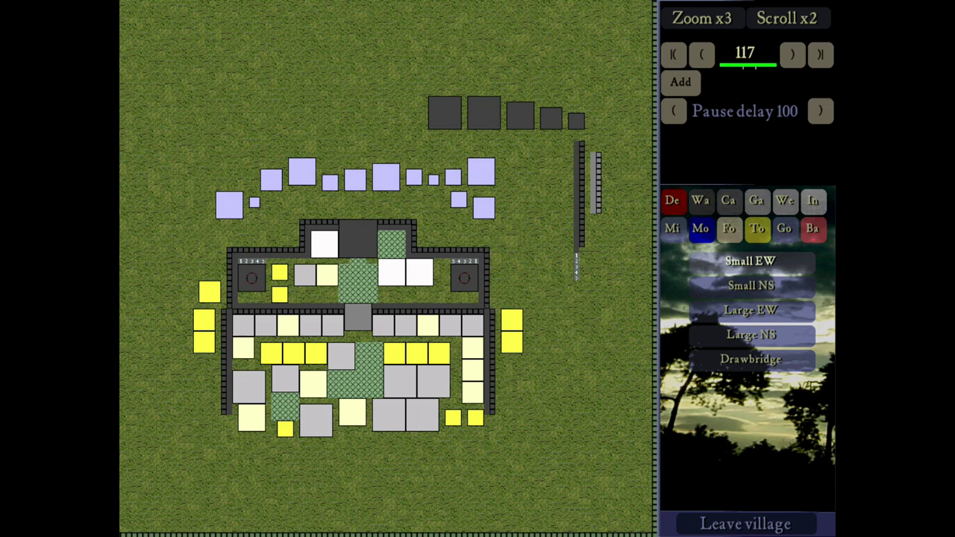
- Place a Small EW gatehouse on the open grass east of the castle and select the Drawbridge
{"action": "left_click", "coordinate": [750, 260]}
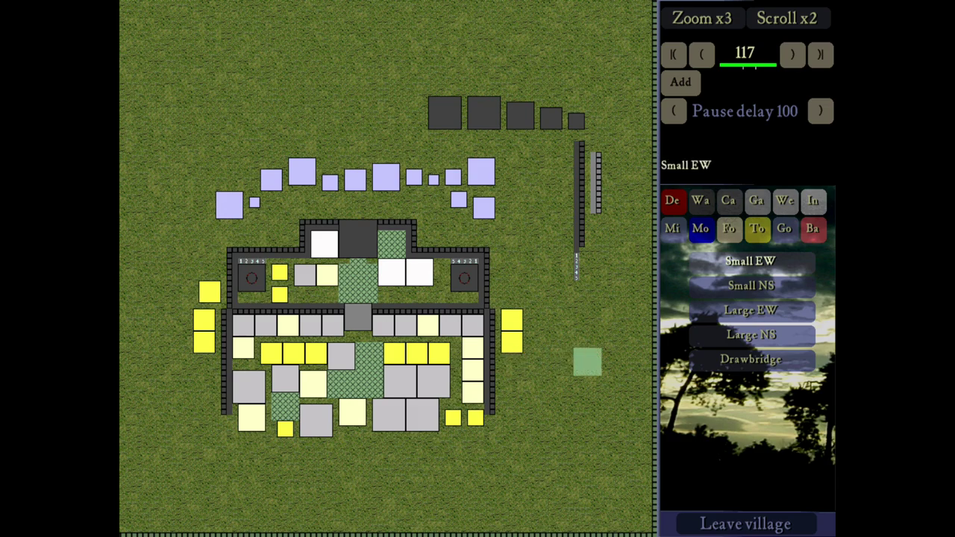
{"action": "left_click", "coordinate": [599, 350]}
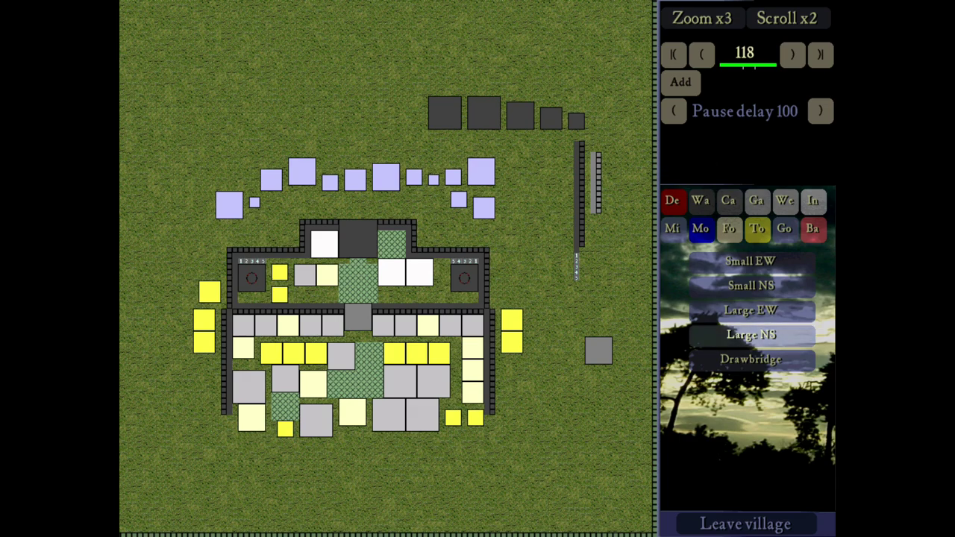
{"action": "left_click", "coordinate": [751, 359]}
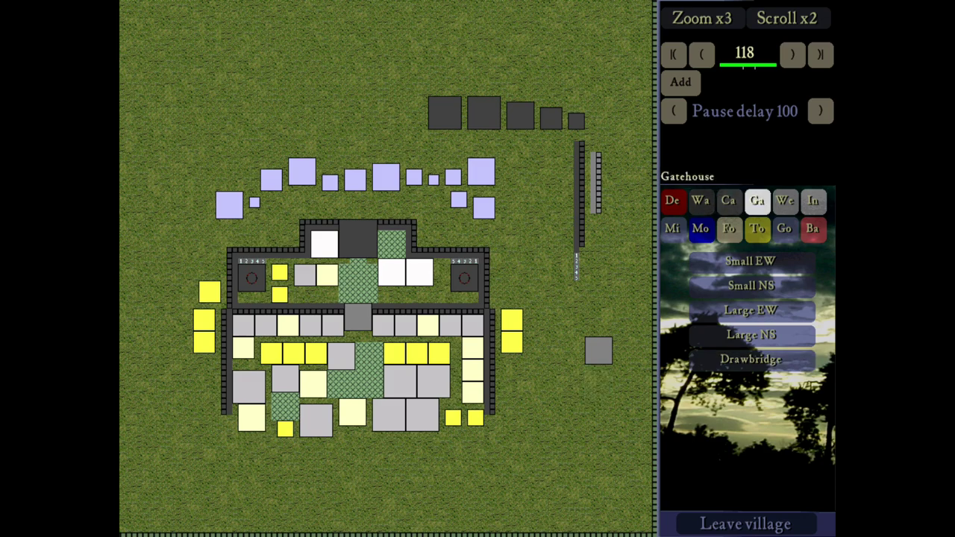
- Review the weapons and industry buildings, and try to place a Stockpile over the two existing stockpiles
{"action": "left_click", "coordinate": [785, 200]}
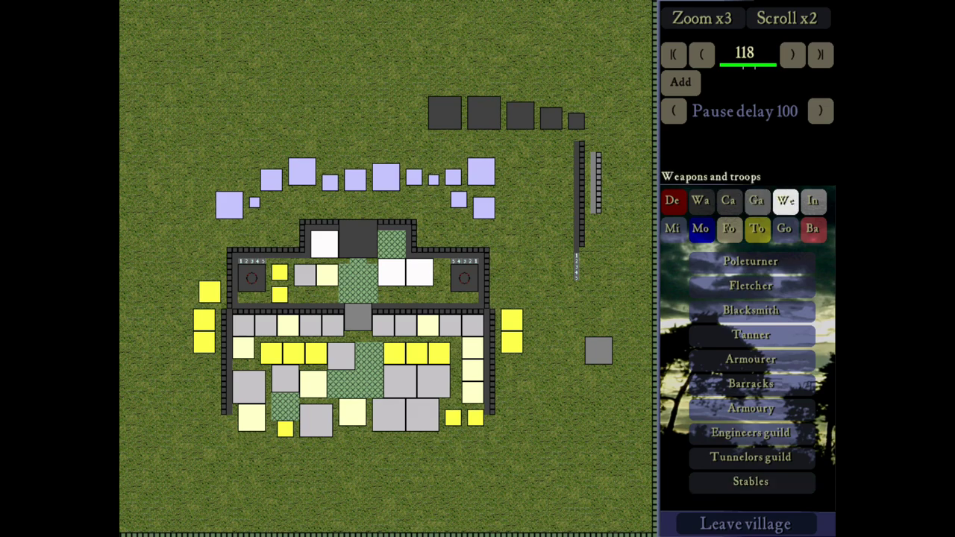
{"action": "left_click", "coordinate": [813, 201]}
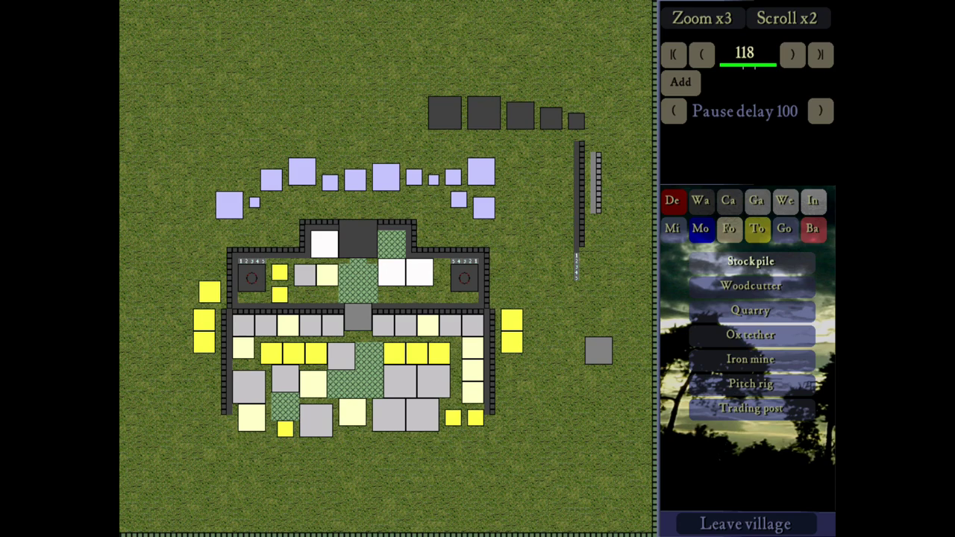
{"action": "left_click", "coordinate": [751, 261]}
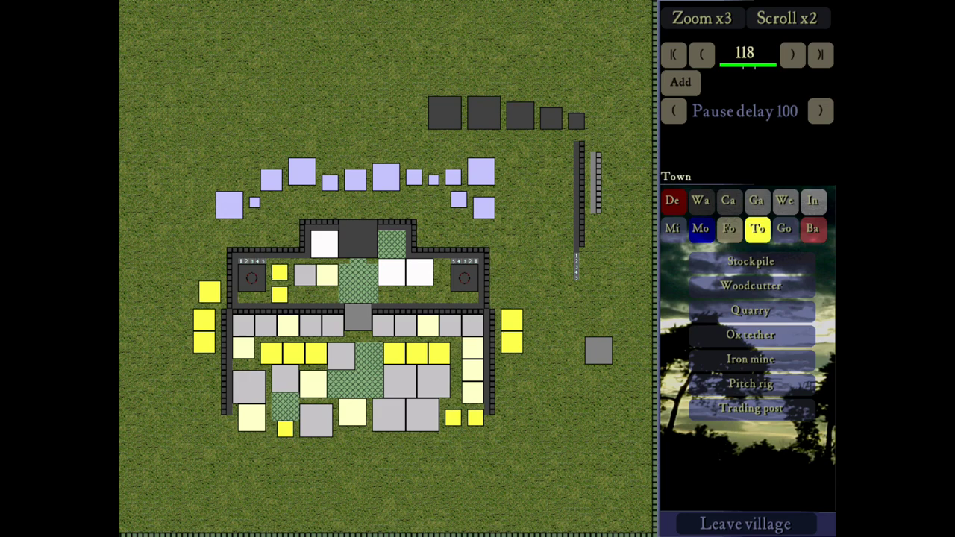
{"action": "left_click", "coordinate": [750, 261]}
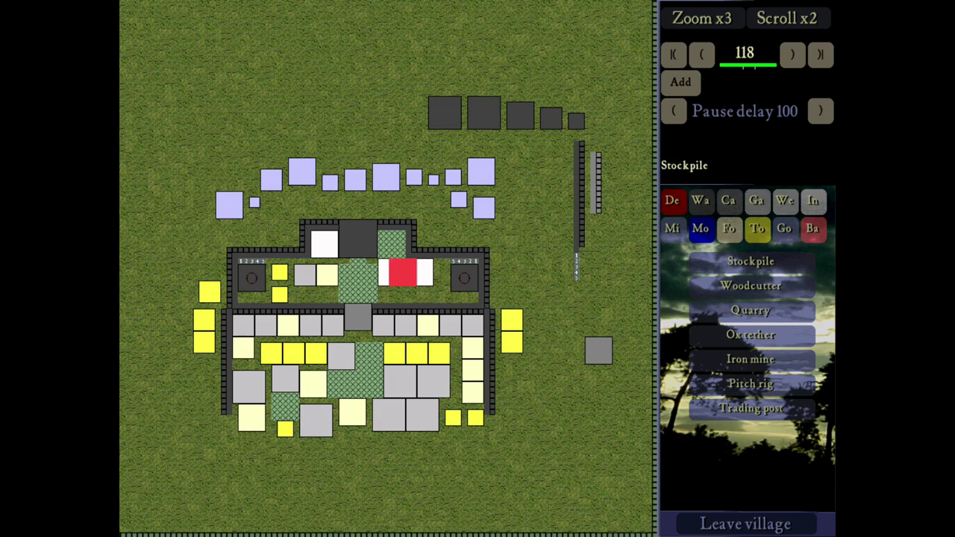
{"action": "left_click", "coordinate": [393, 273]}
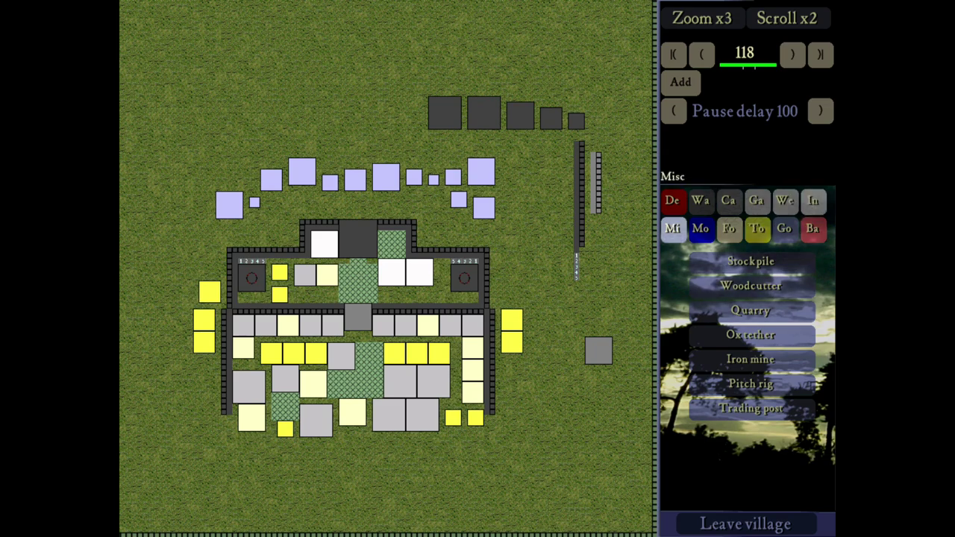
- Bring up the miscellaneous troop and defence placements, and examine the keep, towers and marked positions at zoom levels x1, x2 and x3
{"action": "left_click", "coordinate": [672, 229]}
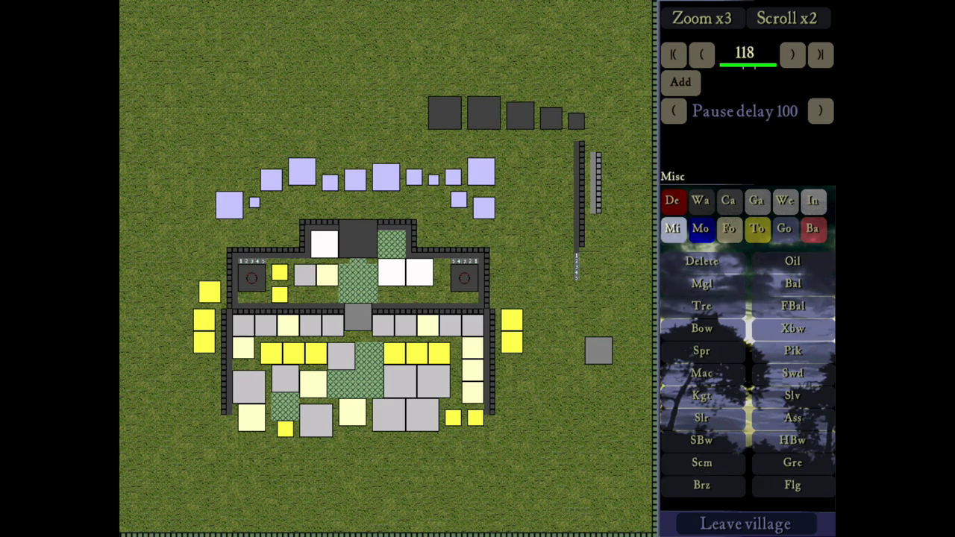
{"action": "scroll", "coordinate": [388, 269], "scroll_direction": "up", "scroll_amount": 1}
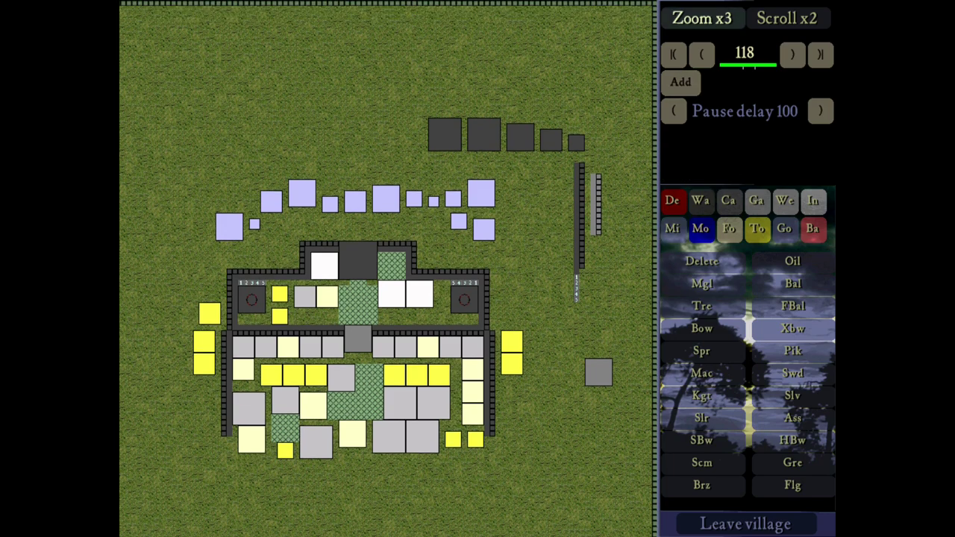
{"action": "left_click", "coordinate": [701, 17]}
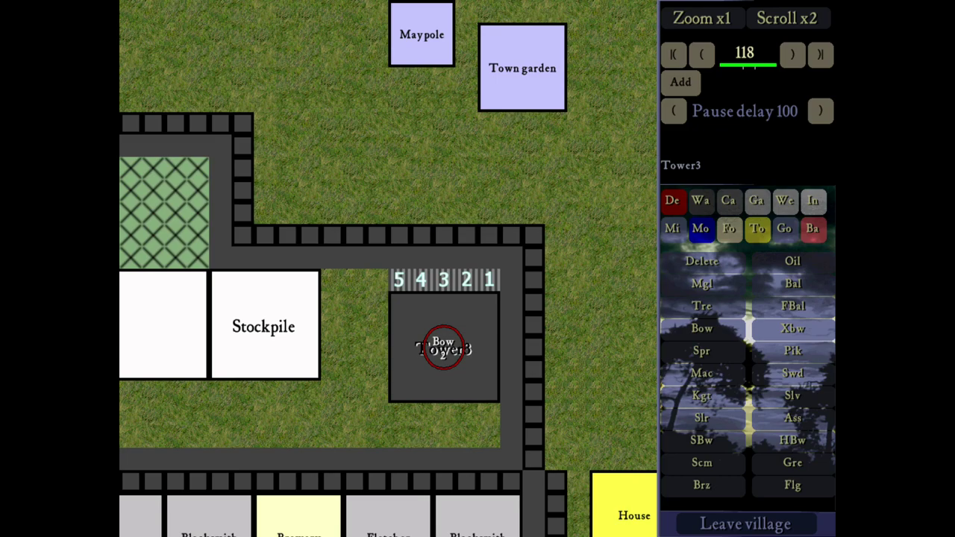
{"action": "key", "text": "Left"}
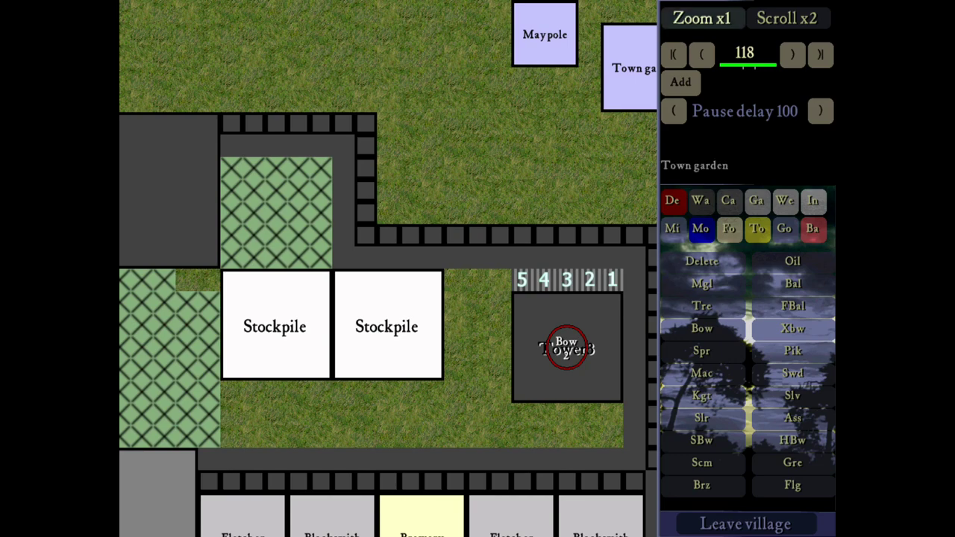
{"action": "left_click", "coordinate": [701, 18]}
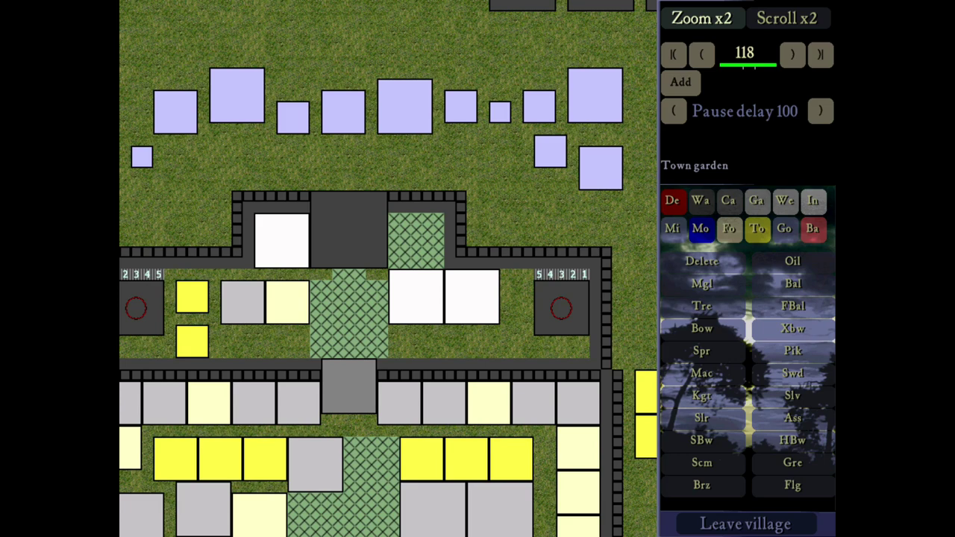
{"action": "key", "text": "Left"}
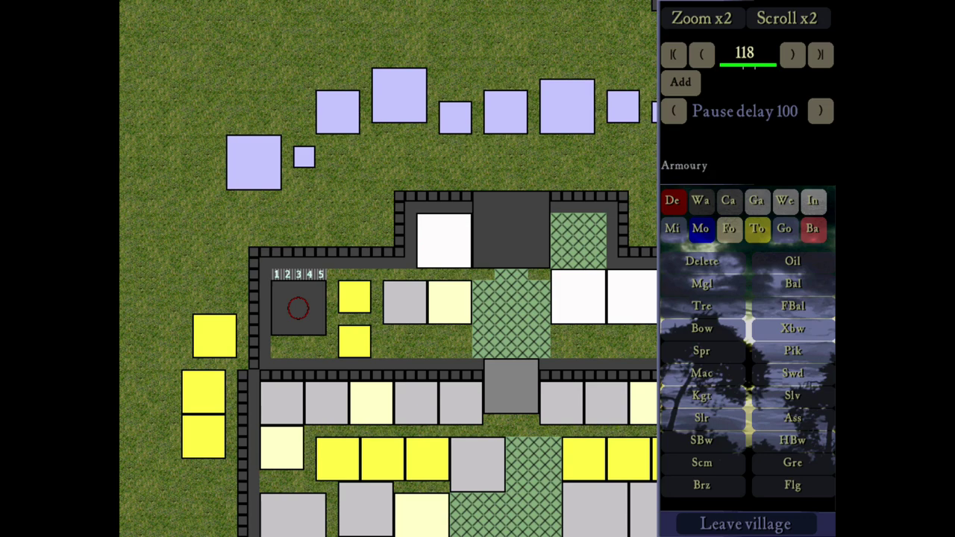
{"action": "key", "text": "Right"}
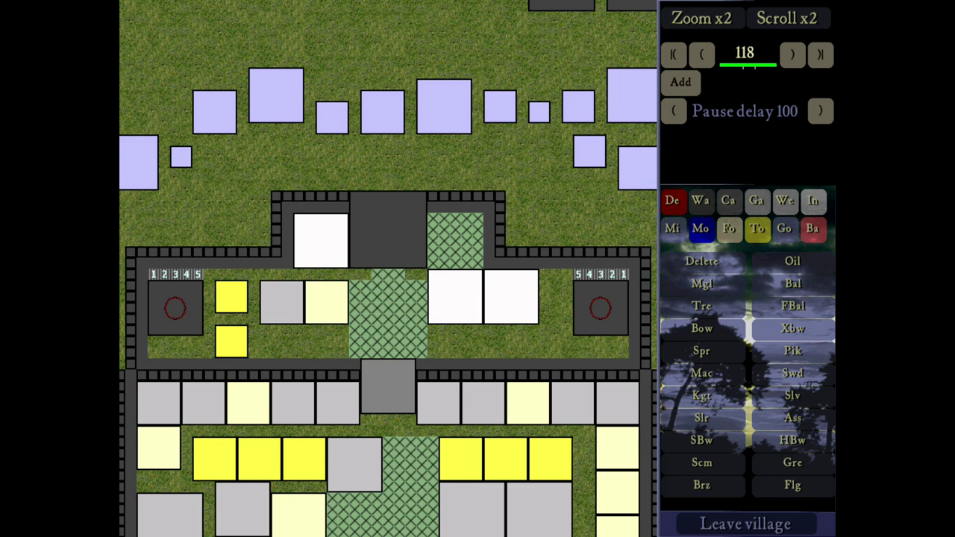
{"action": "key", "text": "Right"}
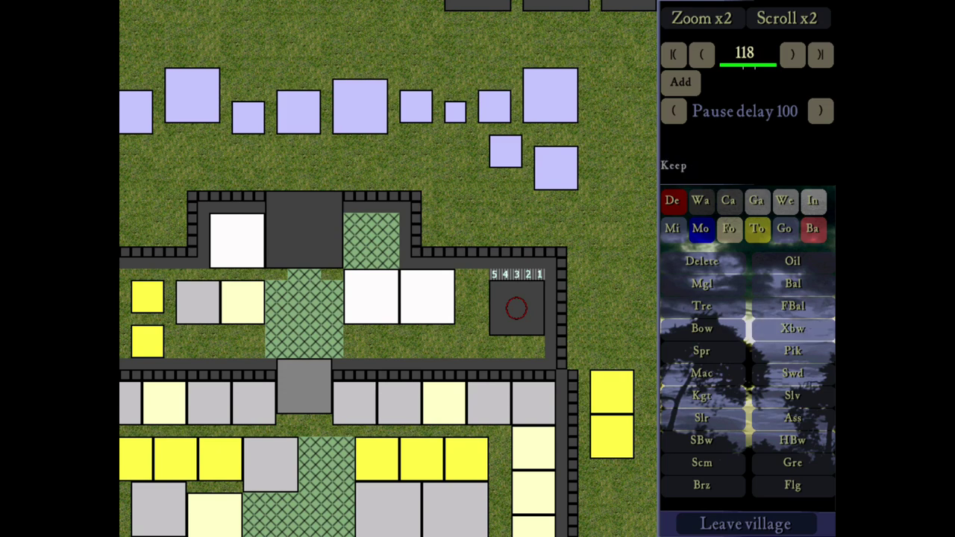
{"action": "key", "text": "Left"}
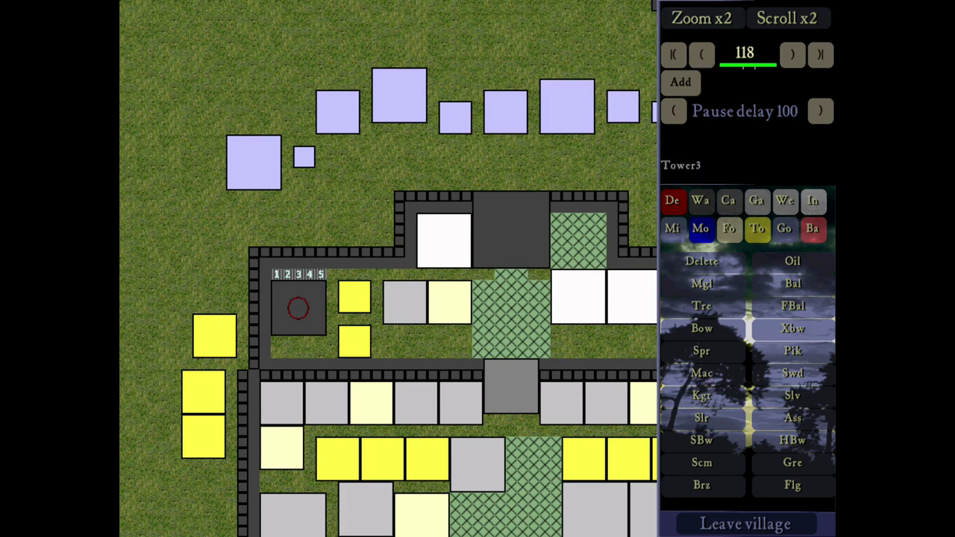
{"action": "key", "text": "Up"}
{"action": "left_click", "coordinate": [701, 18]}
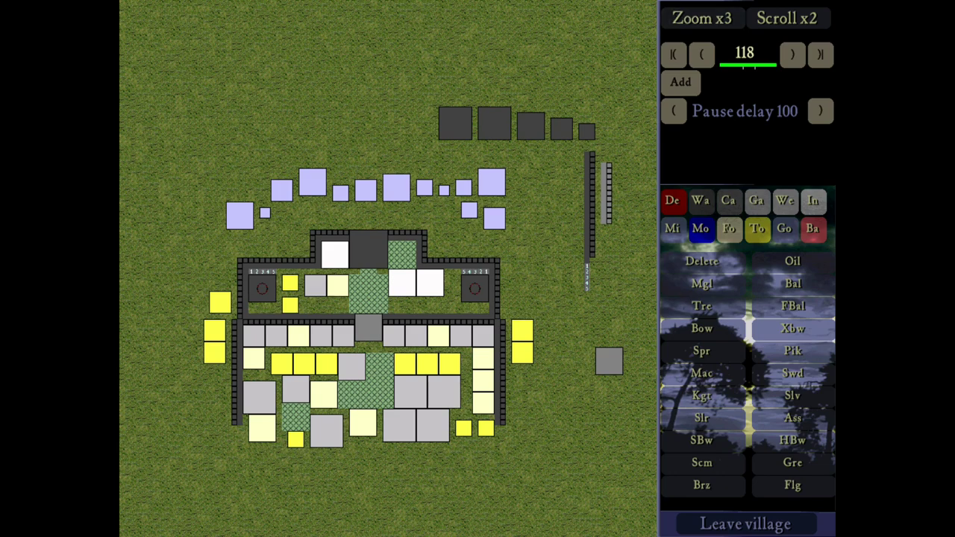
{"action": "key", "text": "Down"}
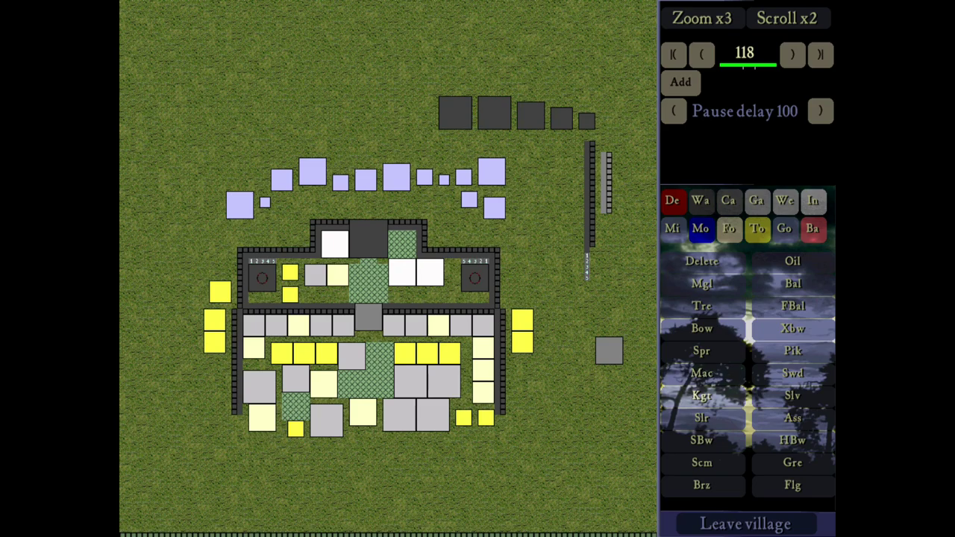
{"action": "left_click", "coordinate": [702, 17]}
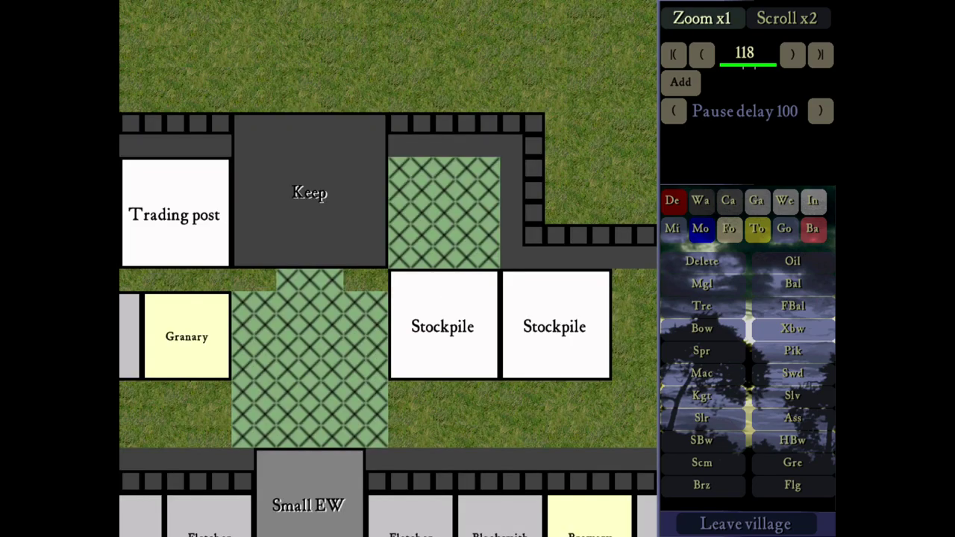
- Place ten Kgt unit positions on the open grass southwest of the isolated Small EW gatehouse
{"action": "key", "text": "Down"}
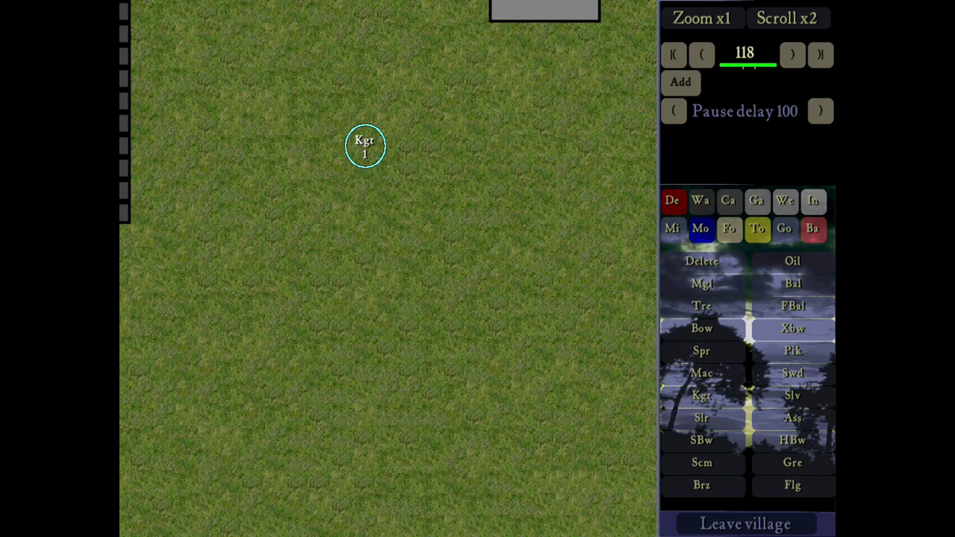
{"action": "key", "text": "Left"}
{"action": "key", "text": "Up"}
{"action": "key", "text": "Right"}
{"action": "key", "text": "Down"}
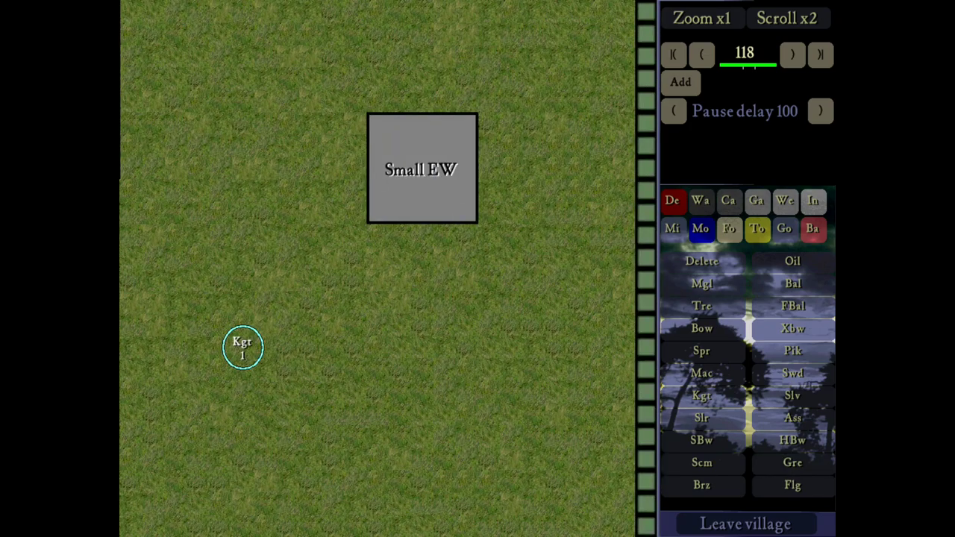
{"action": "left_click", "coordinate": [242, 392]}
{"action": "left_click", "coordinate": [265, 370]}
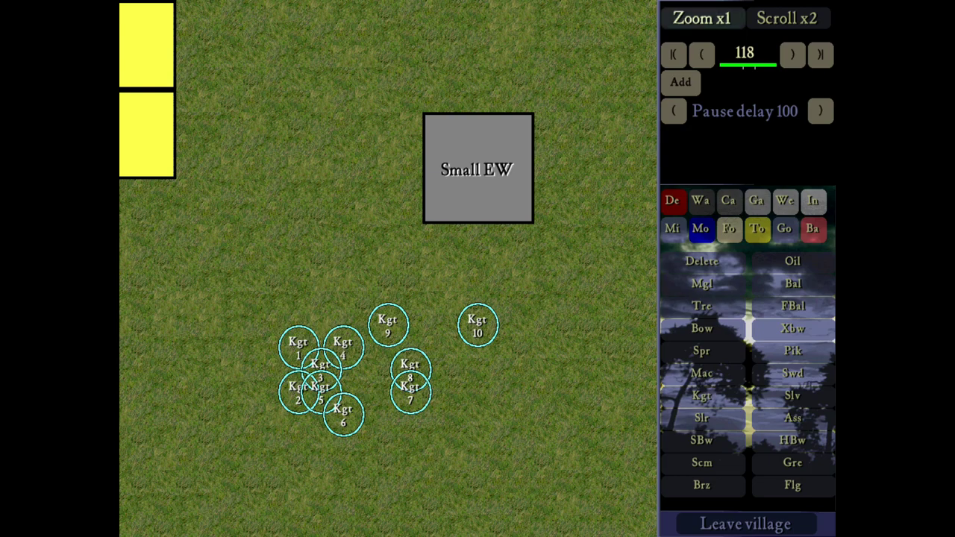
- Delete Kgt positions 2, 3, 5 and 6 from the group near the isolated gatehouse
{"action": "left_click", "coordinate": [701, 18]}
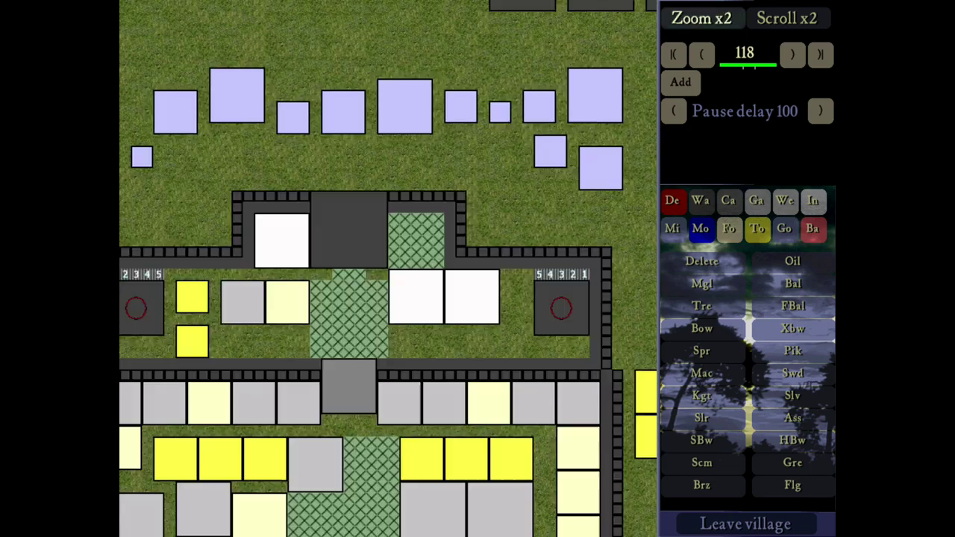
{"action": "left_click", "coordinate": [701, 18]}
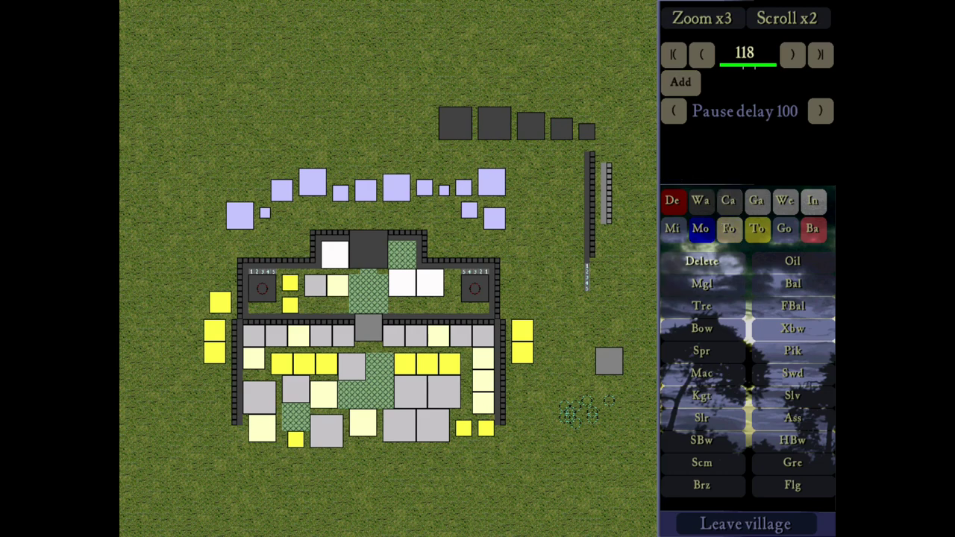
{"action": "key", "text": "Down"}
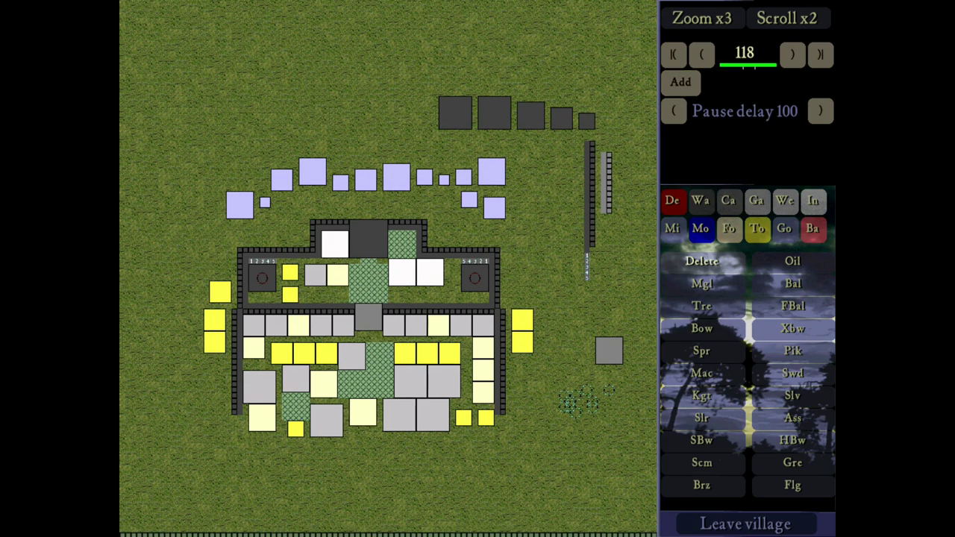
{"action": "left_click", "coordinate": [701, 18]}
{"action": "key", "text": "Down"}
{"action": "key", "text": "Right"}
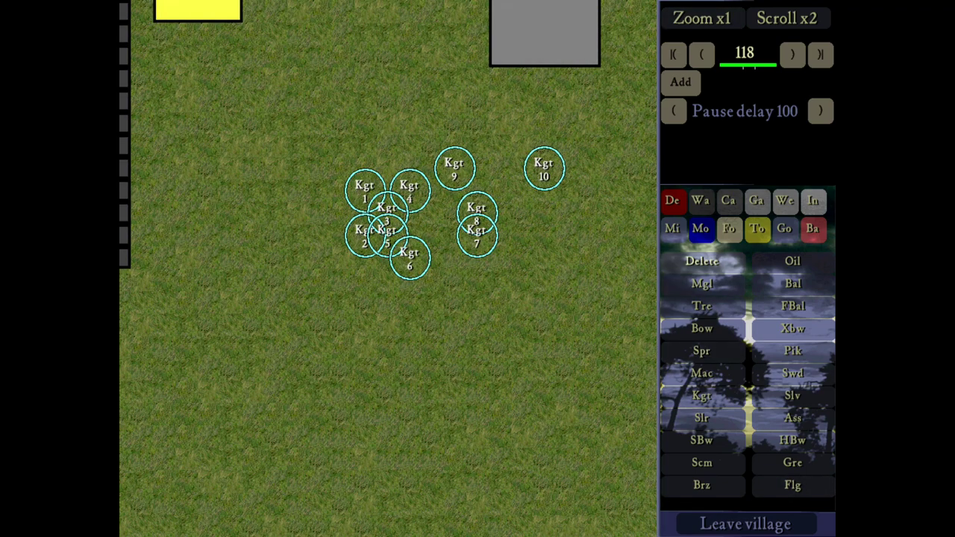
{"action": "left_click", "coordinate": [366, 235]}
{"action": "left_click", "coordinate": [388, 212]}
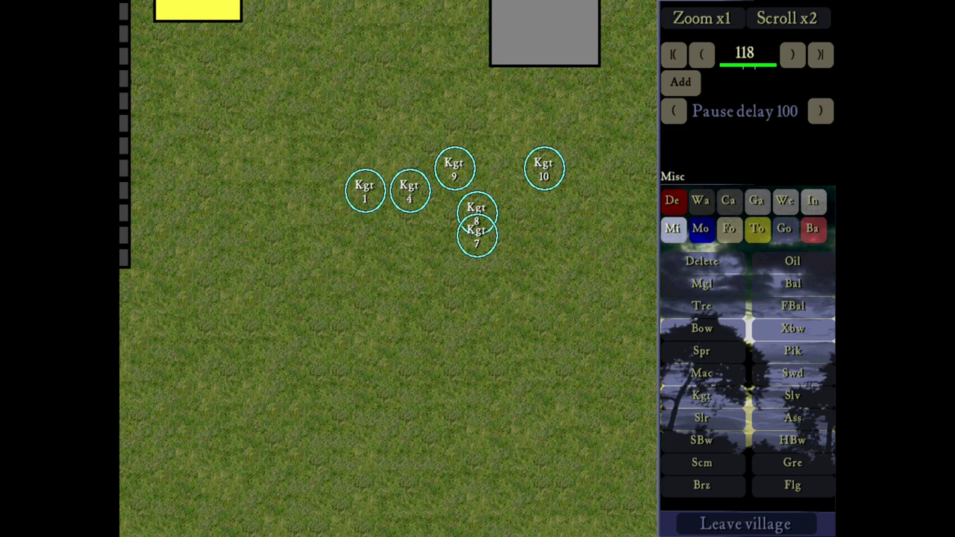
- Draw a thin strip of Moat x1 on the grass just south of the castle
{"action": "left_click", "coordinate": [700, 229]}
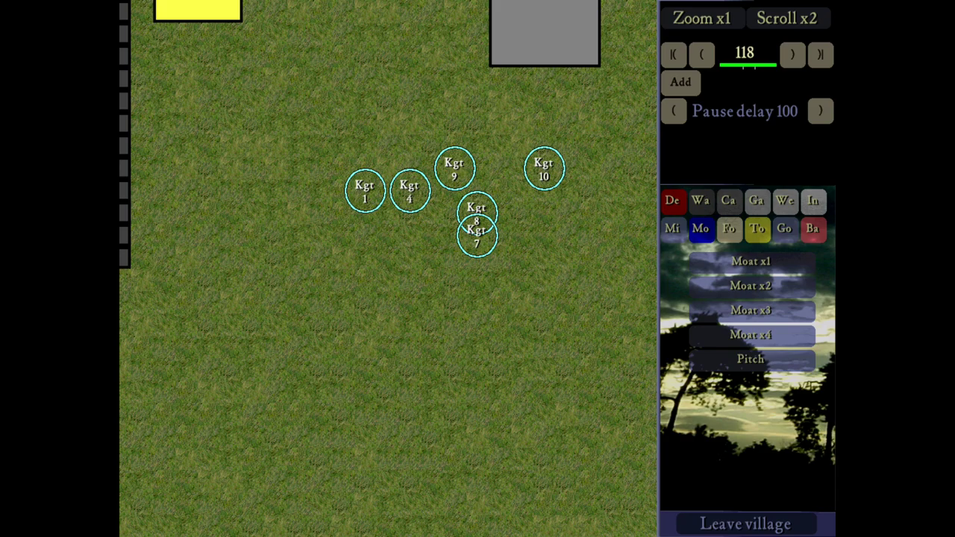
{"action": "key", "text": "Up"}
{"action": "left_click", "coordinate": [702, 18]}
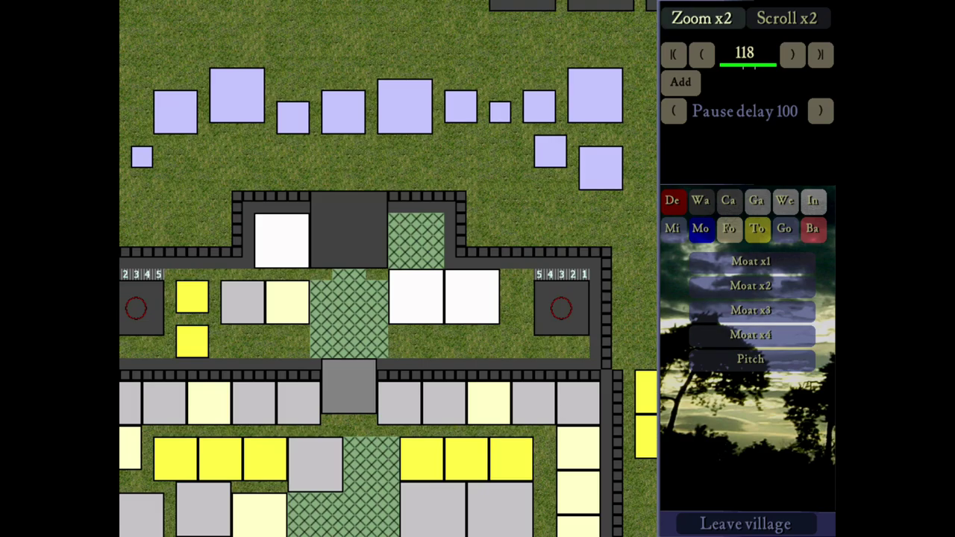
{"action": "key", "text": "Down"}
{"action": "key", "text": "Right"}
{"action": "key", "text": "Left"}
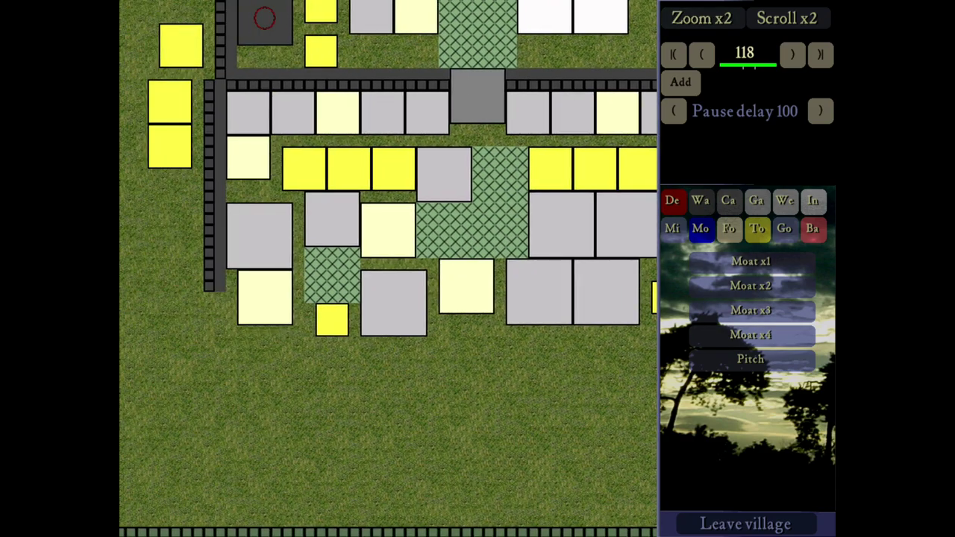
{"action": "left_click", "coordinate": [750, 261]}
{"action": "mouse_move", "coordinate": [298, 364]}
{"action": "left_mouse_down"}
{"action": "mouse_move", "coordinate": [483, 366]}
{"action": "mouse_move", "coordinate": [483, 357]}
{"action": "left_mouse_up"}
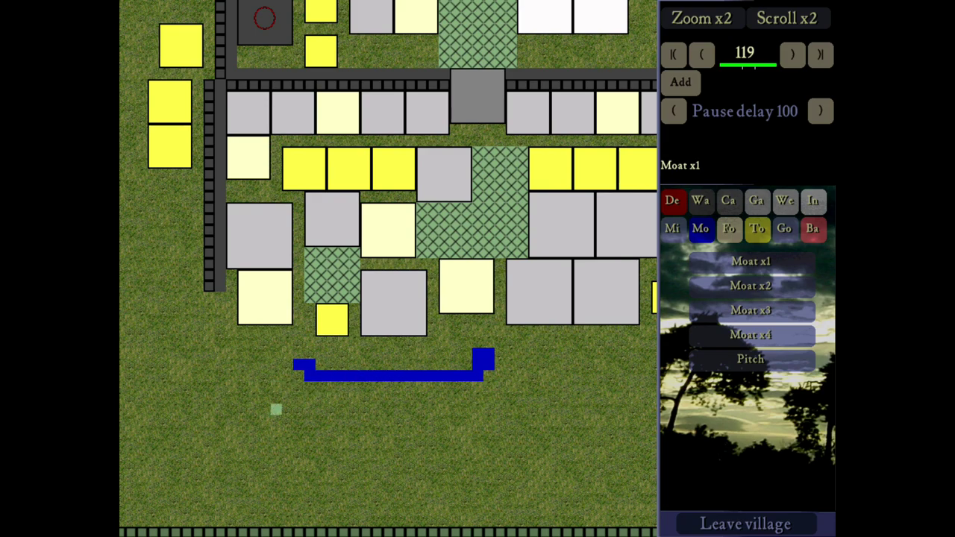
- Draw a wide band of Moat x4 below the thin moat strip south of the castle
{"action": "left_click", "coordinate": [751, 286]}
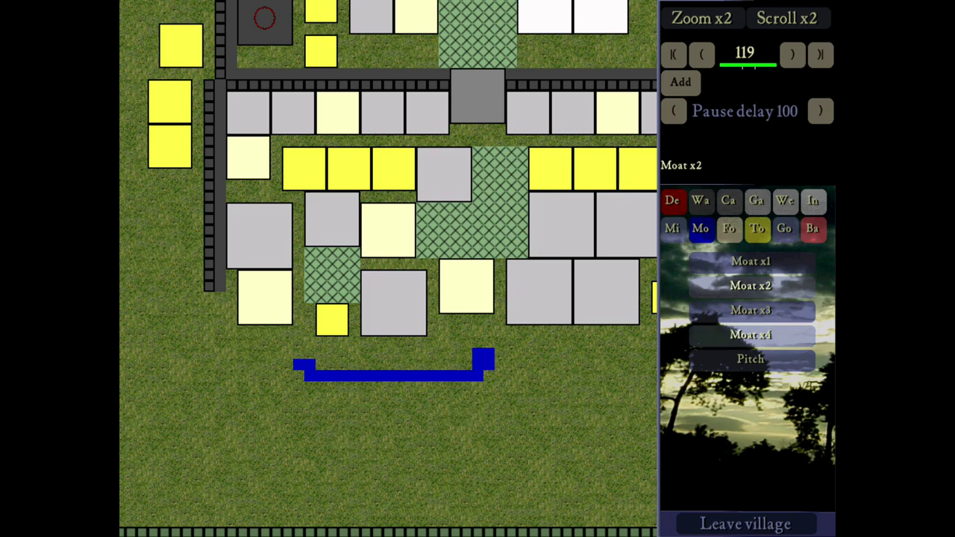
{"action": "left_click", "coordinate": [751, 334]}
{"action": "left_click_drag", "start_coordinate": [349, 448], "coordinate": [539, 425]}
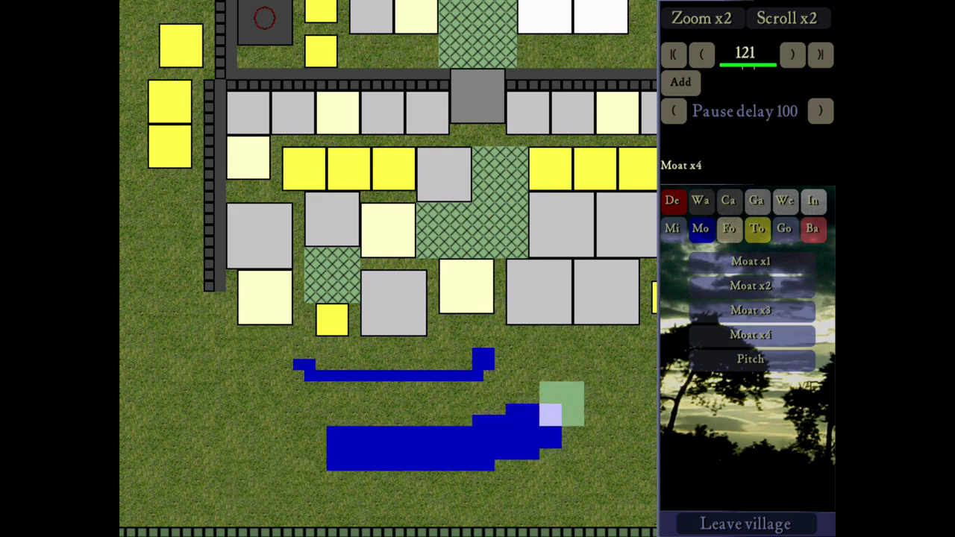
- Fill a rectangular area of grass southwest of the castle with Moat x1
{"action": "left_click", "coordinate": [750, 261]}
{"action": "key", "text": "Left"}
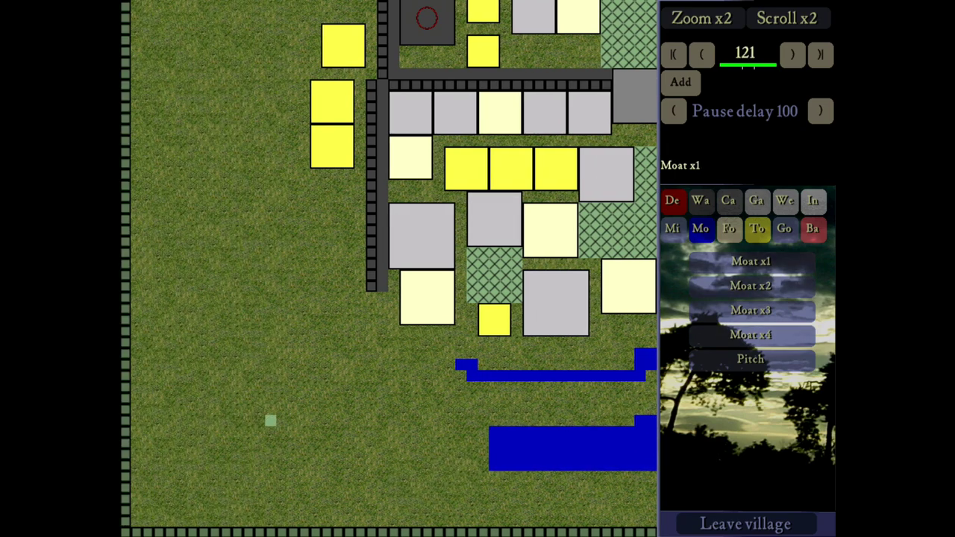
{"action": "mouse_move", "coordinate": [270, 421]}
{"action": "left_mouse_down"}
{"action": "mouse_move", "coordinate": [272, 443]}
{"action": "mouse_move", "coordinate": [283, 443]}
{"action": "mouse_move", "coordinate": [282, 420]}
{"action": "mouse_move", "coordinate": [293, 421]}
{"action": "mouse_move", "coordinate": [293, 455]}
{"action": "mouse_move", "coordinate": [304, 421]}
{"action": "mouse_move", "coordinate": [327, 454]}
{"action": "mouse_move", "coordinate": [338, 421]}
{"action": "mouse_move", "coordinate": [338, 454]}
{"action": "left_mouse_up"}
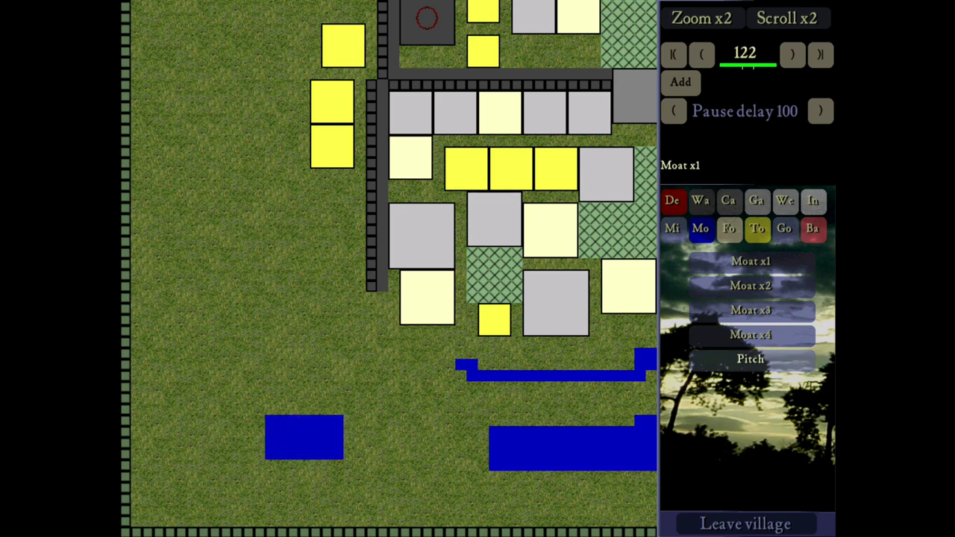
- Place several patches of Pitch on the grass west of the castle, above the rectangular moat
{"action": "left_click", "coordinate": [750, 358]}
{"action": "mouse_move", "coordinate": [315, 320]}
{"action": "left_mouse_down"}
{"action": "mouse_move", "coordinate": [259, 276]}
{"action": "mouse_move", "coordinate": [294, 219]}
{"action": "left_mouse_up"}
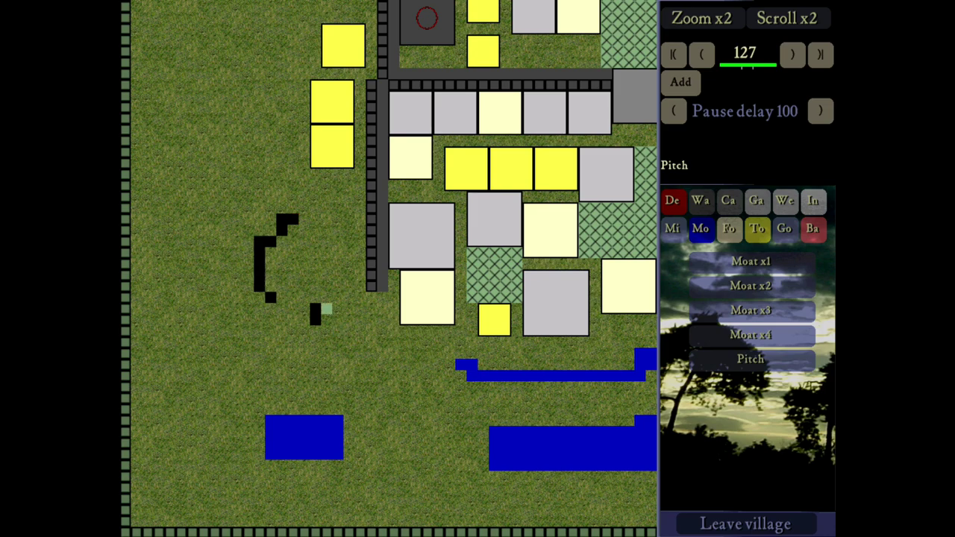
{"action": "left_click", "coordinate": [348, 359]}
{"action": "left_click", "coordinate": [259, 358]}
{"action": "key", "text": "Right"}
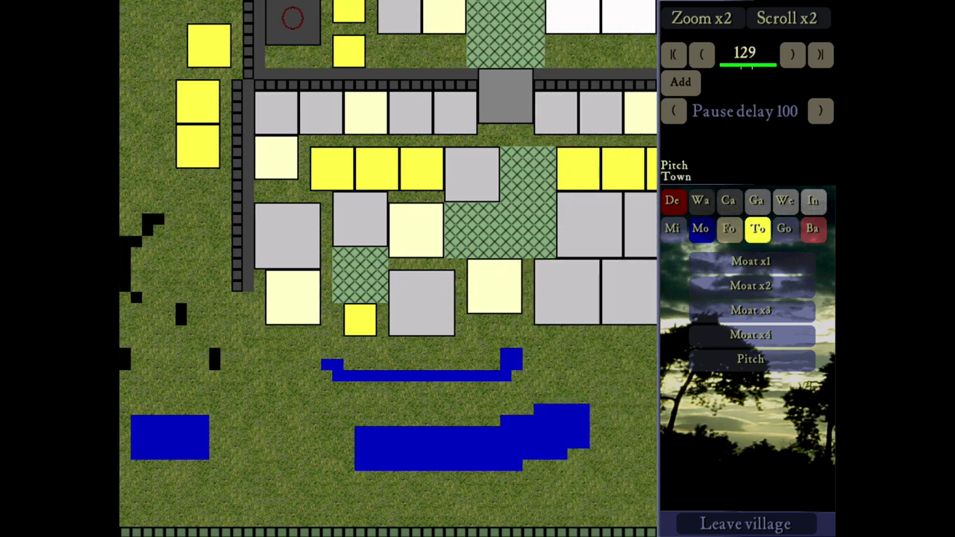
- Bring up the food buildings, select the Granary, and examine the castle and the structures east of it
{"action": "left_click", "coordinate": [729, 229]}
{"action": "key", "text": "Right"}
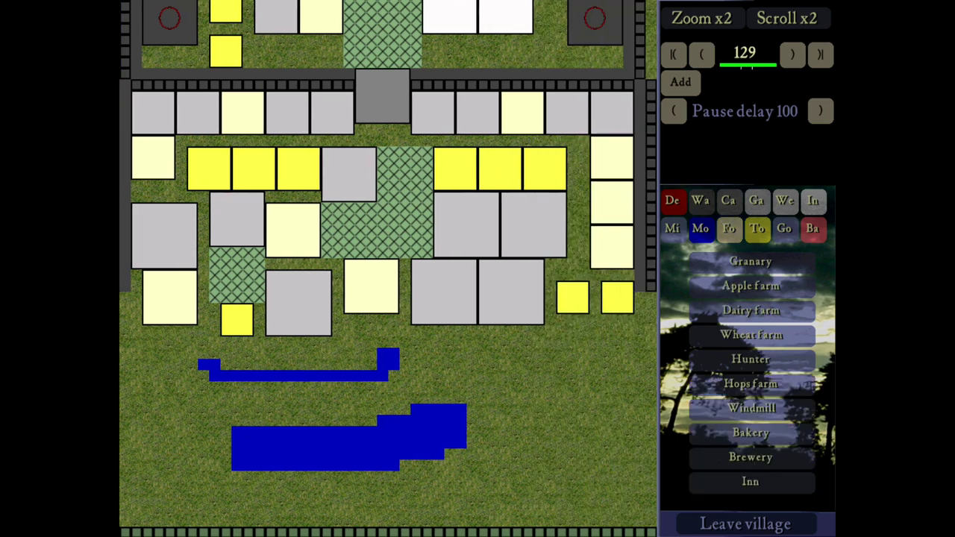
{"action": "key", "text": "Up"}
{"action": "left_click", "coordinate": [750, 261]}
{"action": "key", "text": "Up"}
{"action": "key", "text": "Left"}
{"action": "key", "text": "Right"}
{"action": "key", "text": "Right"}
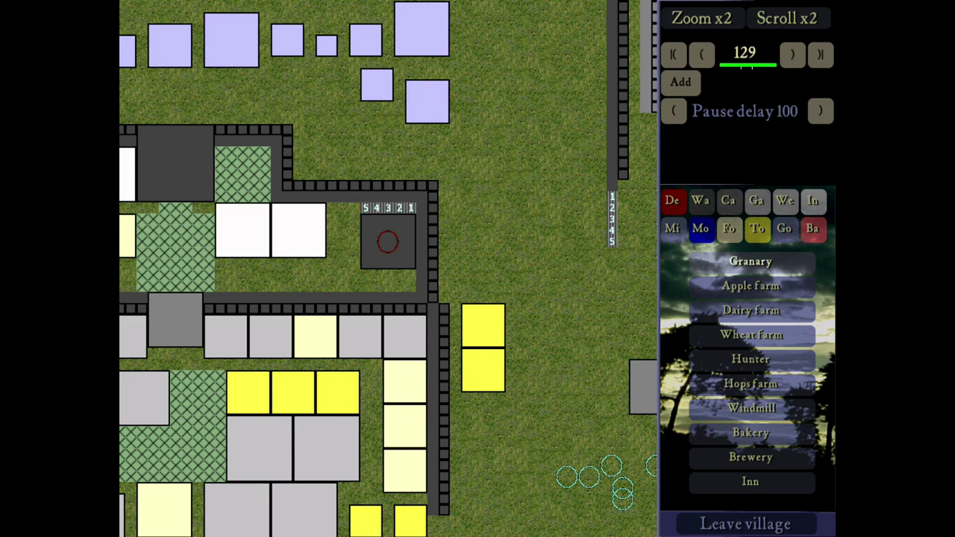
{"action": "key", "text": "Left"}
{"action": "key", "text": "Down"}
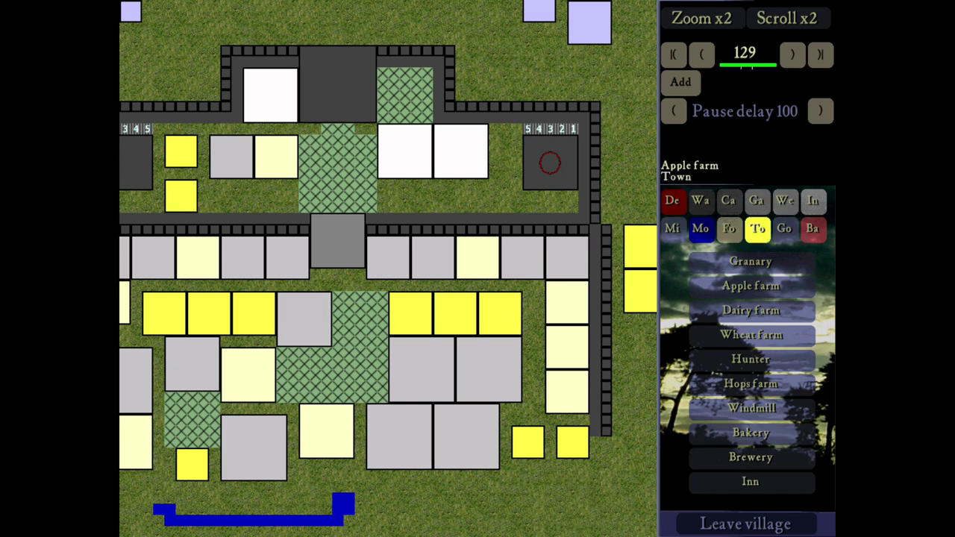
- Review the town, good stuff and bad stuff buildings, and view the whole castle at zoom x3
{"action": "left_click", "coordinate": [757, 228]}
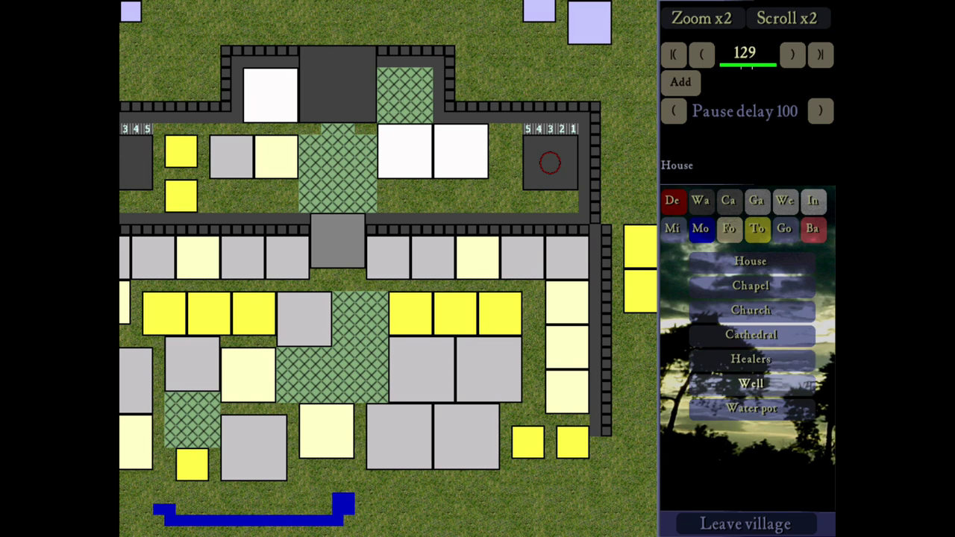
{"action": "left_click", "coordinate": [783, 229]}
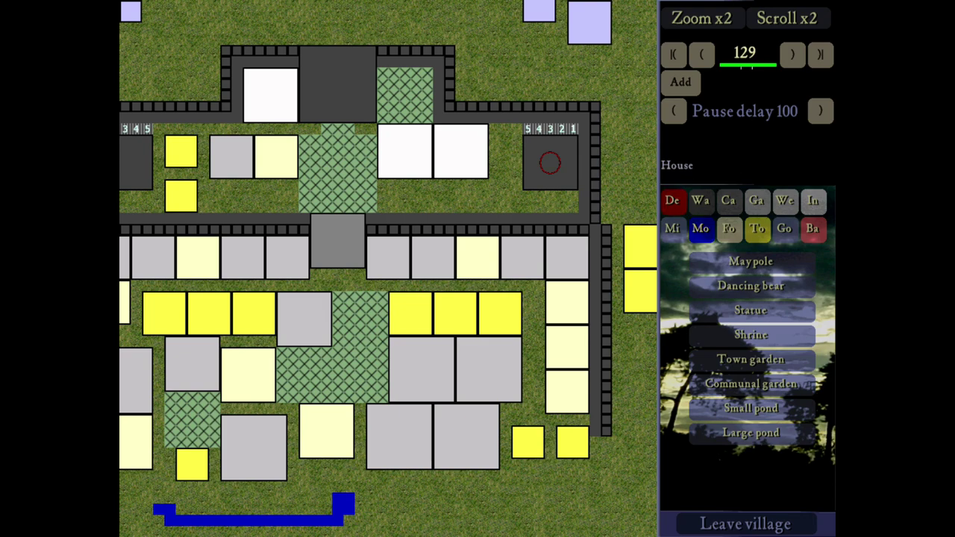
{"action": "key", "text": "Right"}
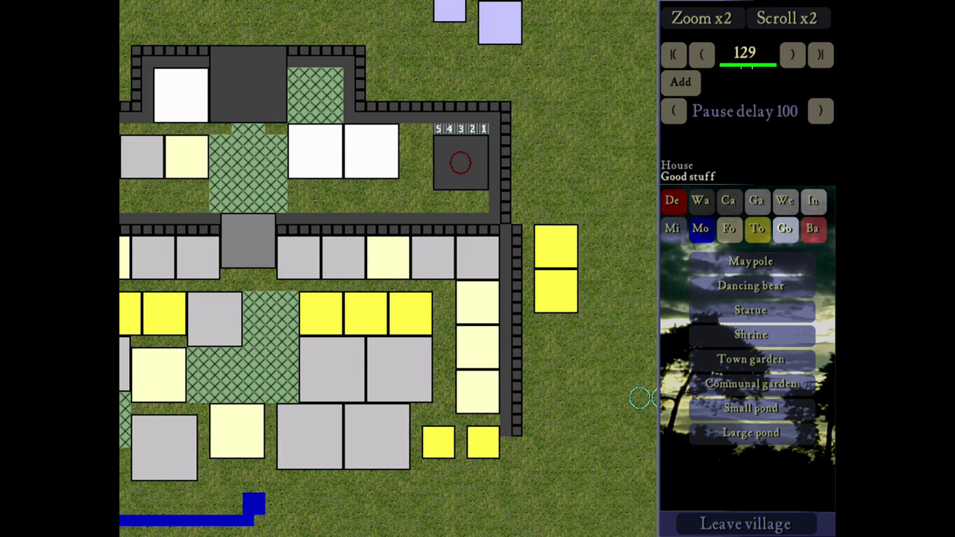
{"action": "key", "text": "Right"}
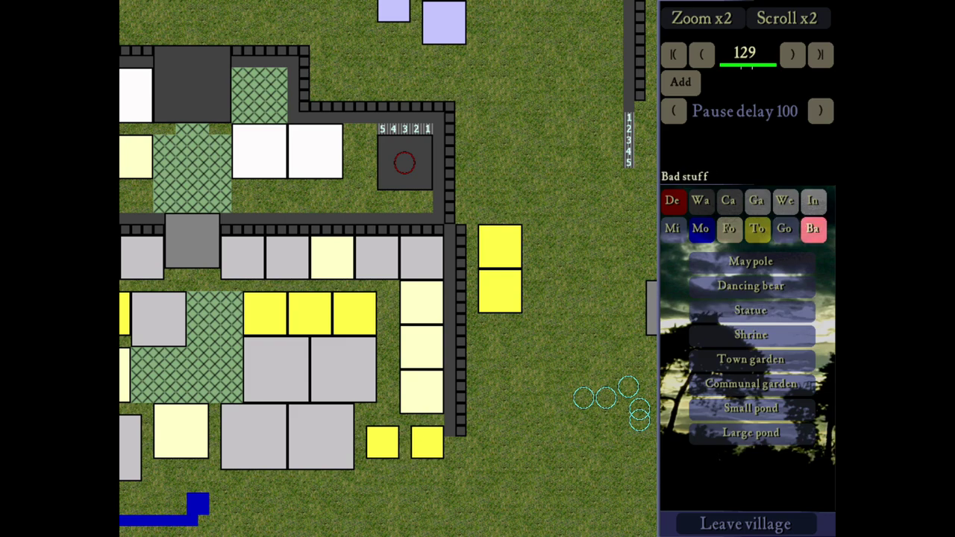
{"action": "left_click", "coordinate": [812, 228]}
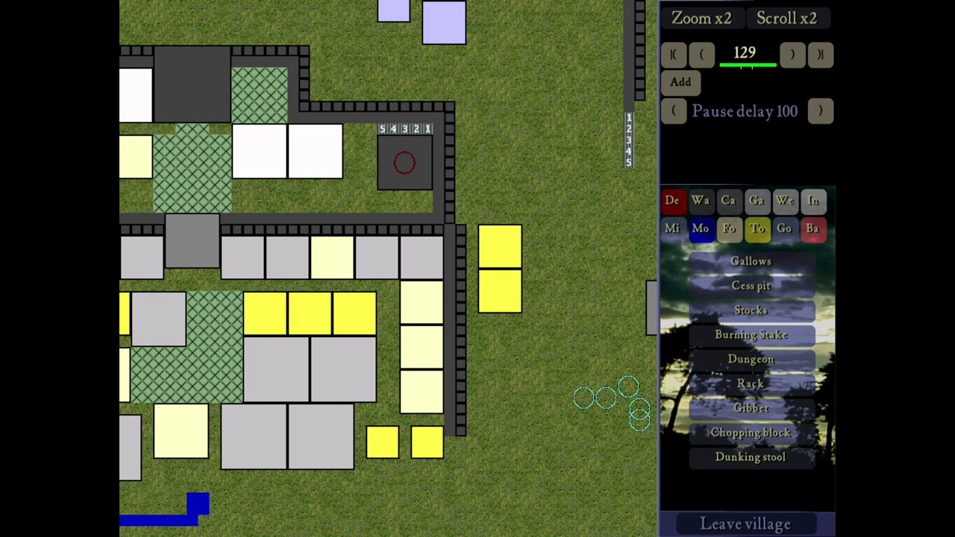
{"action": "left_click", "coordinate": [701, 18]}
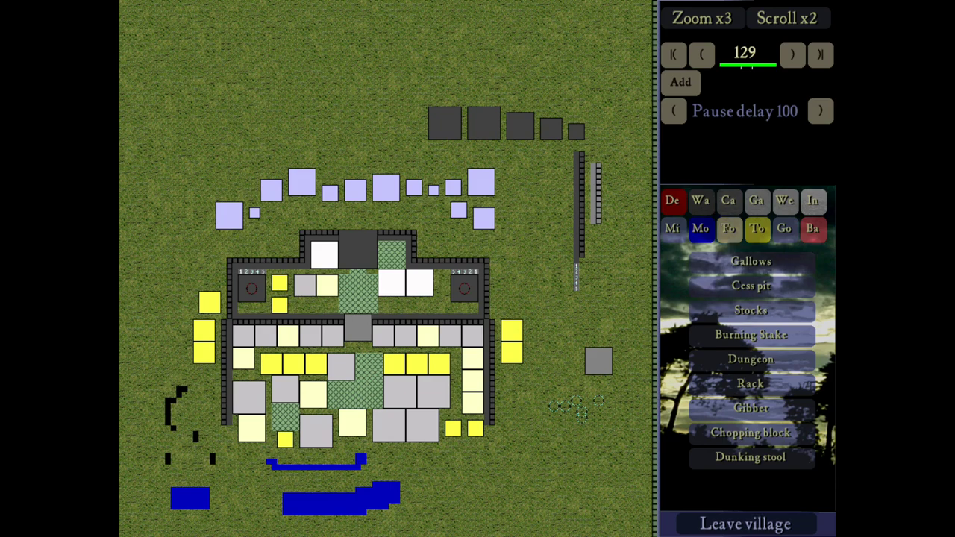
- Leave the village without saving and reload the castle marshal1
{"action": "key", "text": "Escape"}
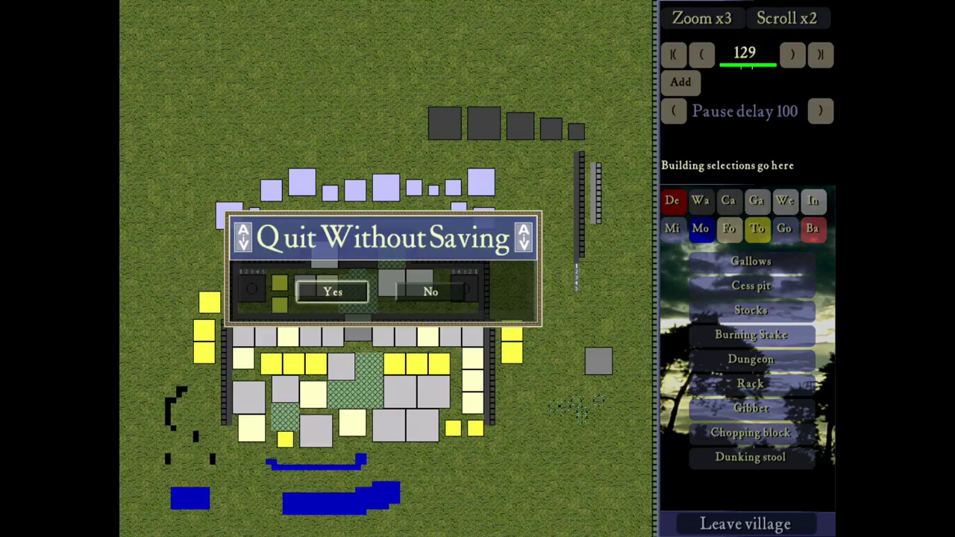
{"action": "left_click", "coordinate": [351, 291]}
{"action": "left_click", "coordinate": [475, 226]}
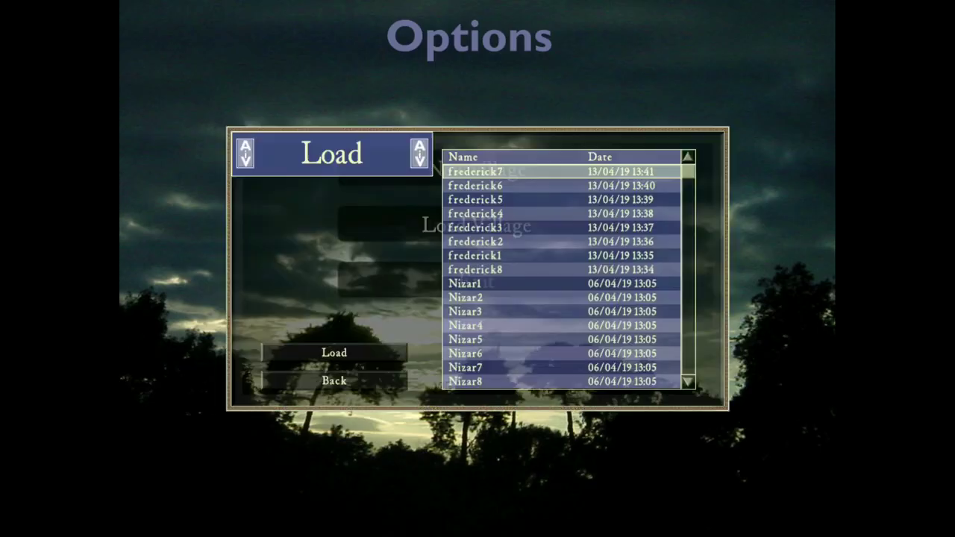
{"action": "scroll", "coordinate": [559, 297], "scroll_direction": "down", "scroll_amount": 6}
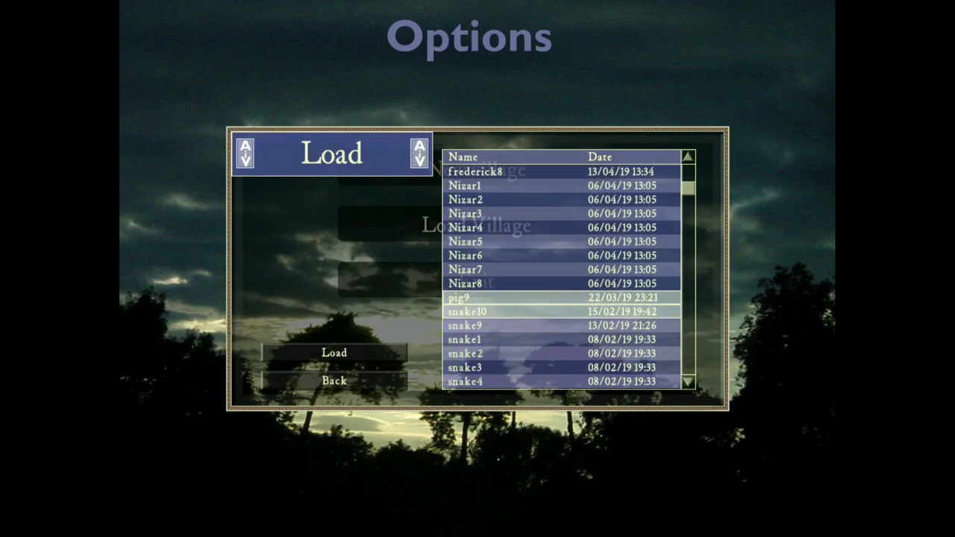
{"action": "scroll", "coordinate": [560, 297], "scroll_direction": "down", "scroll_amount": 1}
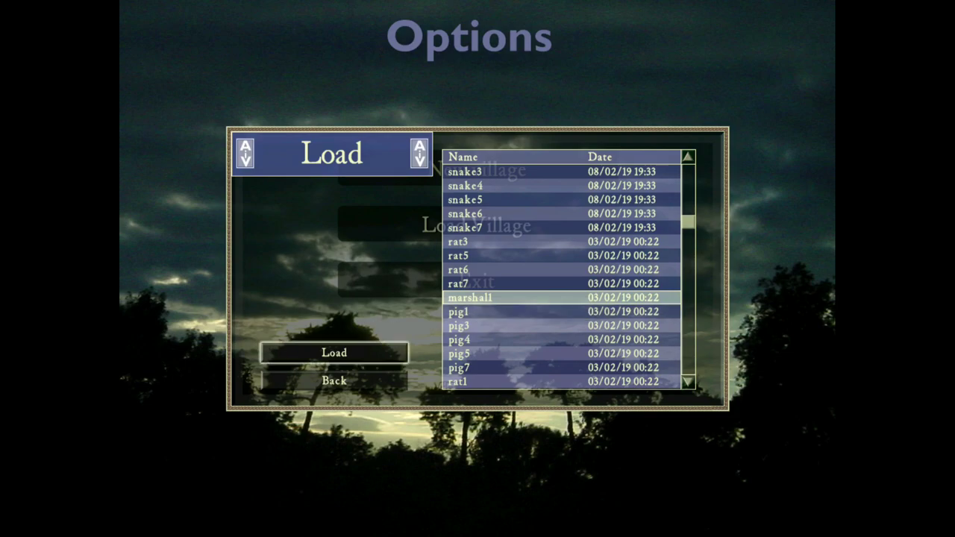
{"action": "key", "text": "Return"}
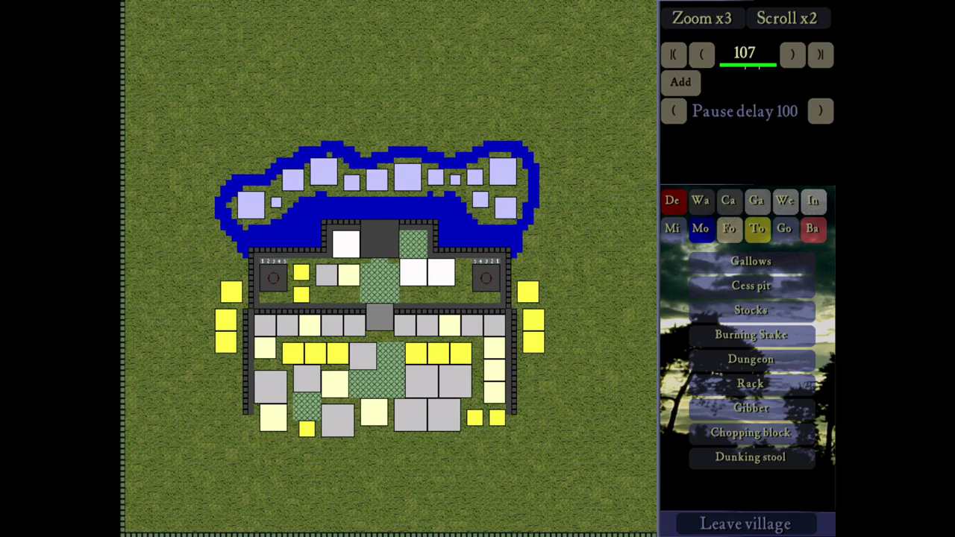
- Return the castle's build order to step 1 and examine the planned footprint around the keep
{"action": "left_click", "coordinate": [674, 54]}
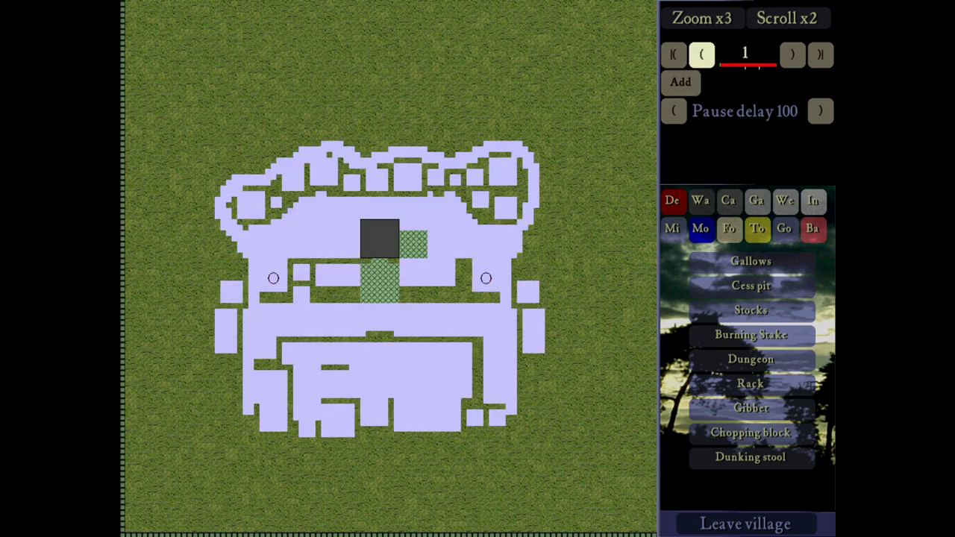
{"action": "key", "text": "Right"}
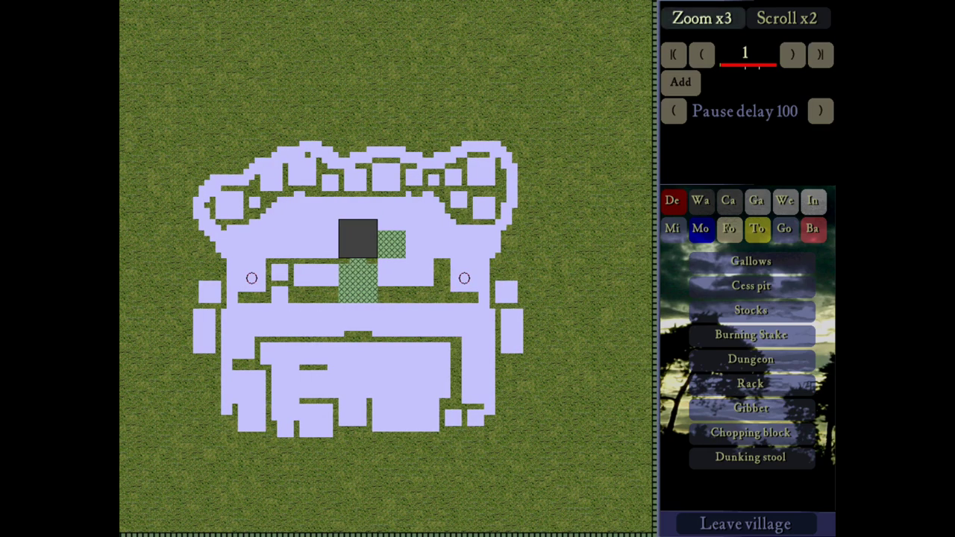
{"action": "key", "text": "Left"}
{"action": "key", "text": "Up"}
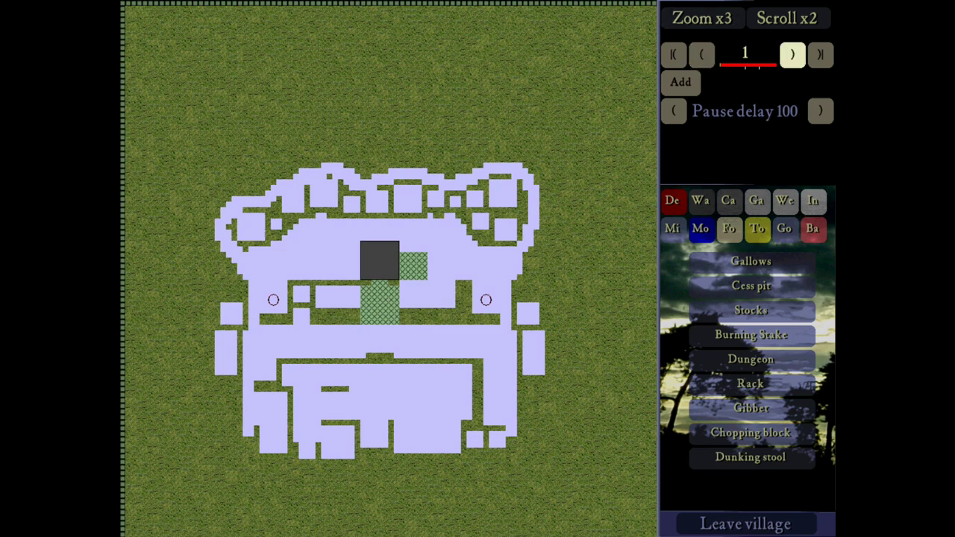
- Advance the castle's build order one entry at a time to step 11, examining each building placed around the keep
{"action": "left_click", "coordinate": [792, 54]}
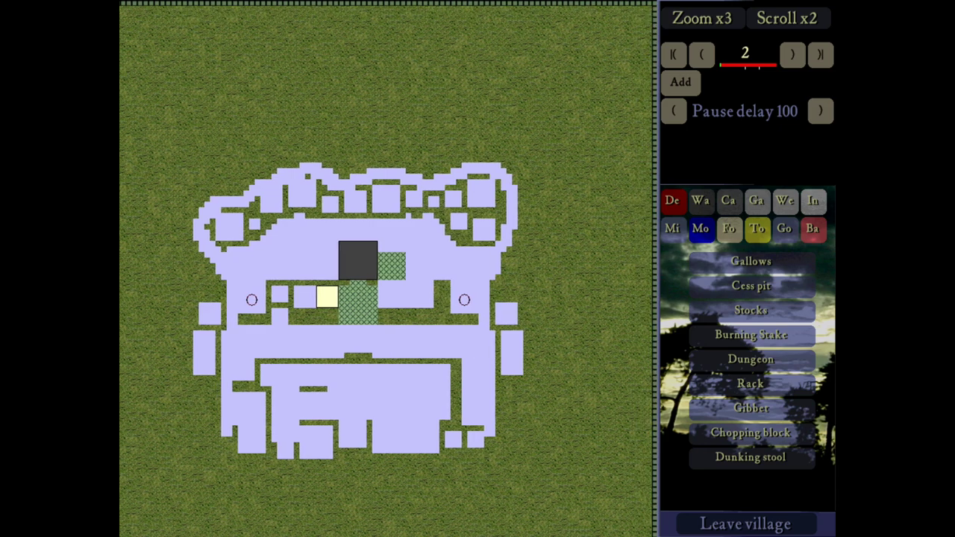
{"action": "left_click", "coordinate": [792, 54]}
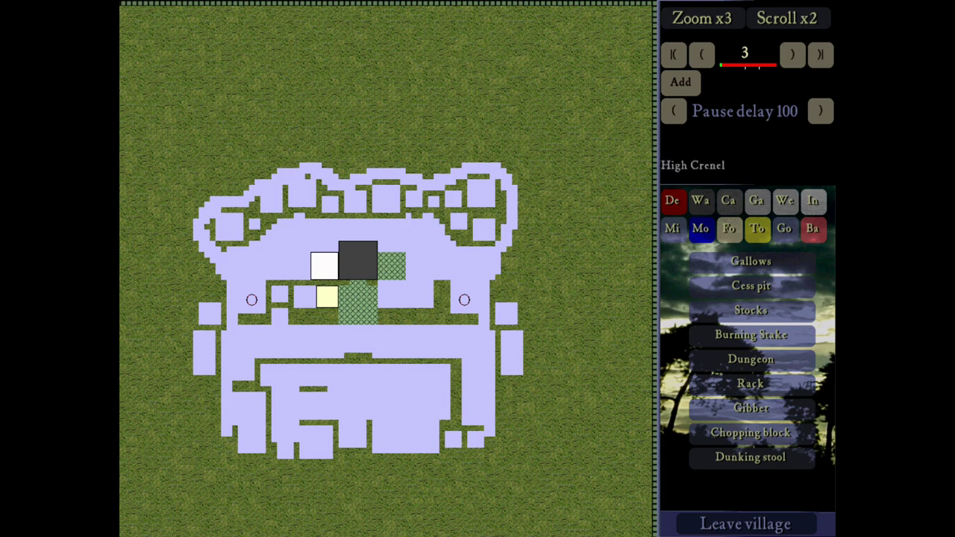
{"action": "left_click", "coordinate": [793, 53]}
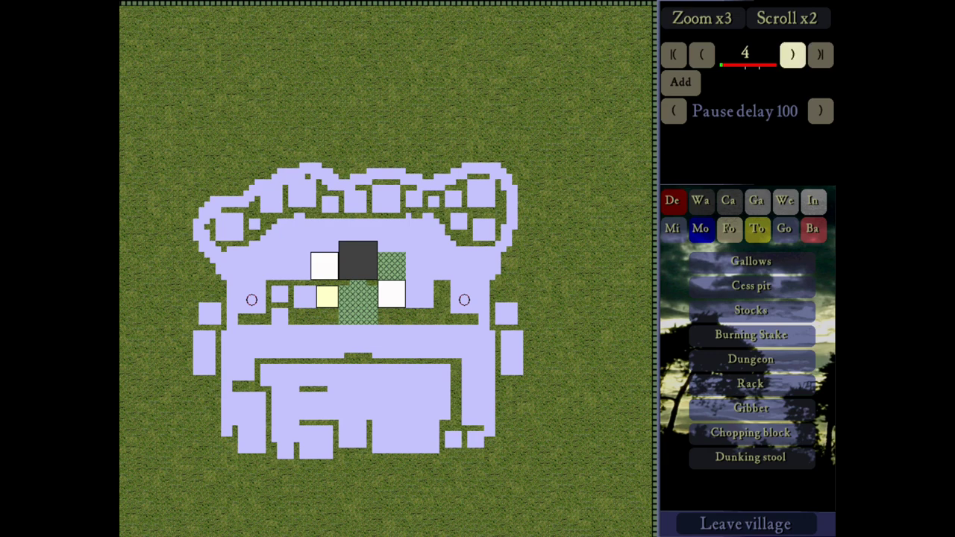
{"action": "left_click", "coordinate": [793, 54]}
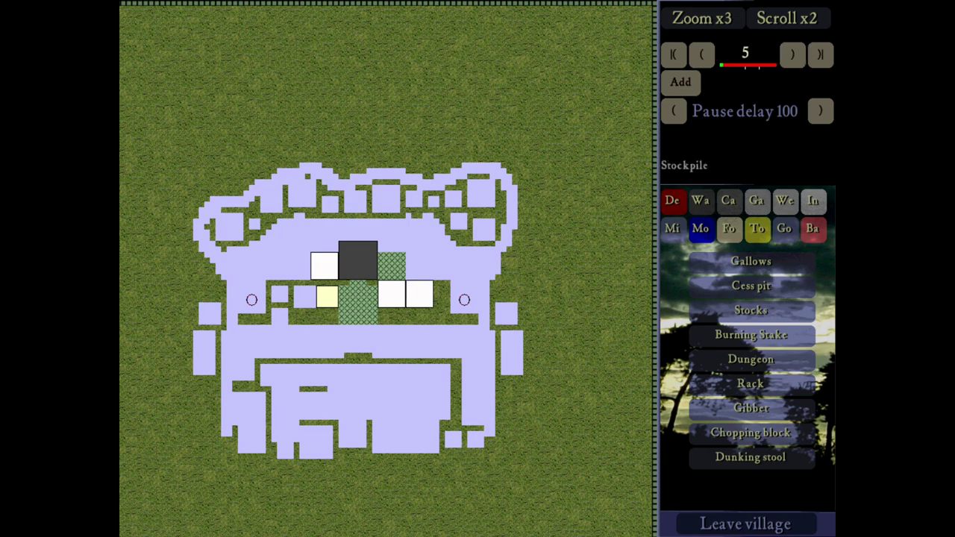
{"action": "left_click", "coordinate": [793, 53]}
{"action": "left_click", "coordinate": [793, 54]}
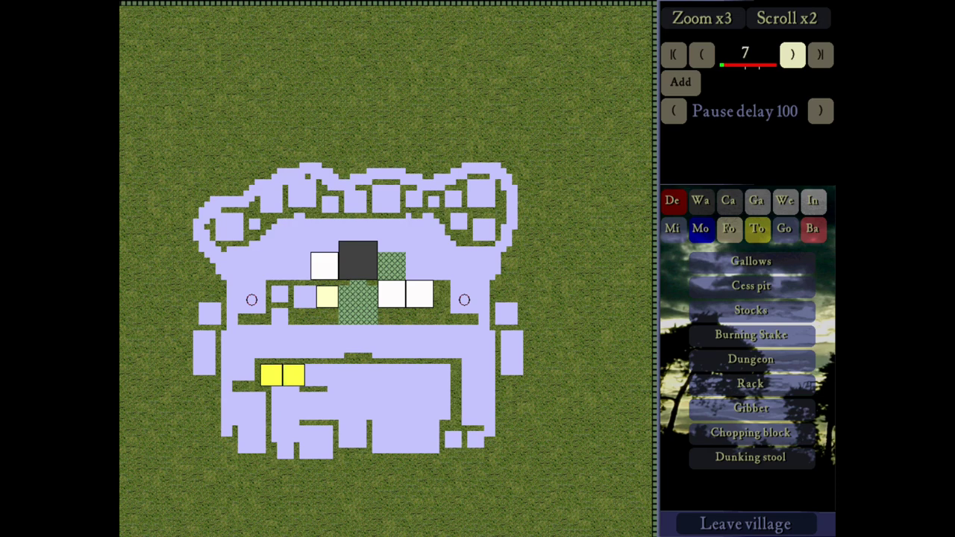
{"action": "left_click", "coordinate": [793, 53]}
{"action": "left_click", "coordinate": [792, 54]}
{"action": "left_click", "coordinate": [792, 55]}
{"action": "left_click", "coordinate": [792, 54]}
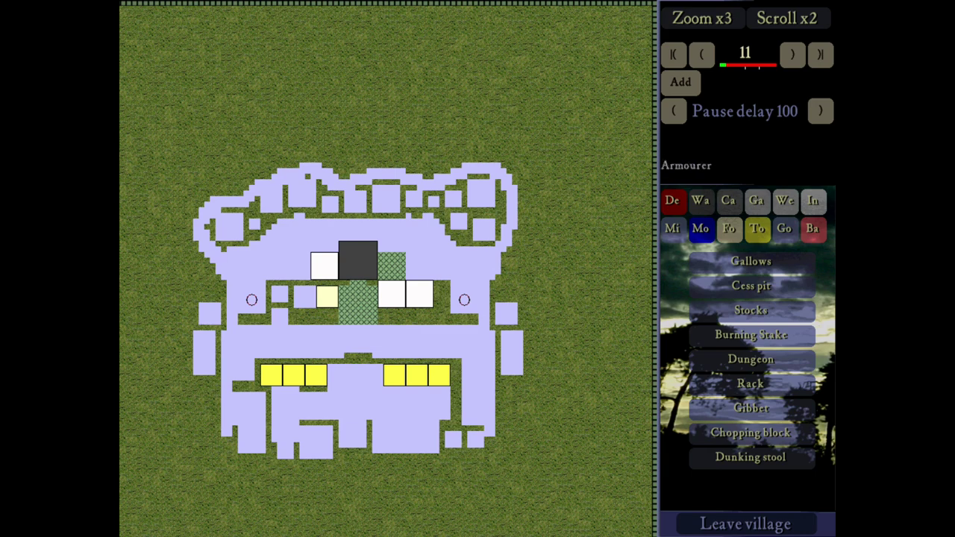
- Continue through the castle's build order to step 61, examining the workshops, barracks and inner walls as they are added
{"action": "key", "text": "Down"}
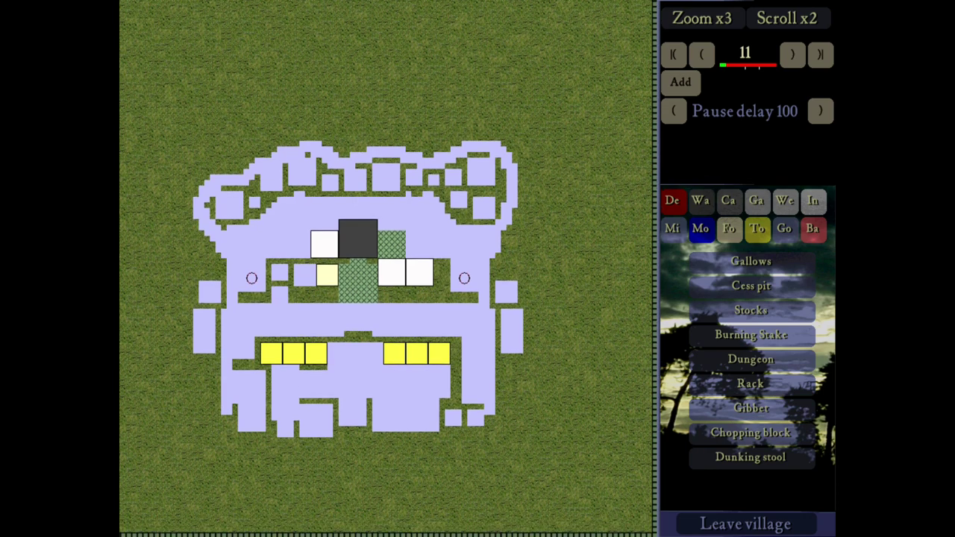
{"action": "key", "text": "Left"}
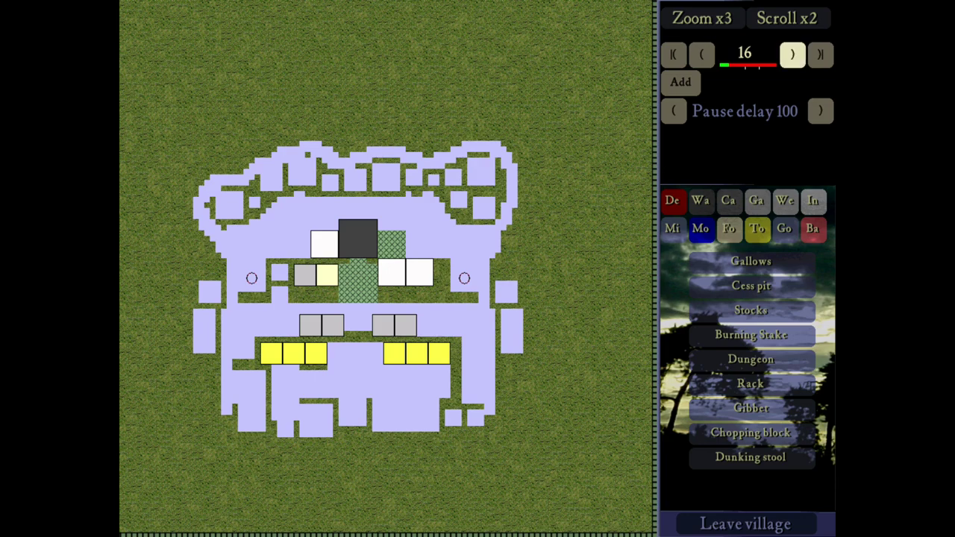
{"action": "left_click", "coordinate": [792, 54]}
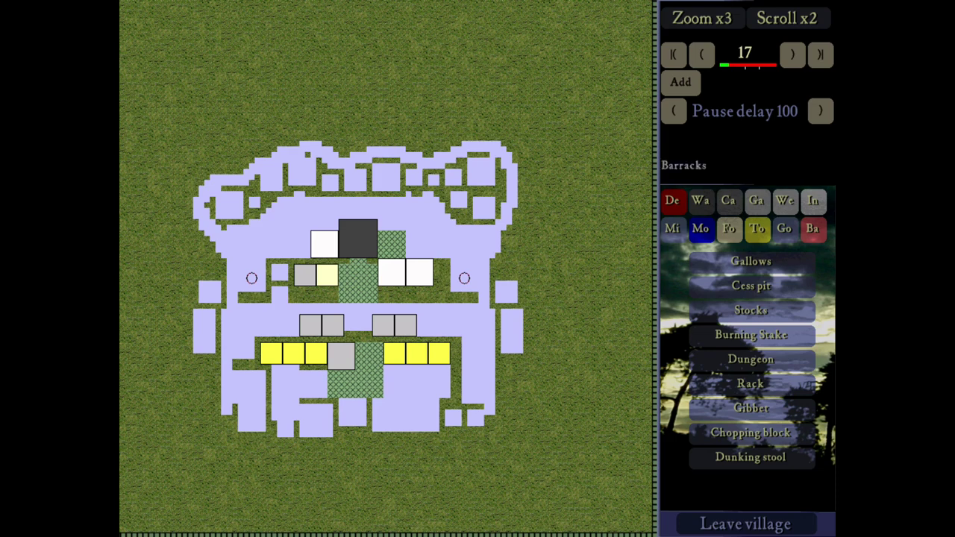
{"action": "left_click", "coordinate": [792, 54]}
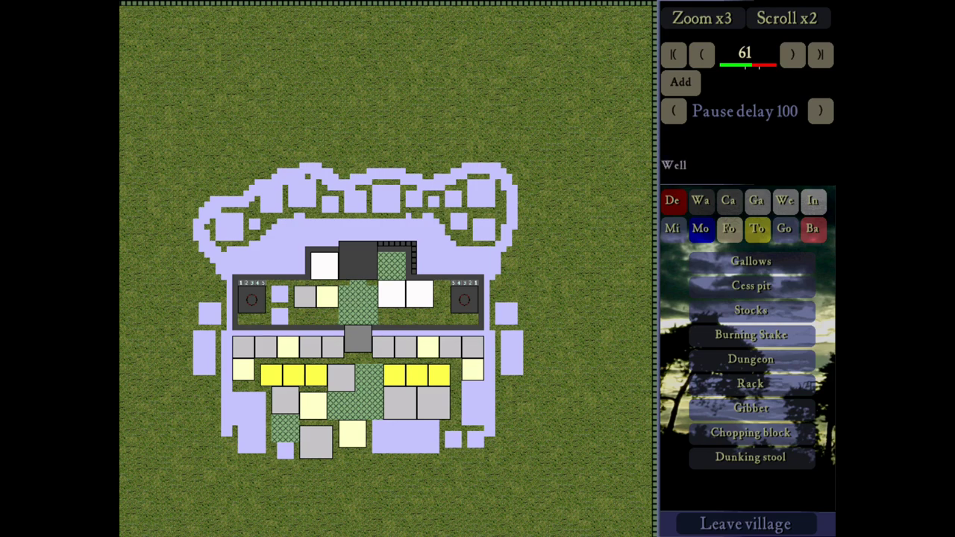
- Advance the build order through the pause at step 75 to the final step 107, examining the moat and remaining buildings
{"action": "left_click", "coordinate": [792, 54]}
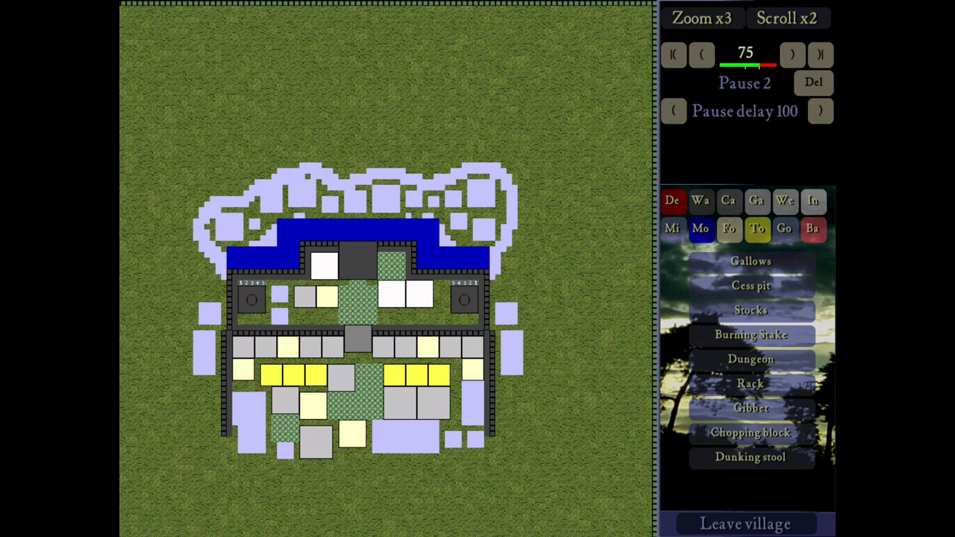
{"action": "key", "text": "Right"}
{"action": "key", "text": "Right"}
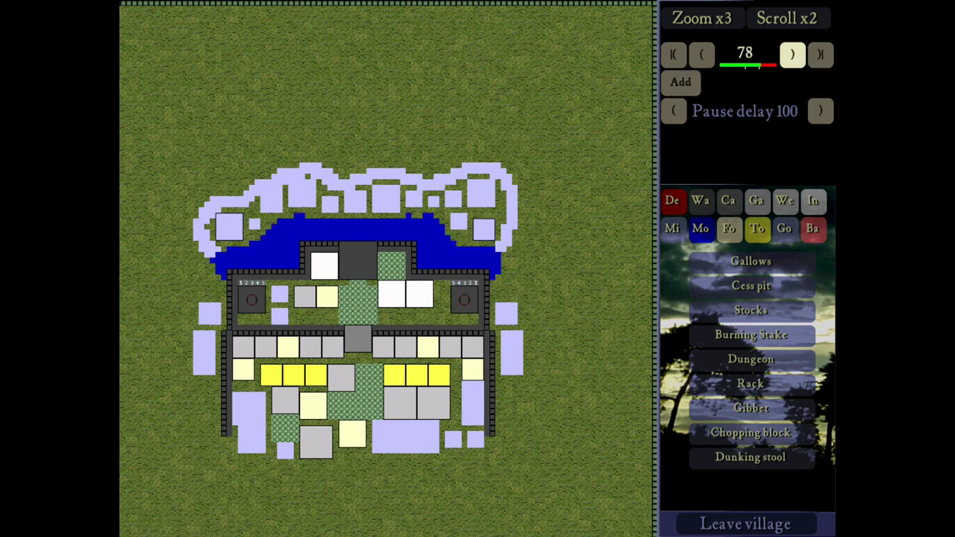
{"action": "key", "text": "Right"}
{"action": "key", "text": "Right"}
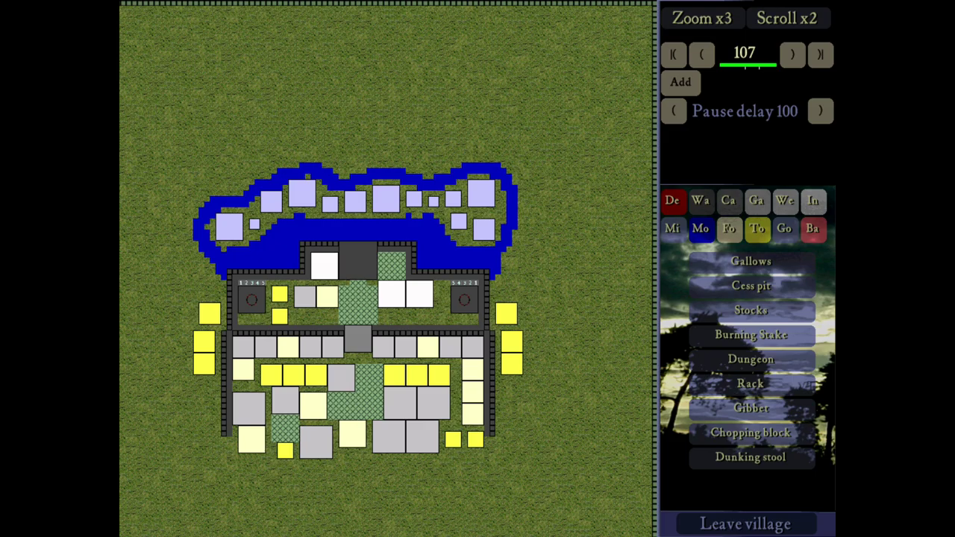
- Leave the marshal1 village, create a new village, and look over the empty map around the keep
{"action": "left_click", "coordinate": [746, 523]}
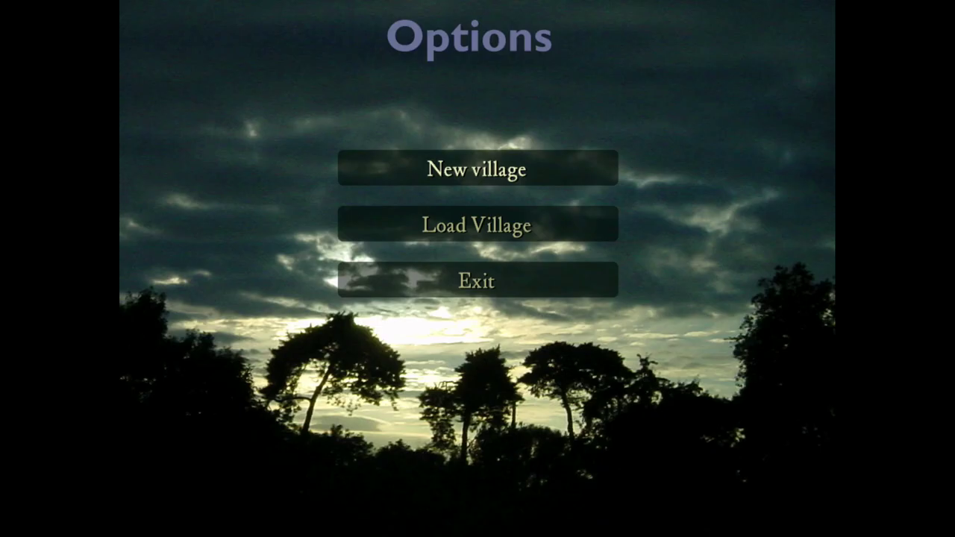
{"action": "left_click", "coordinate": [478, 168]}
{"action": "key", "text": "Left"}
{"action": "key", "text": "Up"}
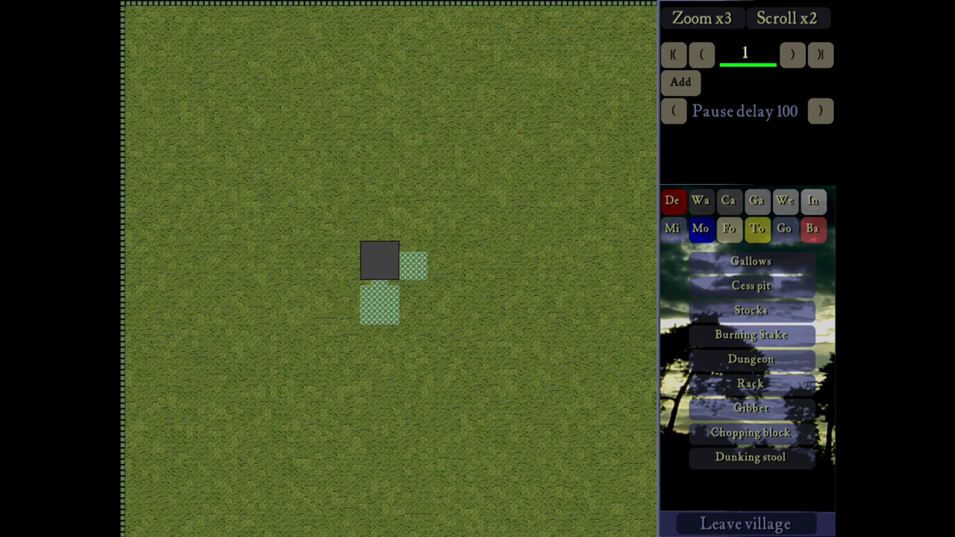
{"action": "key", "text": "Down"}
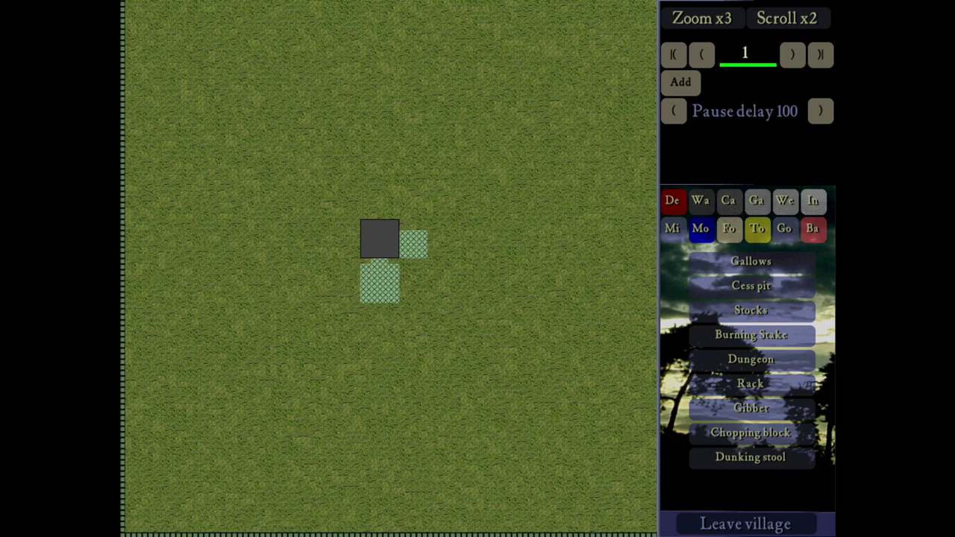
{"action": "key", "text": "Right"}
- Place a Granary just southeast of the keep, then delete it
{"action": "left_click", "coordinate": [758, 229]}
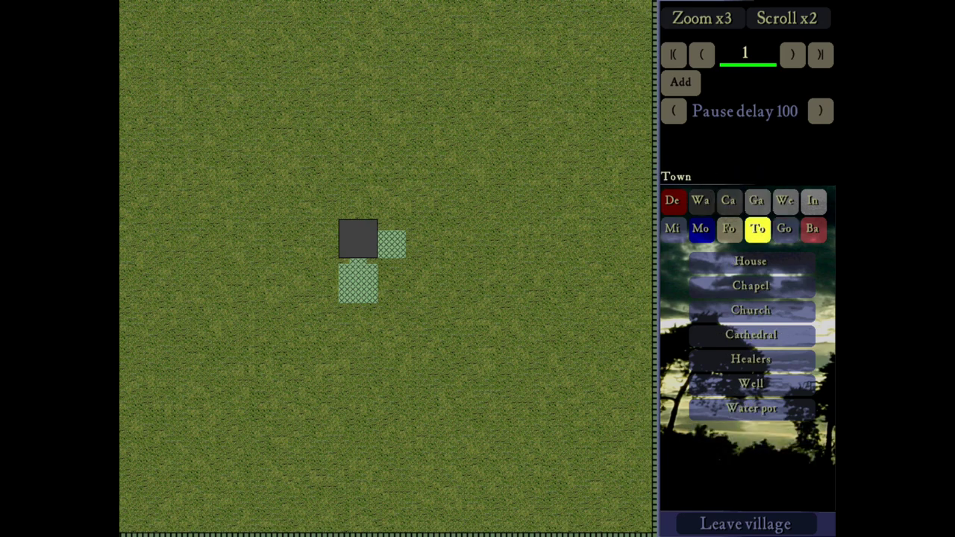
{"action": "left_click", "coordinate": [729, 229]}
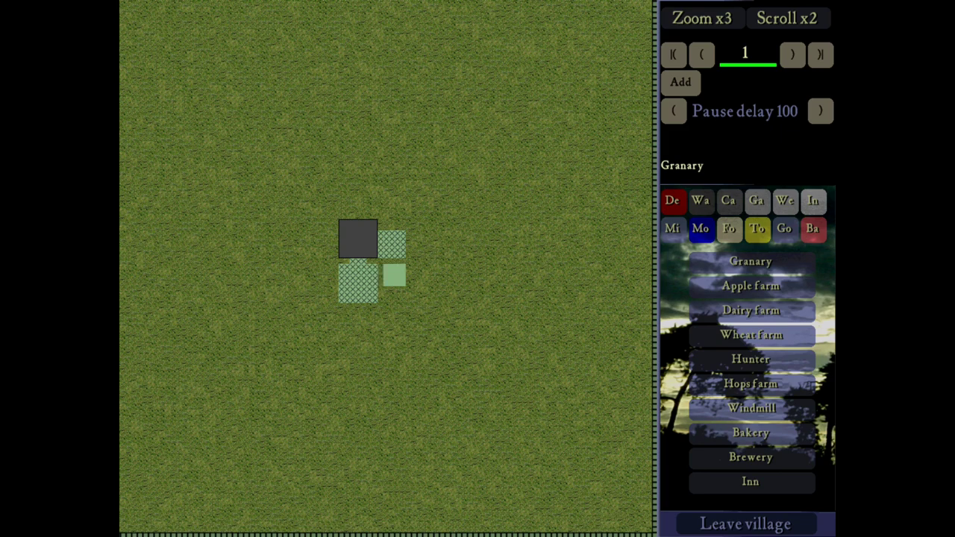
{"action": "left_click", "coordinate": [394, 275]}
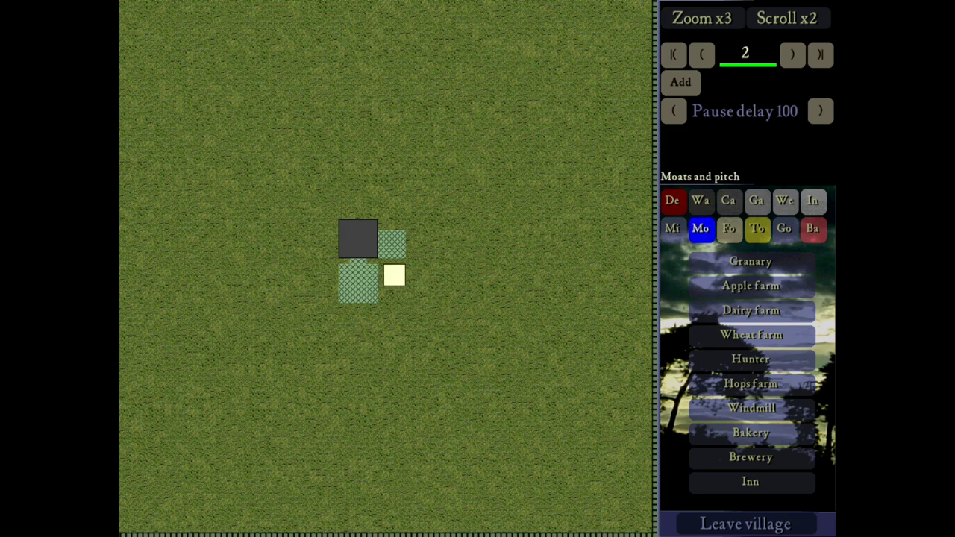
{"action": "left_click", "coordinate": [673, 201]}
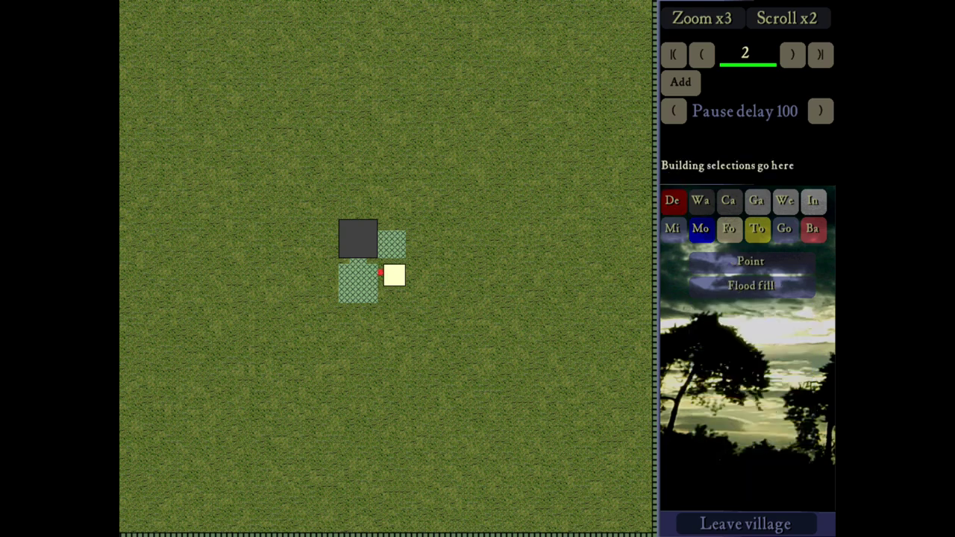
{"action": "left_click", "coordinate": [403, 274]}
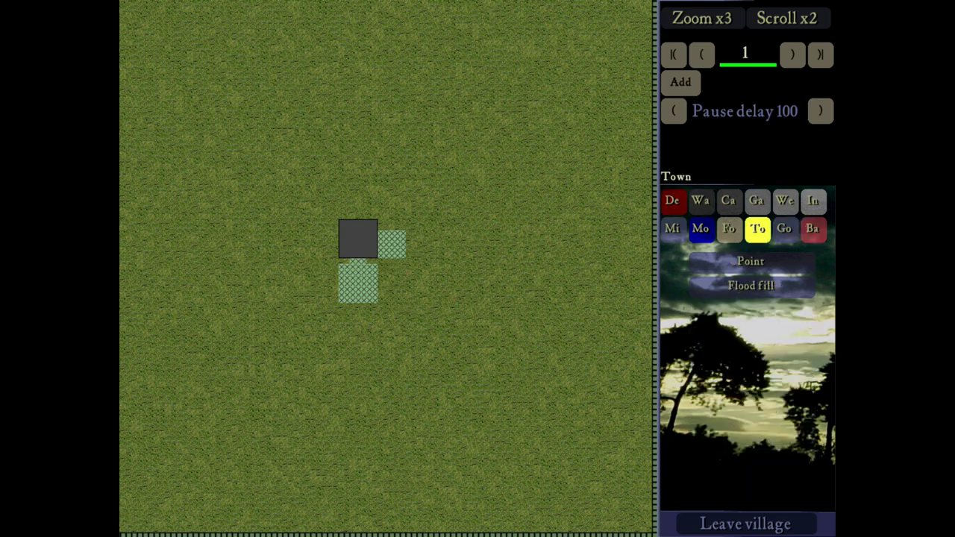
- Place a Granary on open ground well to the east of the keep
{"action": "left_click", "coordinate": [757, 228]}
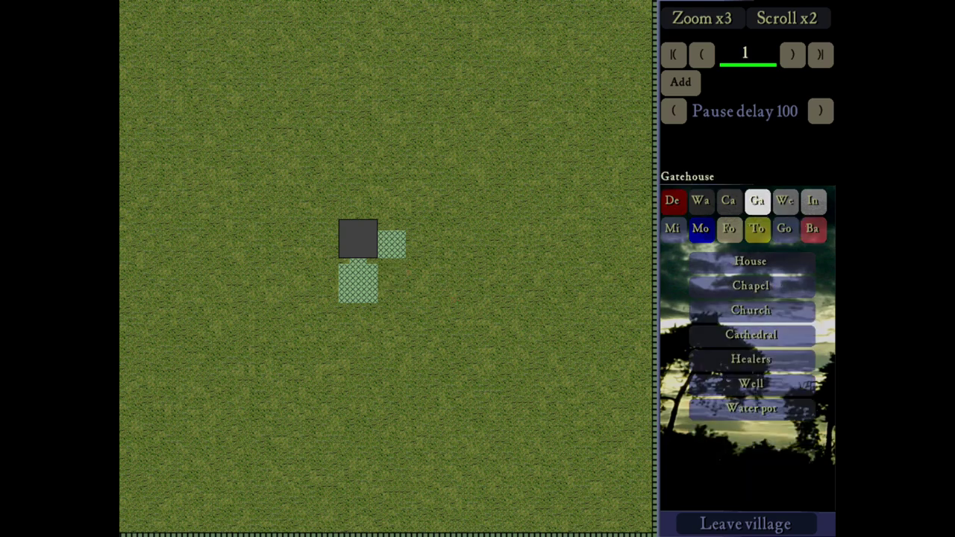
{"action": "left_click", "coordinate": [729, 229]}
{"action": "left_click", "coordinate": [750, 261]}
{"action": "left_click", "coordinate": [535, 297]}
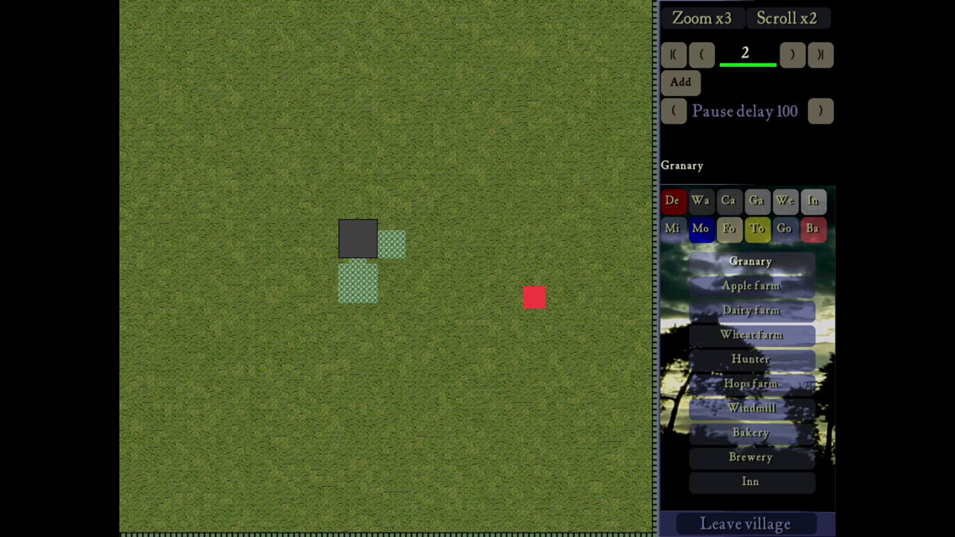
- Surround the eastern Granary with four Poleturner workshops, one against each of its sides
{"action": "left_click", "coordinate": [757, 200]}
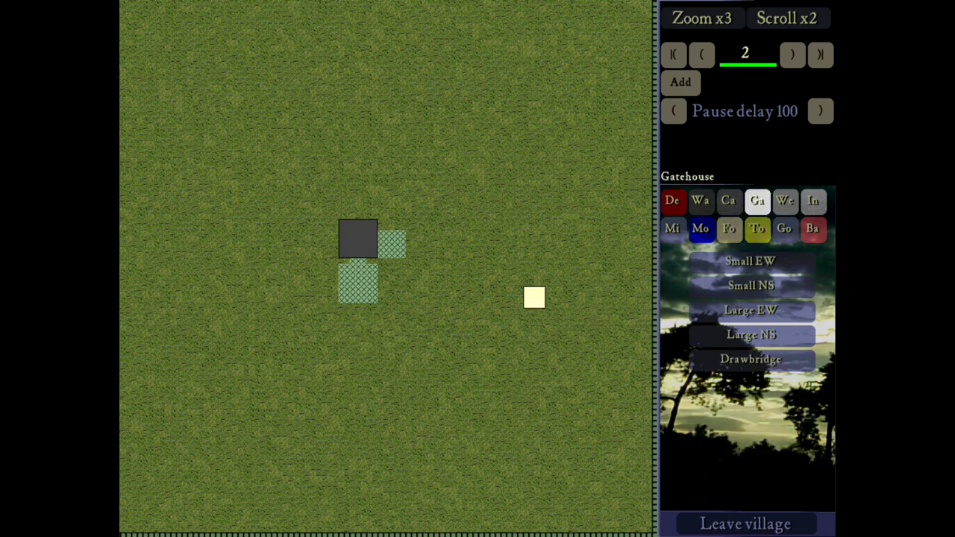
{"action": "left_click", "coordinate": [785, 200]}
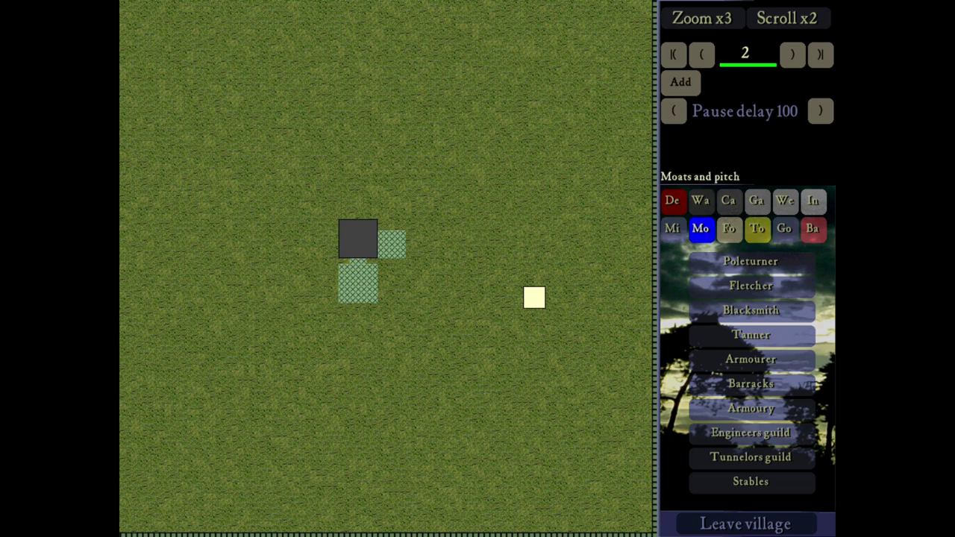
{"action": "left_click", "coordinate": [751, 261]}
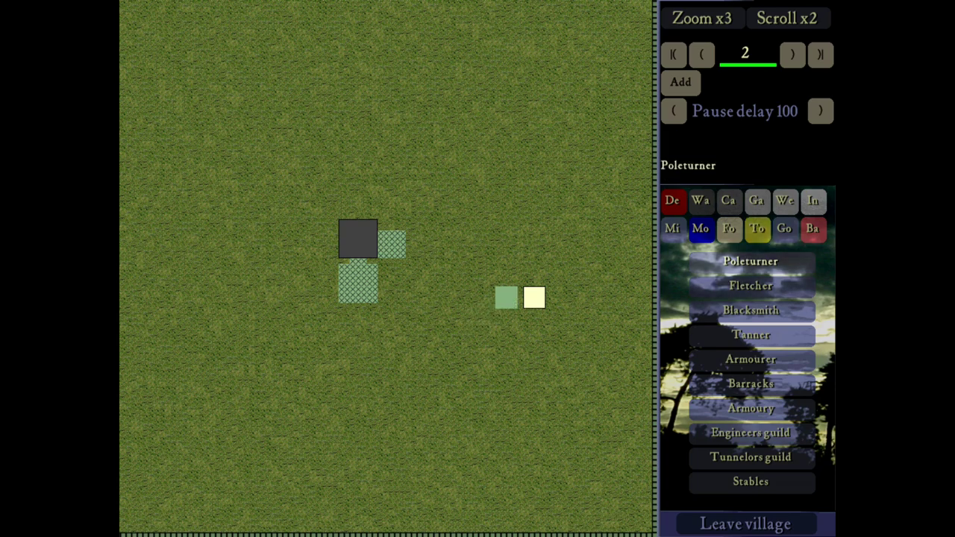
{"action": "left_click", "coordinate": [511, 297]}
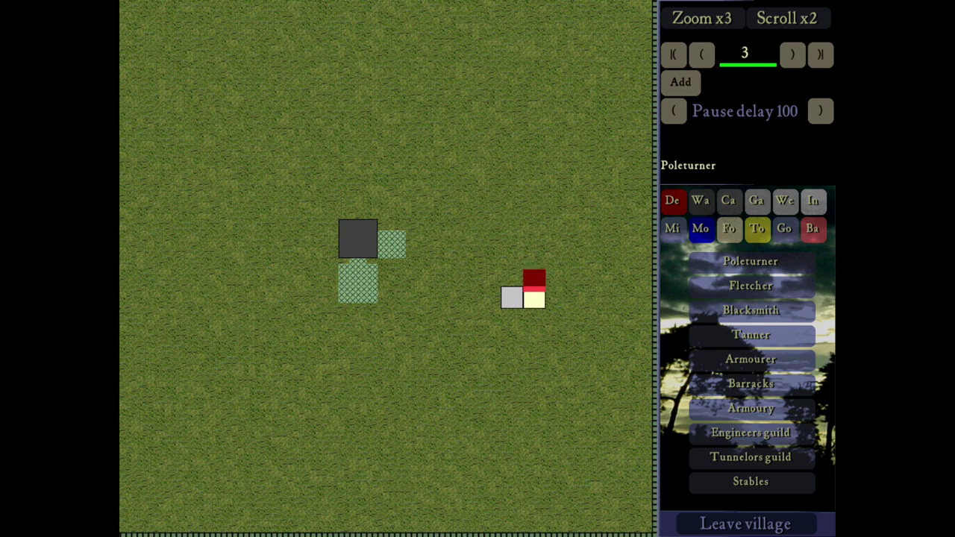
{"action": "left_click", "coordinate": [535, 275]}
{"action": "left_click", "coordinate": [556, 297]}
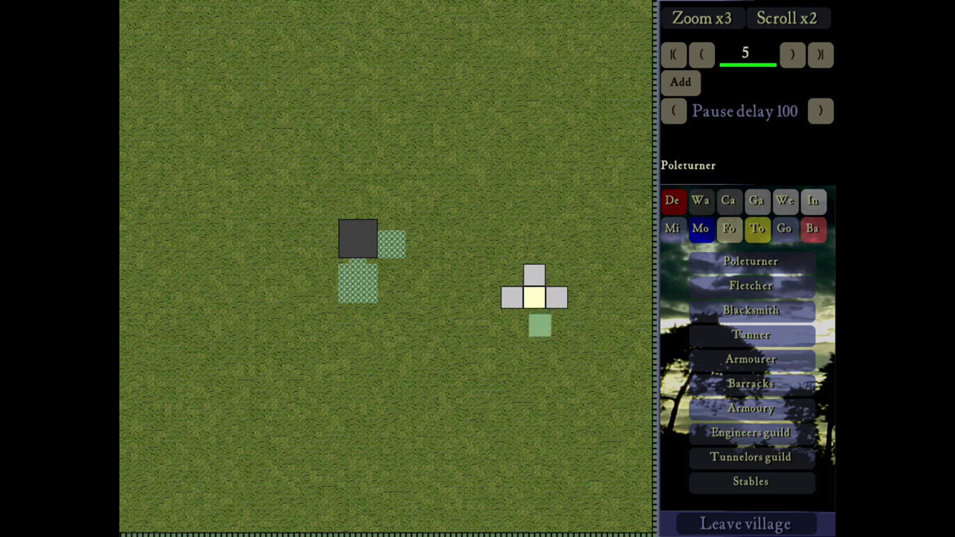
{"action": "left_click", "coordinate": [534, 319]}
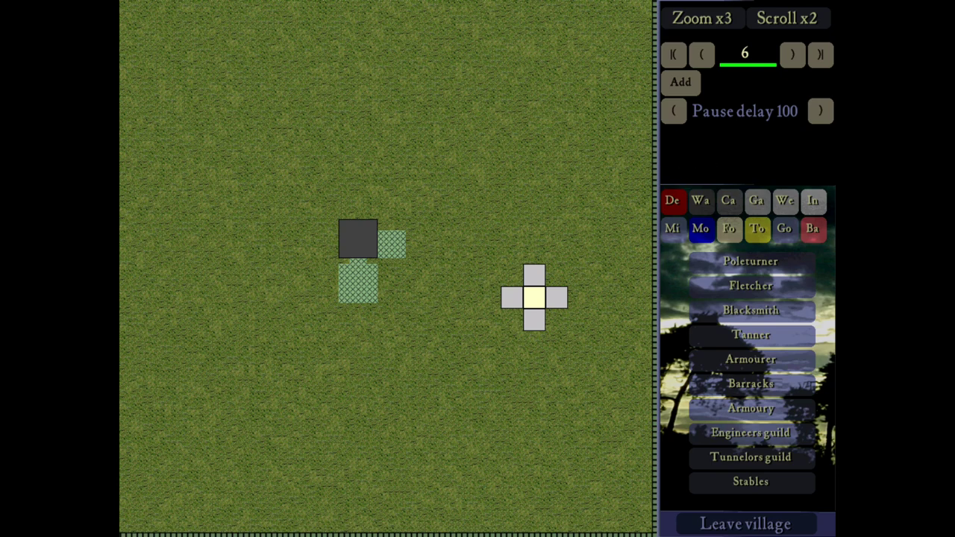
- Delete the eastern Granary and all four Poleturner workshops around it
{"action": "left_click", "coordinate": [671, 200]}
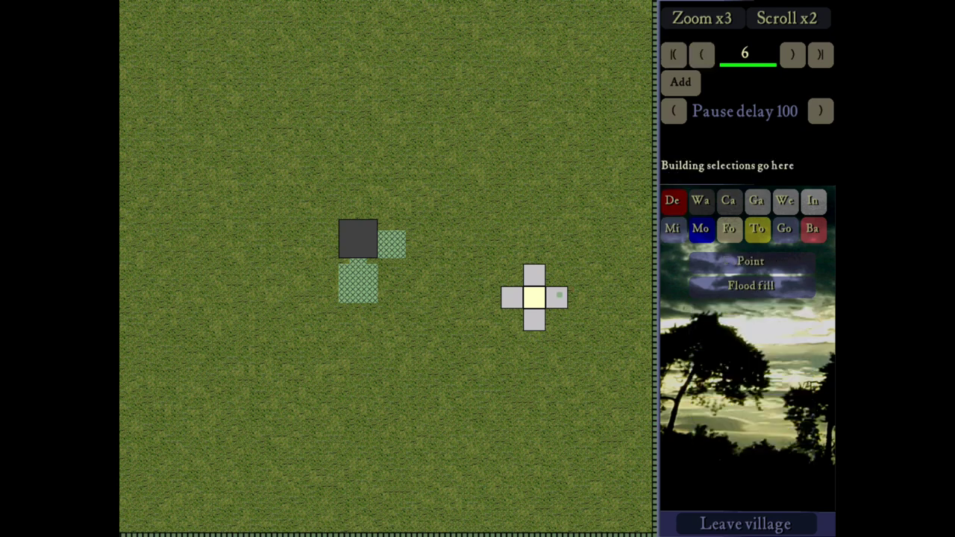
{"action": "left_click", "coordinate": [534, 319]}
{"action": "left_click", "coordinate": [512, 297]}
{"action": "left_click", "coordinate": [531, 297]}
{"action": "left_click", "coordinate": [533, 276]}
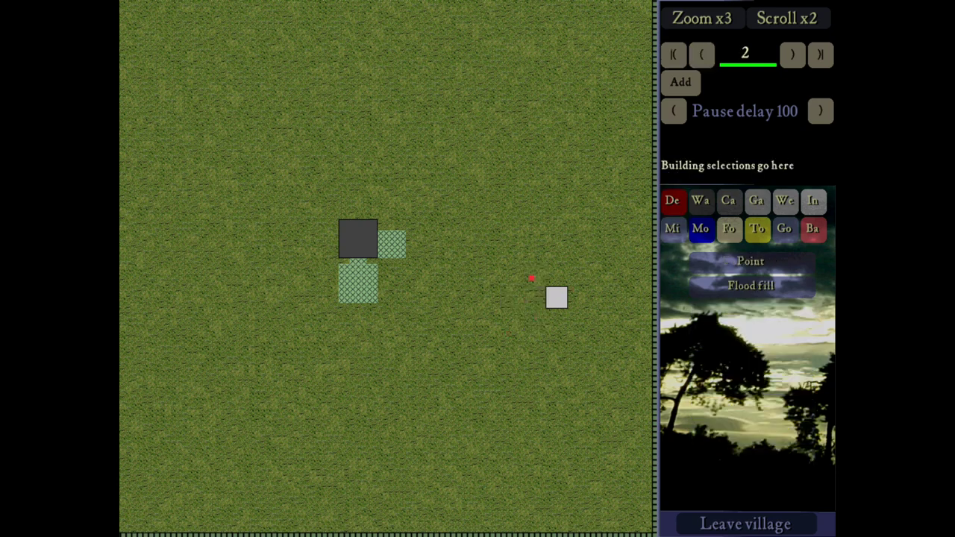
{"action": "left_click", "coordinate": [555, 296]}
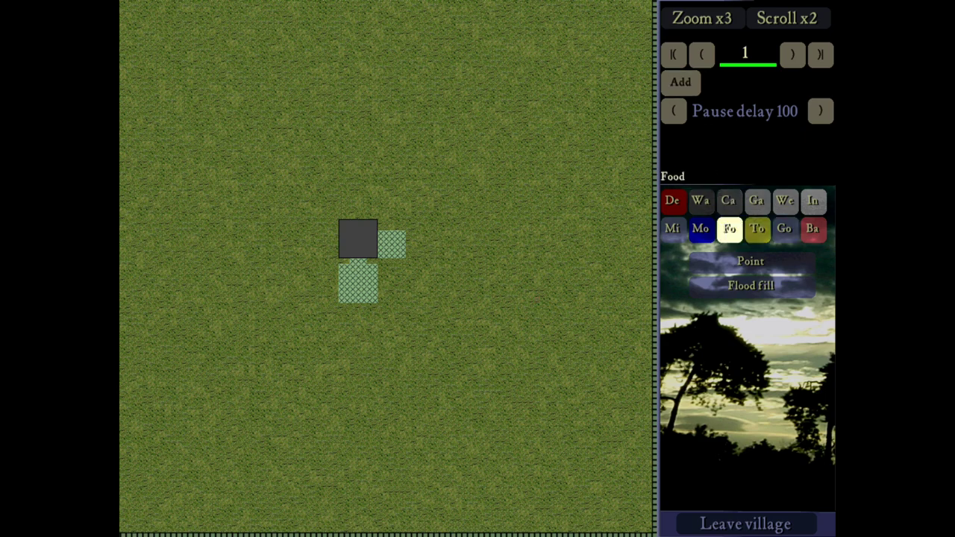
- Place a Granary just southeast of the keep, beside the reserved area south of it
{"action": "left_click", "coordinate": [729, 229]}
{"action": "left_click", "coordinate": [750, 262]}
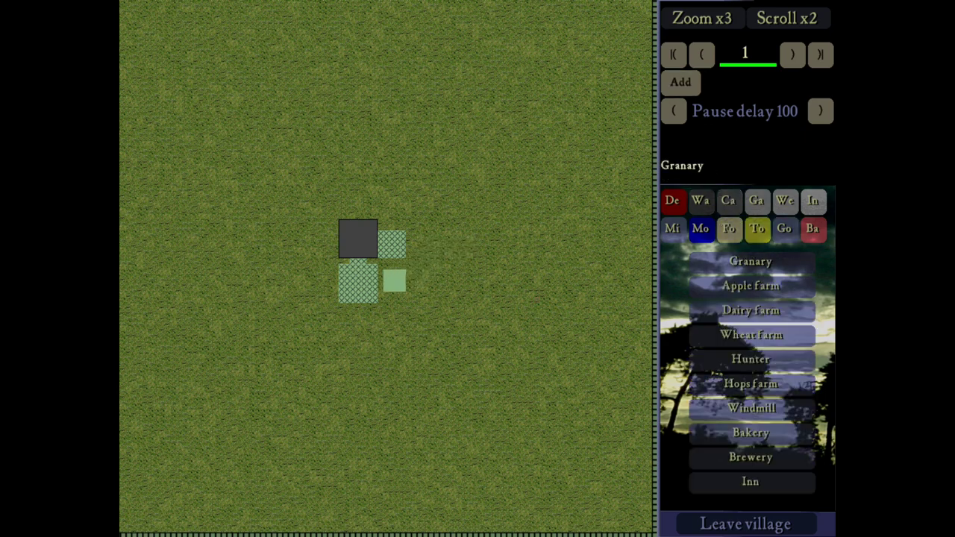
{"action": "left_click", "coordinate": [394, 276]}
- Place a Stockpile directly against the west side of the keep
{"action": "left_click", "coordinate": [813, 200]}
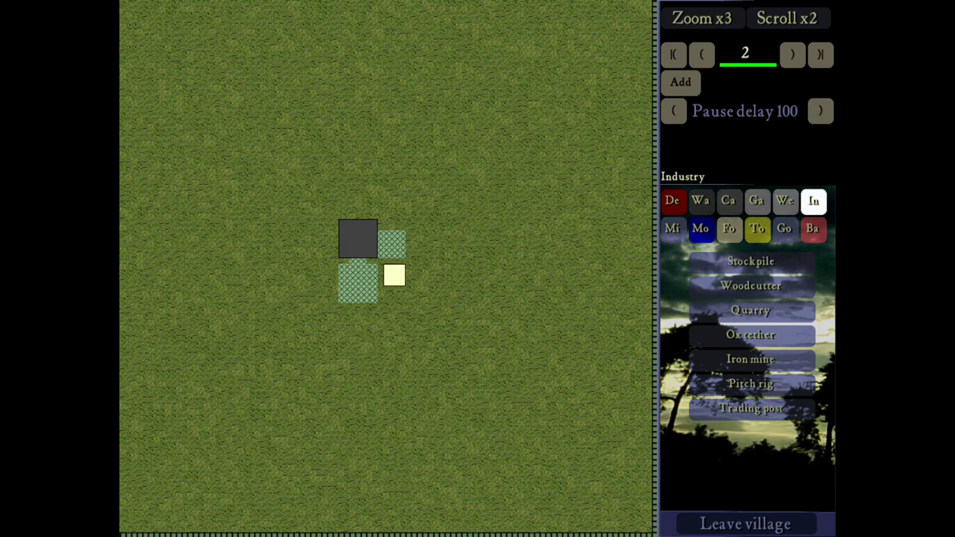
{"action": "left_click", "coordinate": [750, 261]}
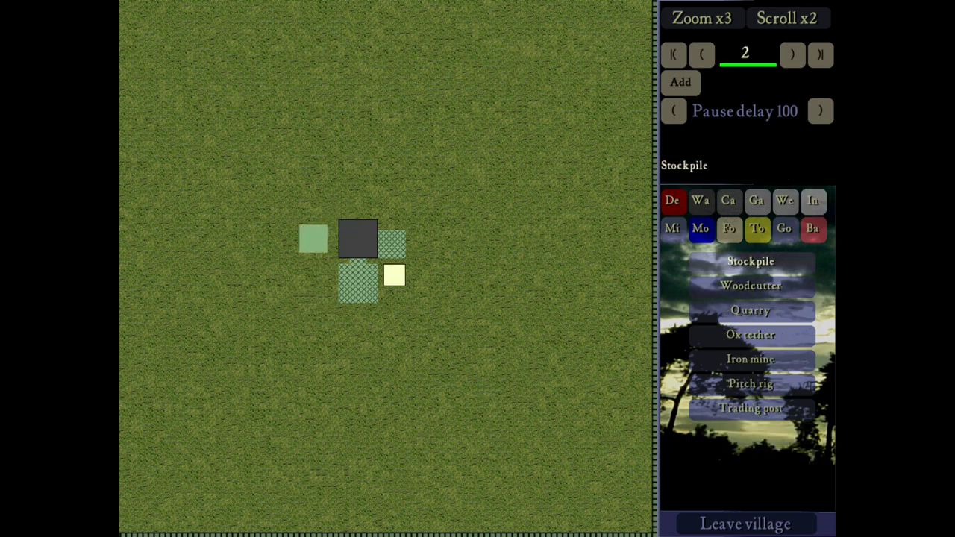
{"action": "left_click", "coordinate": [323, 244]}
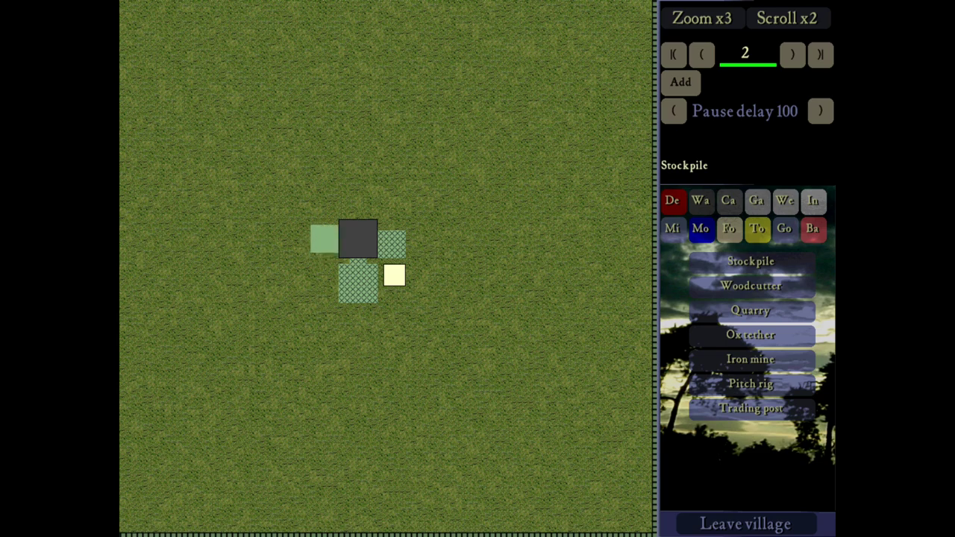
{"action": "left_click", "coordinate": [324, 244]}
{"action": "right_click", "coordinate": [453, 245]}
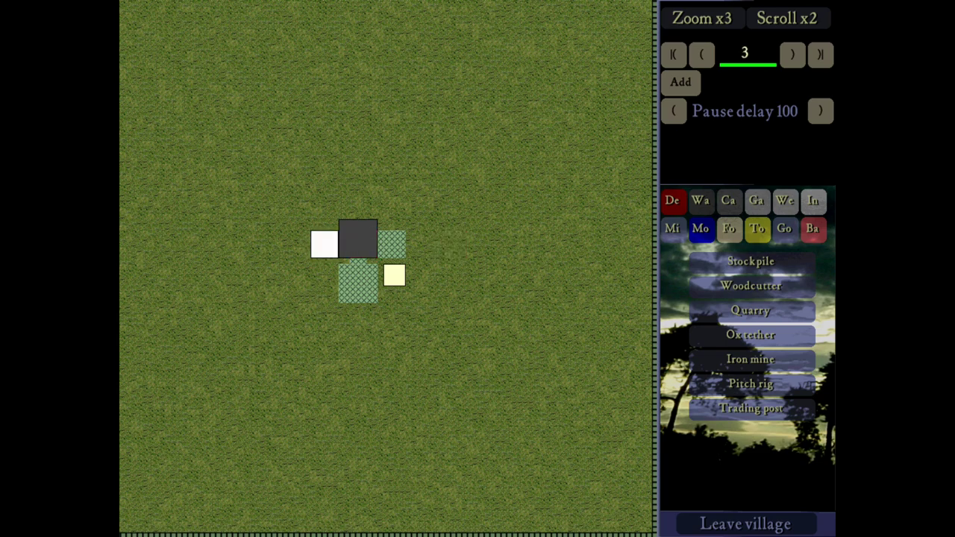
- Try to position a second Stockpile east of the keep, separate from the first one
{"action": "left_click", "coordinate": [751, 261]}
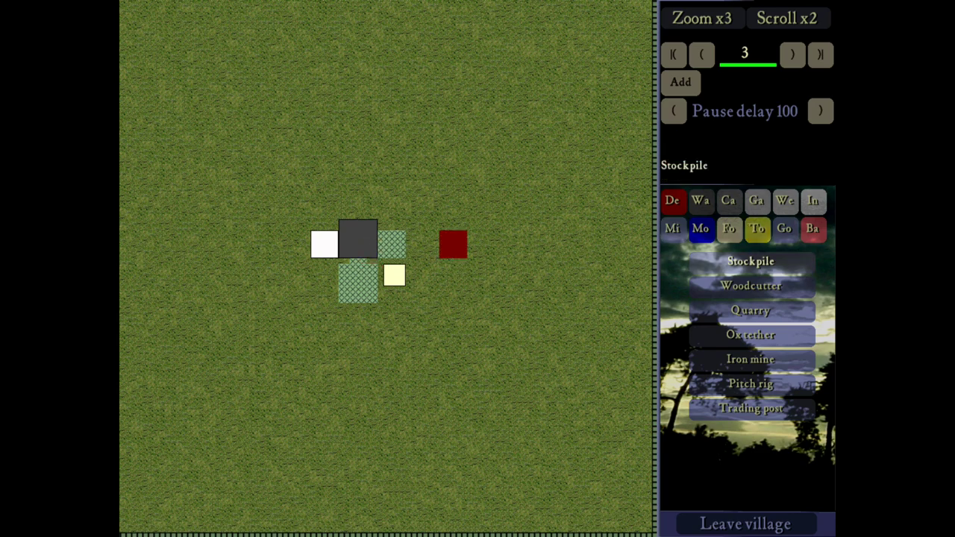
{"action": "right_click", "coordinate": [452, 244]}
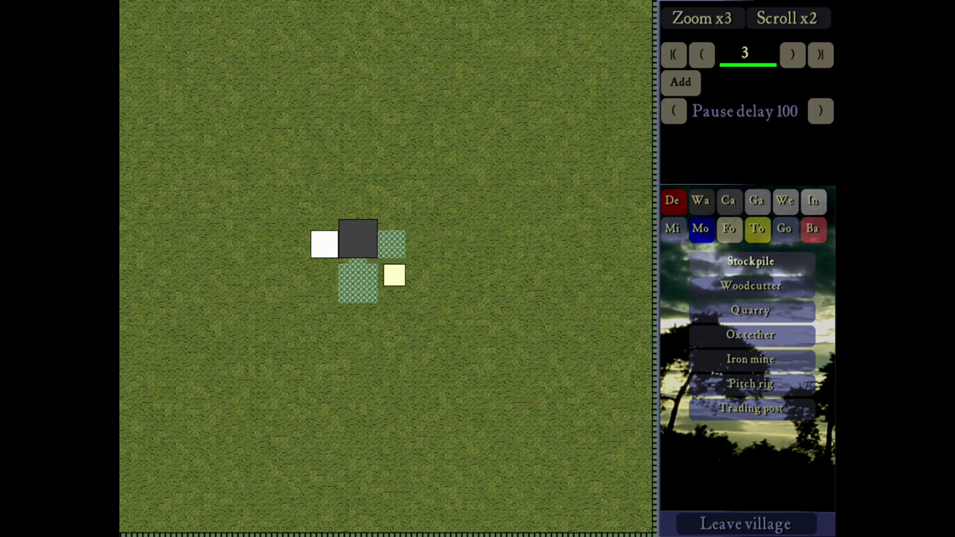
{"action": "left_click", "coordinate": [751, 261]}
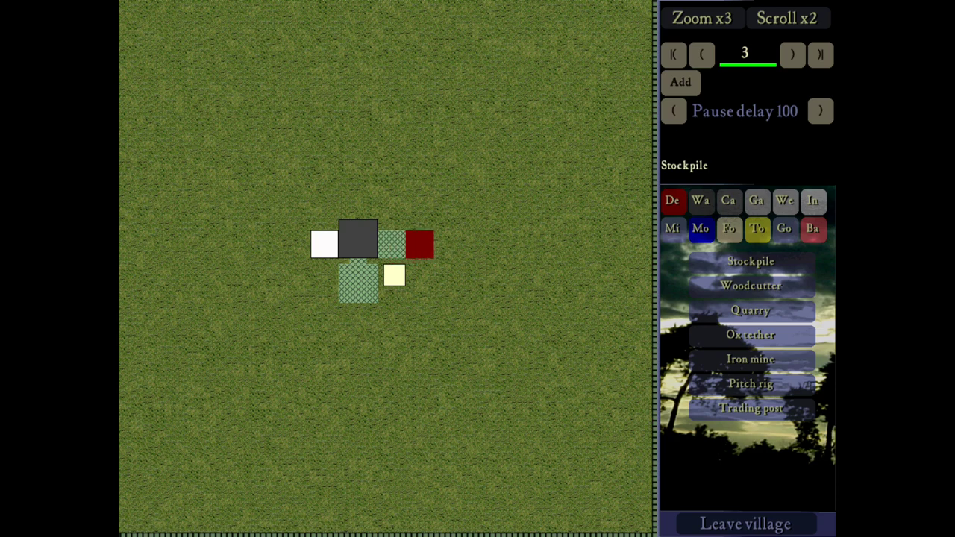
{"action": "left_click", "coordinate": [750, 261]}
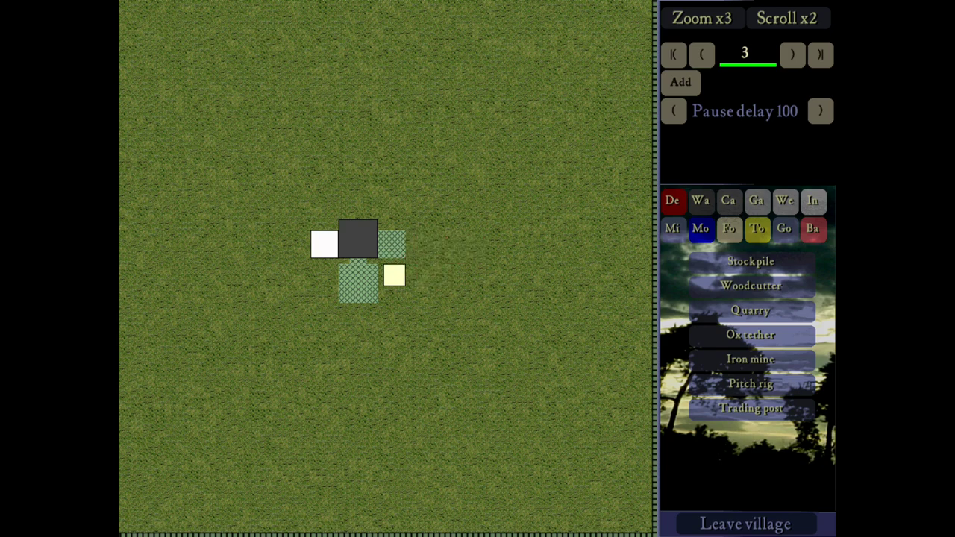
- Delete the Stockpile on the west side of the keep
{"action": "left_click", "coordinate": [751, 335]}
{"action": "left_click", "coordinate": [673, 201]}
{"action": "left_click", "coordinate": [345, 256]}
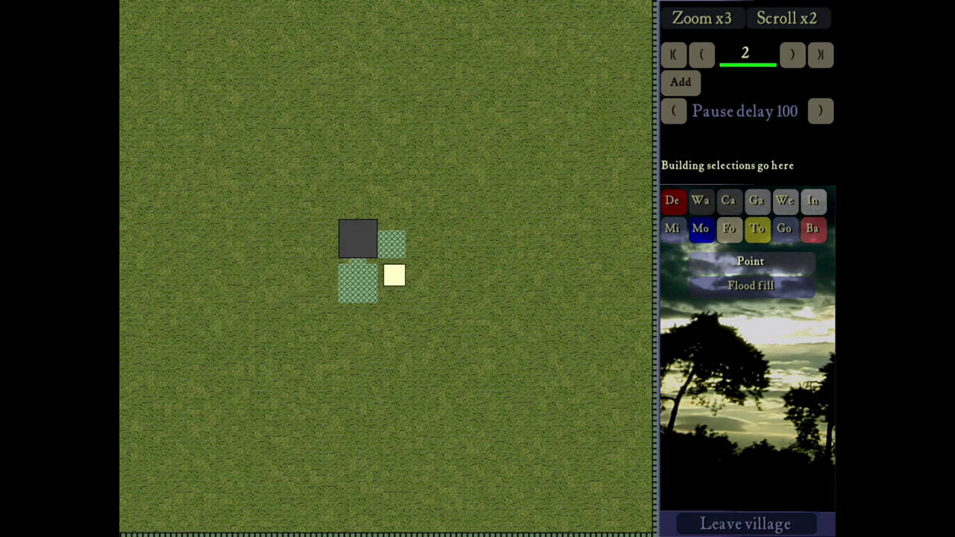
- Place a Trading post against the keep's west side and two adjoining Stockpiles just beyond the reserved area east of the keep
{"action": "left_click", "coordinate": [784, 201]}
{"action": "left_click", "coordinate": [813, 201]}
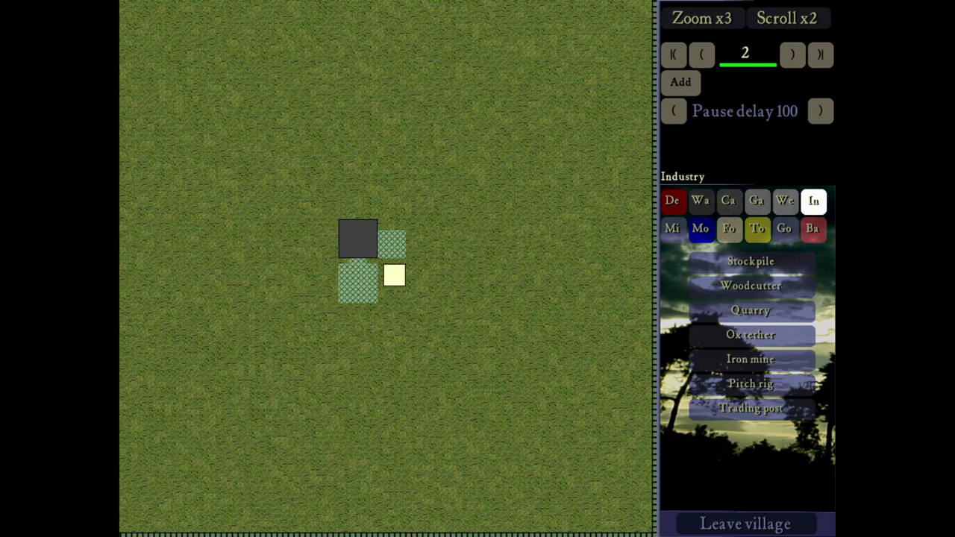
{"action": "left_click", "coordinate": [751, 408]}
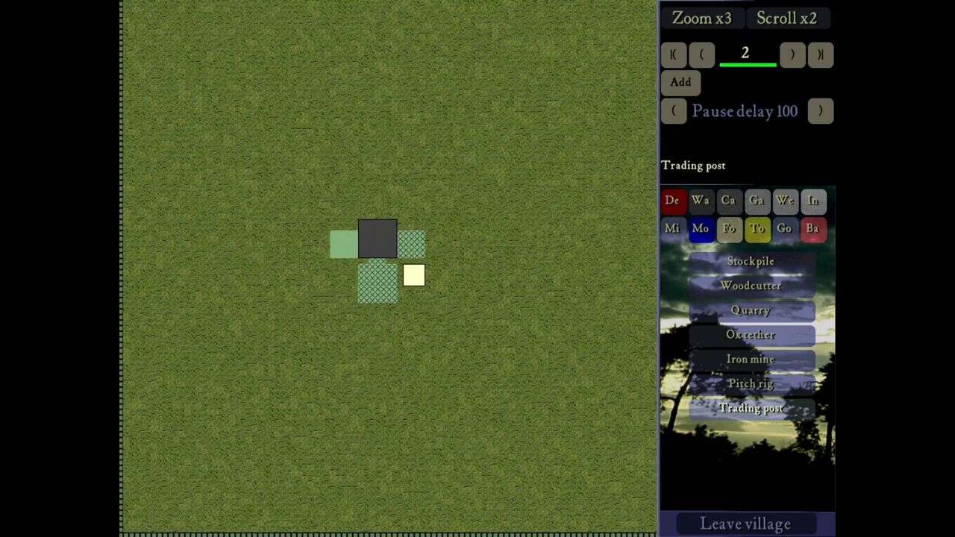
{"action": "left_click", "coordinate": [344, 243]}
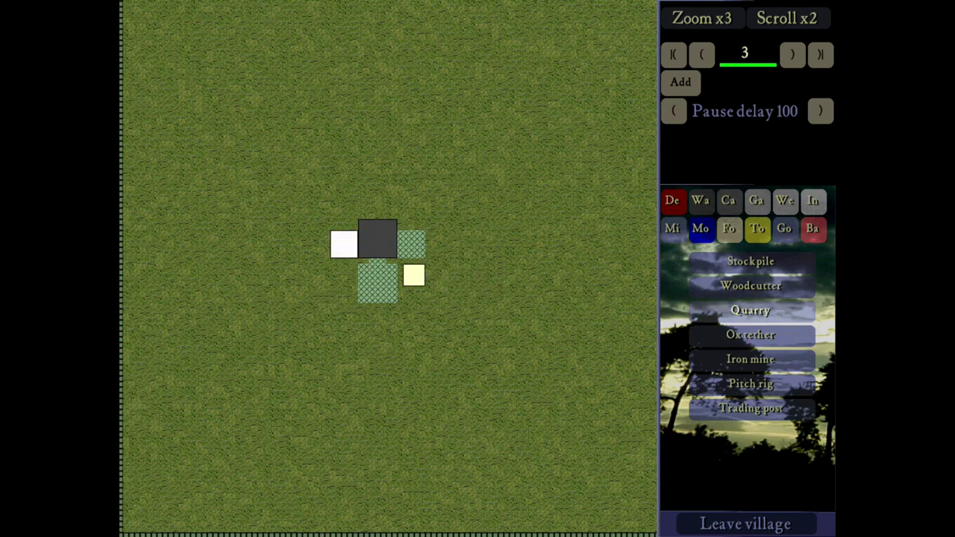
{"action": "left_click", "coordinate": [750, 261]}
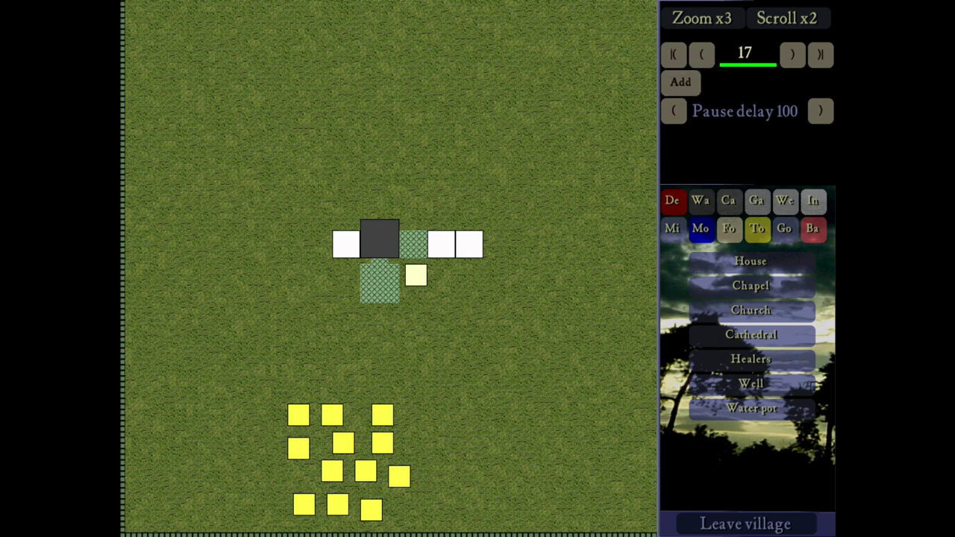
- Place two Fletchers against the Granary's east and south sides, and two Armourers in a column a little farther east
{"action": "key", "text": "Up"}
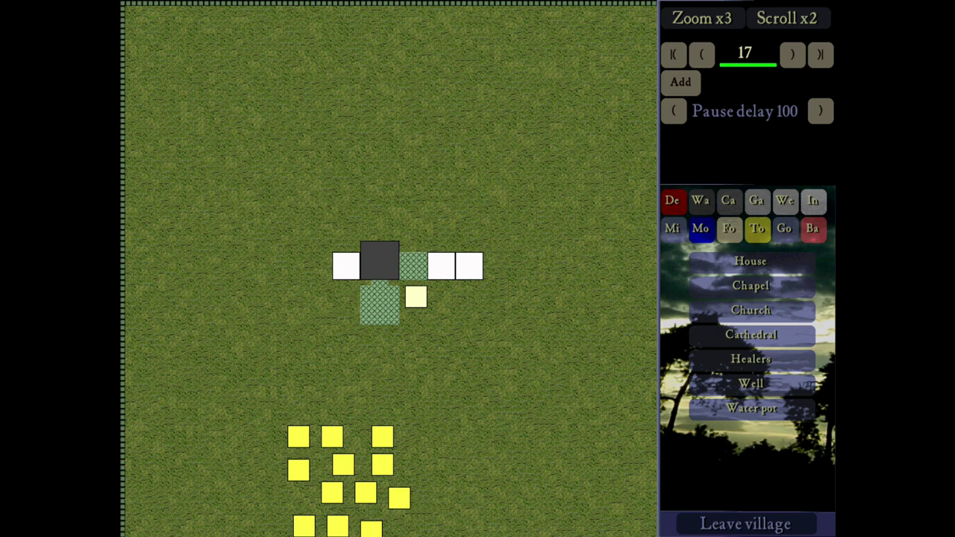
{"action": "left_click", "coordinate": [729, 228]}
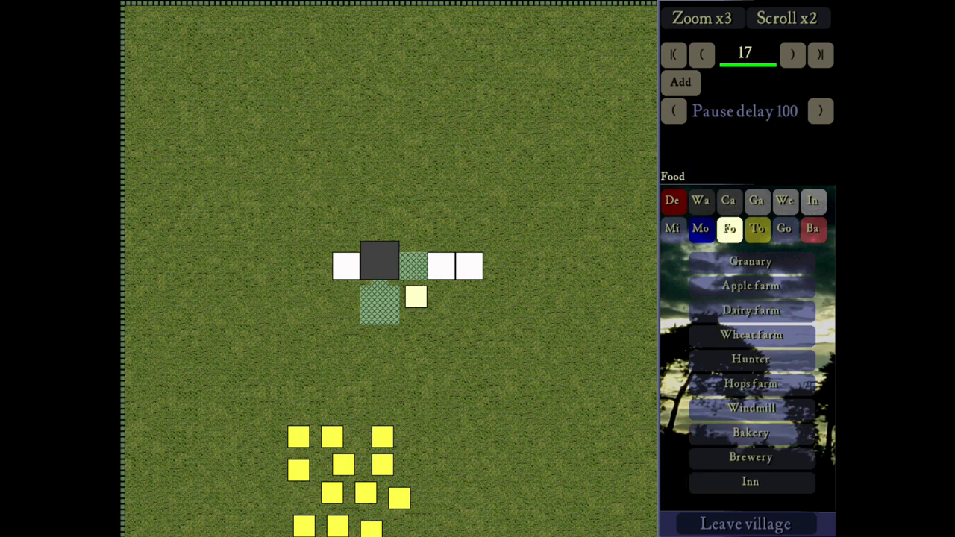
{"action": "left_click", "coordinate": [786, 200]}
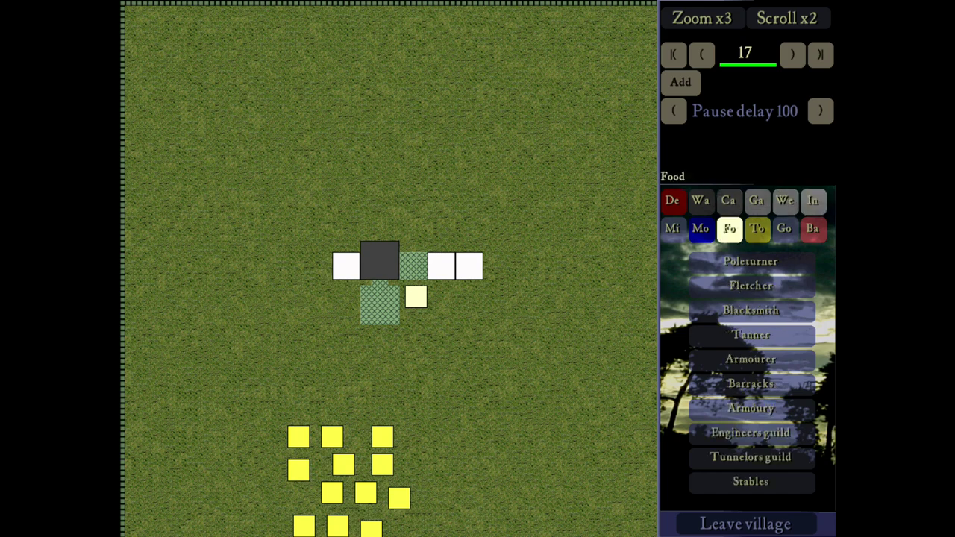
{"action": "left_click", "coordinate": [751, 286]}
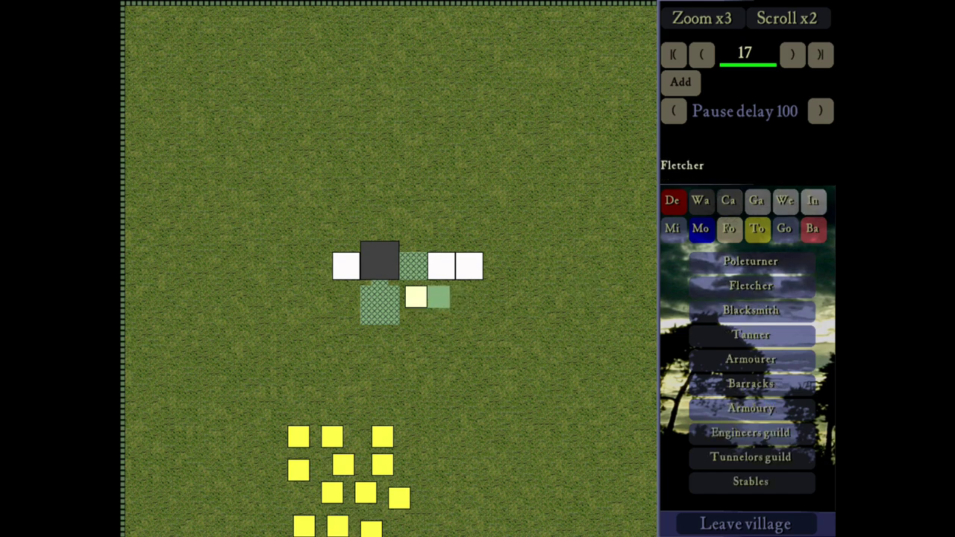
{"action": "left_click", "coordinate": [439, 296]}
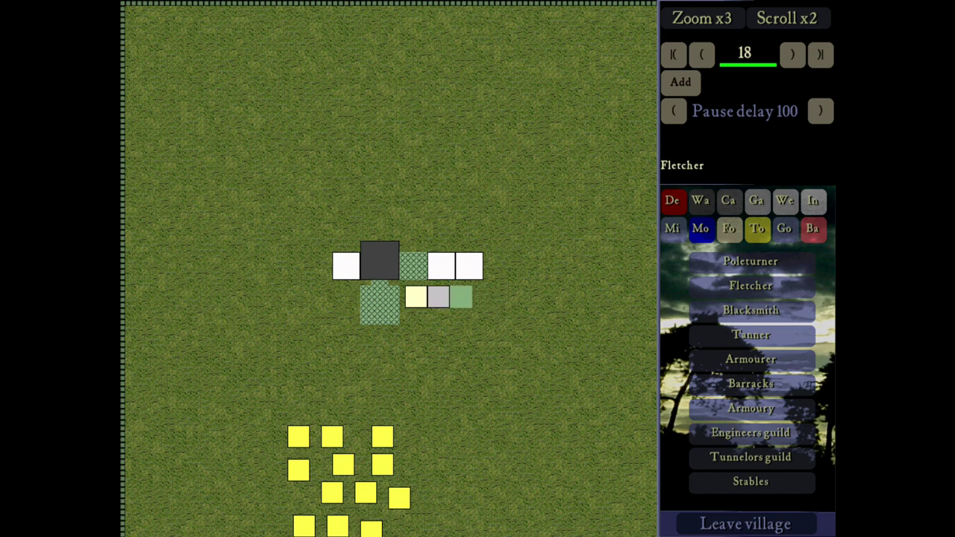
{"action": "left_click", "coordinate": [416, 319]}
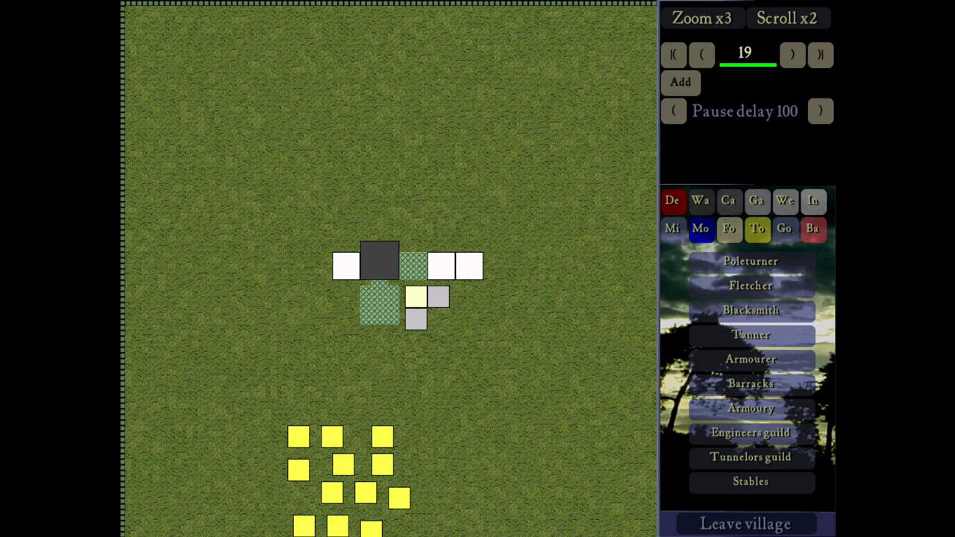
{"action": "key", "text": "Right"}
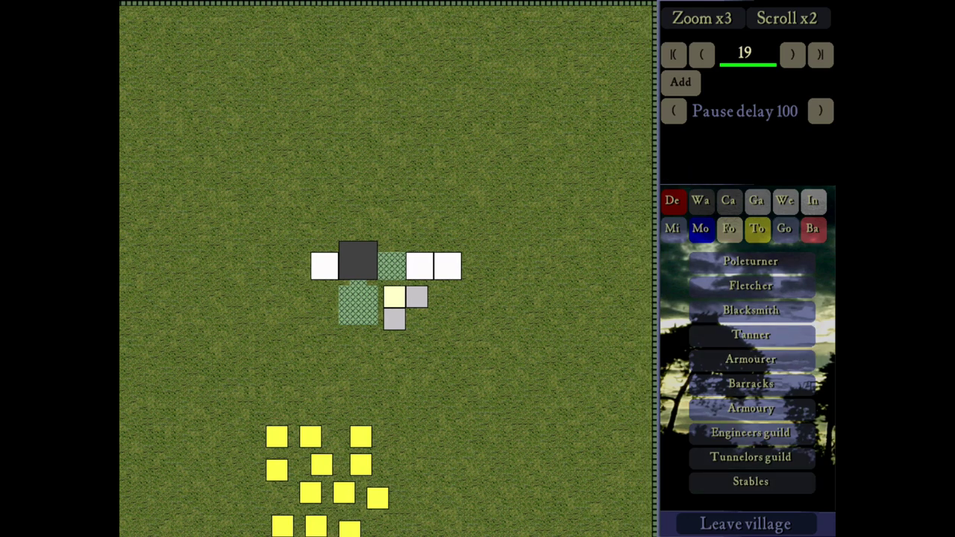
{"action": "left_click", "coordinate": [751, 360]}
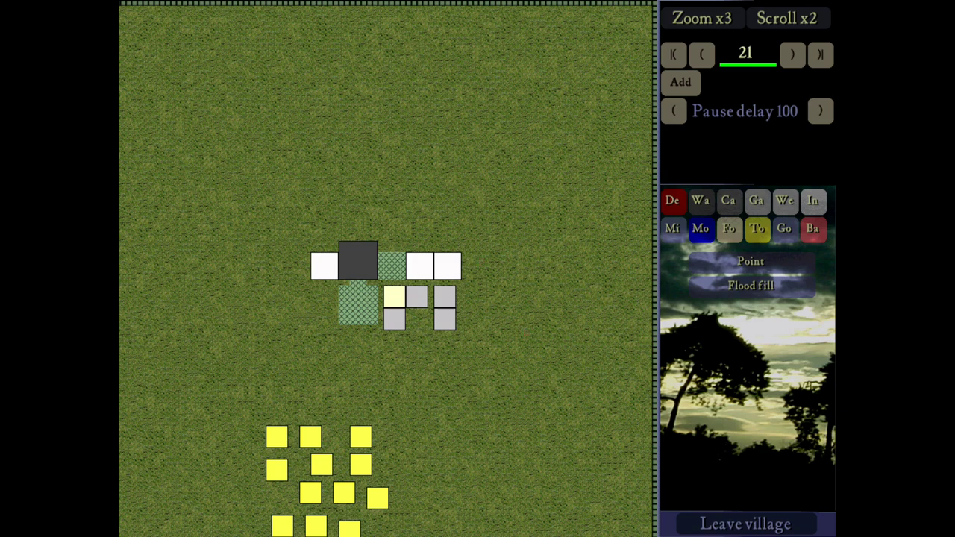
- Go back to build step 17 and insert an Armoury there, just east of the two Stockpiles
{"action": "left_click", "coordinate": [701, 54]}
{"action": "left_click", "coordinate": [701, 55]}
{"action": "left_click", "coordinate": [702, 54]}
{"action": "left_click", "coordinate": [702, 54]}
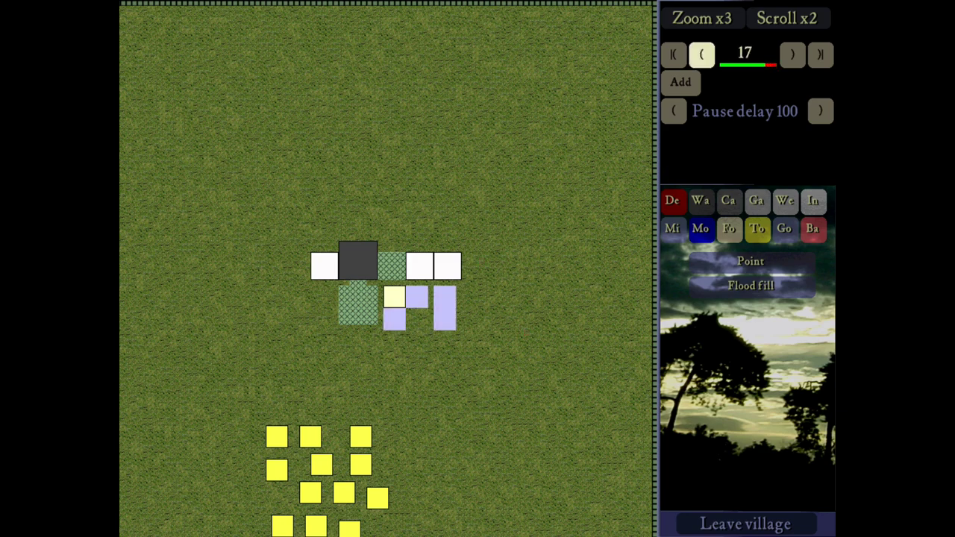
{"action": "left_click", "coordinate": [785, 201]}
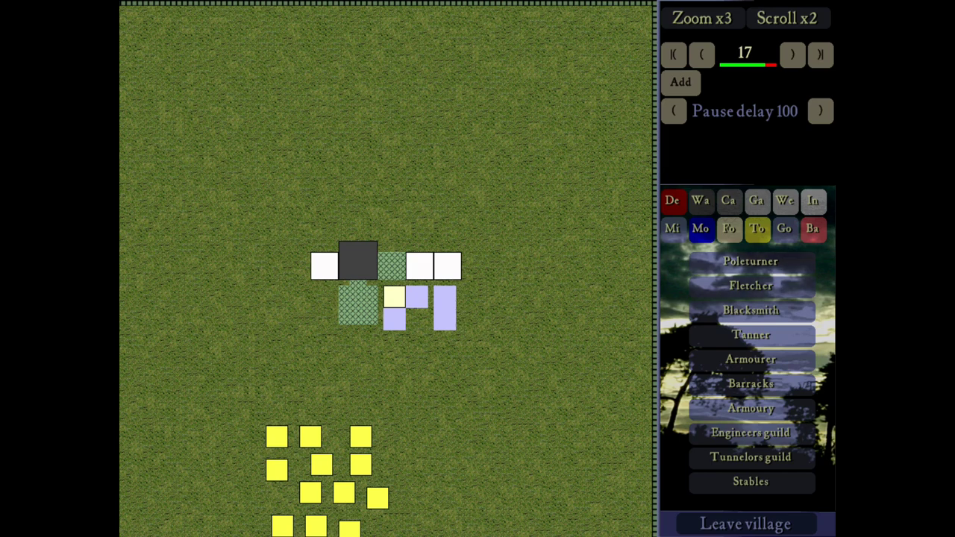
{"action": "left_click", "coordinate": [751, 408]}
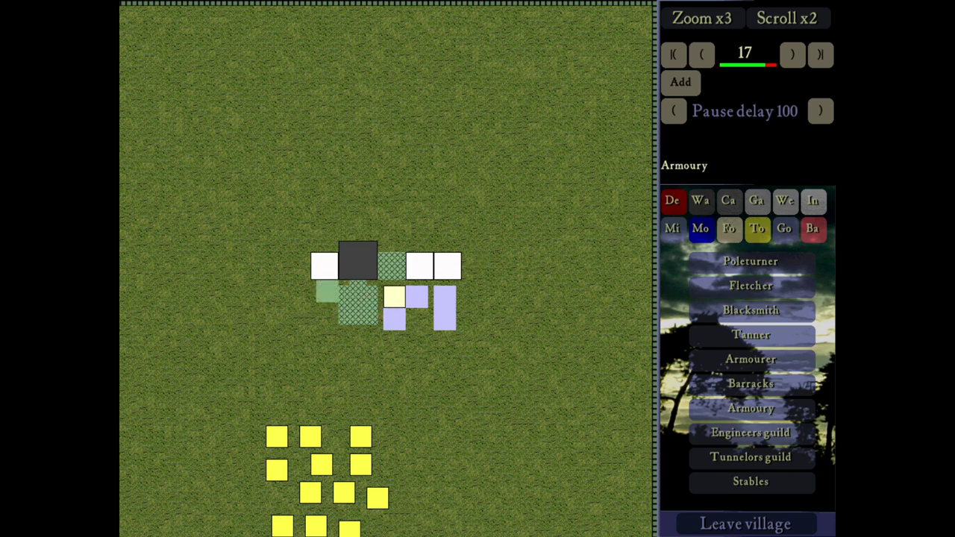
{"action": "left_click", "coordinate": [478, 263]}
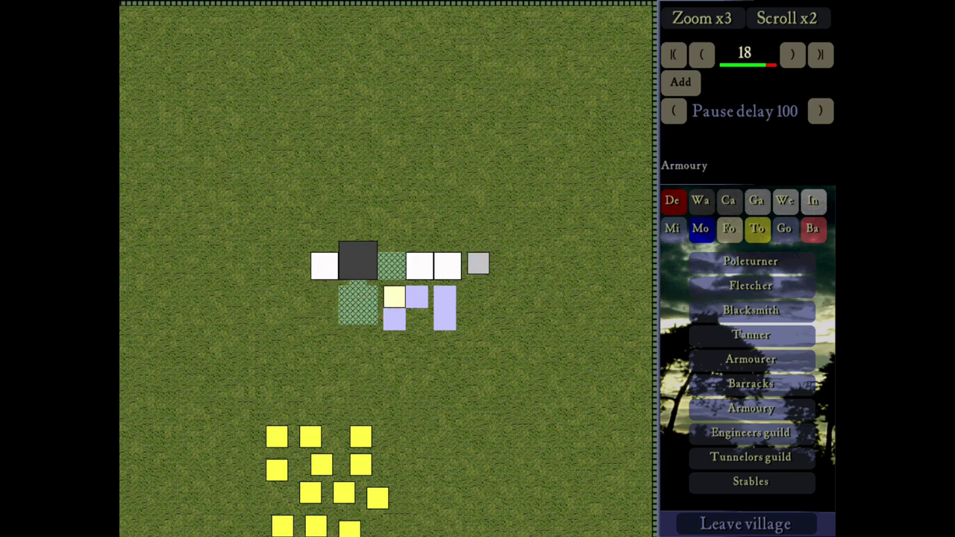
- Return to build step 22 at the end of the order and place a Barracks to the southeast, east of the houses
{"action": "left_click", "coordinate": [793, 54]}
{"action": "left_click", "coordinate": [792, 55]}
{"action": "left_click", "coordinate": [792, 55]}
{"action": "left_click", "coordinate": [792, 55]}
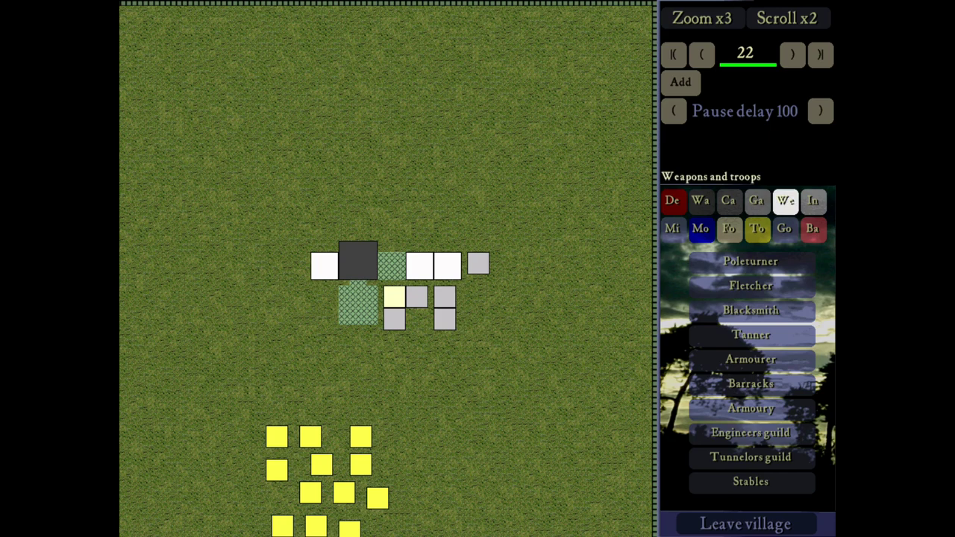
{"action": "left_click", "coordinate": [750, 384]}
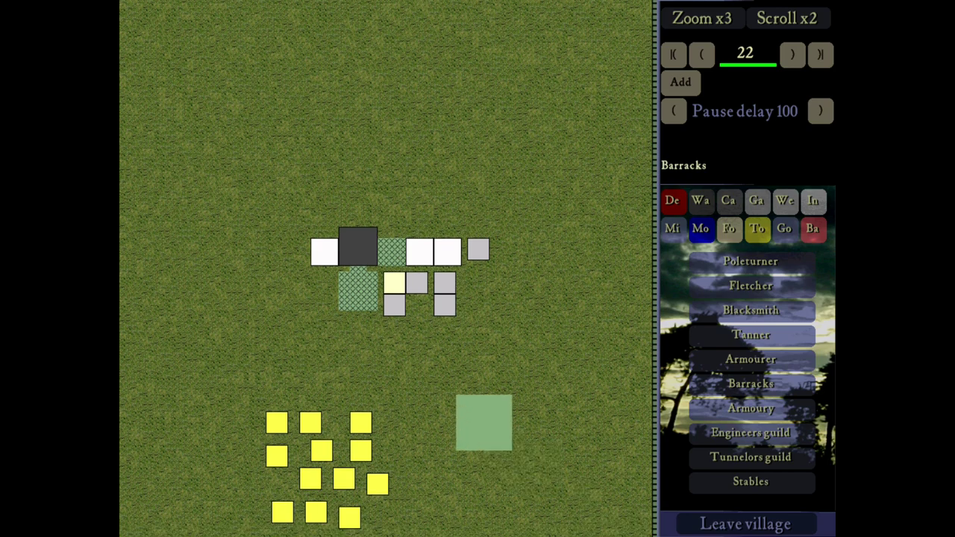
{"action": "left_click", "coordinate": [445, 478]}
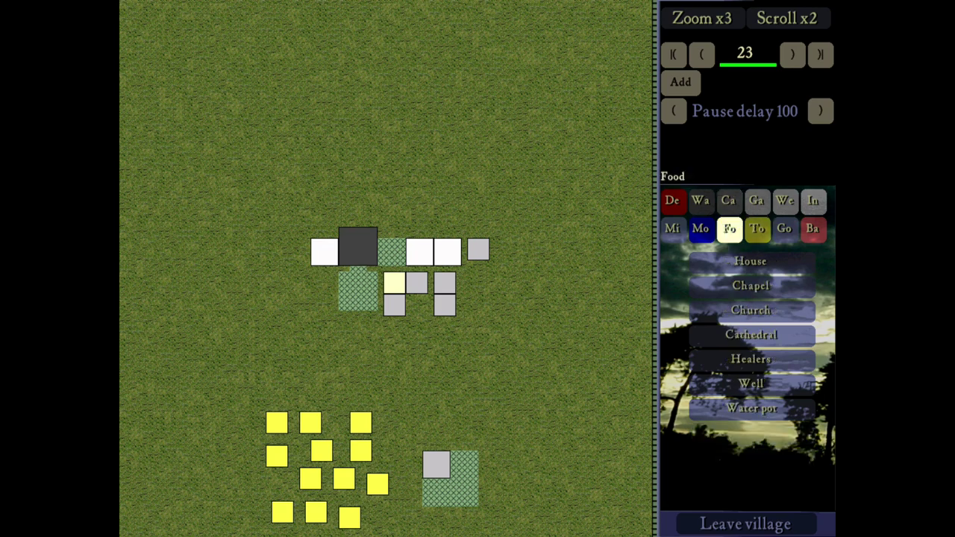
- Place two Breweries in a column along the west side of the reserved area south of the keep
{"action": "left_click", "coordinate": [730, 229]}
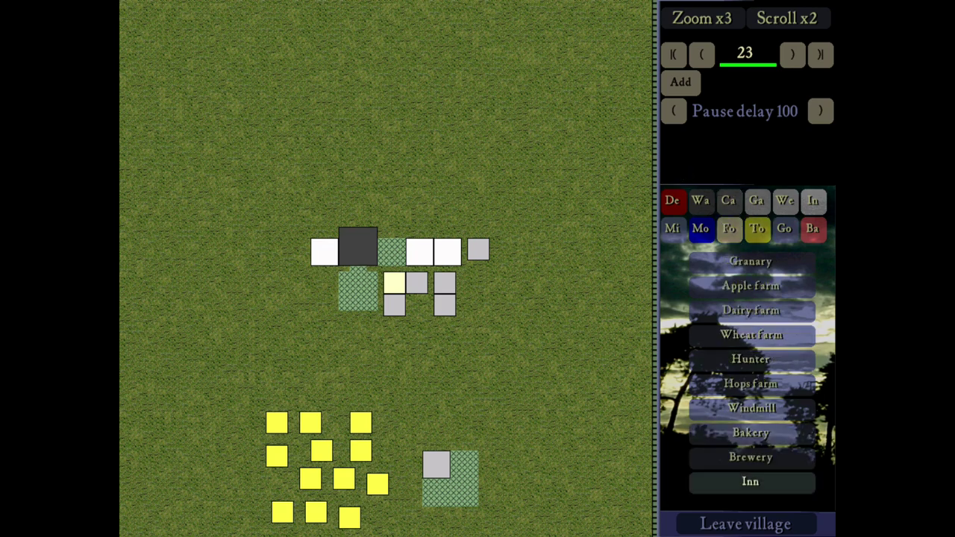
{"action": "left_click", "coordinate": [751, 457]}
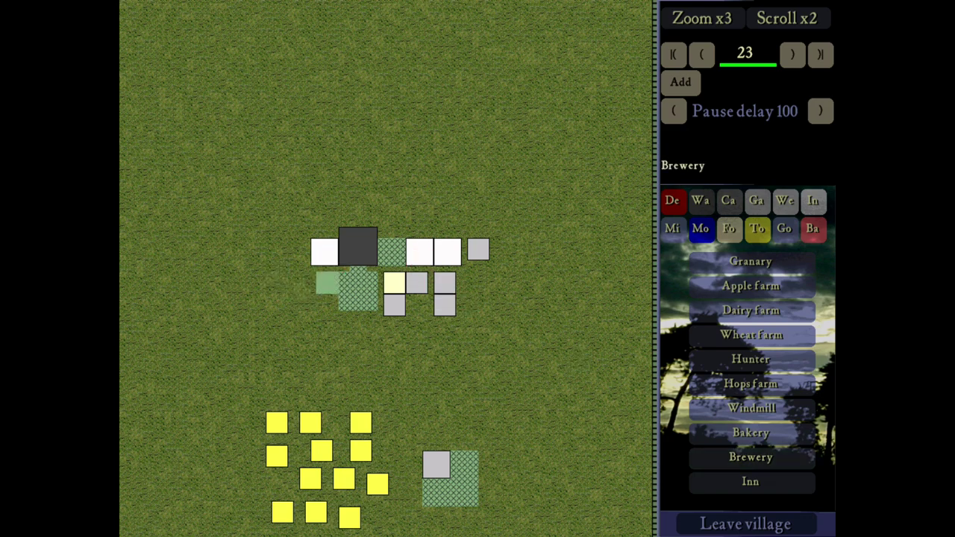
{"action": "left_click", "coordinate": [327, 283]}
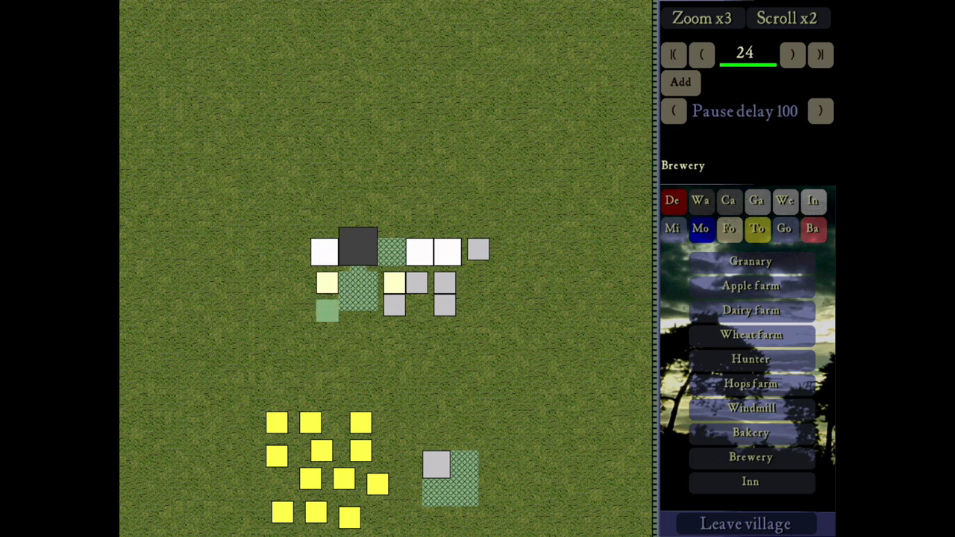
{"action": "left_click", "coordinate": [327, 304]}
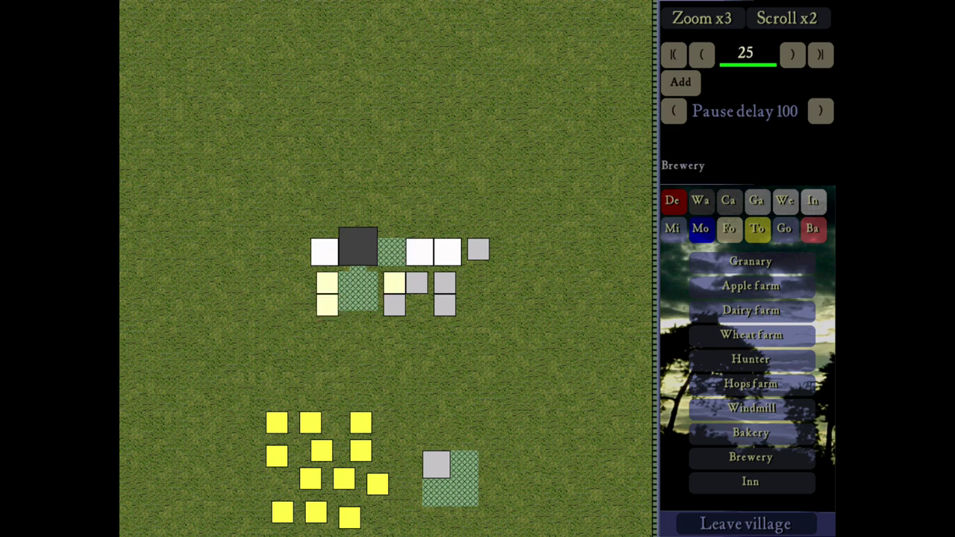
- Place an Inn a short distance east of the Barracks
{"action": "left_click", "coordinate": [751, 481]}
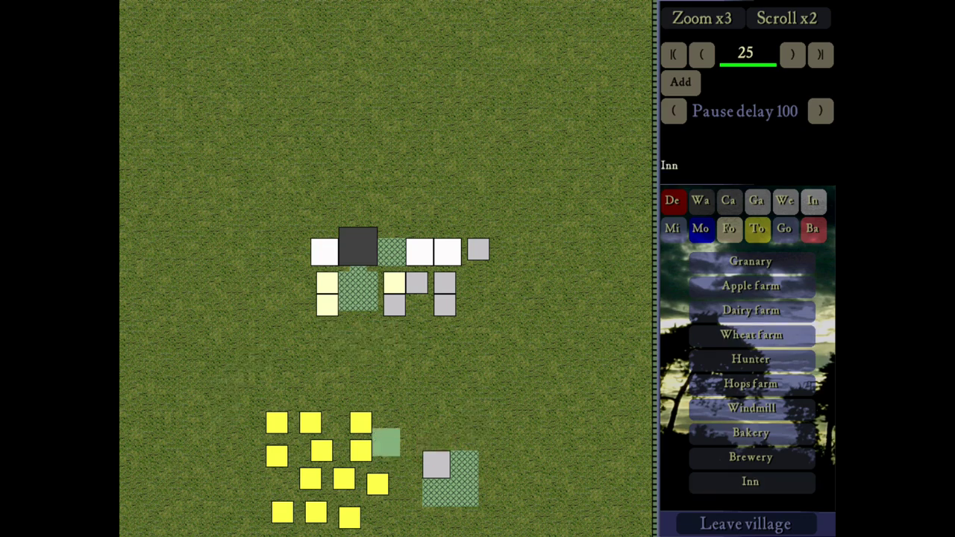
{"action": "left_click", "coordinate": [503, 464]}
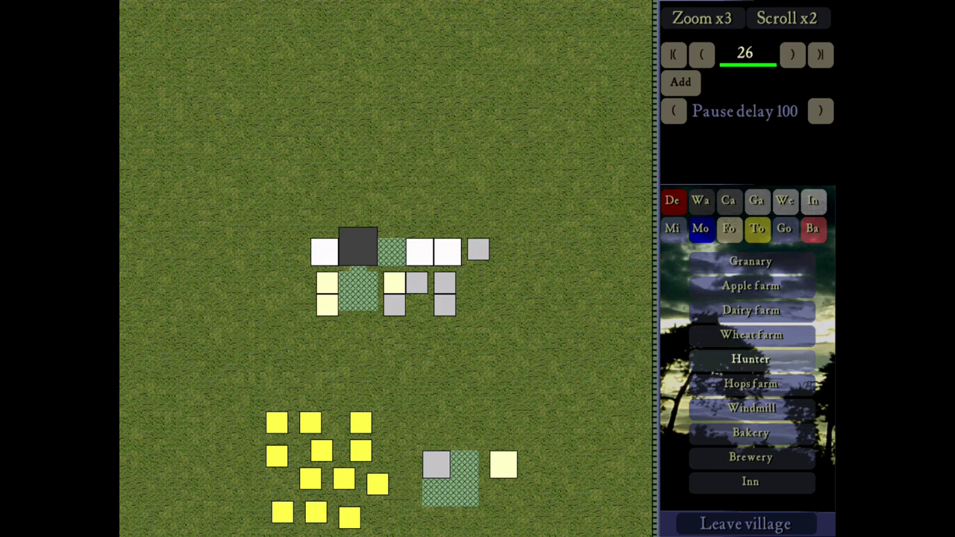
- Place a Stables just east of the Inn
{"action": "left_click", "coordinate": [758, 228]}
{"action": "left_click", "coordinate": [784, 229]}
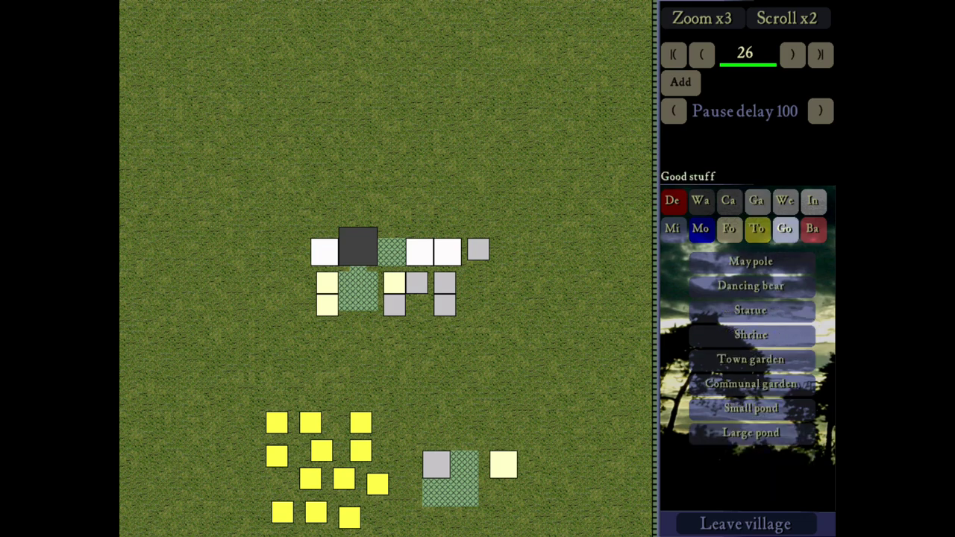
{"action": "left_click", "coordinate": [700, 228]}
{"action": "left_click", "coordinate": [730, 228]}
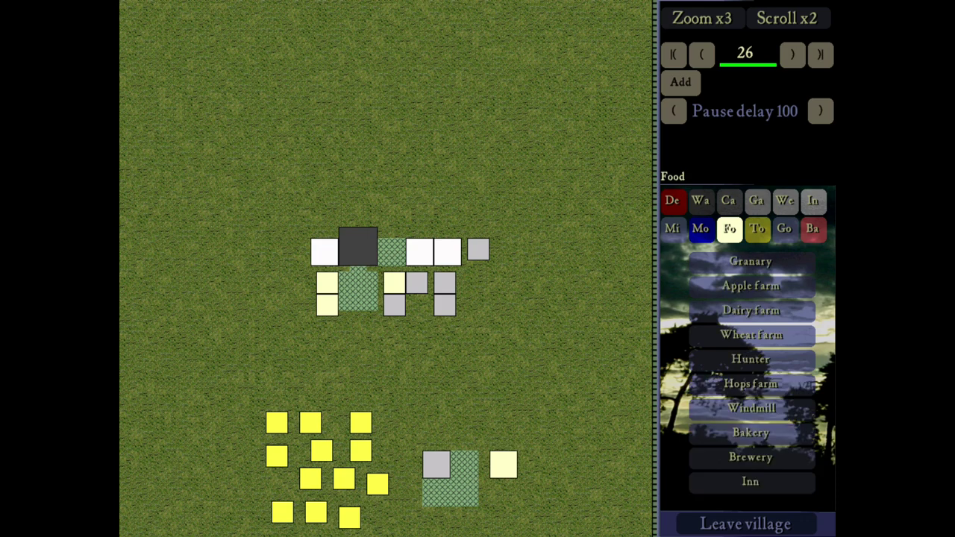
{"action": "left_click", "coordinate": [785, 200]}
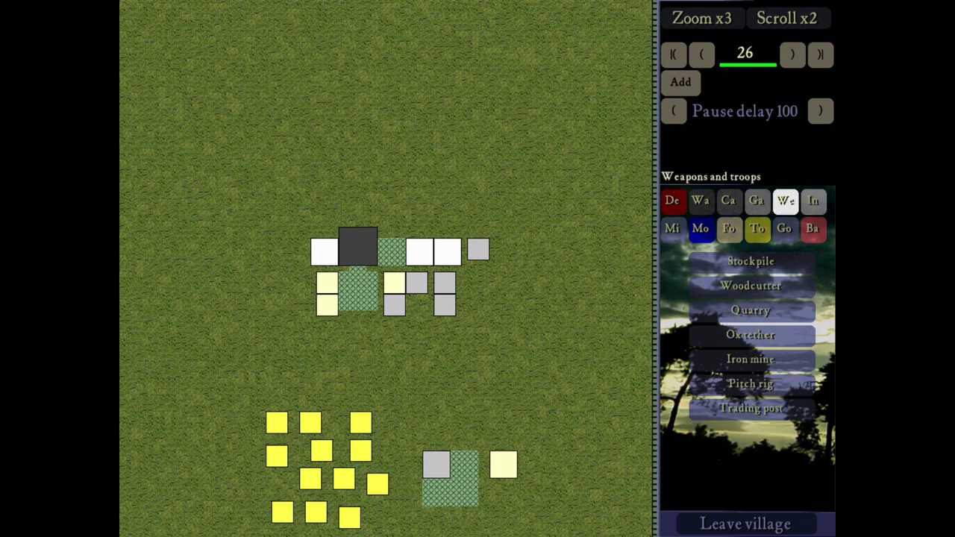
{"action": "left_click", "coordinate": [785, 200]}
{"action": "left_click", "coordinate": [751, 482]}
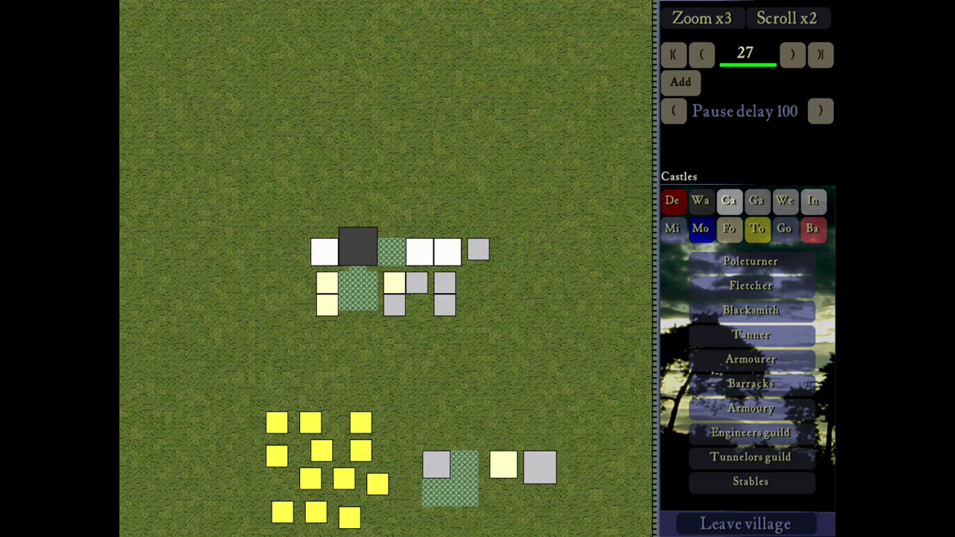
- Enclose the keep, stockpiles and workshops with a rectangle of High wall, leaving a gap in the south side below the reserved area
{"action": "left_click", "coordinate": [729, 201]}
{"action": "left_click", "coordinate": [701, 202]}
{"action": "left_click", "coordinate": [751, 261]}
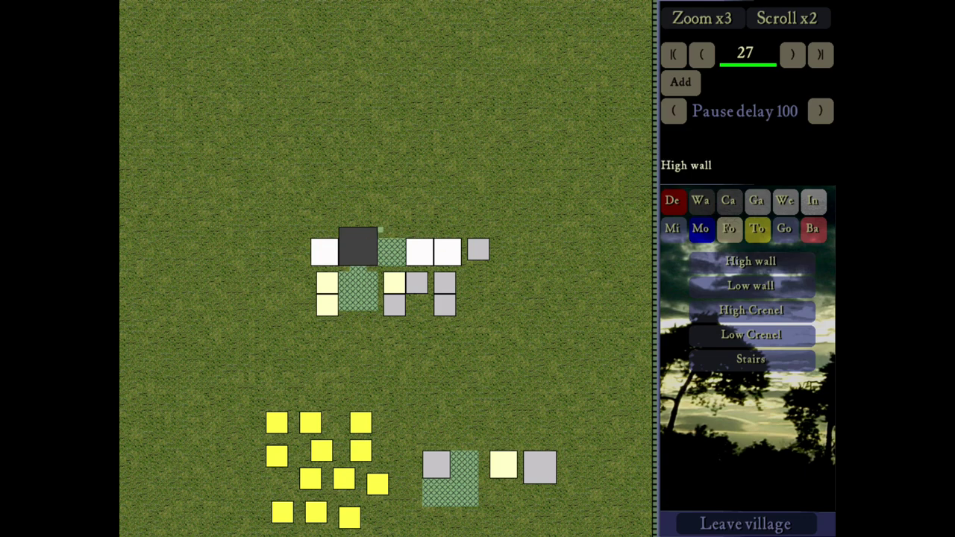
{"action": "left_click_drag", "start_coordinate": [379, 230], "coordinate": [493, 317]}
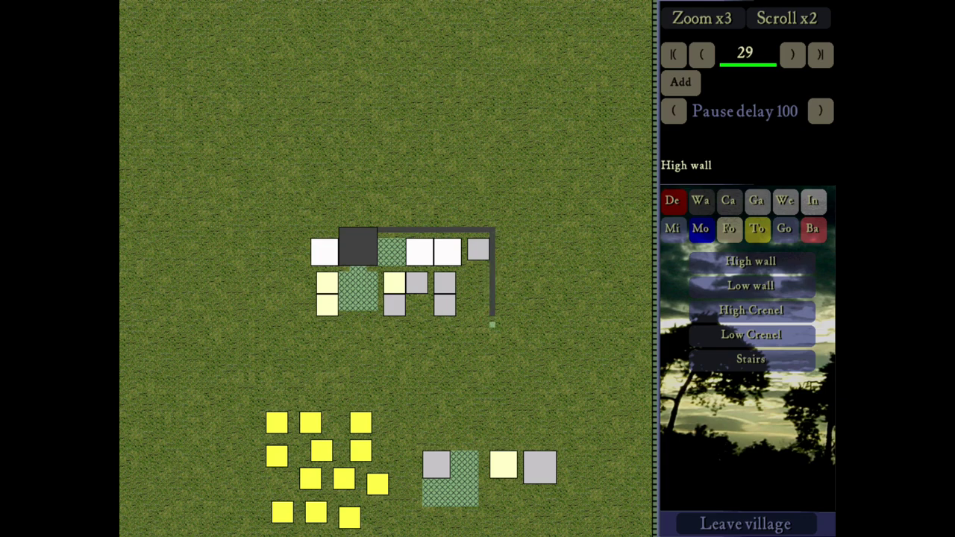
{"action": "left_click_drag", "start_coordinate": [492, 322], "coordinate": [385, 319]}
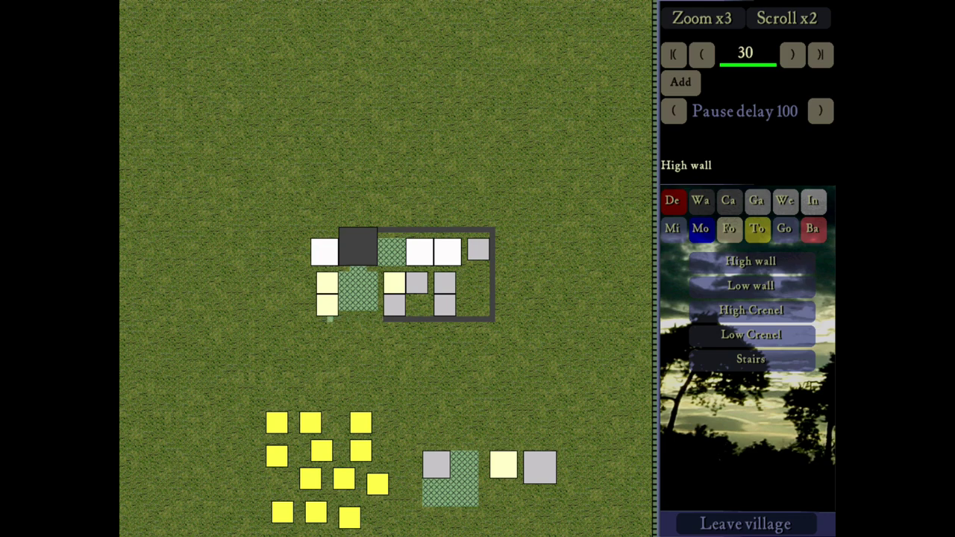
{"action": "left_click_drag", "start_coordinate": [329, 320], "coordinate": [232, 319]}
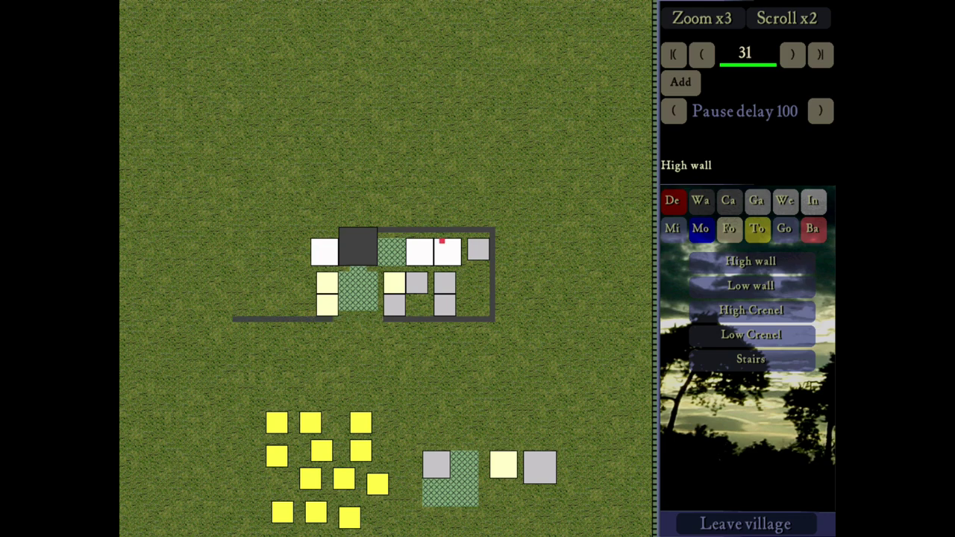
{"action": "left_click_drag", "start_coordinate": [341, 230], "coordinate": [230, 319]}
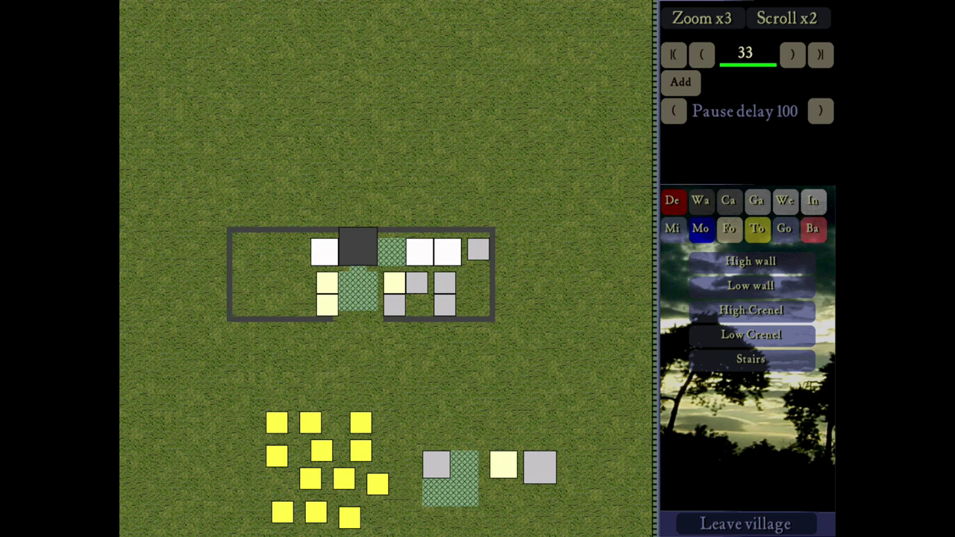
- Place a Small EW gatehouse a short distance south of the gap in the wall, in line with the keep
{"action": "left_click", "coordinate": [813, 200]}
{"action": "left_click", "coordinate": [785, 200]}
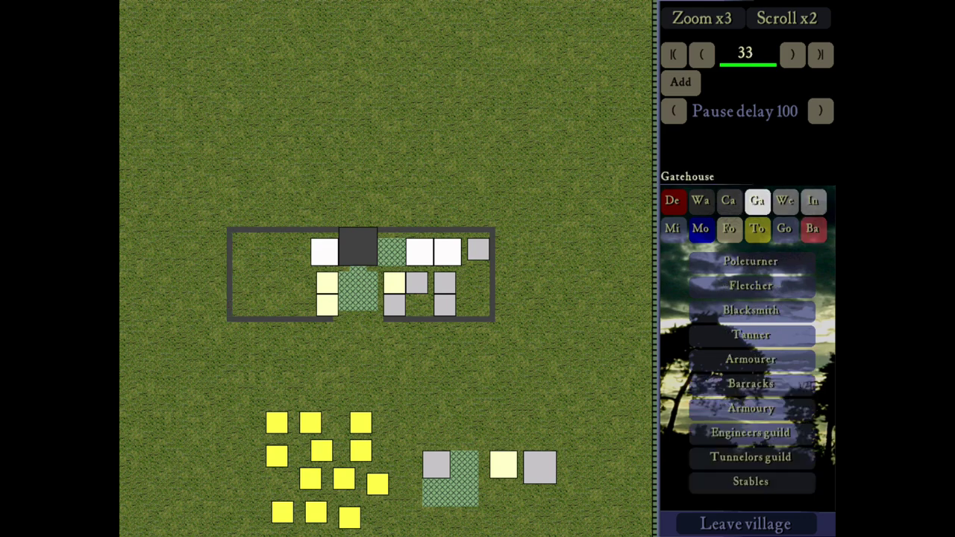
{"action": "left_click", "coordinate": [757, 200]}
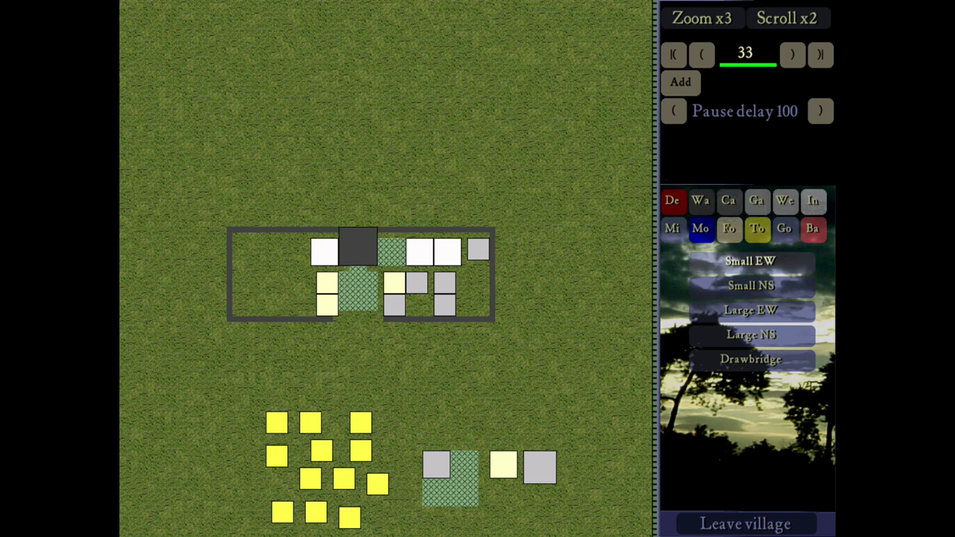
{"action": "left_click", "coordinate": [749, 261]}
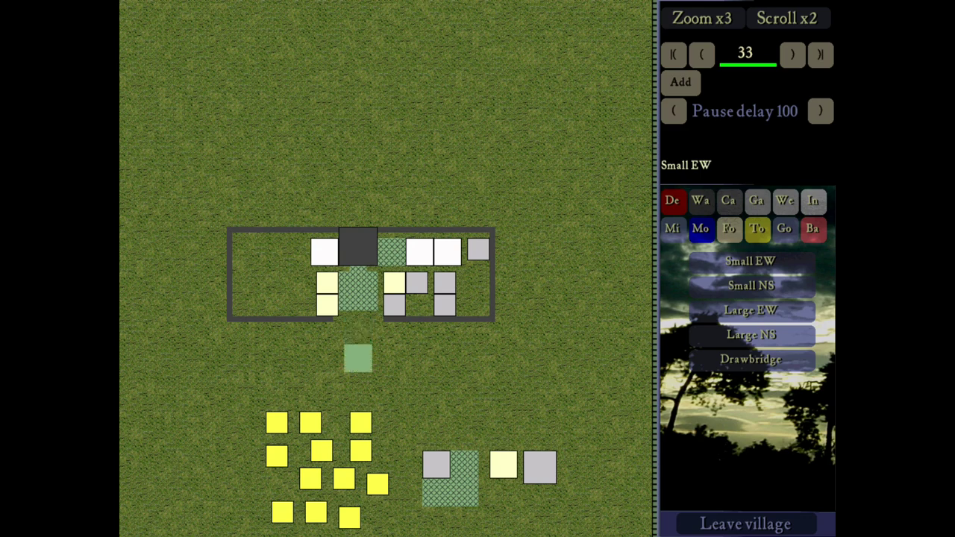
{"action": "left_click", "coordinate": [358, 358]}
- Connect both sides of the south wall gap to the gatehouse with High wall
{"action": "left_click", "coordinate": [700, 200]}
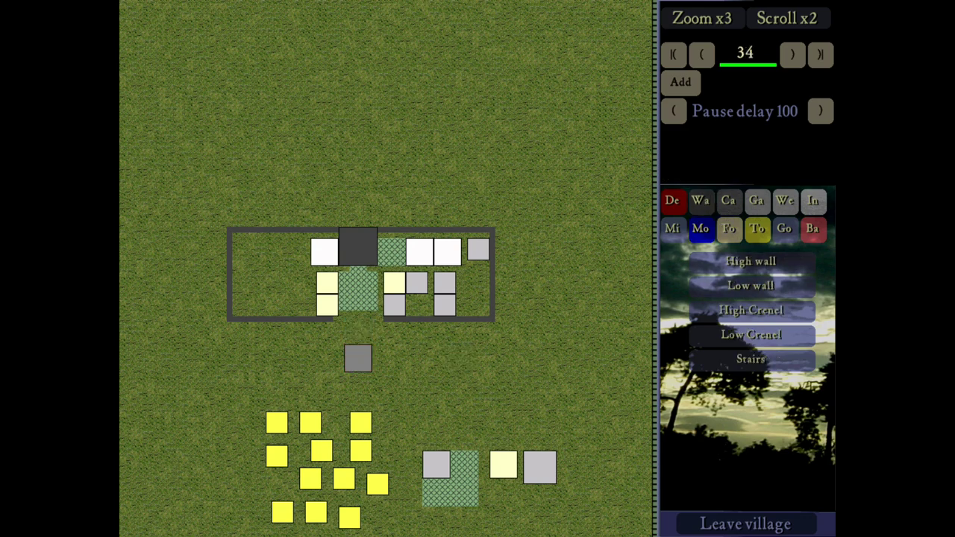
{"action": "left_click", "coordinate": [750, 261]}
{"action": "left_click_drag", "start_coordinate": [380, 320], "coordinate": [336, 317]}
{"action": "left_click", "coordinate": [375, 359]}
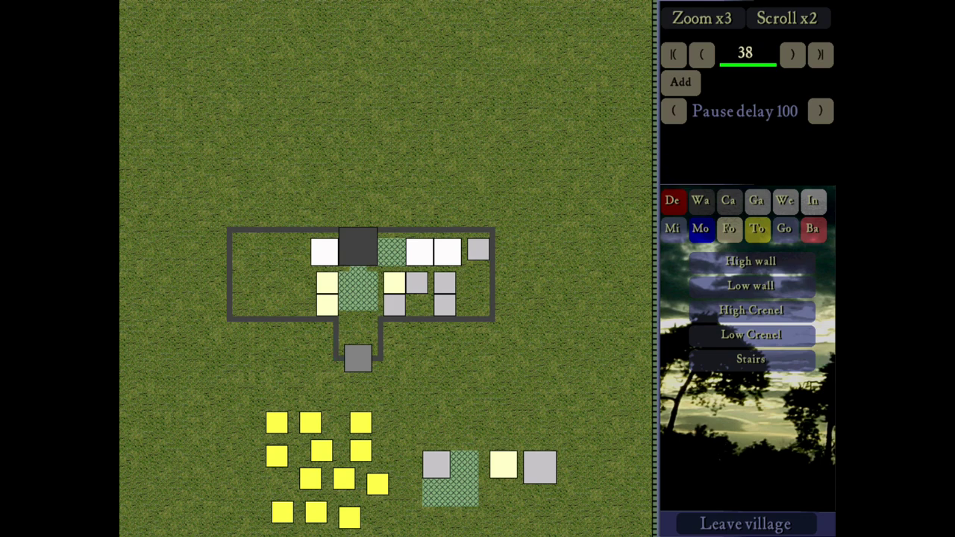
- Add two short High wall spurs running north from the north wall, one near each end
{"action": "left_click", "coordinate": [751, 261]}
{"action": "left_click", "coordinate": [469, 224]}
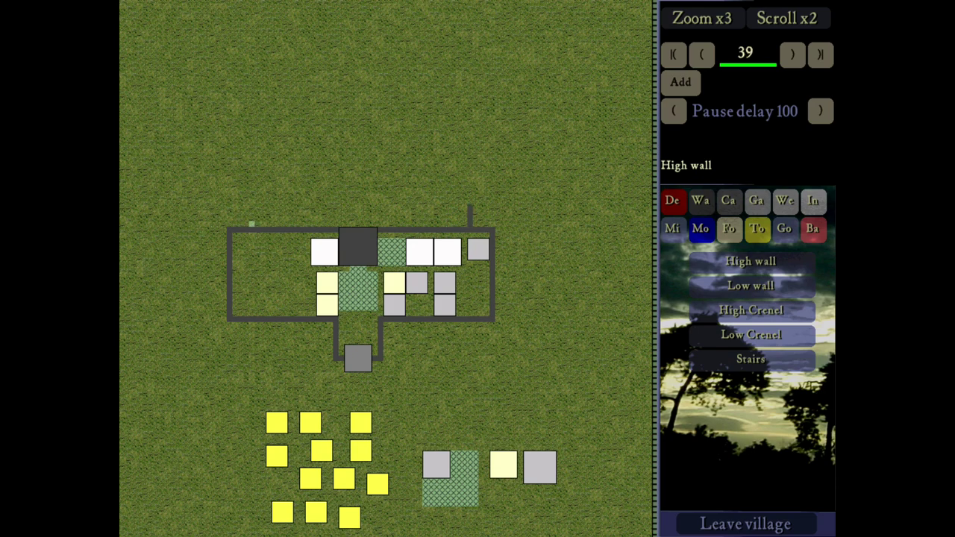
{"action": "left_click_drag", "start_coordinate": [246, 223], "coordinate": [246, 210]}
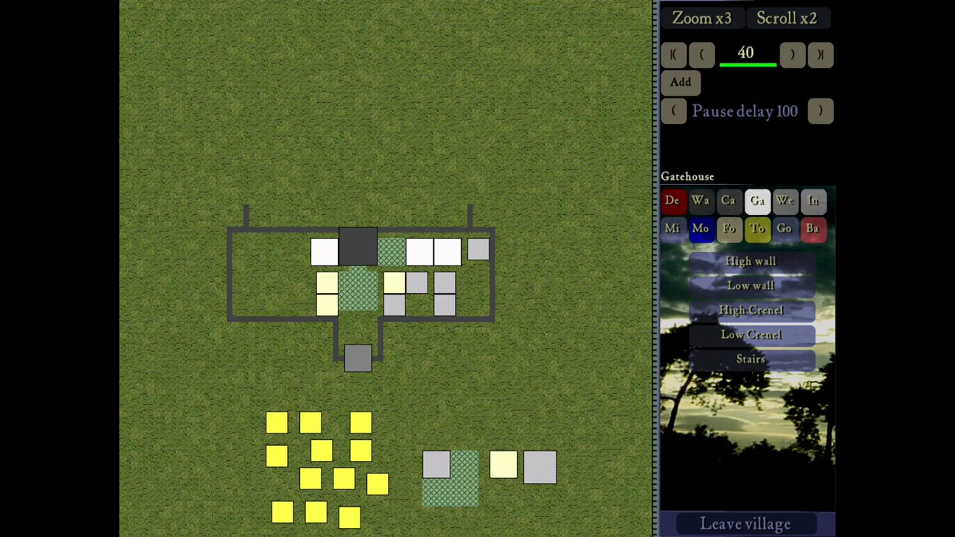
- Place a Tower3 at the northern tip of each of the two wall spurs
{"action": "left_click", "coordinate": [728, 200]}
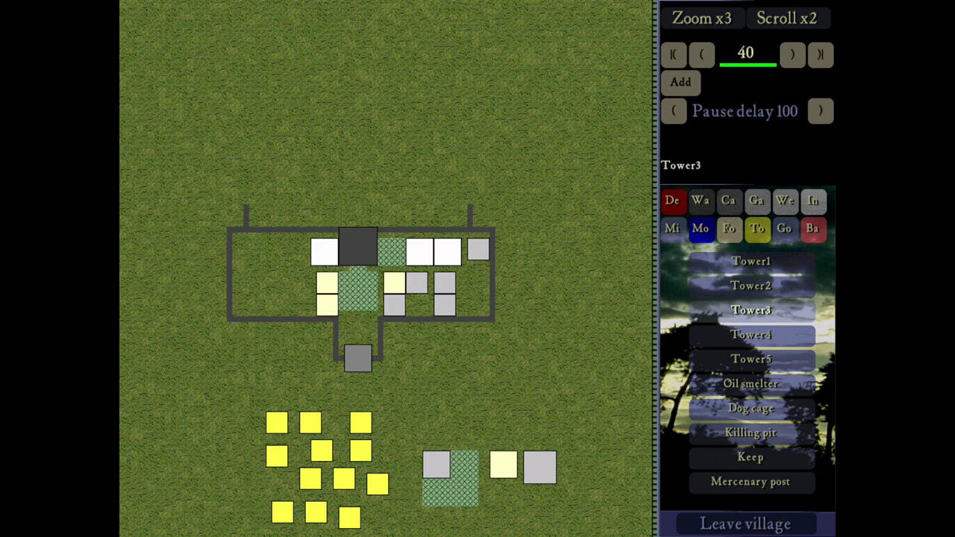
{"action": "left_click", "coordinate": [750, 309]}
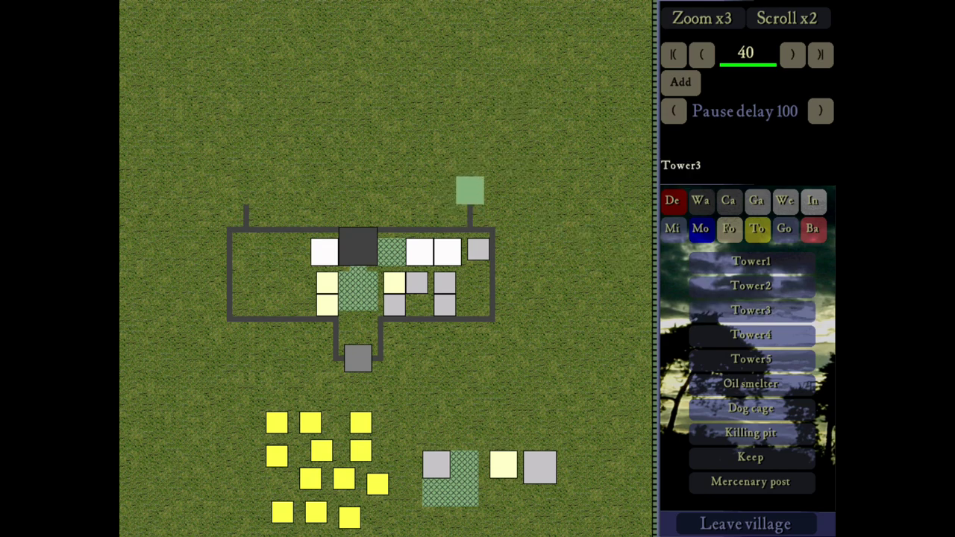
{"action": "left_click", "coordinate": [470, 190]}
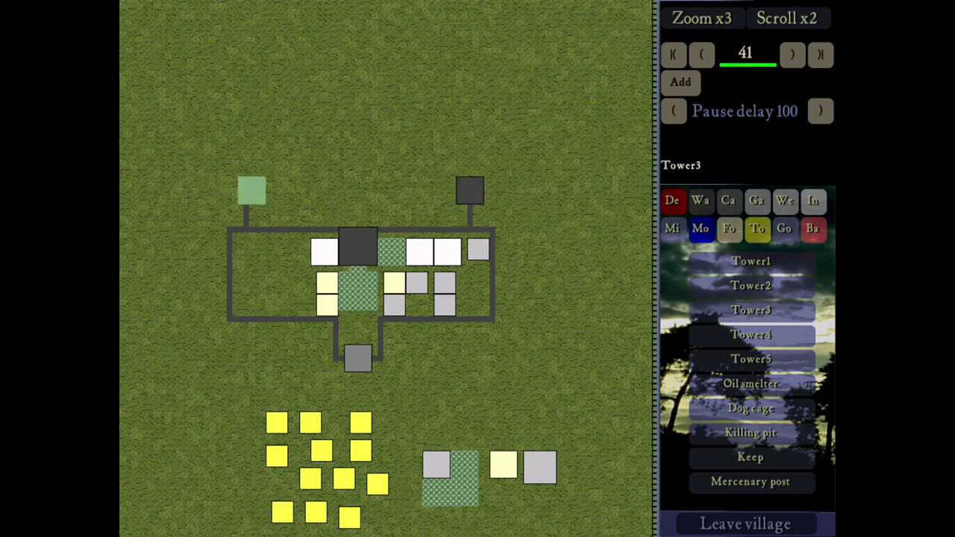
{"action": "left_click", "coordinate": [246, 191]}
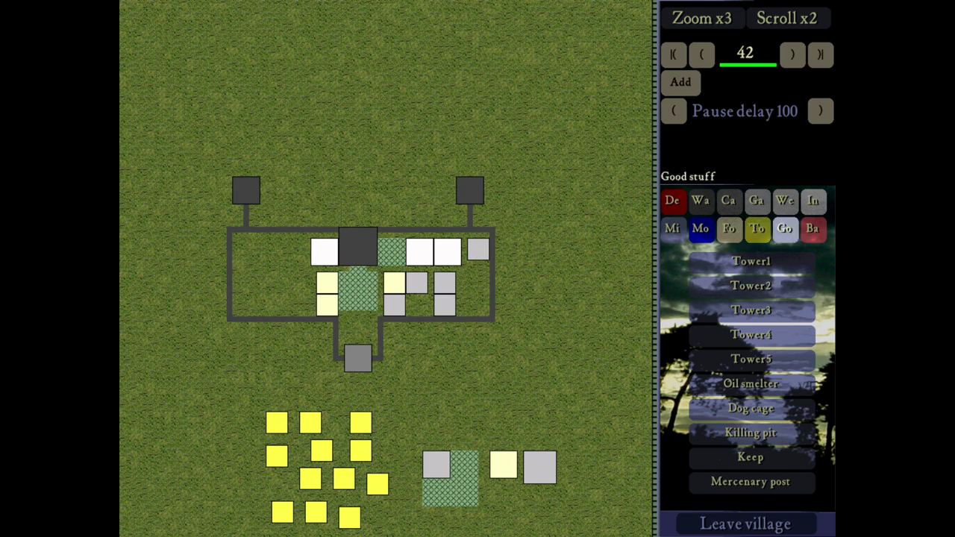
- Place an Engineers guild just west of the Barracks and a second Stables directly south of the first one
{"action": "left_click", "coordinate": [785, 200]}
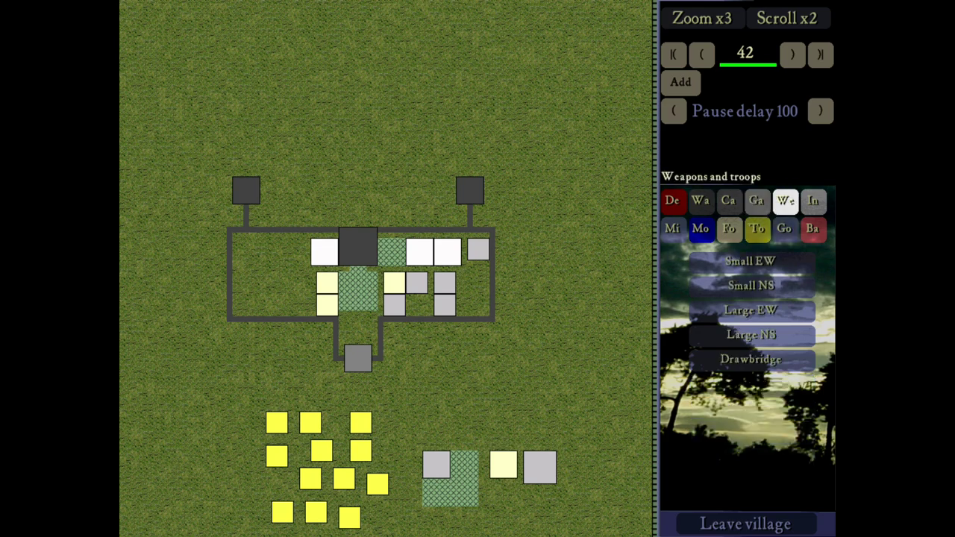
{"action": "left_click", "coordinate": [750, 433]}
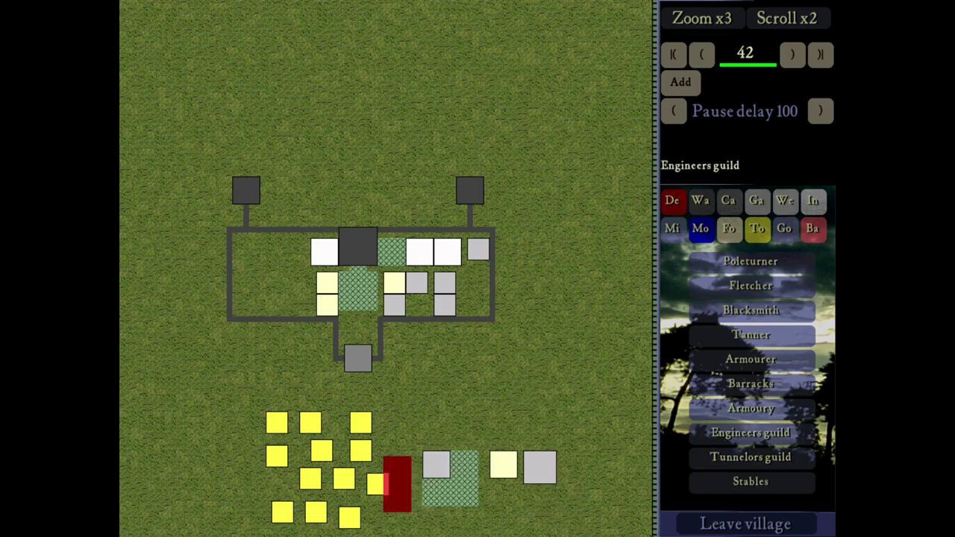
{"action": "right_click", "coordinate": [505, 395]}
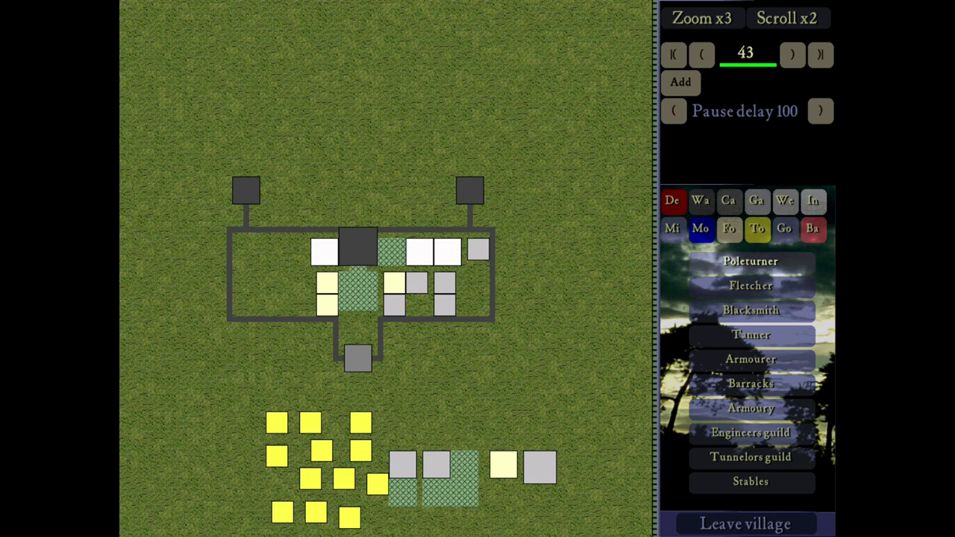
{"action": "left_click", "coordinate": [751, 481]}
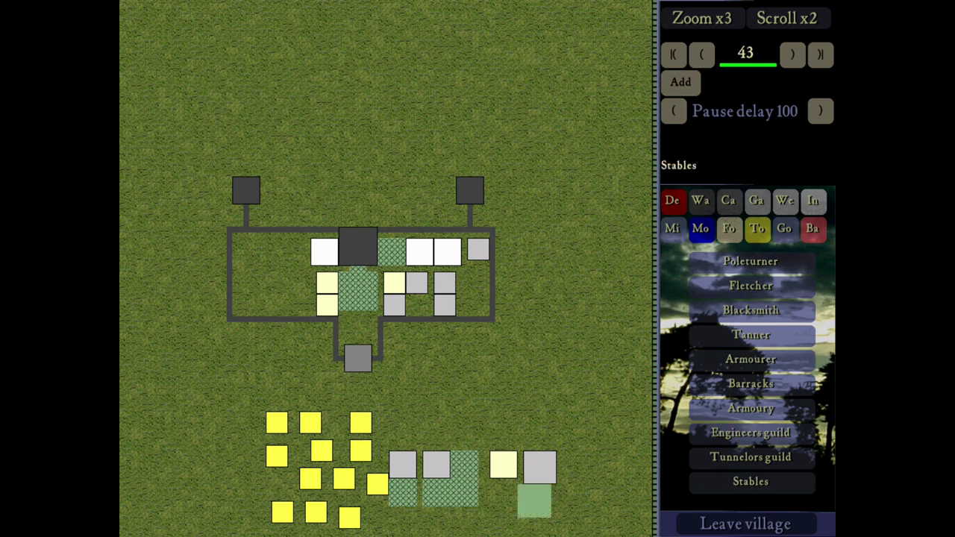
{"action": "key", "text": "Down"}
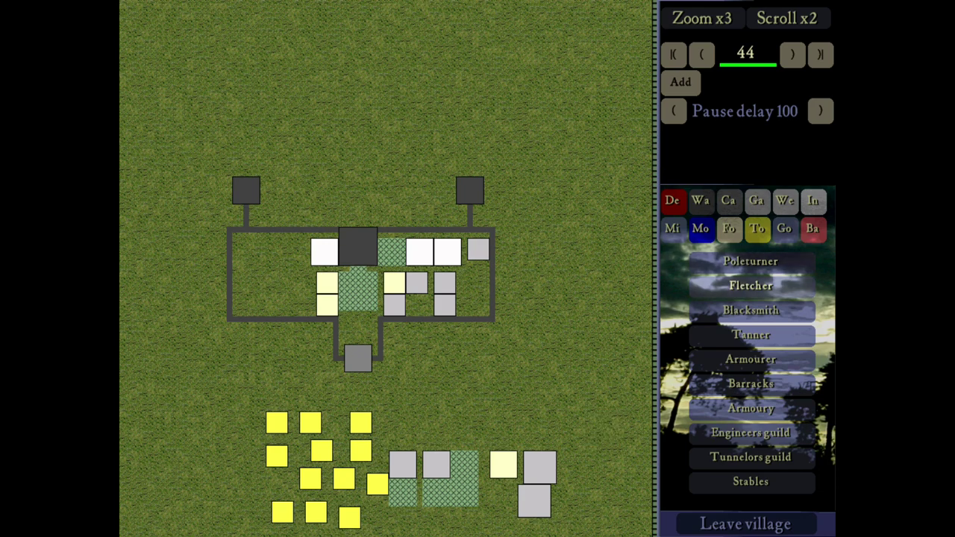
- Place a Fletcher directly south of the existing Fletcher, and delete the building in the southeast corner inside the walls
{"action": "left_click", "coordinate": [751, 286]}
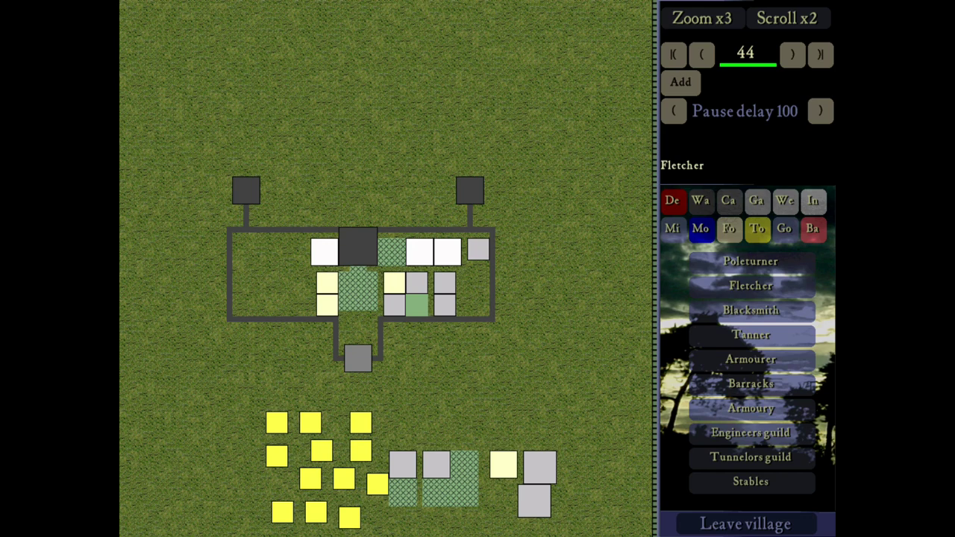
{"action": "left_click", "coordinate": [417, 305]}
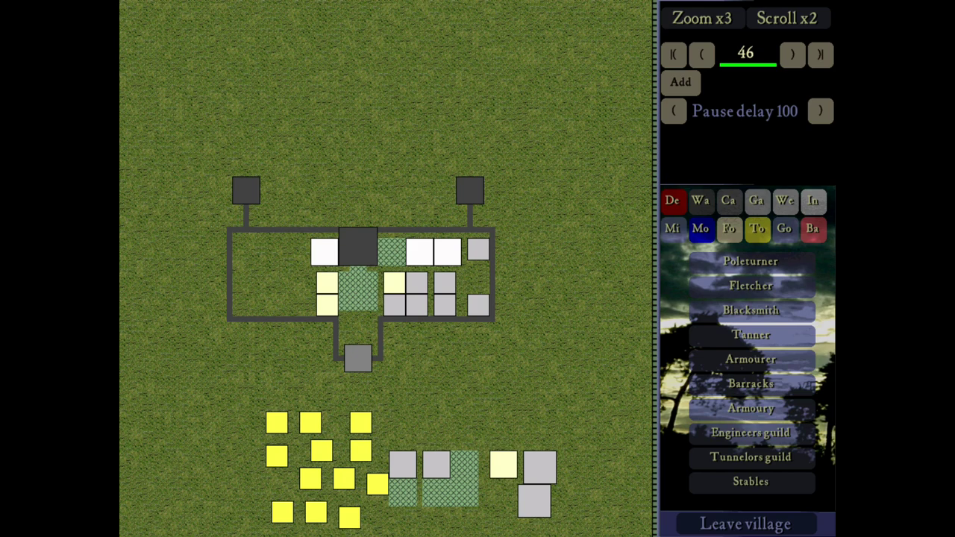
{"action": "left_click", "coordinate": [672, 201]}
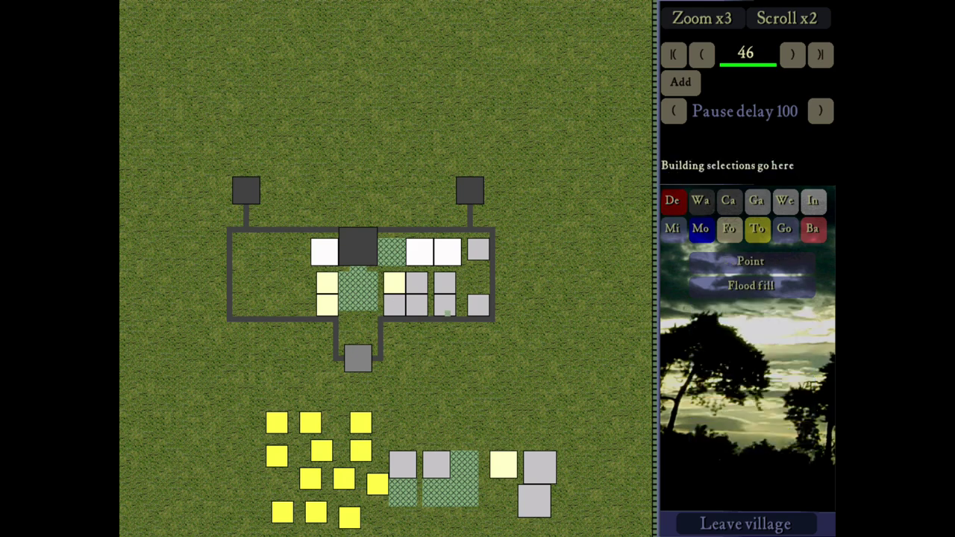
{"action": "left_click", "coordinate": [485, 302]}
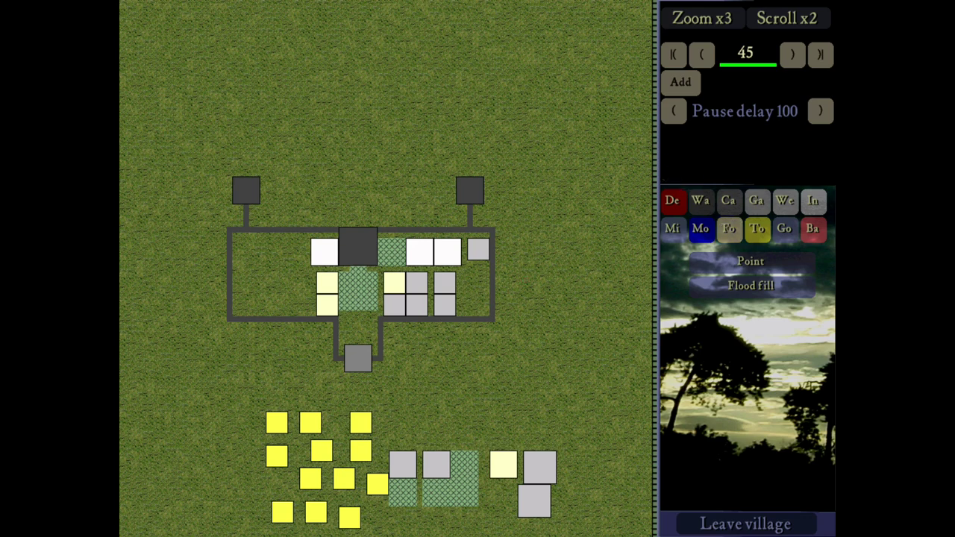
- Place an Armourer in the southeast corner inside the walls
{"action": "left_click", "coordinate": [784, 200]}
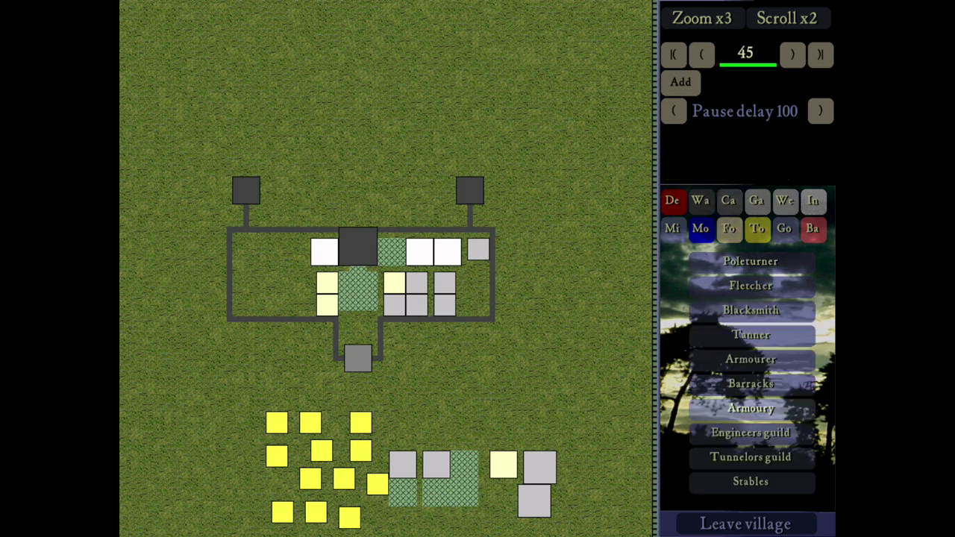
{"action": "left_click", "coordinate": [750, 359]}
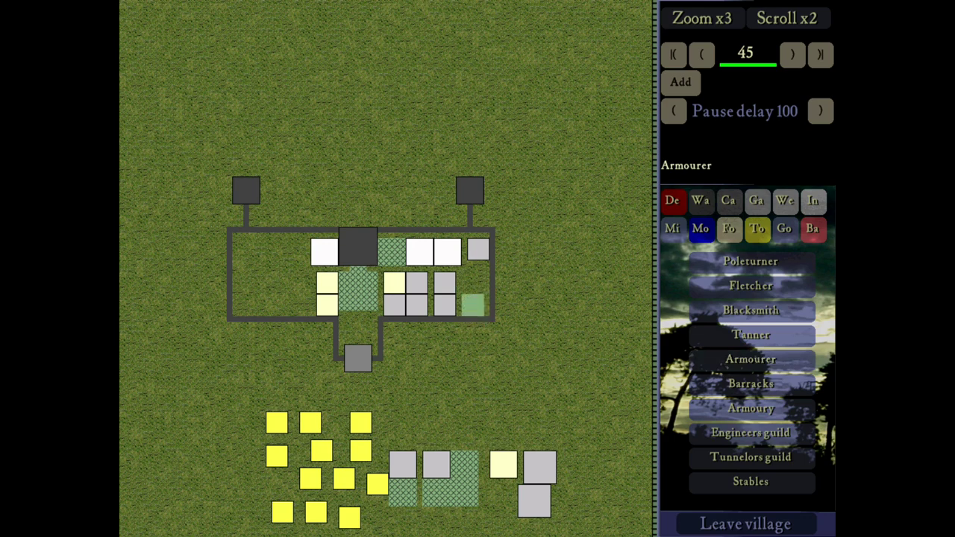
{"action": "left_click", "coordinate": [478, 305]}
{"action": "right_click", "coordinate": [528, 305]}
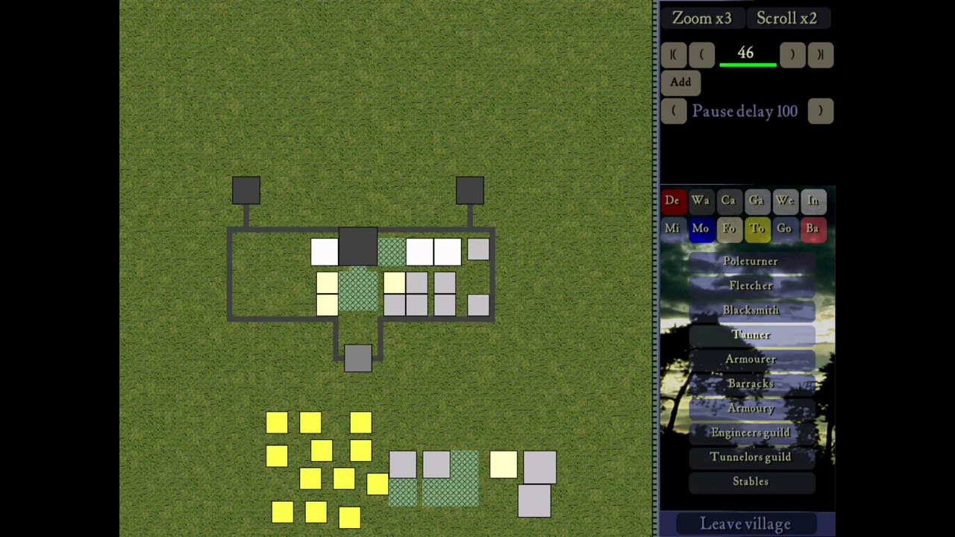
- Place a Blacksmith directly north of the corner Armourer and view the labelled workshops at zoom x1
{"action": "left_click", "coordinate": [750, 310]}
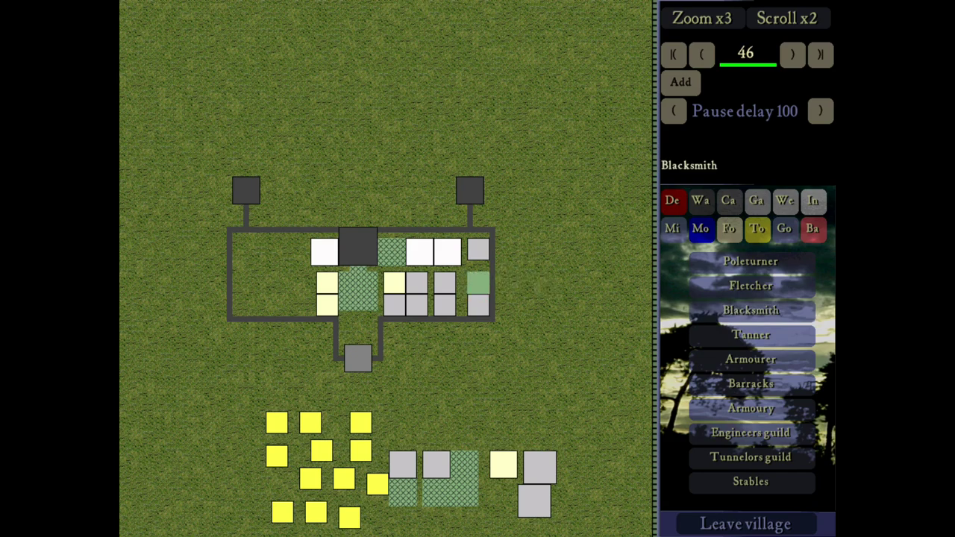
{"action": "left_click", "coordinate": [478, 283]}
{"action": "right_click", "coordinate": [528, 283]}
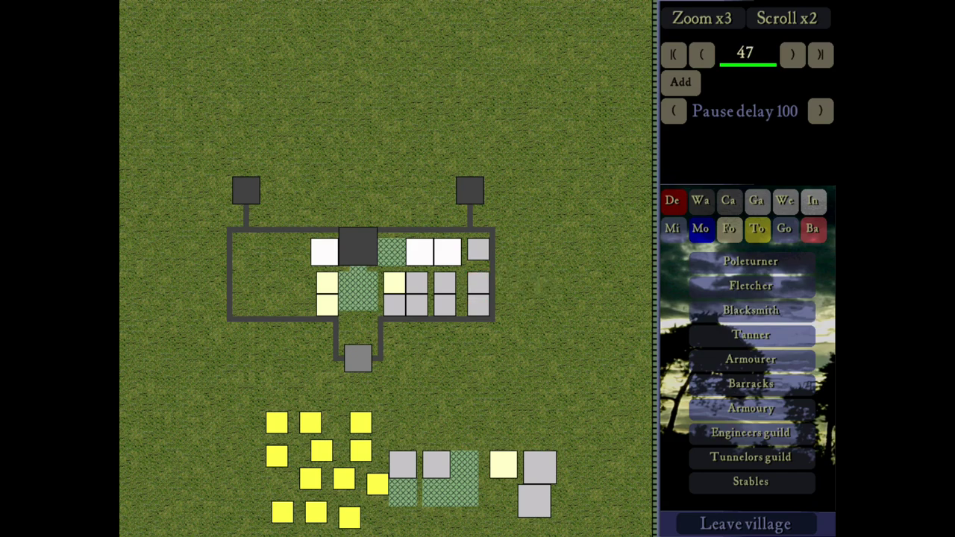
{"action": "key", "text": "Up"}
{"action": "key", "text": "Right"}
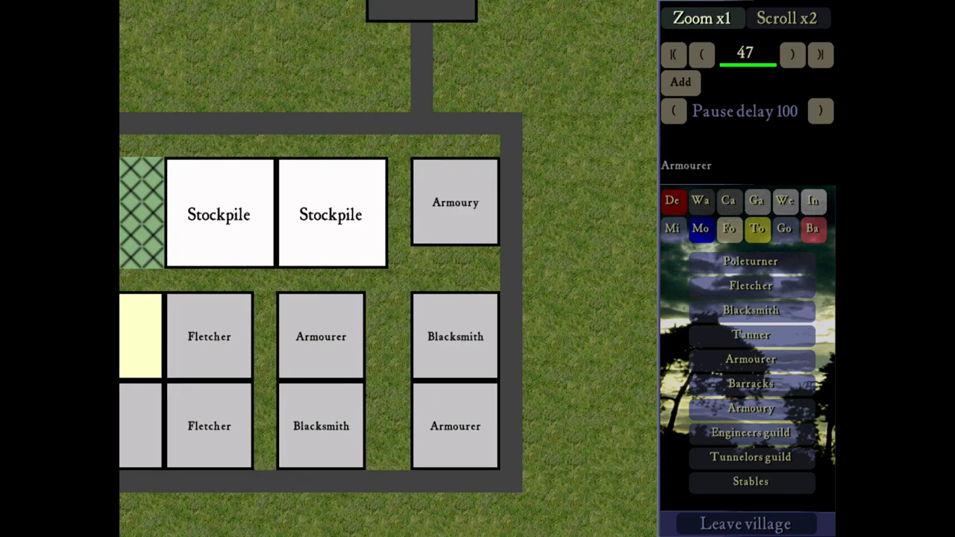
- Place a third Stables directly east of the second one, outside the walls in the southeast
{"action": "key", "text": "Up"}
{"action": "key", "text": "Up"}
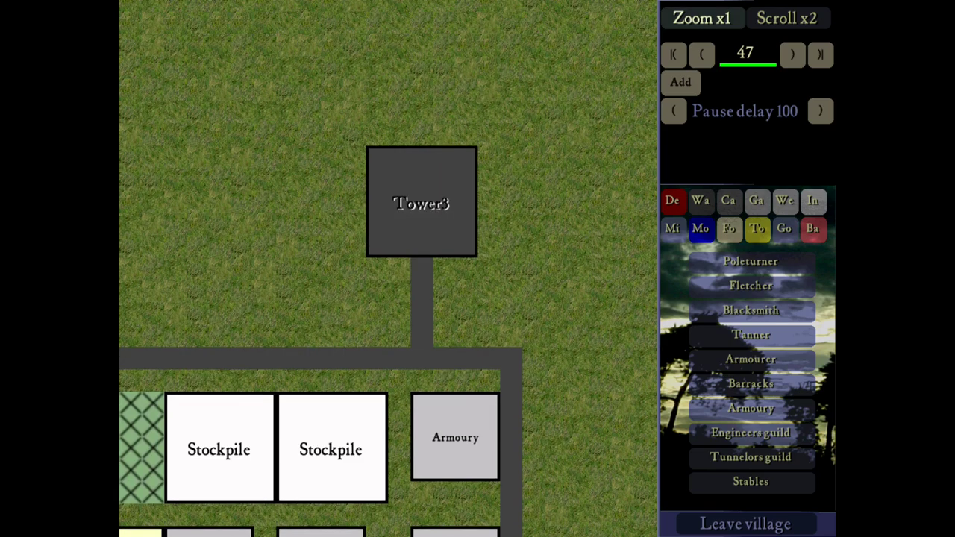
{"action": "left_click", "coordinate": [702, 18]}
{"action": "left_click", "coordinate": [702, 18]}
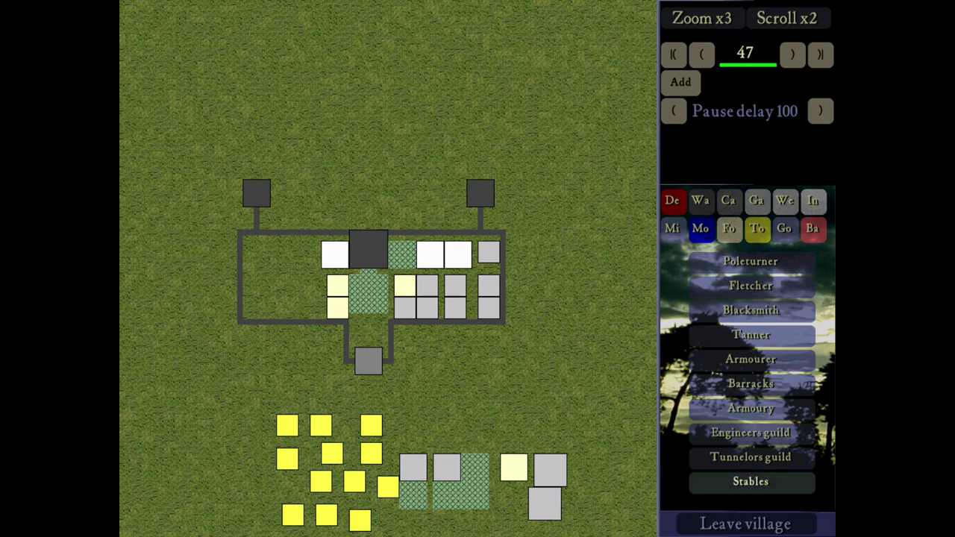
{"action": "left_click", "coordinate": [751, 481]}
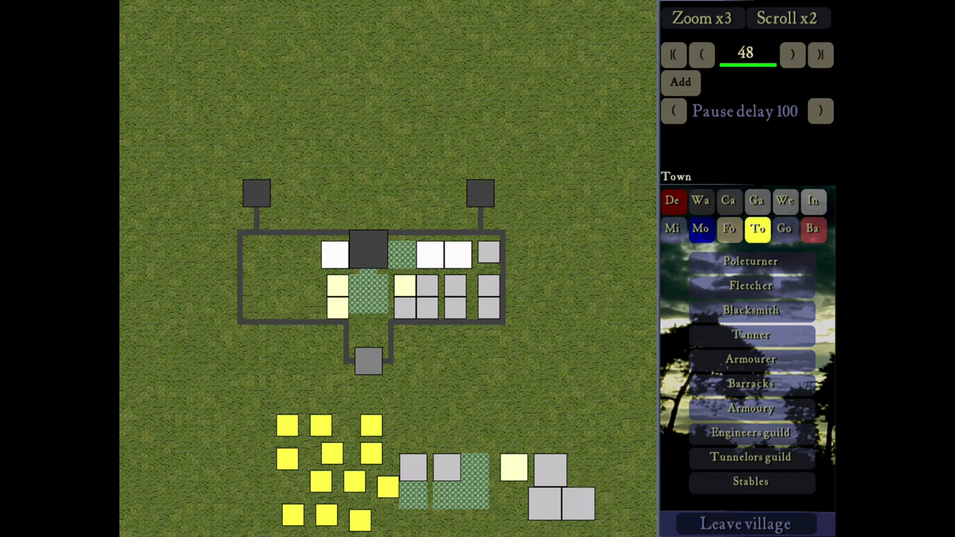
- Place a Brewery against the south wall inside the castle, directly west of the lower food building
{"action": "left_click", "coordinate": [729, 229]}
{"action": "left_click", "coordinate": [750, 457]}
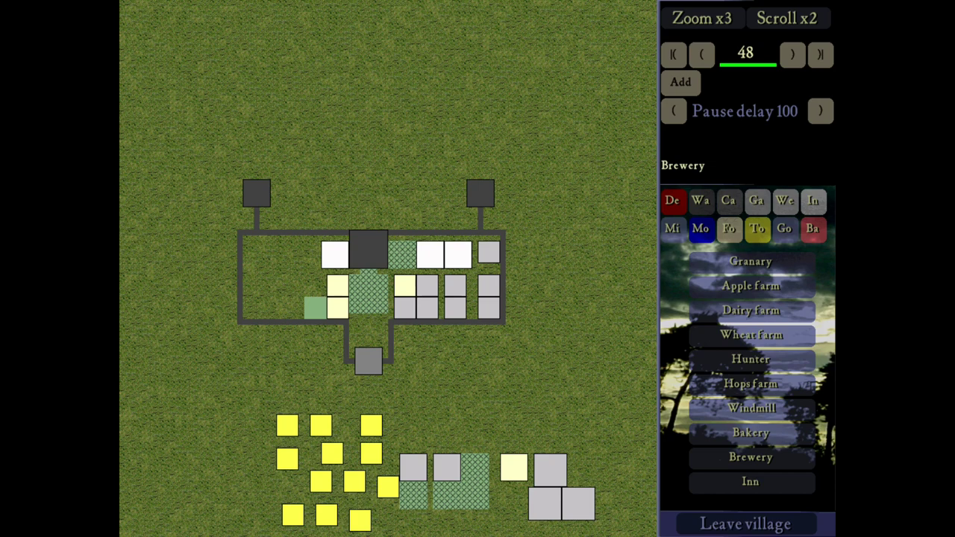
{"action": "left_click", "coordinate": [315, 307]}
{"action": "right_click", "coordinate": [371, 297]}
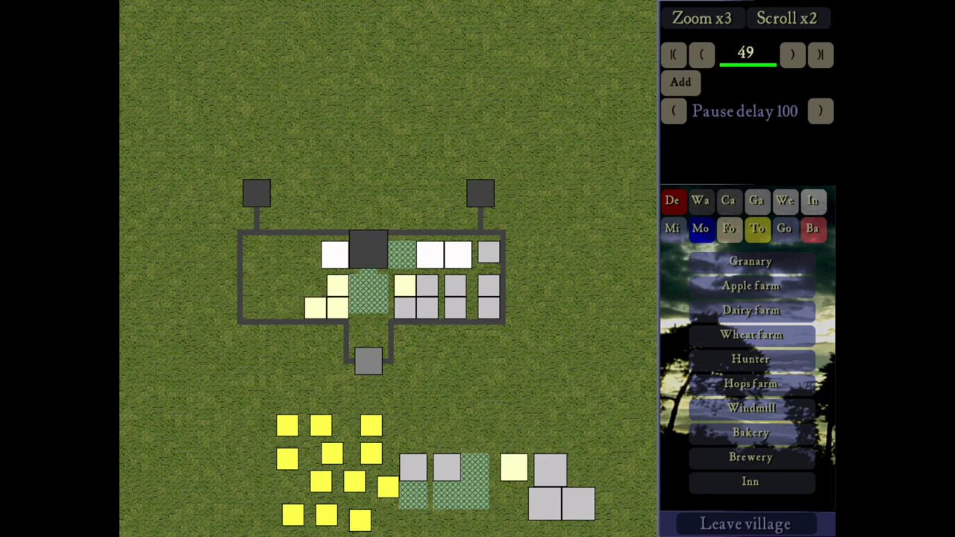
- Place an Inn outside the walls, directly south of the food building beside the Stables
{"action": "left_click", "coordinate": [751, 481]}
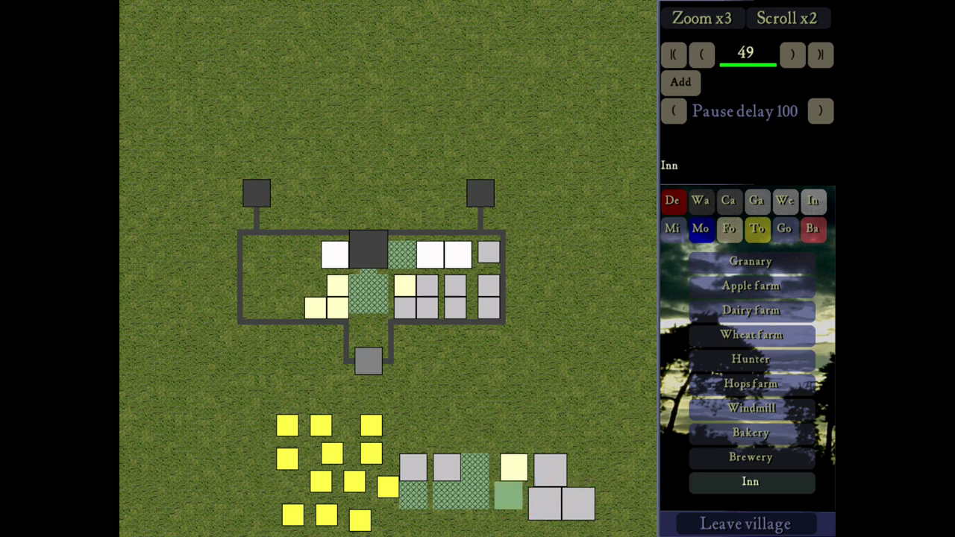
{"action": "left_click", "coordinate": [508, 495]}
{"action": "right_click", "coordinate": [648, 411]}
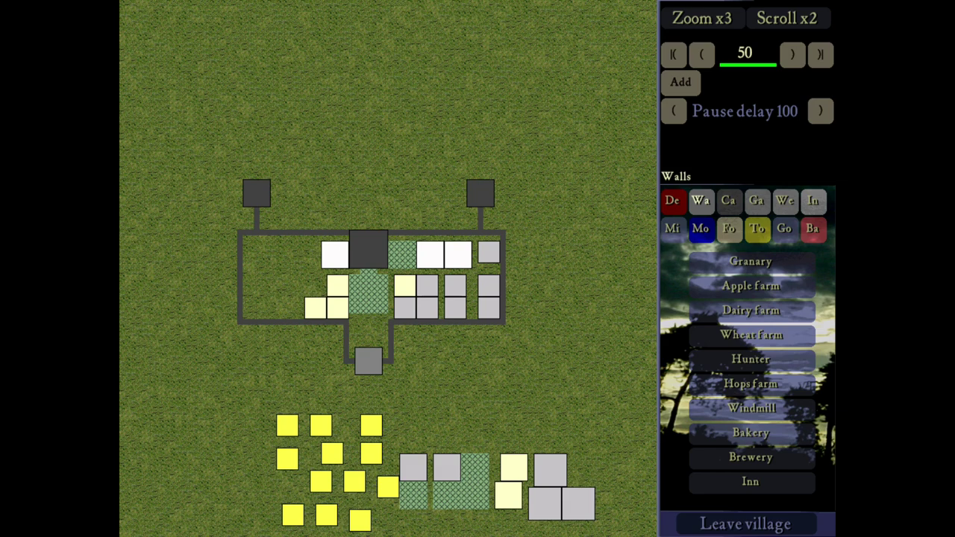
- Line the outer edge of the castle walls with High Crenel, including the tower connections and the passage to the gatehouse
{"action": "left_click", "coordinate": [701, 200]}
{"action": "left_click", "coordinate": [751, 310]}
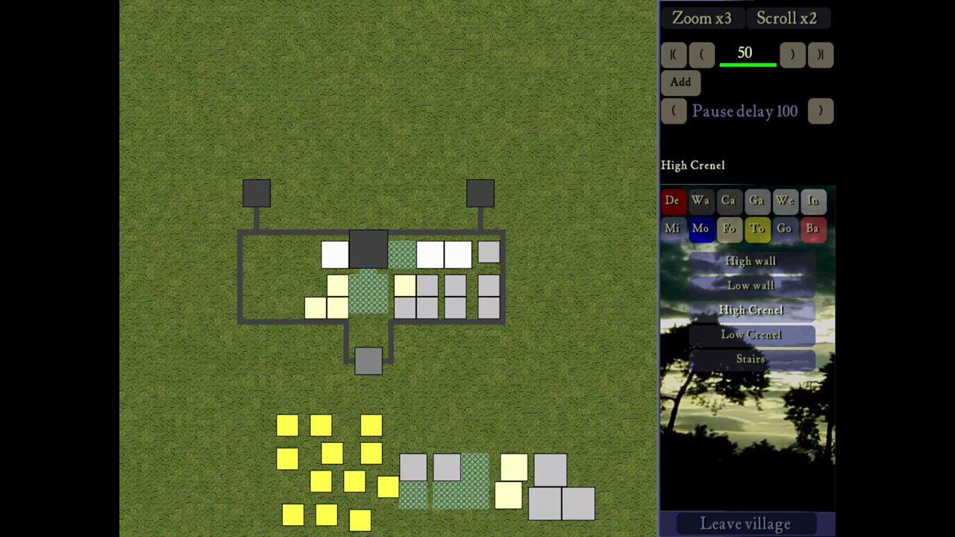
{"action": "left_click_drag", "start_coordinate": [486, 210], "coordinate": [475, 229]}
{"action": "mouse_move", "coordinate": [262, 211]}
{"action": "left_mouse_down"}
{"action": "mouse_move", "coordinate": [262, 228]}
{"action": "mouse_move", "coordinate": [252, 215]}
{"action": "mouse_move", "coordinate": [252, 228]}
{"action": "mouse_move", "coordinate": [503, 227]}
{"action": "mouse_move", "coordinate": [513, 319]}
{"action": "mouse_move", "coordinate": [509, 329]}
{"action": "mouse_move", "coordinate": [392, 331]}
{"action": "mouse_move", "coordinate": [395, 369]}
{"action": "mouse_move", "coordinate": [341, 367]}
{"action": "mouse_move", "coordinate": [336, 325]}
{"action": "mouse_move", "coordinate": [237, 327]}
{"action": "mouse_move", "coordinate": [234, 232]}
{"action": "left_mouse_up"}
{"action": "left_click_drag", "start_coordinate": [234, 227], "coordinate": [246, 227]}
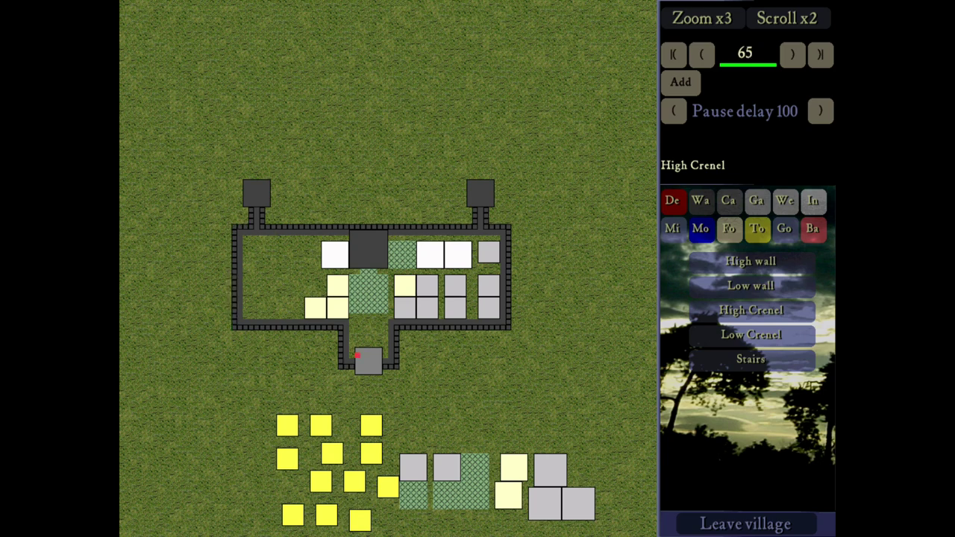
- Build two equal low walls extending downward from the castle's lower outer wall, one on each side of the gatehouse
{"action": "key", "text": "Down"}
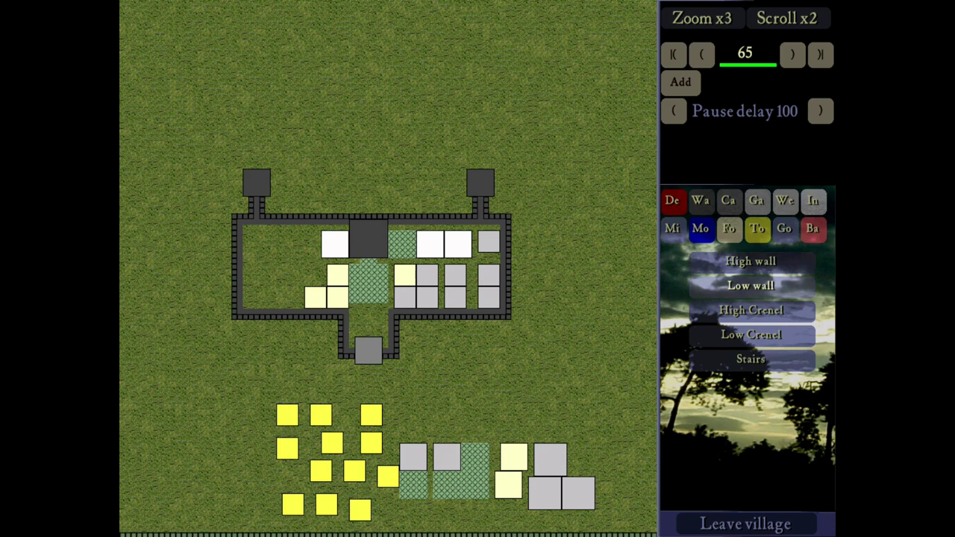
{"action": "left_click", "coordinate": [751, 286]}
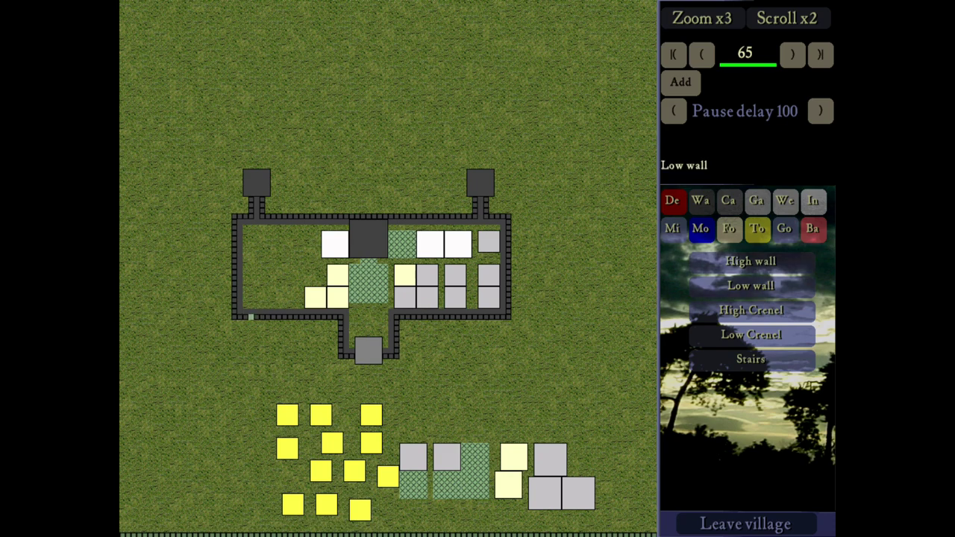
{"action": "left_click_drag", "start_coordinate": [262, 317], "coordinate": [262, 387]}
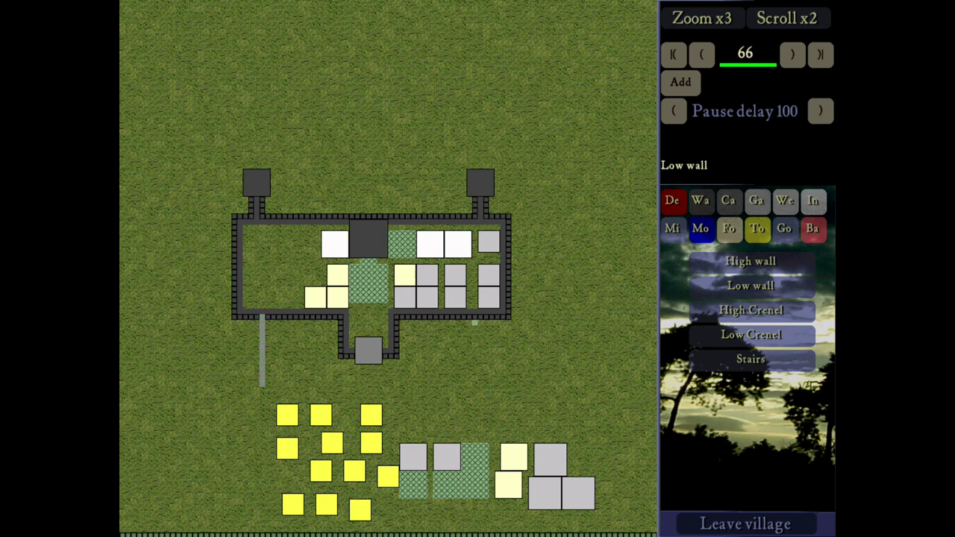
{"action": "left_click_drag", "start_coordinate": [481, 319], "coordinate": [480, 387]}
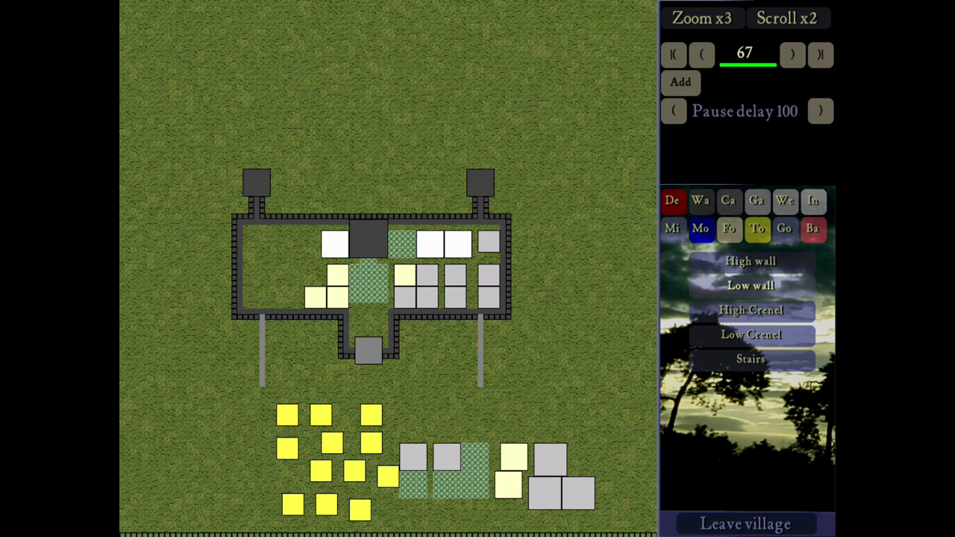
- Line both sides of the two low walls with low crenels and cap their lower ends
{"action": "left_click", "coordinate": [750, 334]}
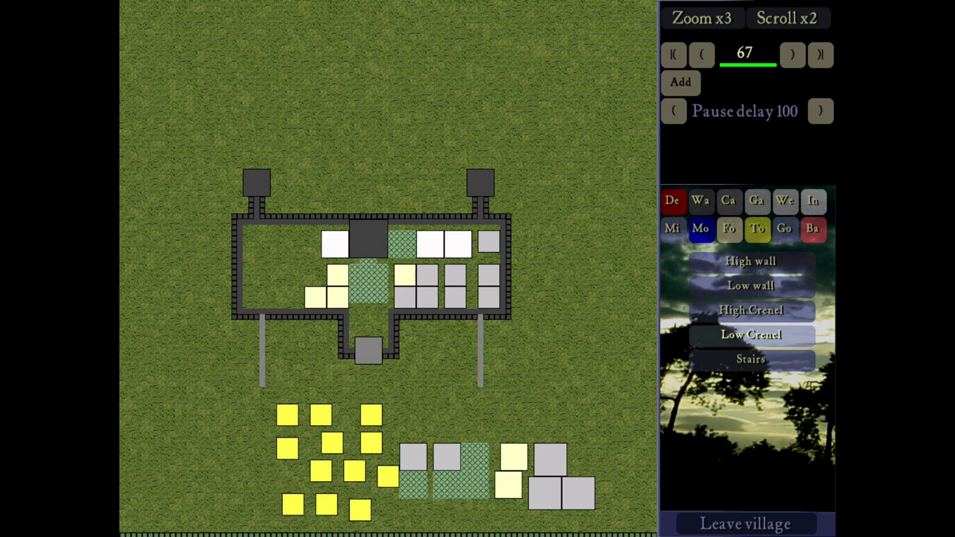
{"action": "left_click_drag", "start_coordinate": [486, 384], "coordinate": [486, 317]}
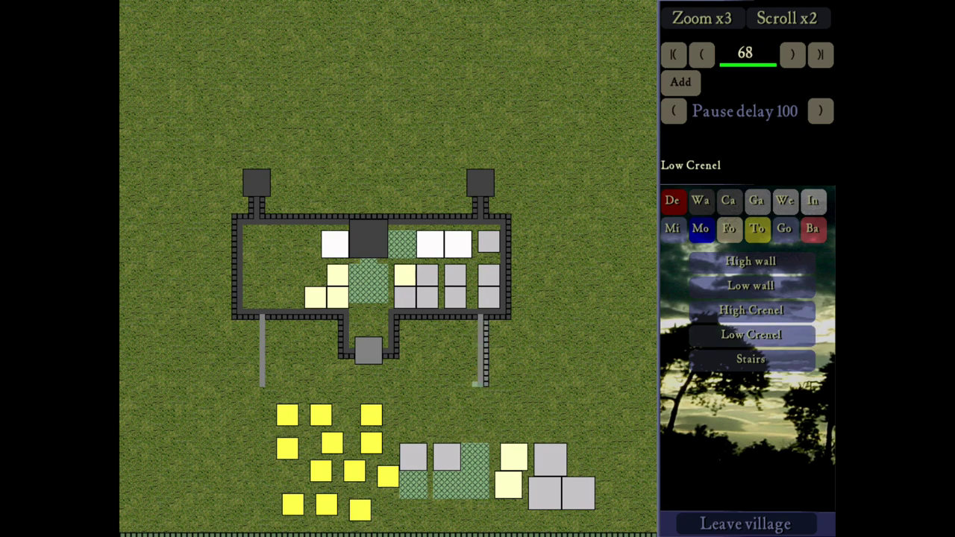
{"action": "left_click_drag", "start_coordinate": [475, 385], "coordinate": [475, 321]}
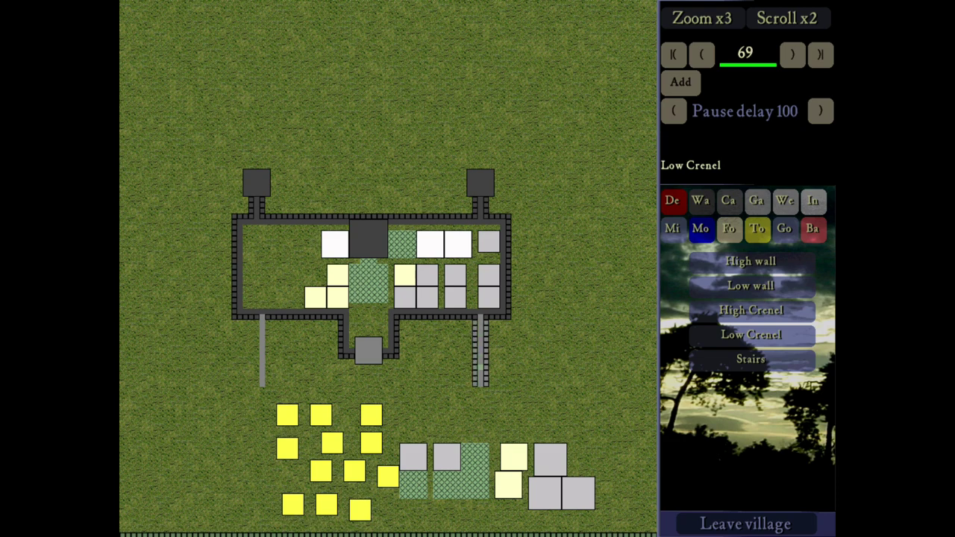
{"action": "left_click", "coordinate": [480, 389]}
{"action": "mouse_move", "coordinate": [257, 321]}
{"action": "left_mouse_down"}
{"action": "mouse_move", "coordinate": [257, 385]}
{"action": "mouse_move", "coordinate": [267, 321]}
{"action": "left_mouse_up"}
{"action": "left_click", "coordinate": [262, 388]}
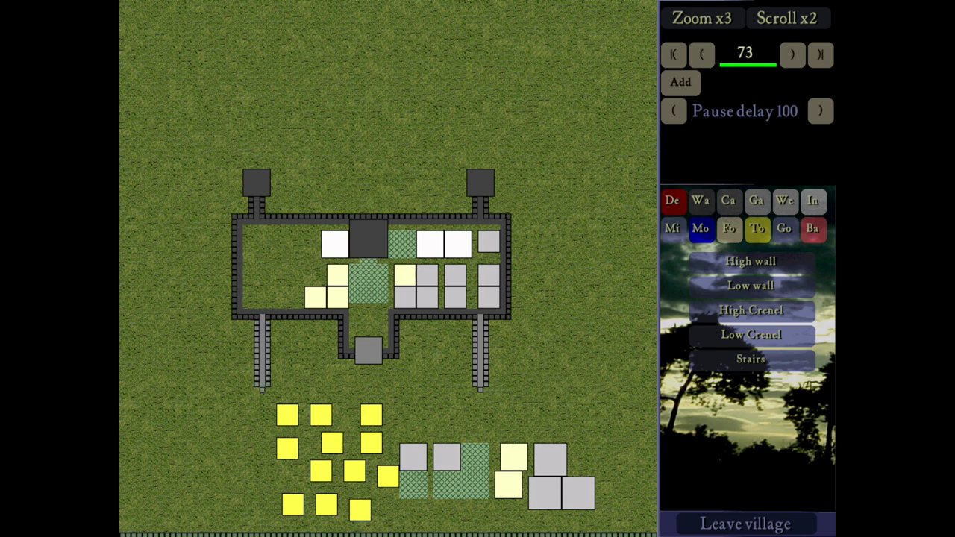
- Dig a Moat x4 between the two upper towers, widened outward at the middle, and delete its ragged inner edge
{"action": "key", "text": "Left"}
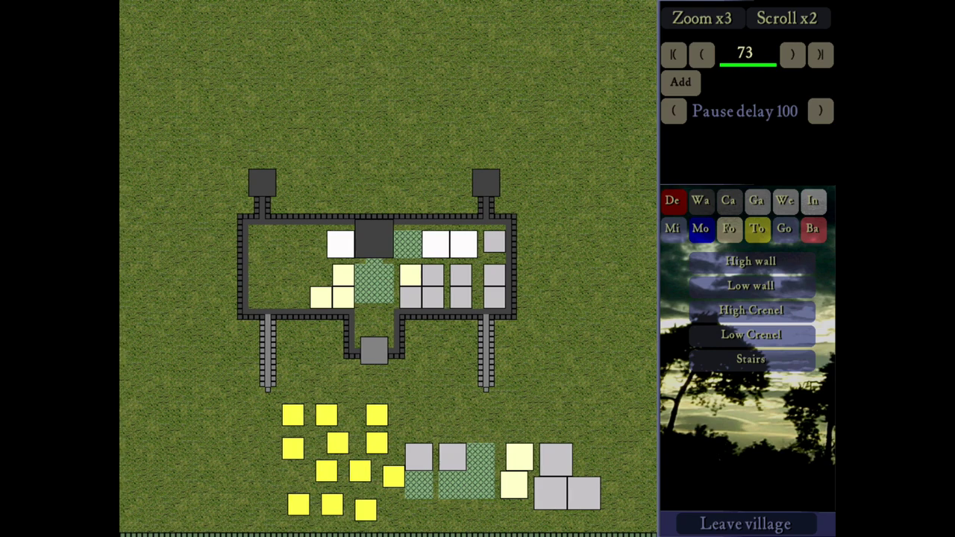
{"action": "key", "text": "Left"}
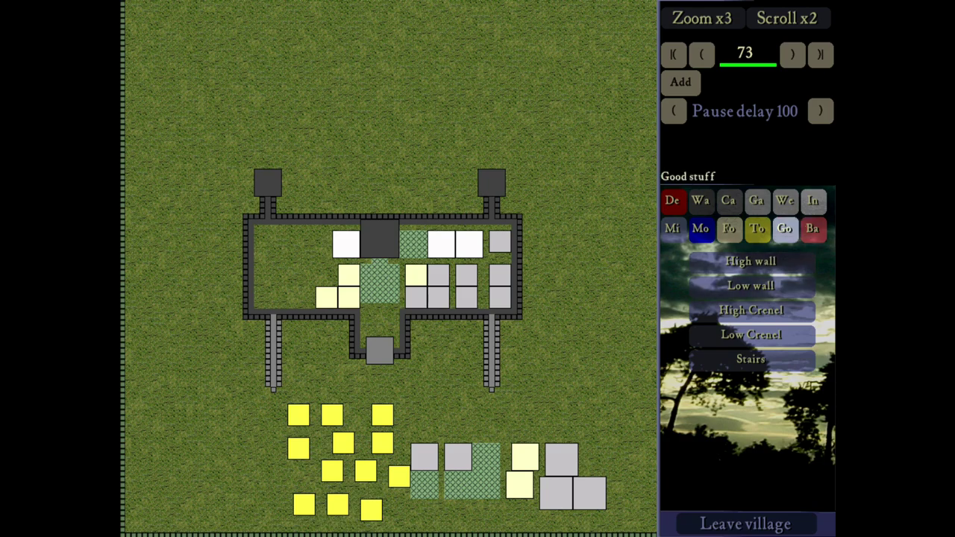
{"action": "left_click", "coordinate": [784, 229]}
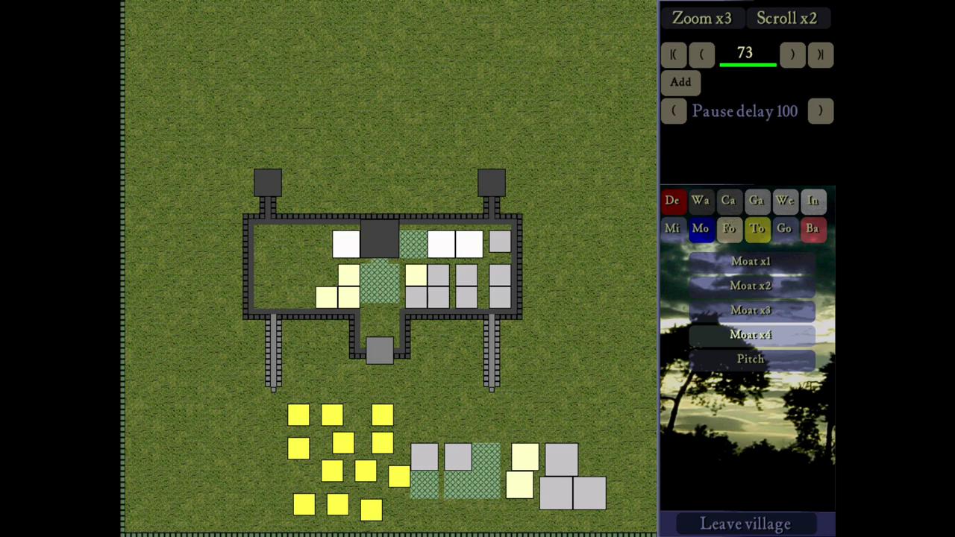
{"action": "left_click", "coordinate": [750, 335]}
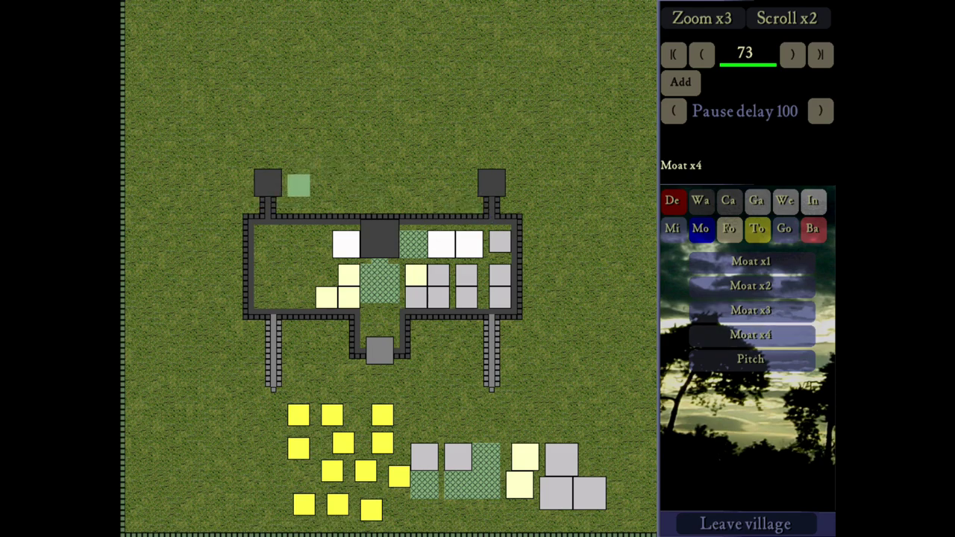
{"action": "left_click_drag", "start_coordinate": [294, 185], "coordinate": [470, 185]}
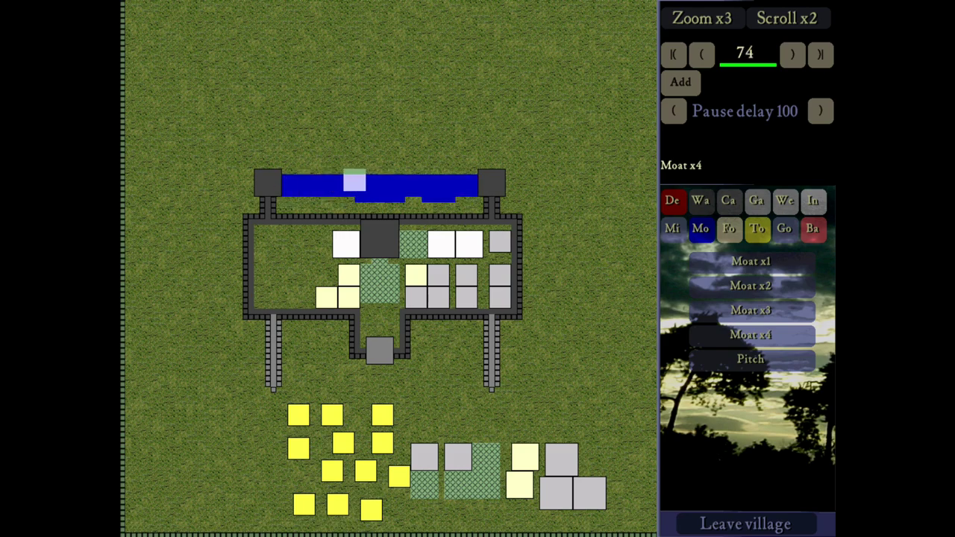
{"action": "left_click_drag", "start_coordinate": [355, 182], "coordinate": [398, 180]}
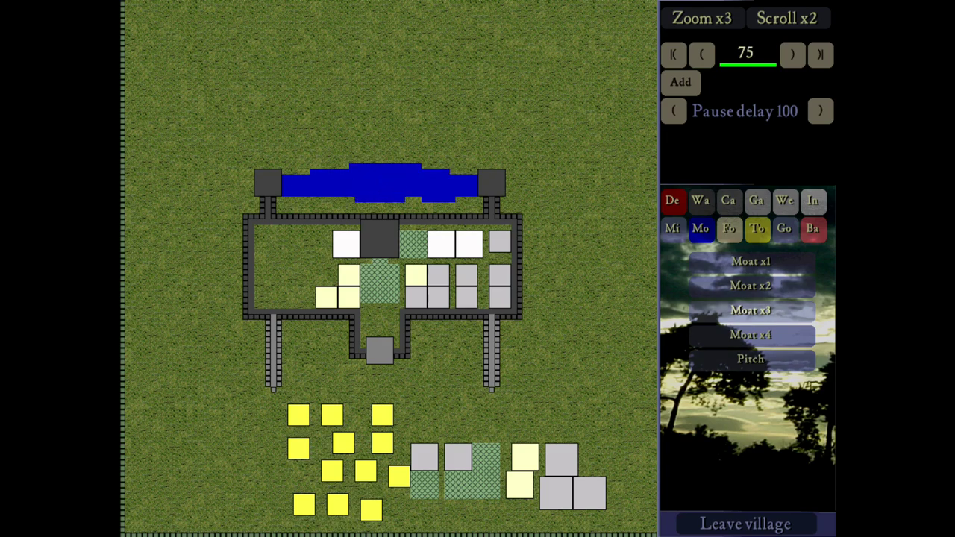
{"action": "left_click", "coordinate": [672, 200]}
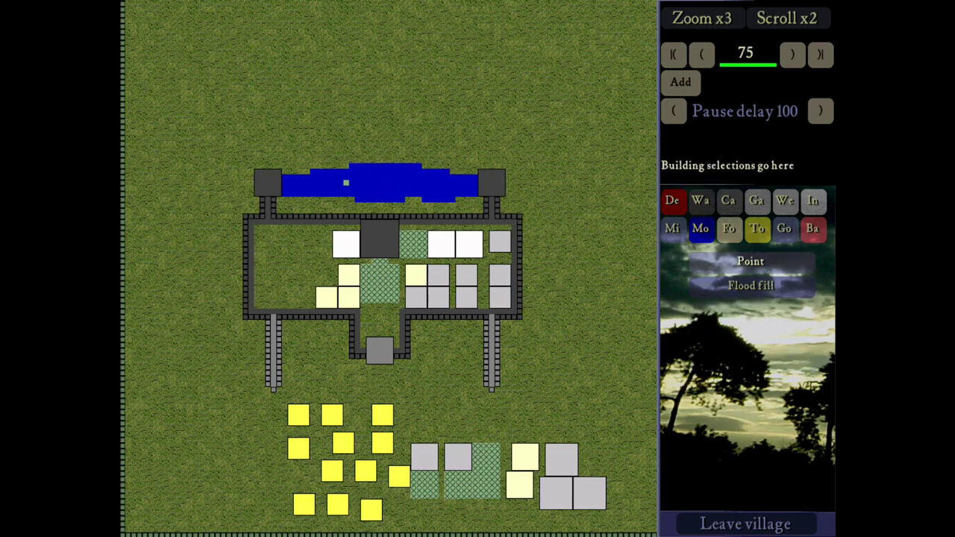
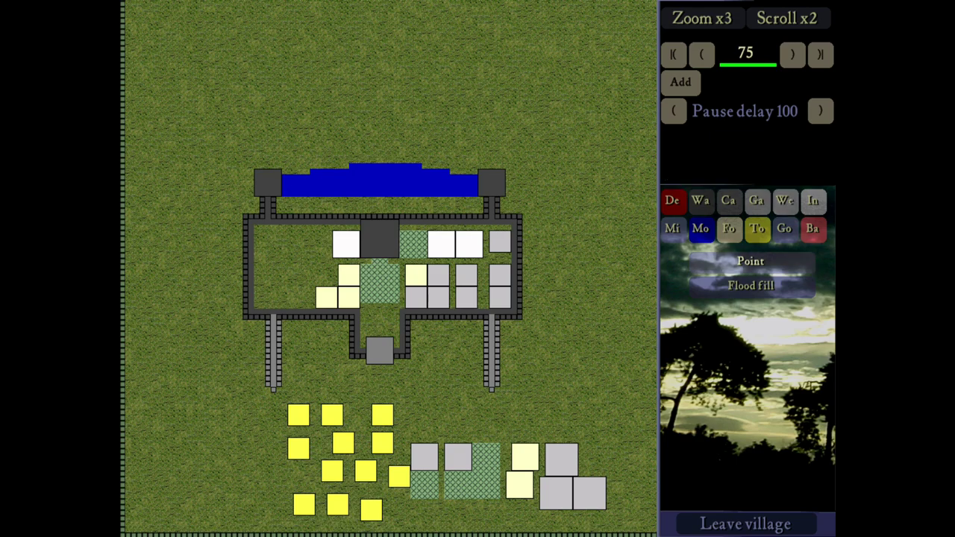
- Place a maypole directly above the keep, between the moat and the castle's upper wall
{"action": "key", "text": "Right"}
{"action": "left_click", "coordinate": [757, 228]}
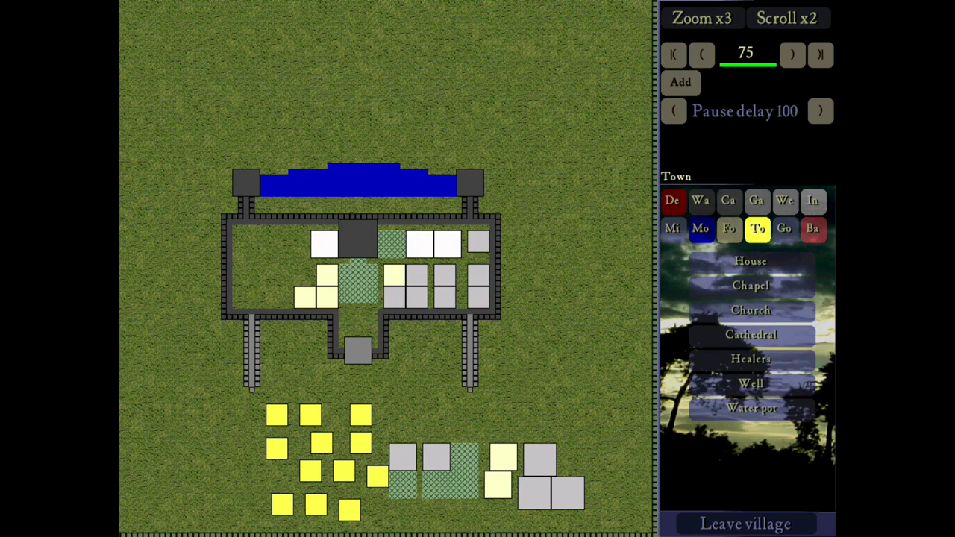
{"action": "left_click", "coordinate": [784, 228]}
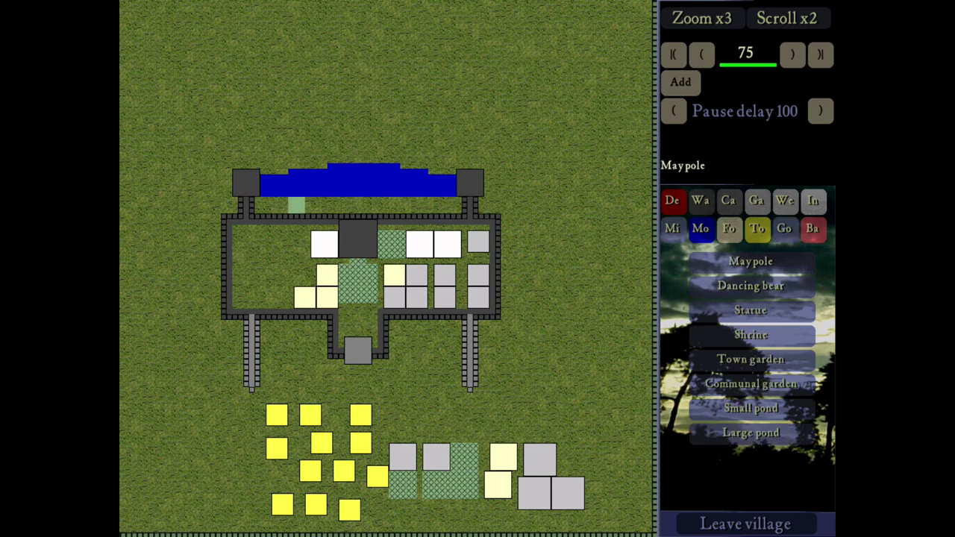
{"action": "left_click", "coordinate": [359, 205]}
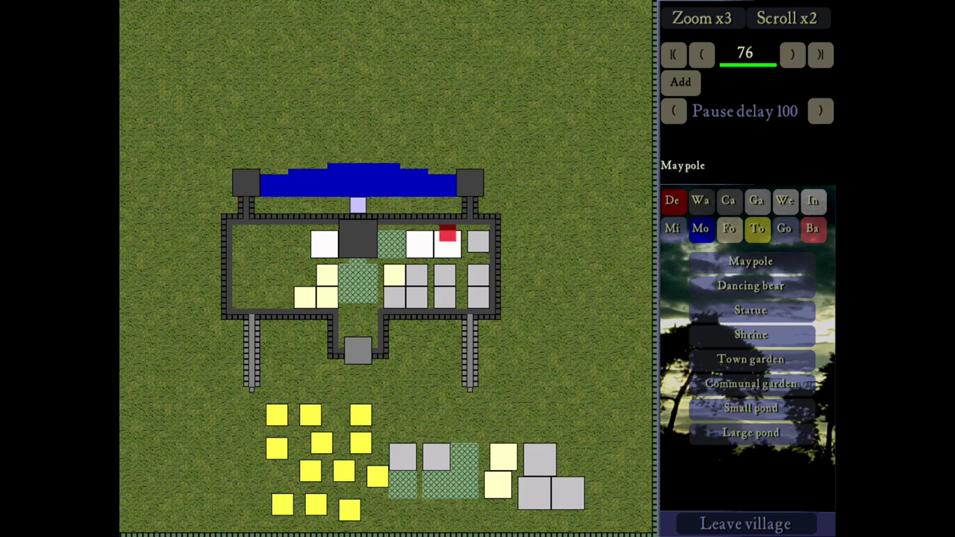
{"action": "right_click", "coordinate": [364, 227]}
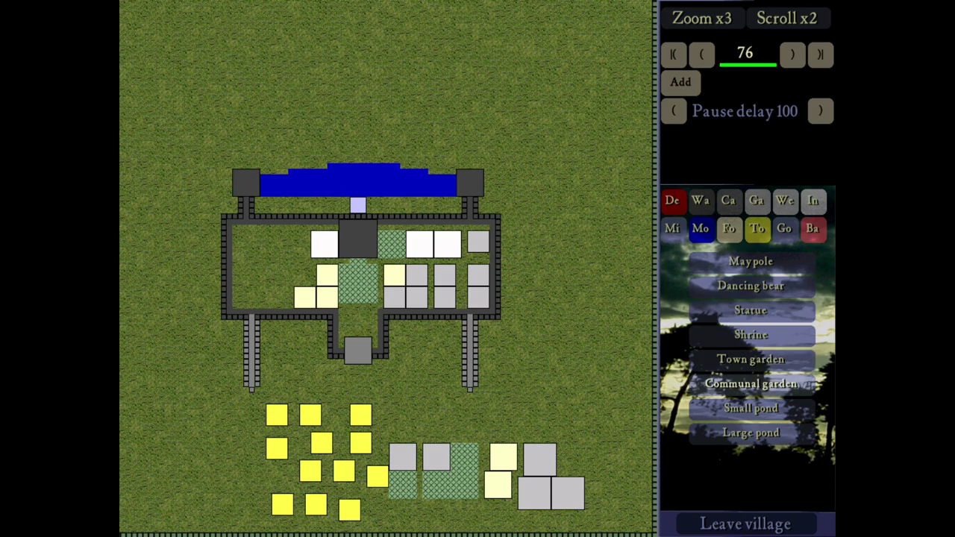
- Place a communal garden on each side of the maypole above the keep
{"action": "left_click", "coordinate": [750, 358]}
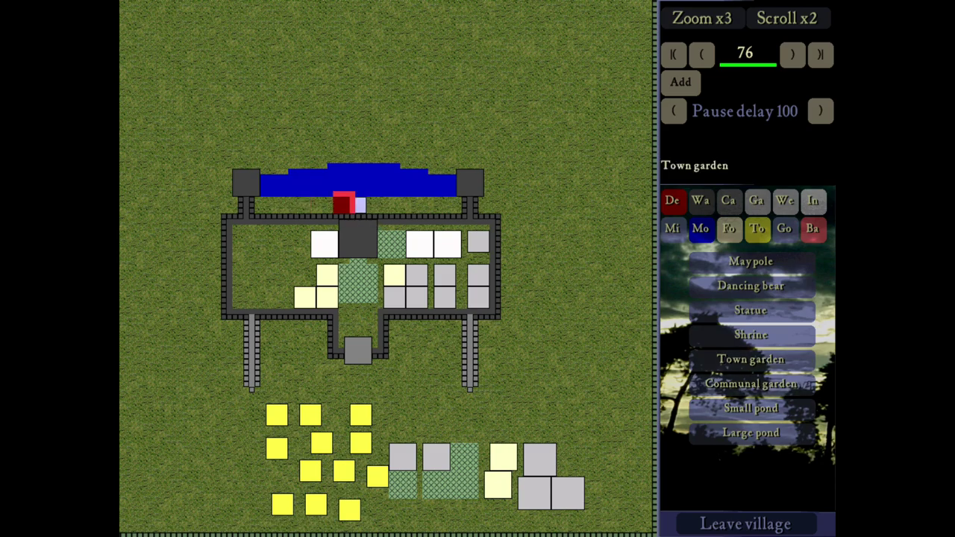
{"action": "left_click", "coordinate": [751, 384]}
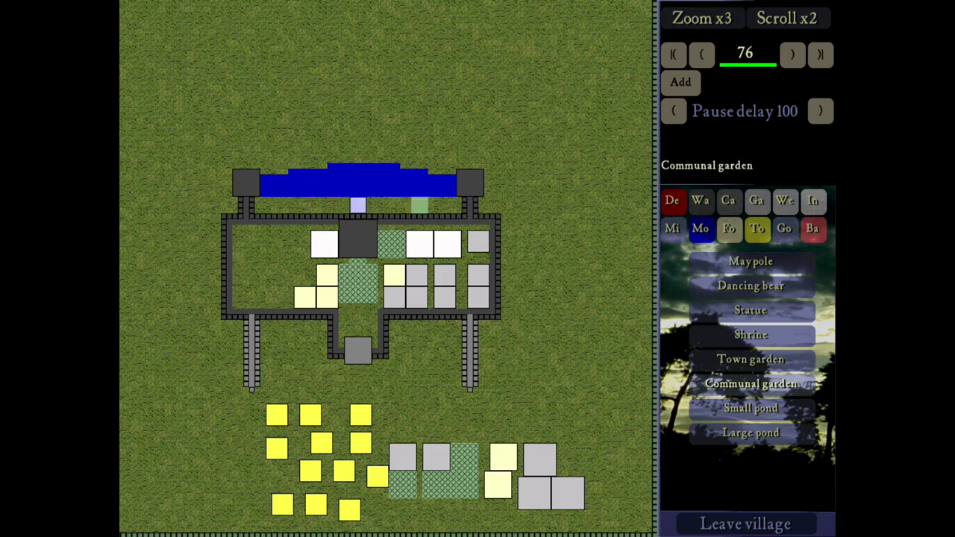
{"action": "left_click", "coordinate": [375, 205]}
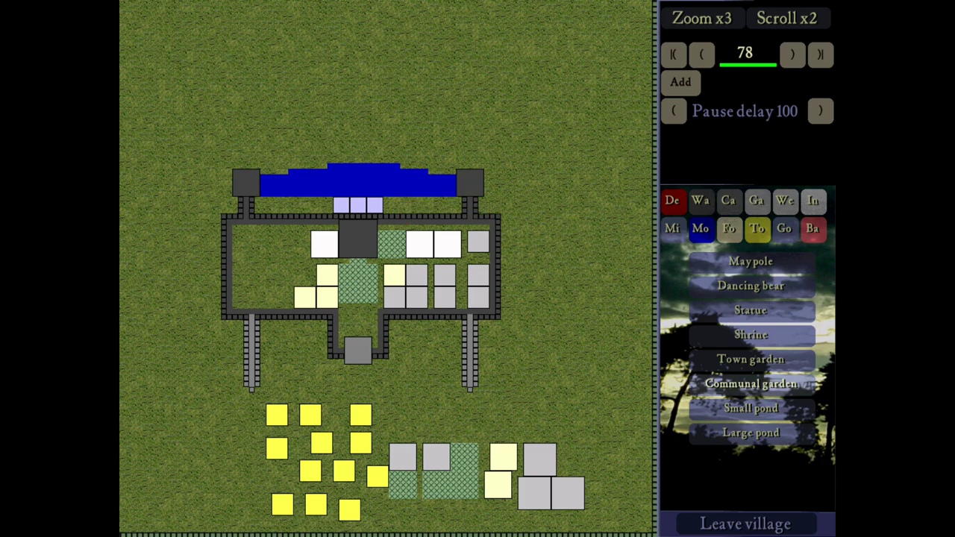
- Place a statue on the outer side of each communal garden above the keep
{"action": "left_click", "coordinate": [750, 408]}
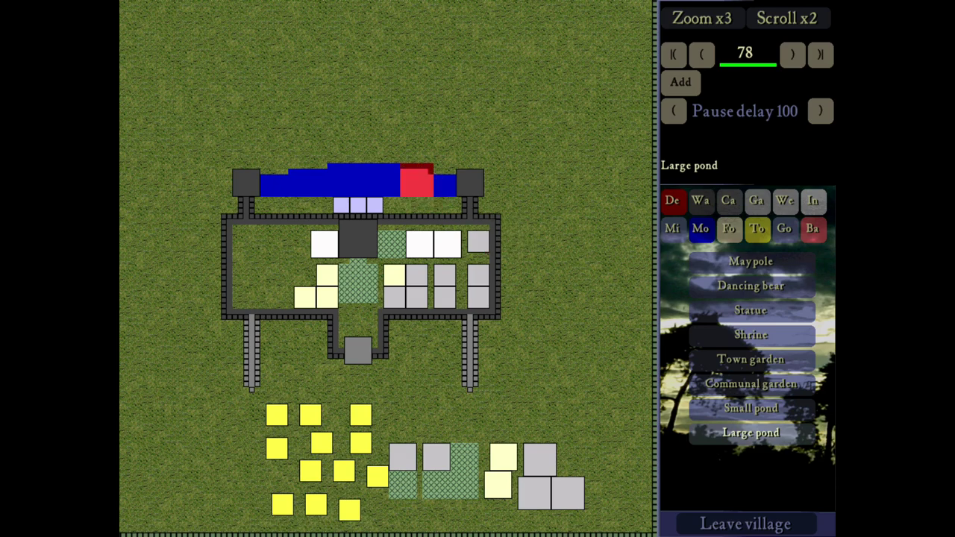
{"action": "left_click", "coordinate": [750, 309]}
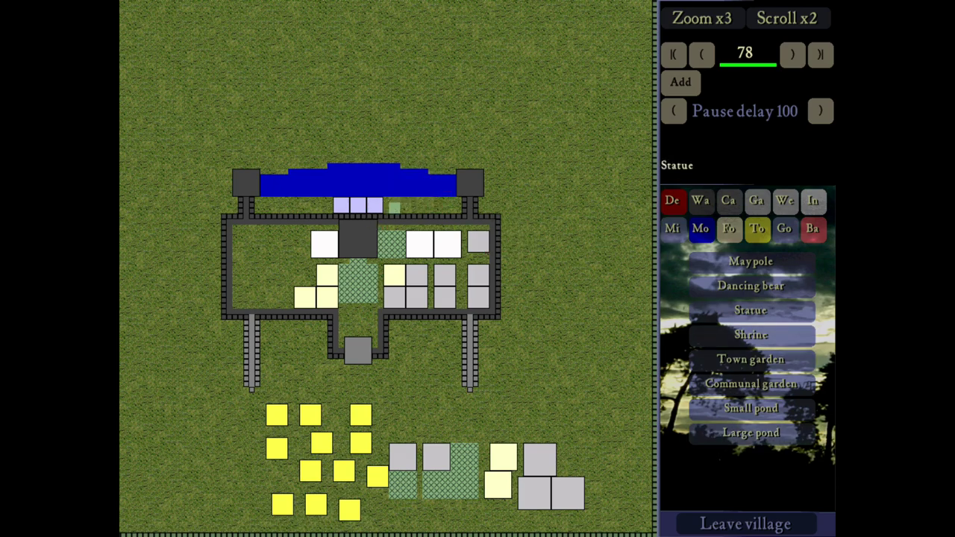
{"action": "left_click", "coordinate": [389, 207]}
{"action": "left_click", "coordinate": [328, 209]}
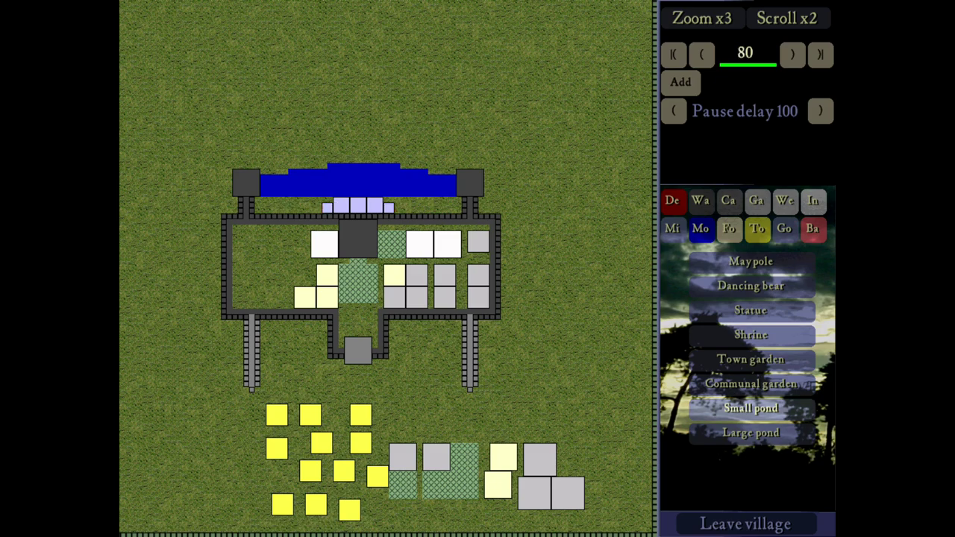
- Place a communal garden at each end of the strip below the moat, beside the tower connections
{"action": "left_click", "coordinate": [751, 359]}
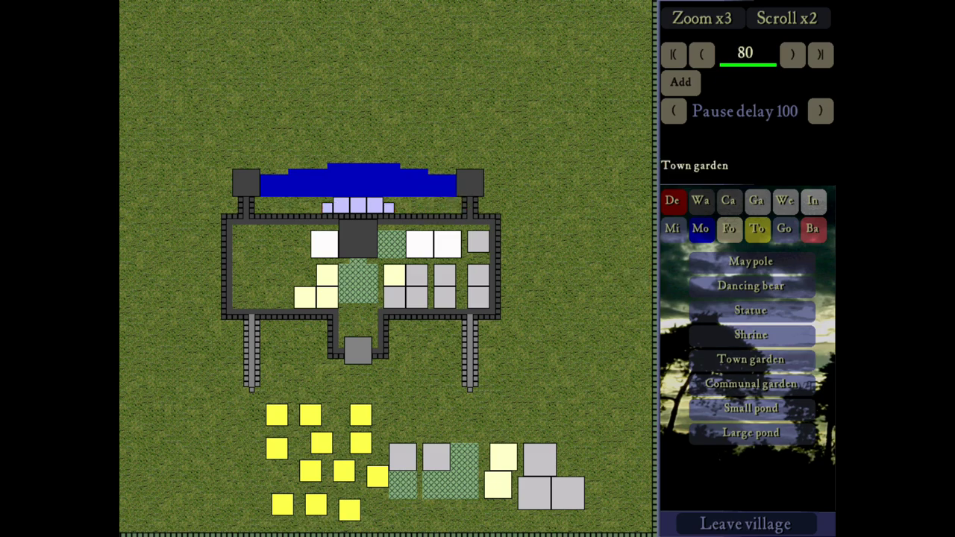
{"action": "left_click", "coordinate": [750, 384]}
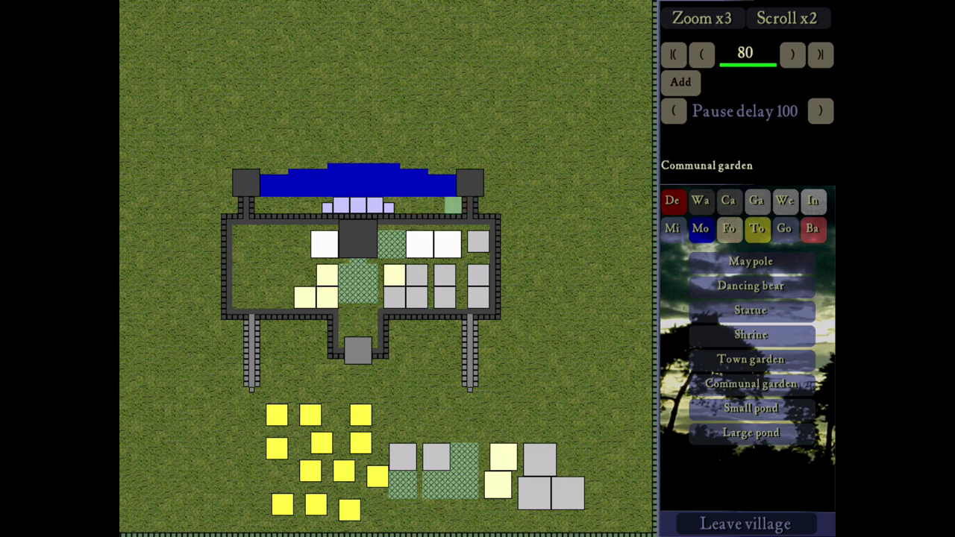
{"action": "left_click", "coordinate": [453, 205]}
{"action": "left_click", "coordinate": [262, 205]}
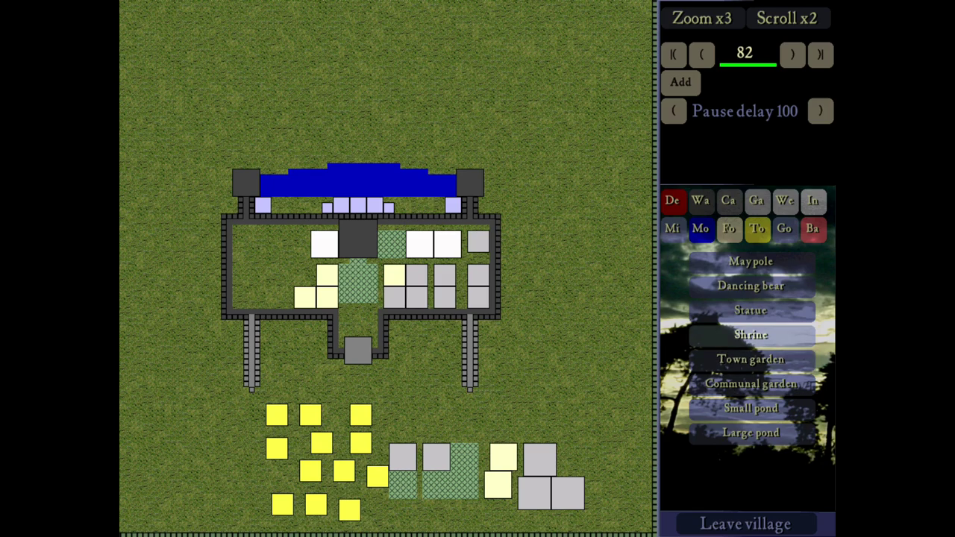
- Place four shrines symmetrically below the moat, one beside each end garden and one midway toward each statue
{"action": "left_click", "coordinate": [750, 335]}
{"action": "left_click", "coordinate": [277, 206]}
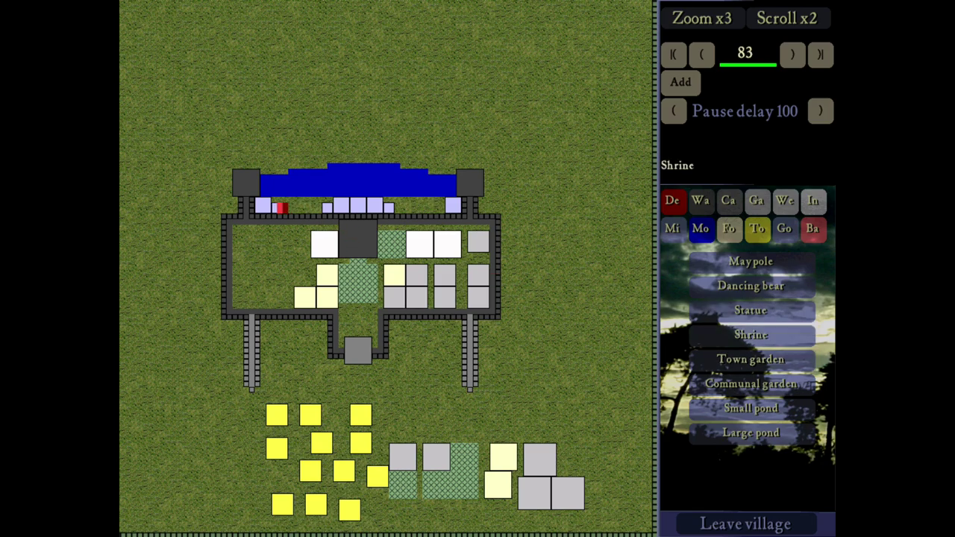
{"action": "left_click", "coordinate": [439, 207]}
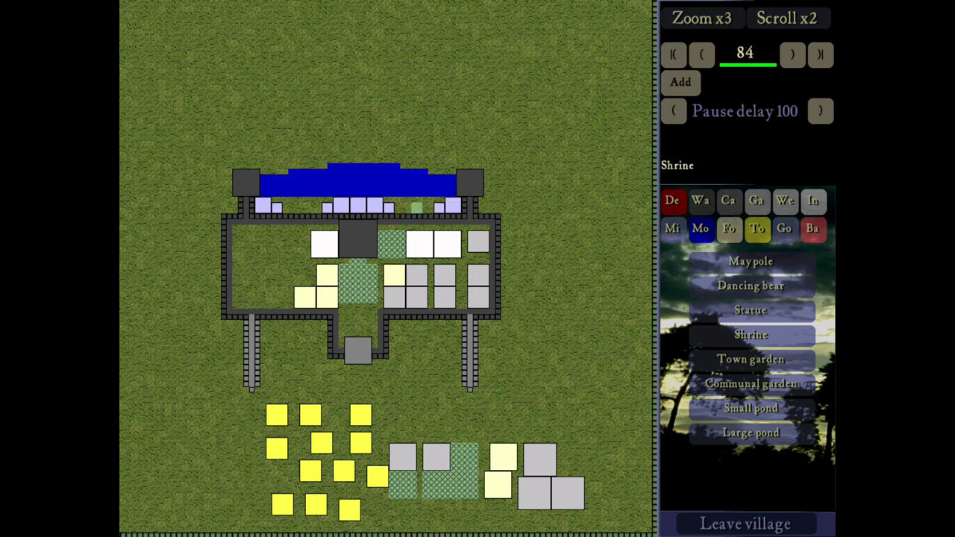
{"action": "left_click", "coordinate": [416, 207]}
{"action": "left_click", "coordinate": [299, 206]}
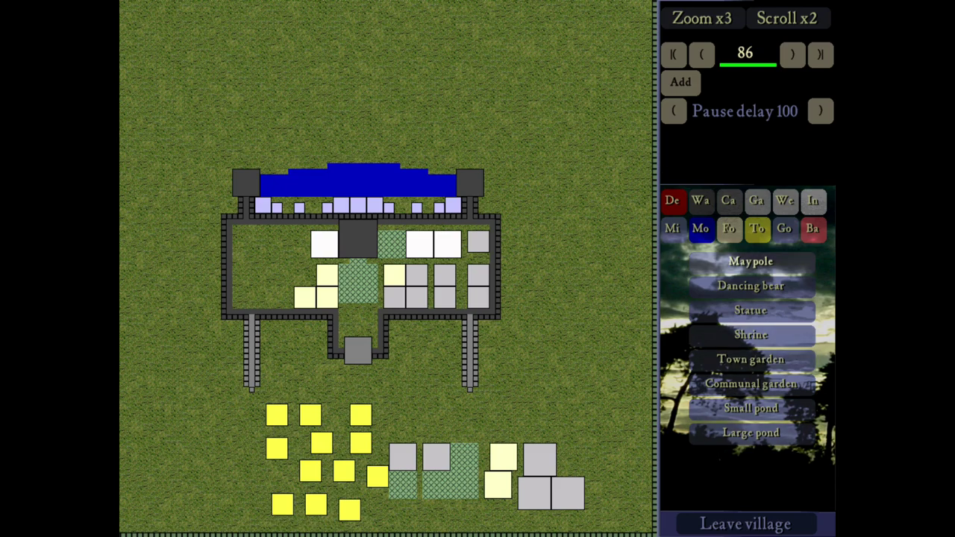
- Place a maypole in the entrance passage behind the gatehouse and a statue at each outer corner of the gatehouse
{"action": "left_click", "coordinate": [751, 262]}
{"action": "left_click", "coordinate": [351, 326]}
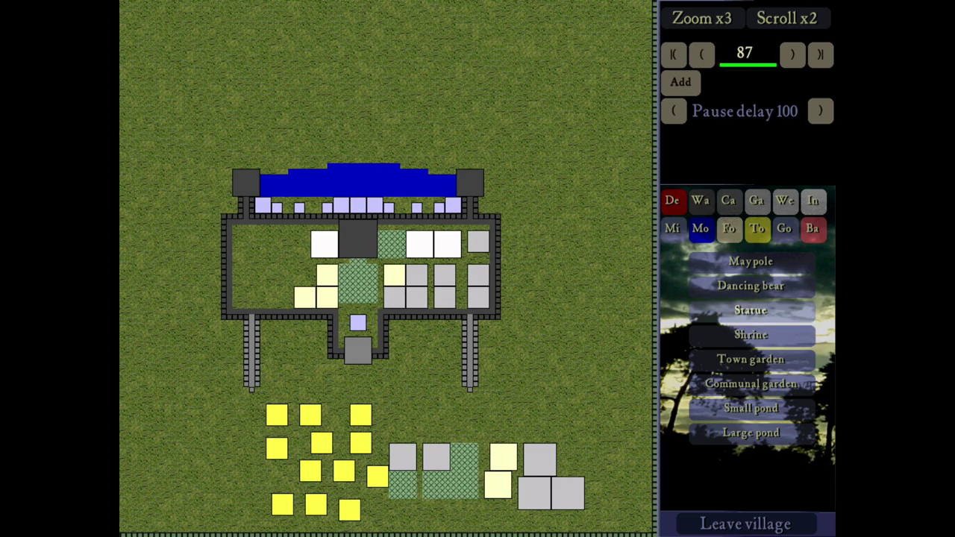
{"action": "left_click", "coordinate": [751, 309]}
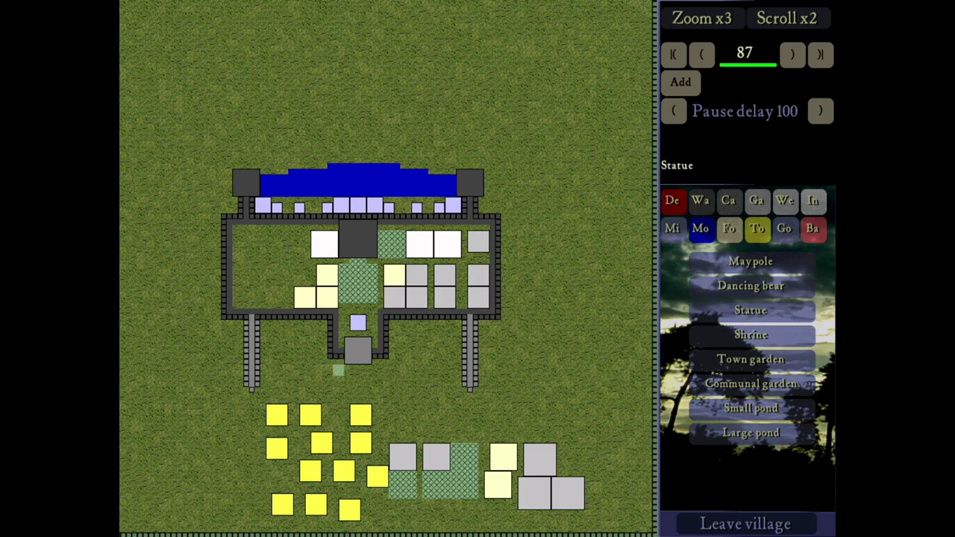
{"action": "left_click", "coordinate": [338, 364]}
{"action": "left_click", "coordinate": [378, 364]}
{"action": "right_click", "coordinate": [355, 370]}
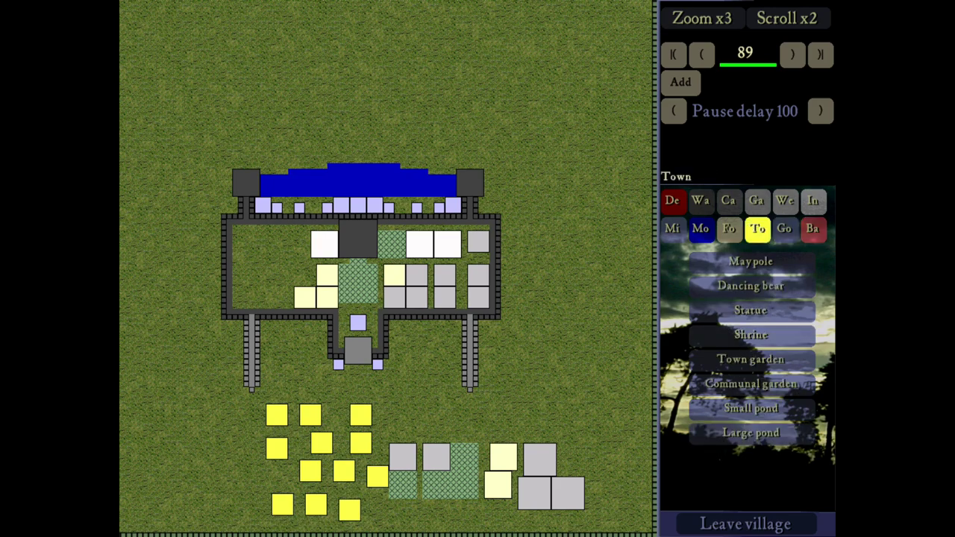
- Place three more stables beside the existing large grey buildings in the building group southeast of the castle
{"action": "left_click", "coordinate": [729, 229]}
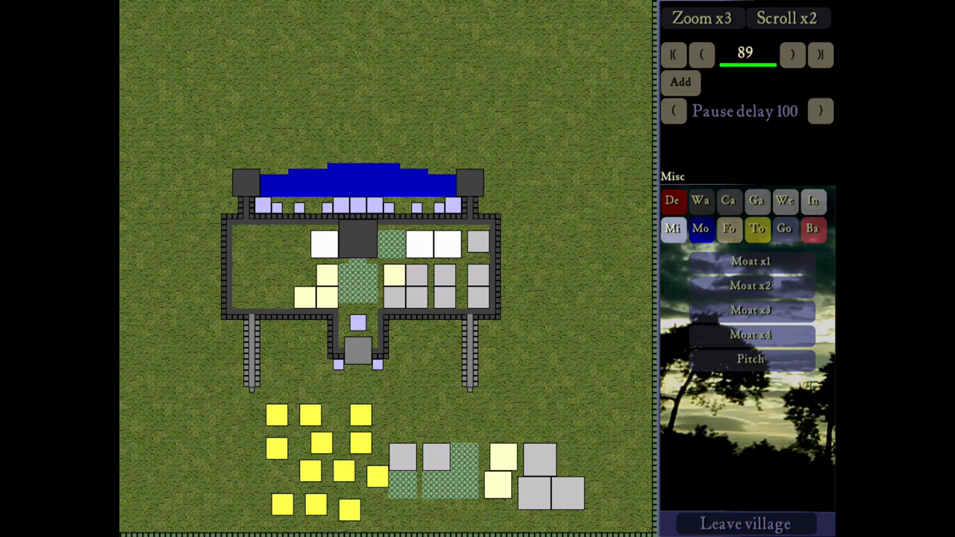
{"action": "left_click", "coordinate": [672, 228]}
{"action": "left_click", "coordinate": [785, 200]}
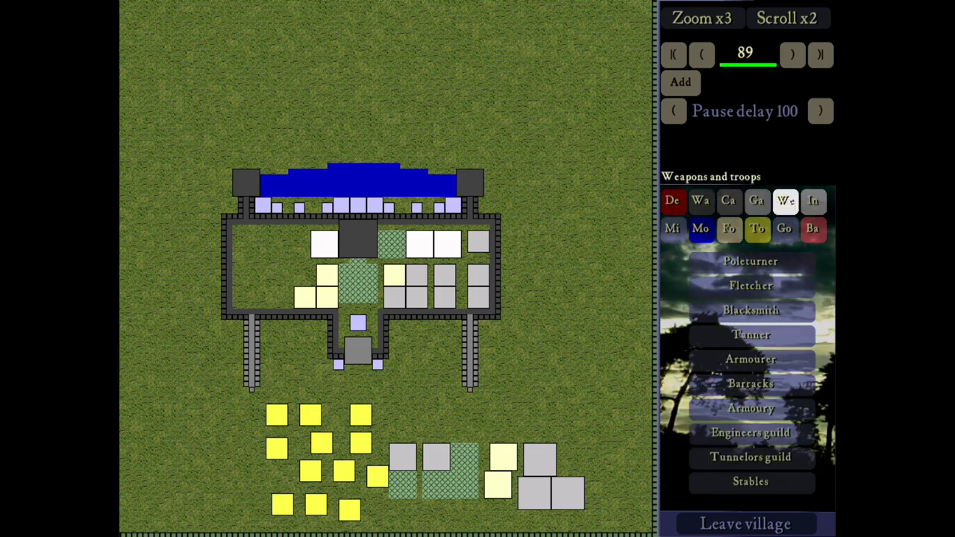
{"action": "left_click", "coordinate": [750, 482]}
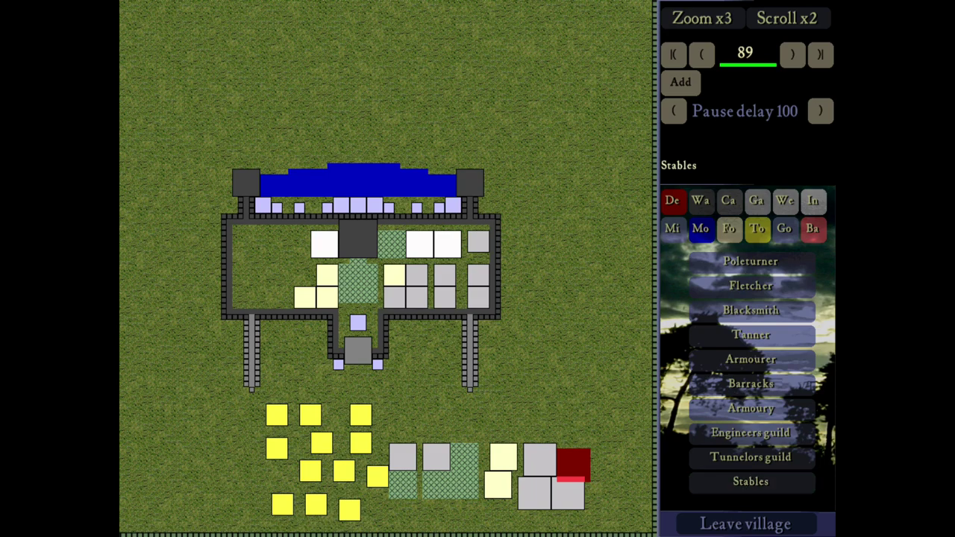
{"action": "left_click", "coordinate": [573, 459]}
{"action": "left_click", "coordinate": [612, 460]}
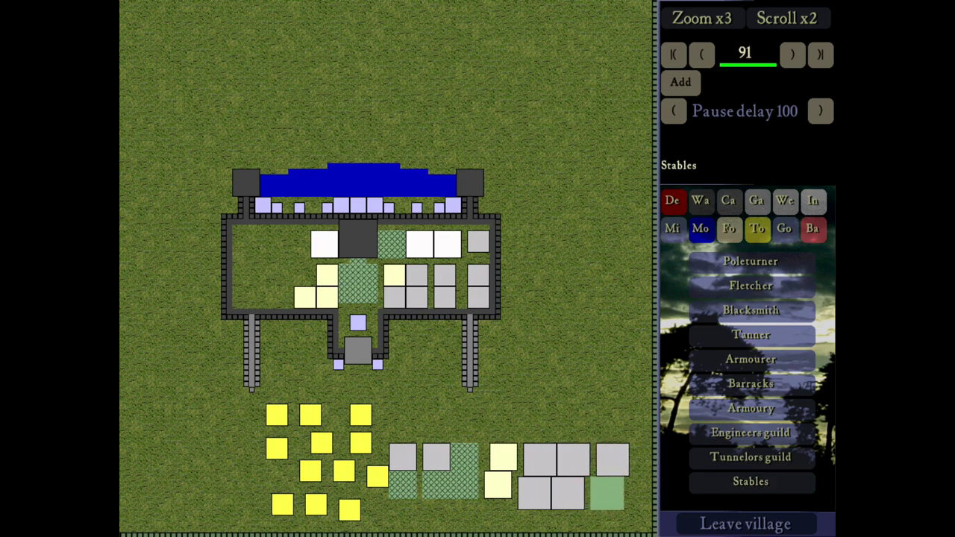
{"action": "left_click", "coordinate": [607, 494]}
{"action": "right_click", "coordinate": [624, 431]}
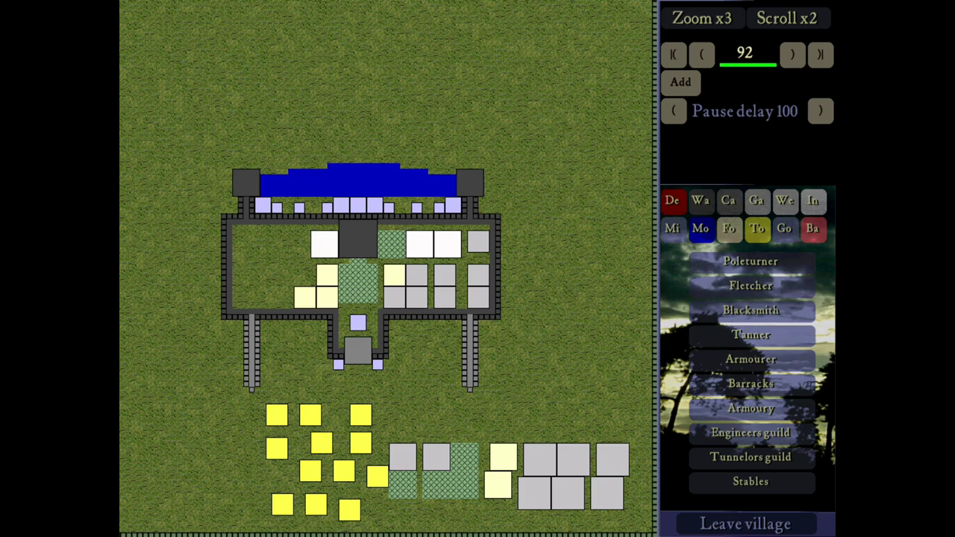
- Place a brewery inside the castle in the gap west of the keep's campfire, completing the two-by-two block of food buildings
{"action": "left_click", "coordinate": [813, 200]}
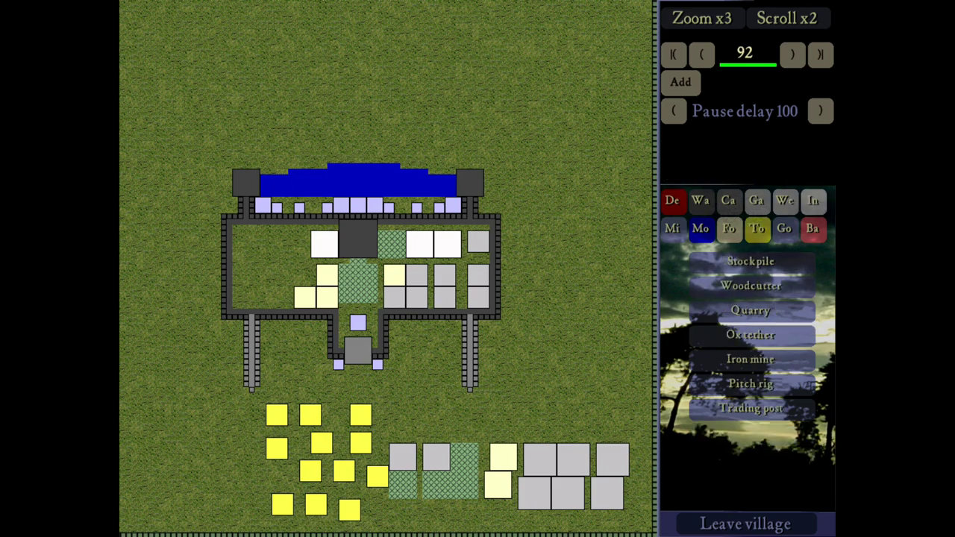
{"action": "left_click", "coordinate": [728, 228]}
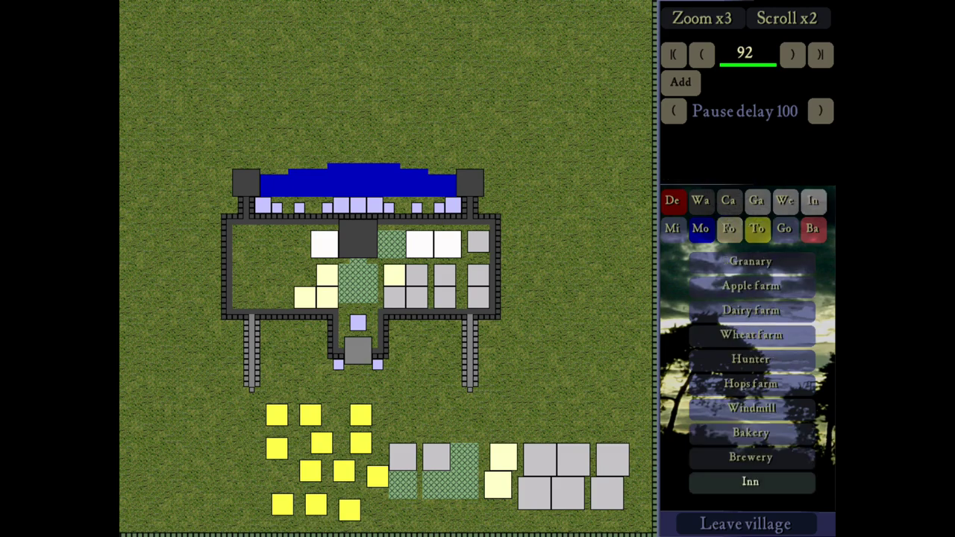
{"action": "left_click", "coordinate": [751, 456]}
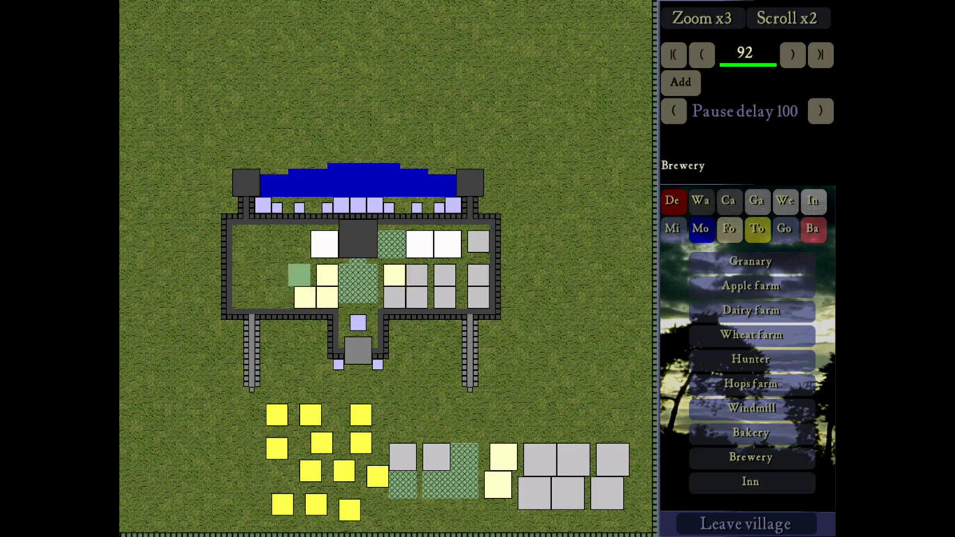
{"action": "left_click", "coordinate": [305, 275]}
{"action": "right_click", "coordinate": [311, 270]}
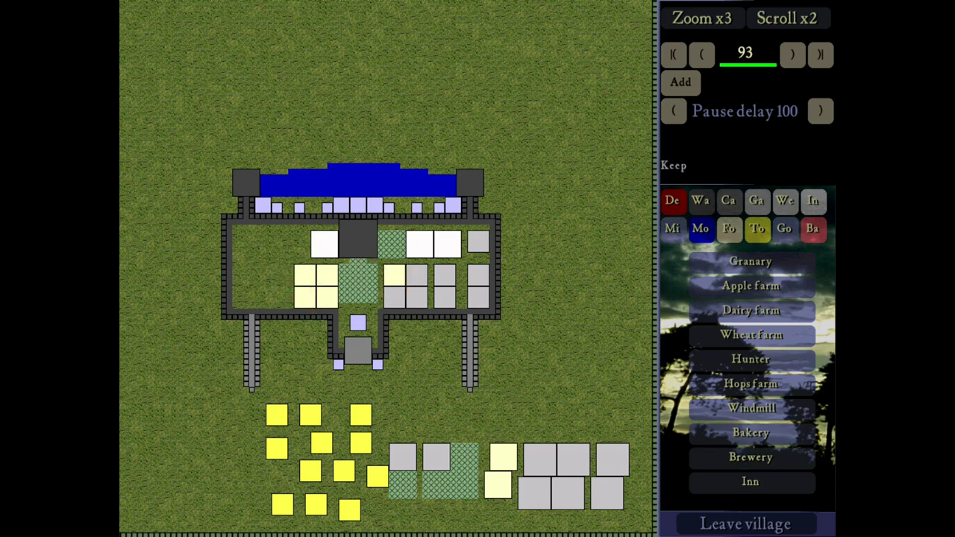
- Place an inn directly below the two food buildings in the group southeast of the castle
{"action": "left_click", "coordinate": [751, 481]}
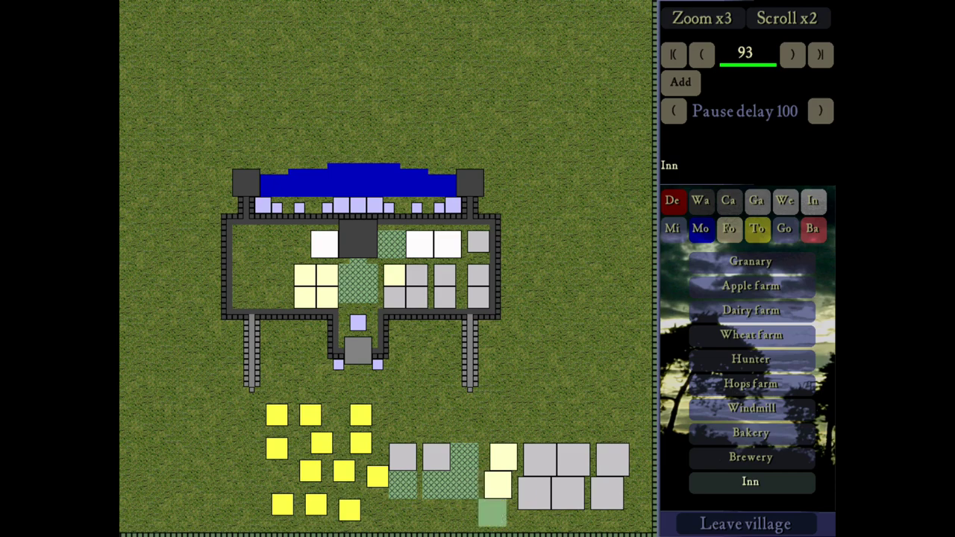
{"action": "left_click", "coordinate": [499, 514]}
{"action": "right_click", "coordinate": [520, 345]}
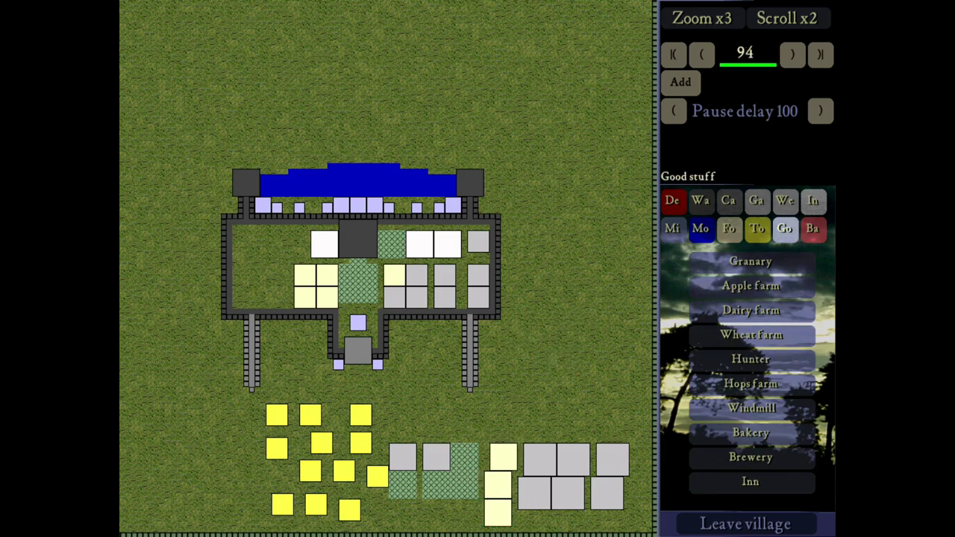
- Place one well inside the castle west of the brewery block and another centred just outside the gatehouse
{"action": "left_click", "coordinate": [757, 228]}
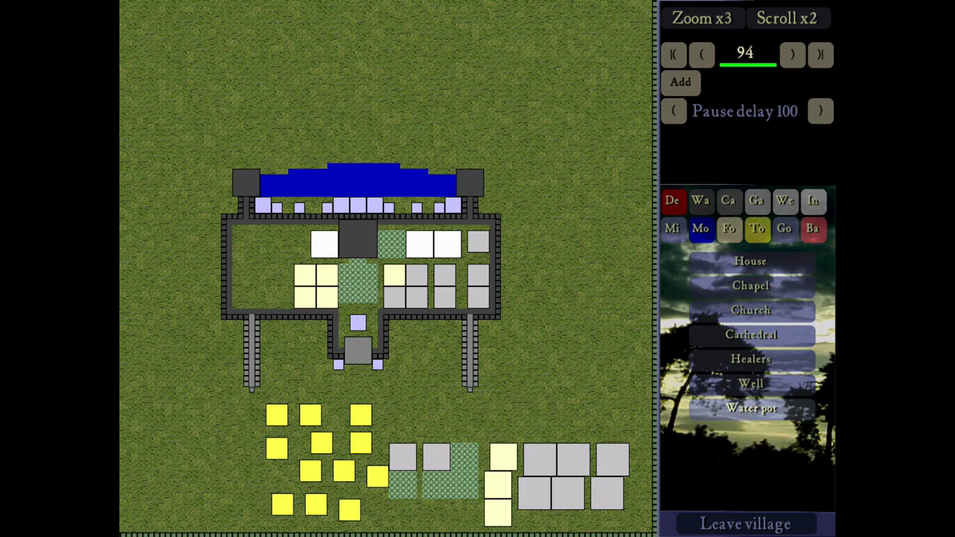
{"action": "left_click", "coordinate": [750, 383]}
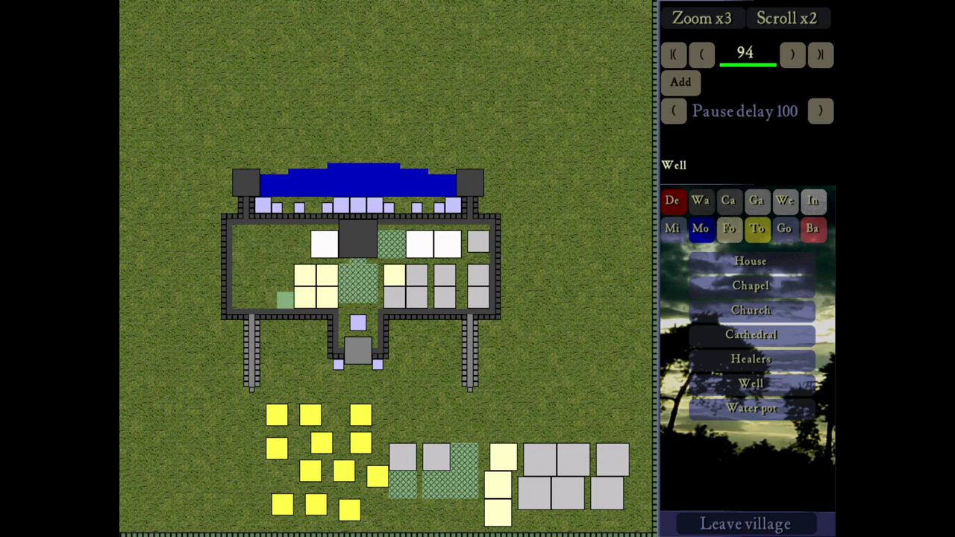
{"action": "left_click", "coordinate": [279, 300]}
{"action": "left_click", "coordinate": [359, 379]}
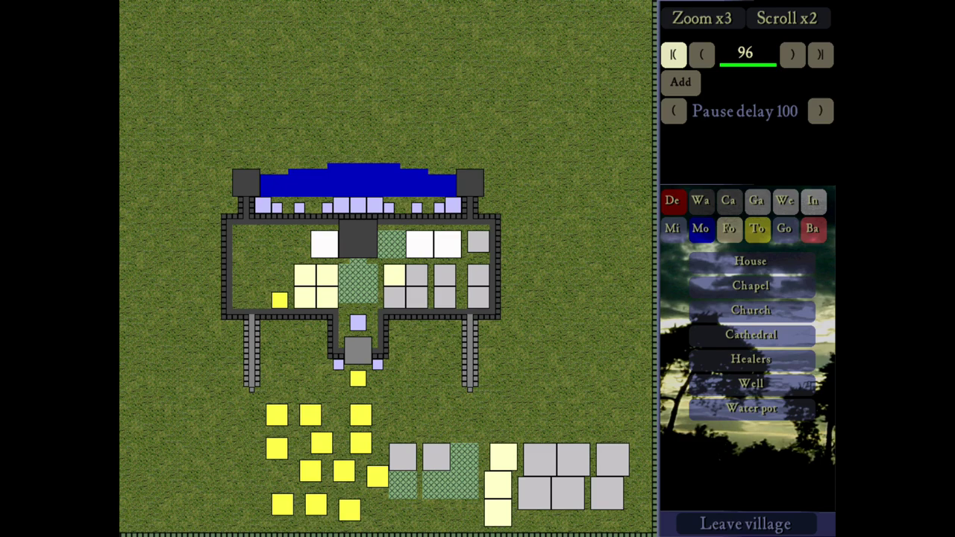
- Rewind the build order to step 24 and delete the barracks southeast of the castle
{"action": "left_click", "coordinate": [673, 55]}
{"action": "left_click", "coordinate": [792, 55]}
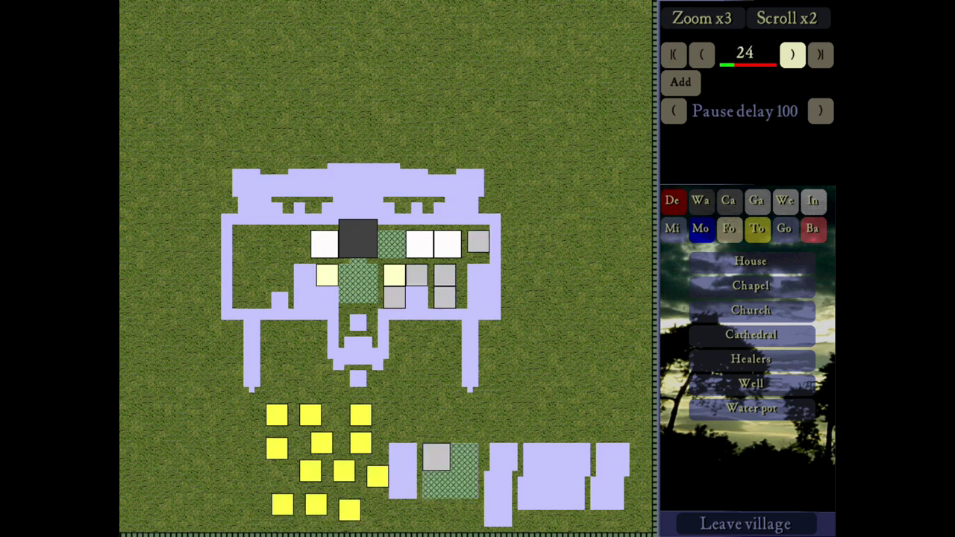
{"action": "key", "text": "Left"}
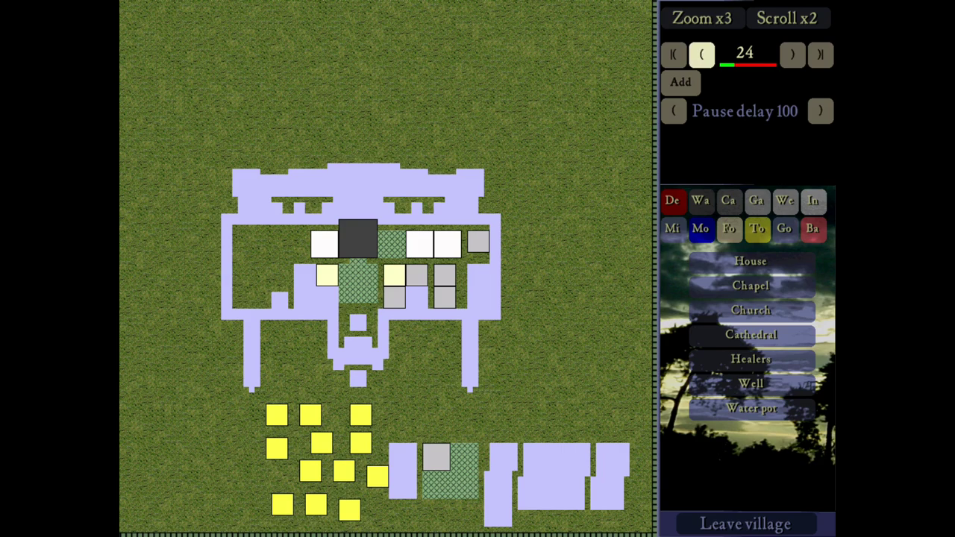
{"action": "left_click", "coordinate": [673, 201]}
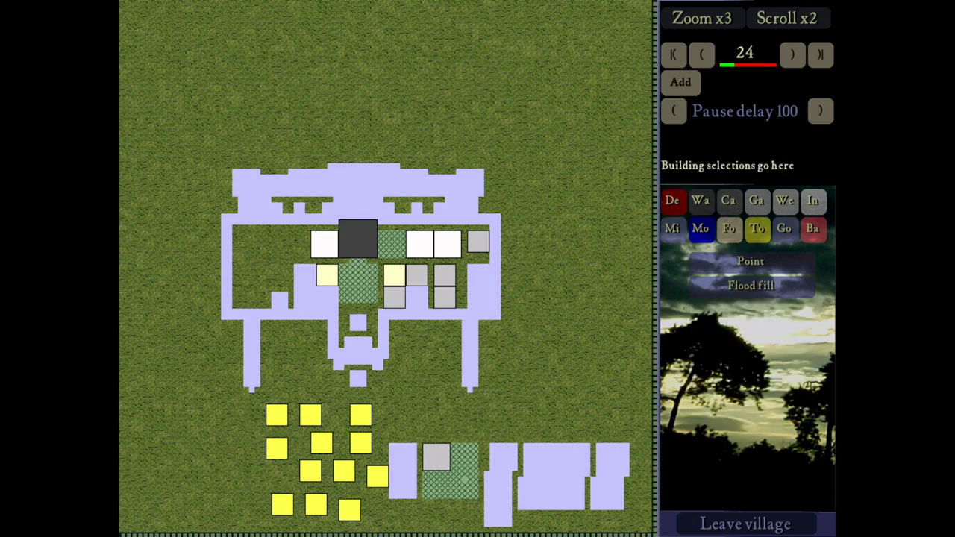
{"action": "left_click", "coordinate": [459, 474]}
{"action": "key", "text": "Left"}
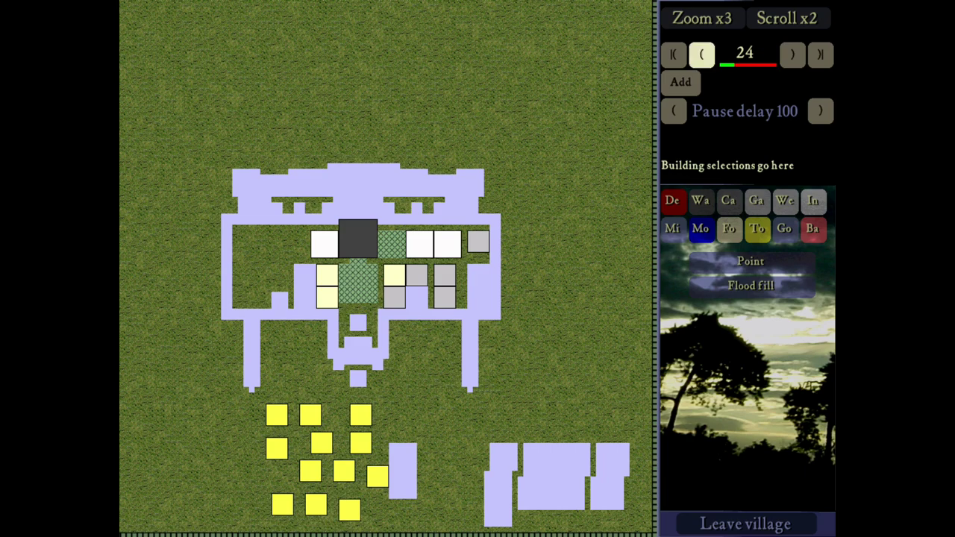
{"action": "left_click", "coordinate": [324, 294]}
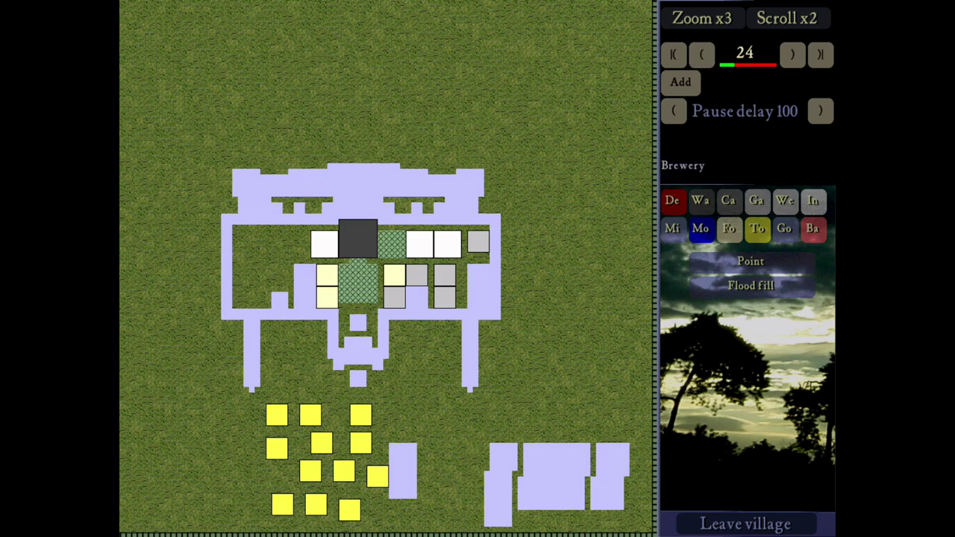
- Reinsert the barracks after build step 23, between the west low wall and the gatehouse passage outside the castle's south wall
{"action": "left_click", "coordinate": [701, 55]}
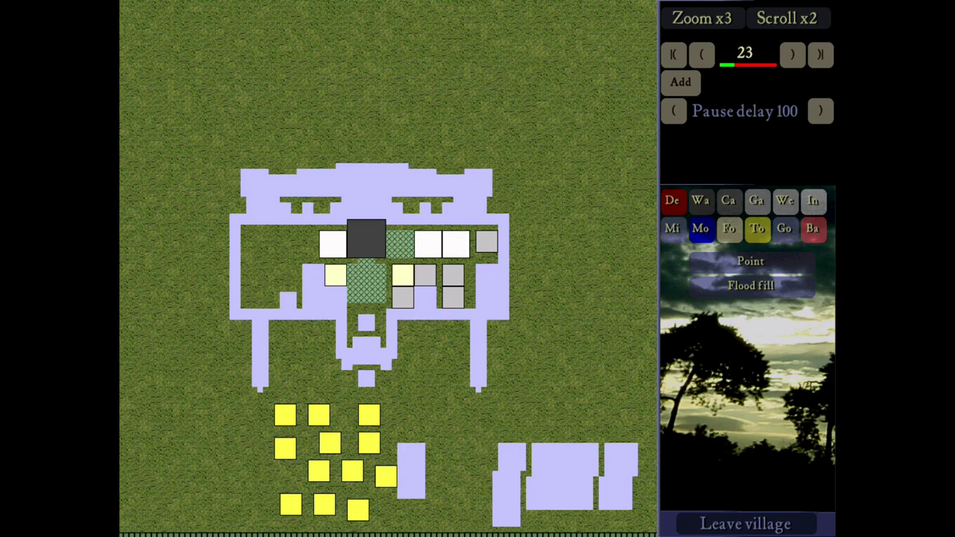
{"action": "left_click", "coordinate": [784, 201]}
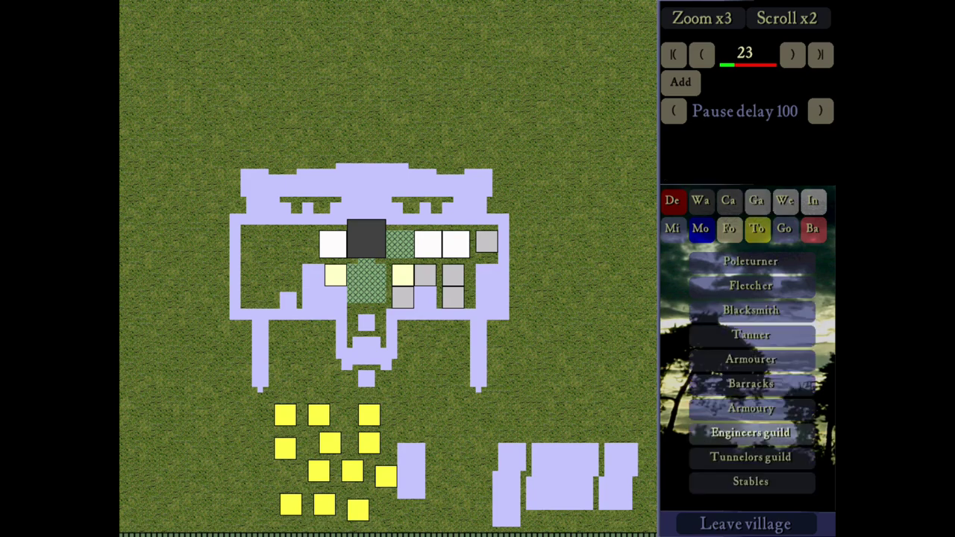
{"action": "left_click", "coordinate": [750, 384]}
{"action": "left_click", "coordinate": [268, 260]}
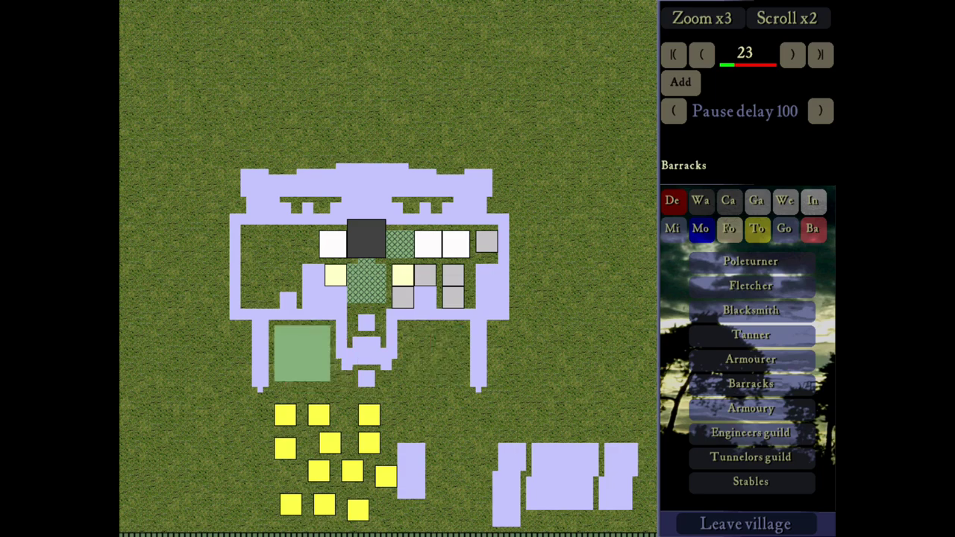
{"action": "left_click", "coordinate": [302, 354]}
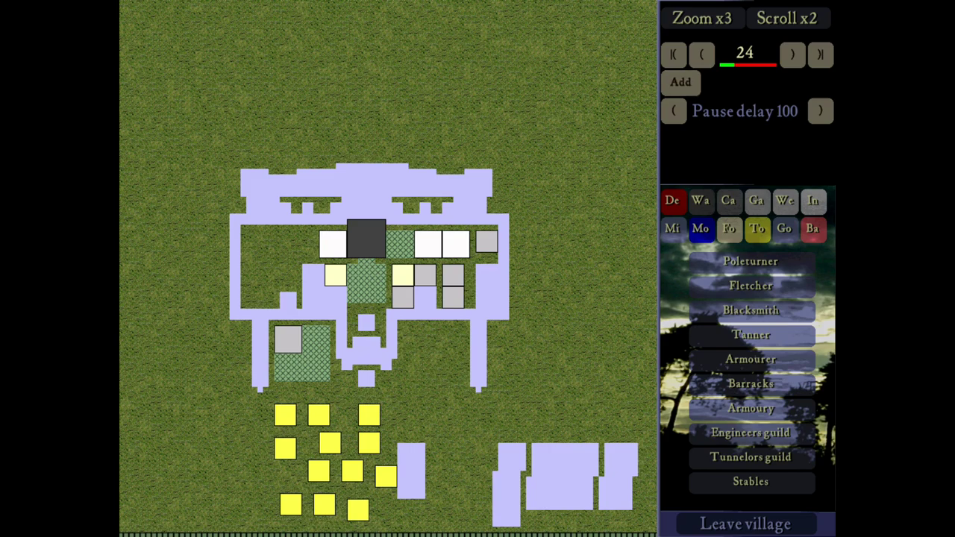
- Advance the build order to step 26 and delete the inn at the top of the group southeast of the castle
{"action": "left_click", "coordinate": [792, 54]}
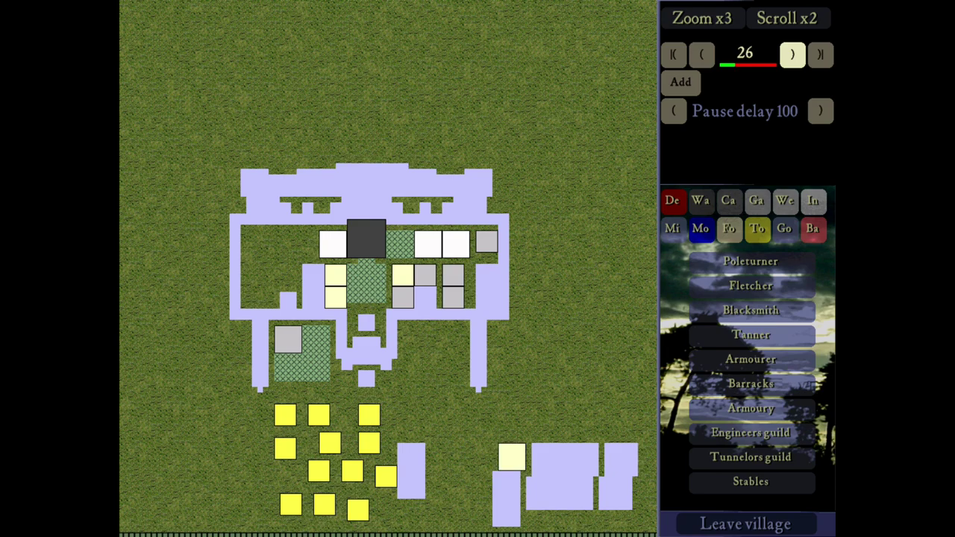
{"action": "left_click", "coordinate": [792, 54]}
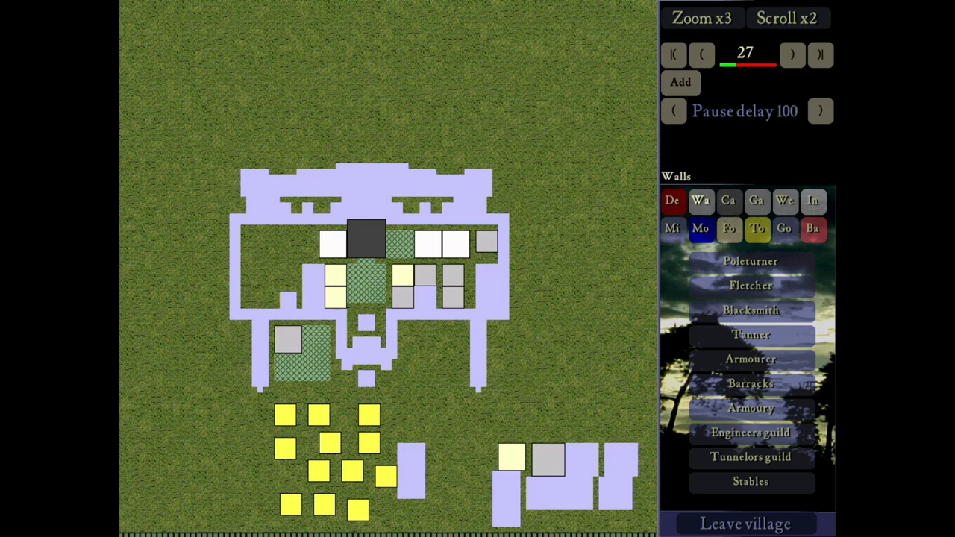
{"action": "left_click", "coordinate": [701, 53]}
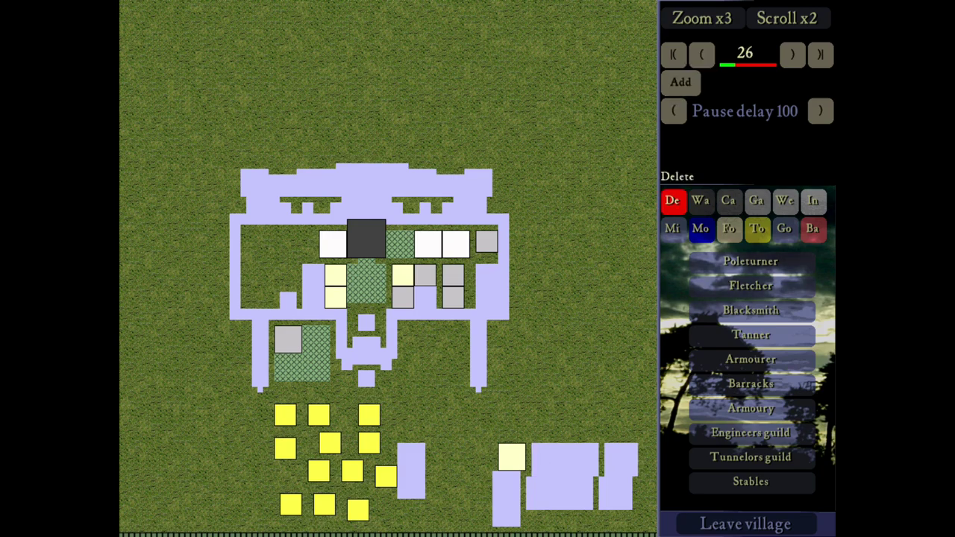
{"action": "left_click", "coordinate": [672, 200]}
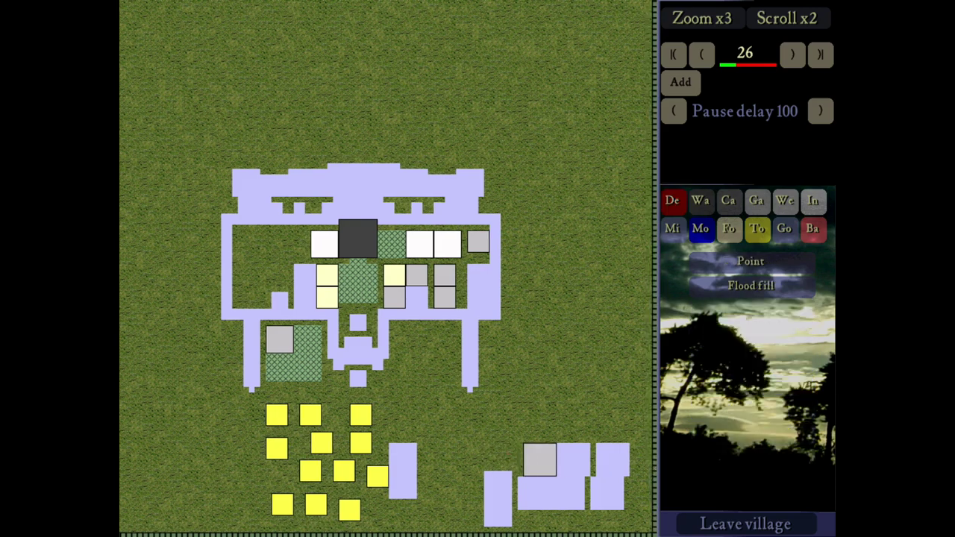
- Place an inn inside the castle's southwest corner after build step 26
{"action": "left_click", "coordinate": [757, 228]}
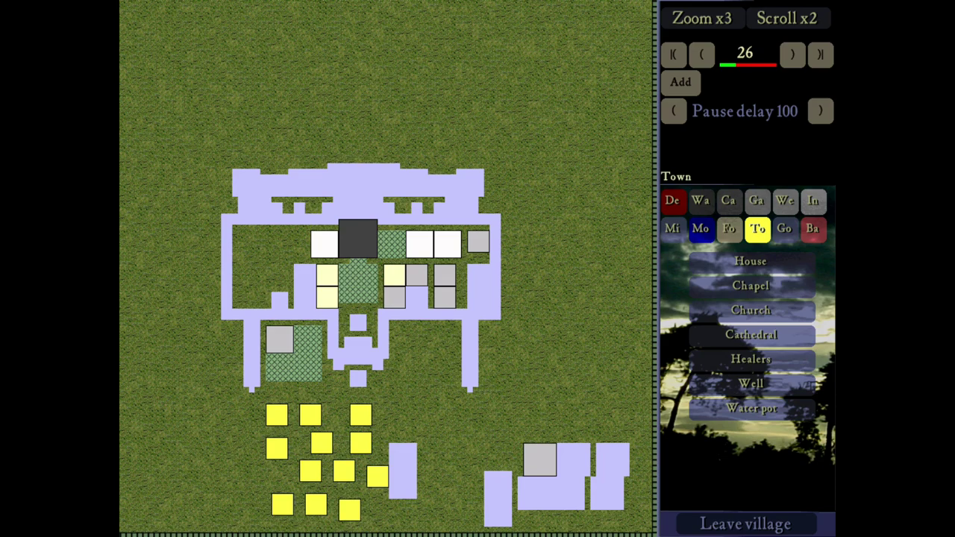
{"action": "left_click", "coordinate": [729, 228]}
{"action": "left_click", "coordinate": [751, 482]}
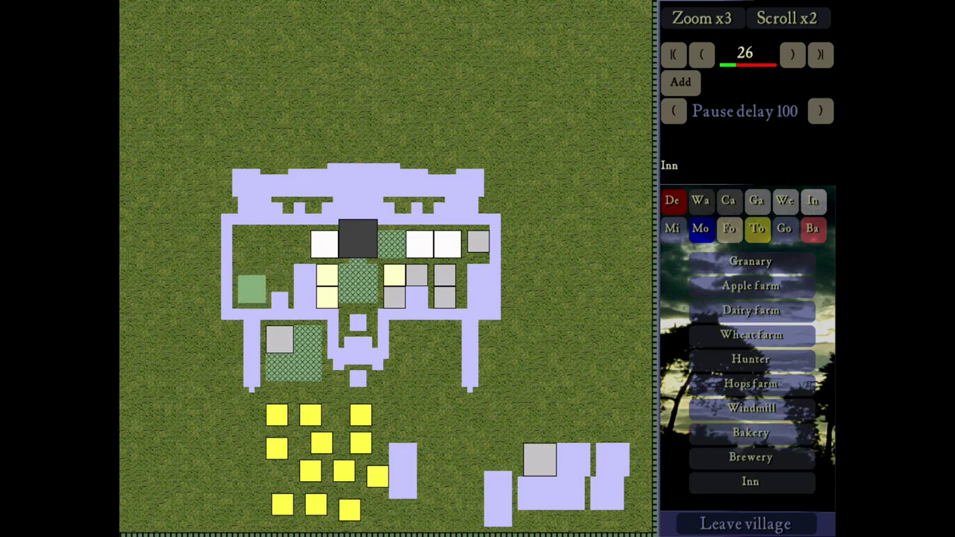
{"action": "left_click", "coordinate": [246, 294]}
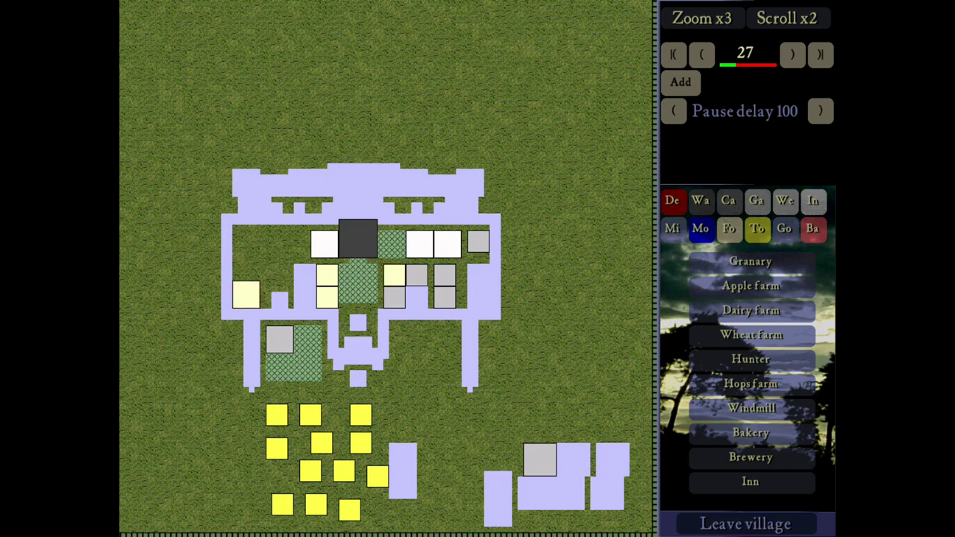
- At build step 43, move the engineers guild from south of the castle to just east of the gatehouse passage
{"action": "left_click", "coordinate": [793, 54]}
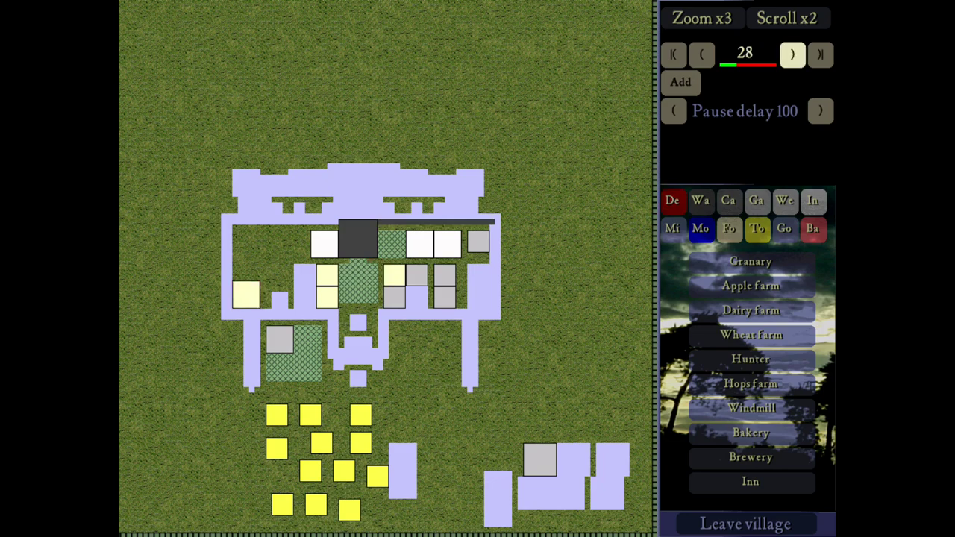
{"action": "left_click", "coordinate": [792, 54]}
{"action": "left_click", "coordinate": [792, 54]}
{"action": "left_click", "coordinate": [792, 55]}
{"action": "left_click", "coordinate": [792, 55]}
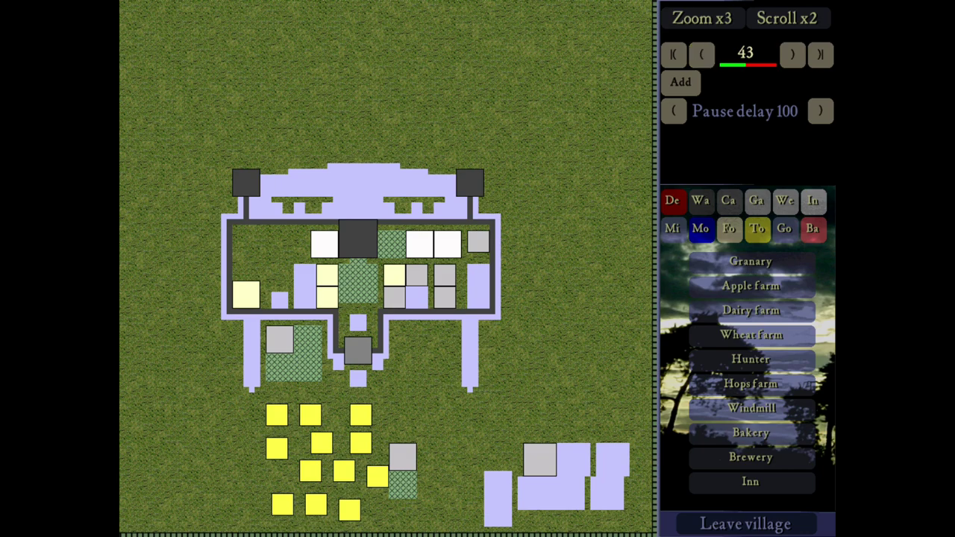
{"action": "left_click", "coordinate": [699, 200]}
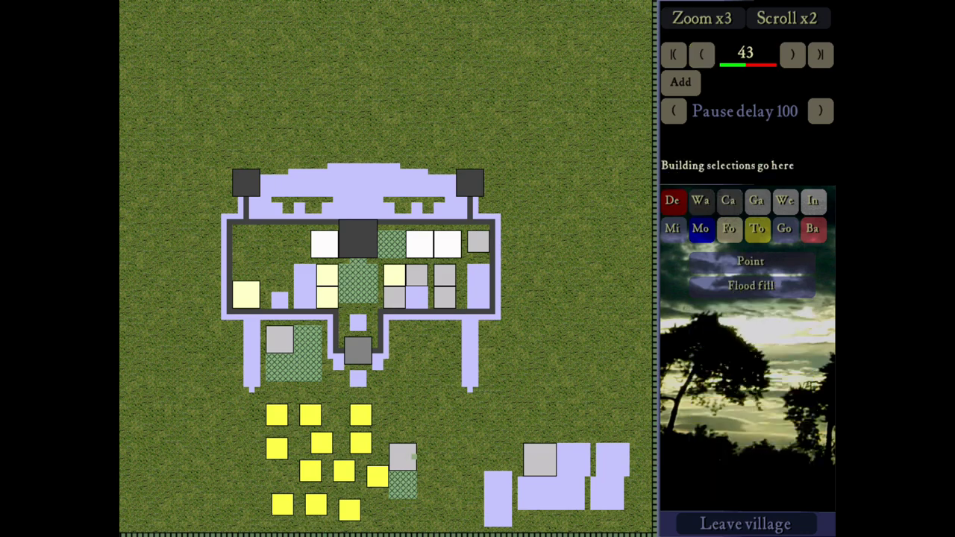
{"action": "left_click", "coordinate": [702, 54]}
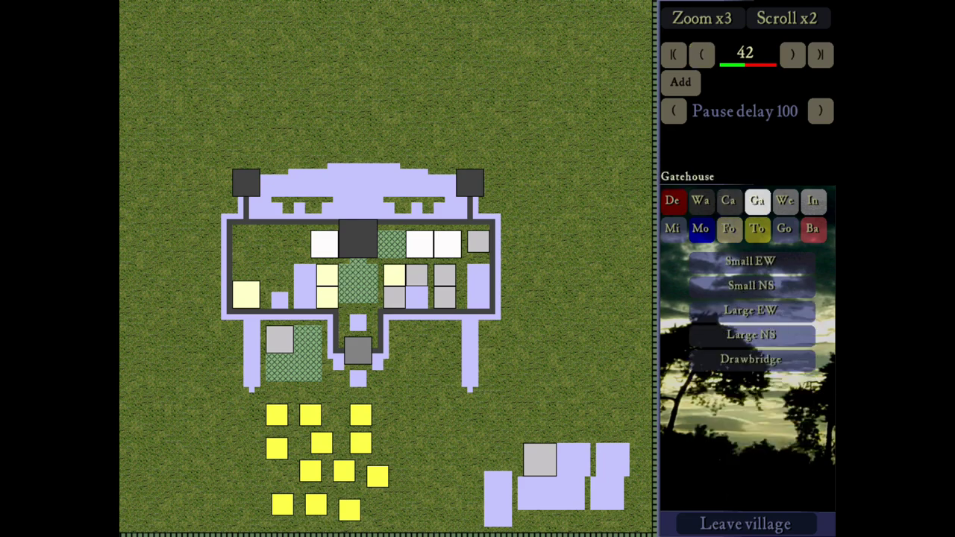
{"action": "left_click", "coordinate": [751, 432]}
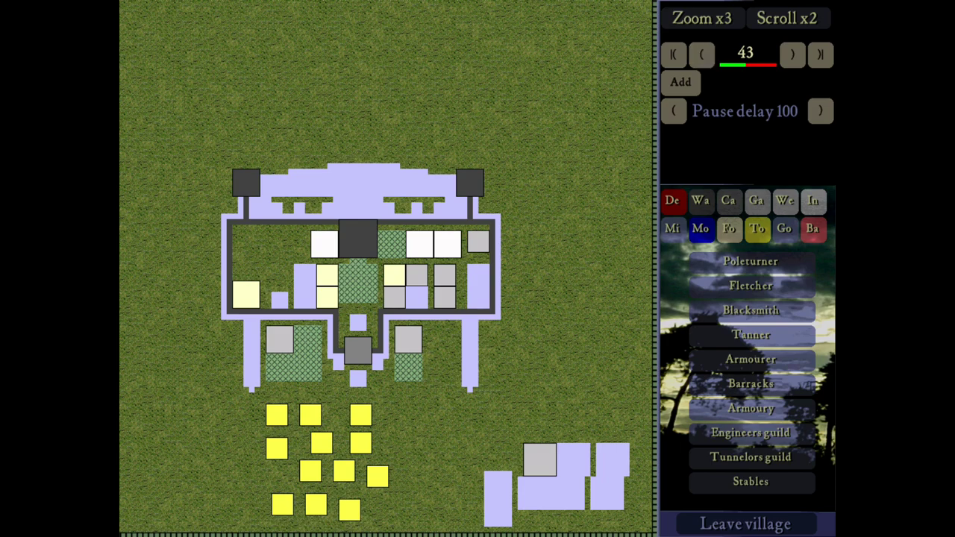
- Step the build order to about step 50 and delete the upper inn southeast of the castle
{"action": "left_click", "coordinate": [793, 54]}
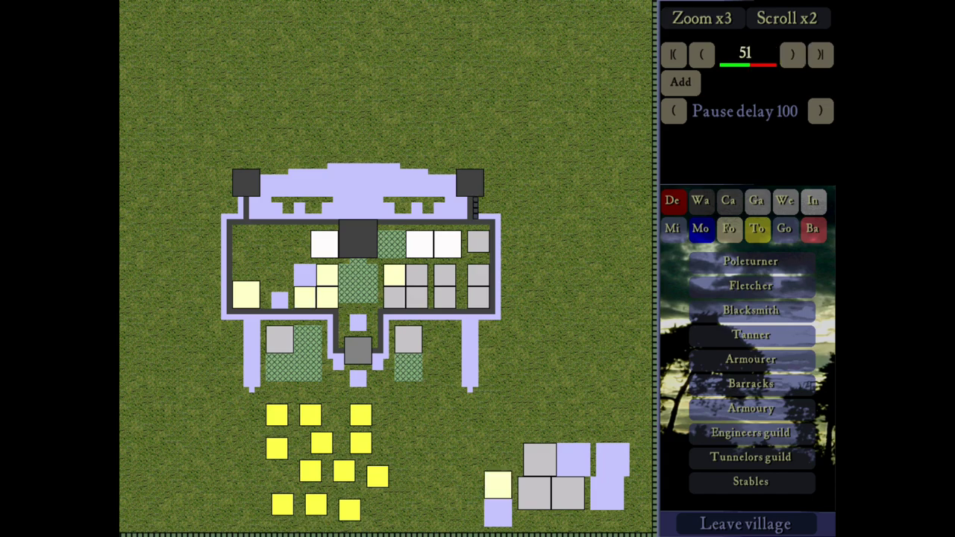
{"action": "left_click", "coordinate": [702, 54]}
{"action": "left_click", "coordinate": [702, 54]}
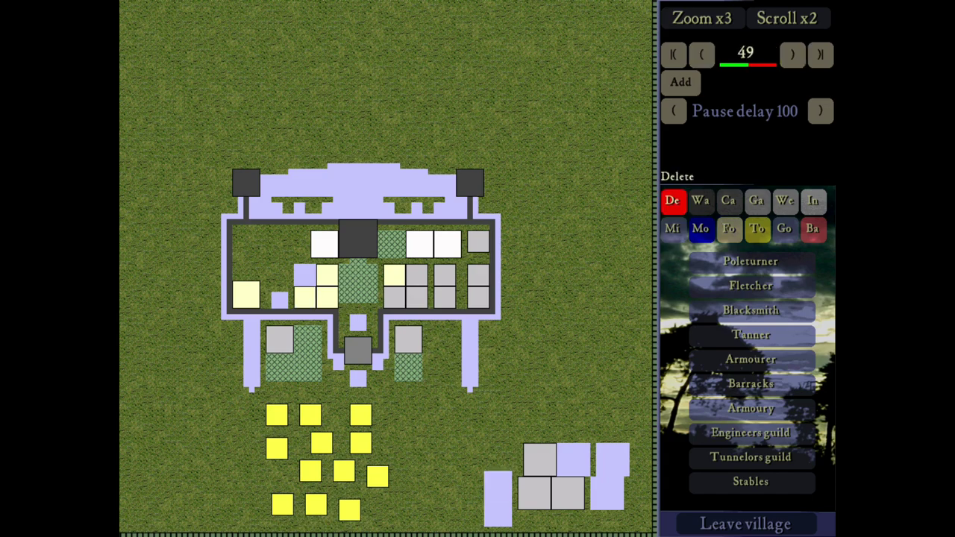
{"action": "left_click", "coordinate": [673, 201]}
{"action": "left_click", "coordinate": [498, 485]}
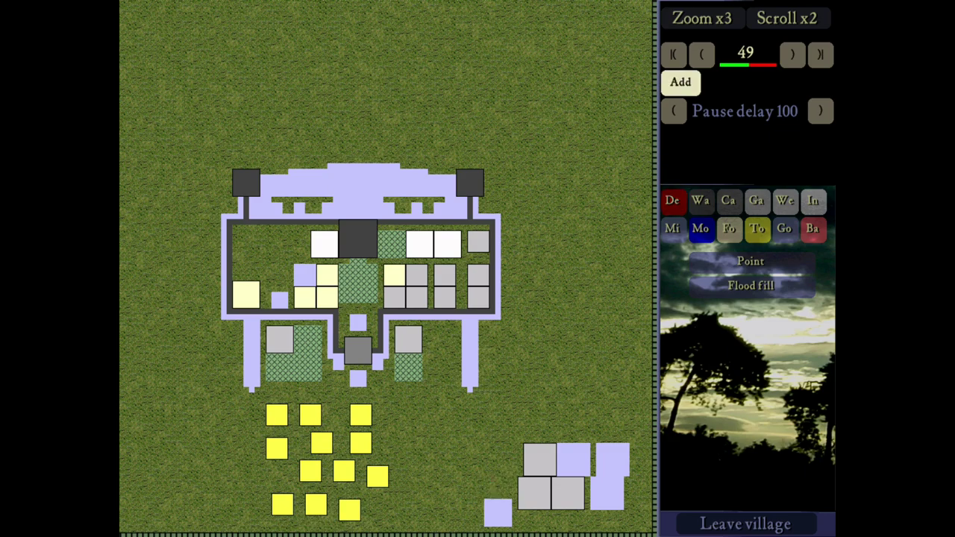
- Insert an inn after build step 49, directly north of the inn inside the castle's southwest corner
{"action": "left_click", "coordinate": [792, 54]}
{"action": "key", "text": "Left"}
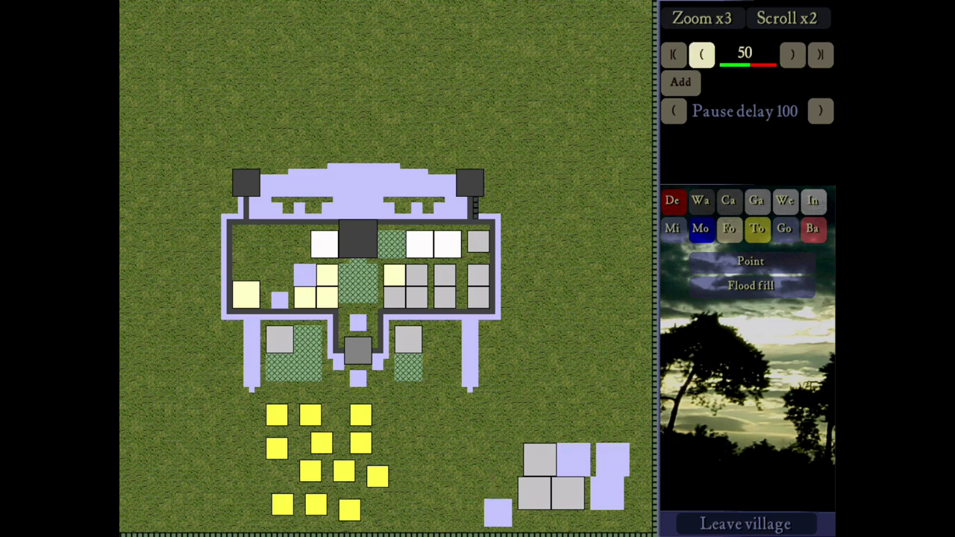
{"action": "left_click", "coordinate": [728, 229]}
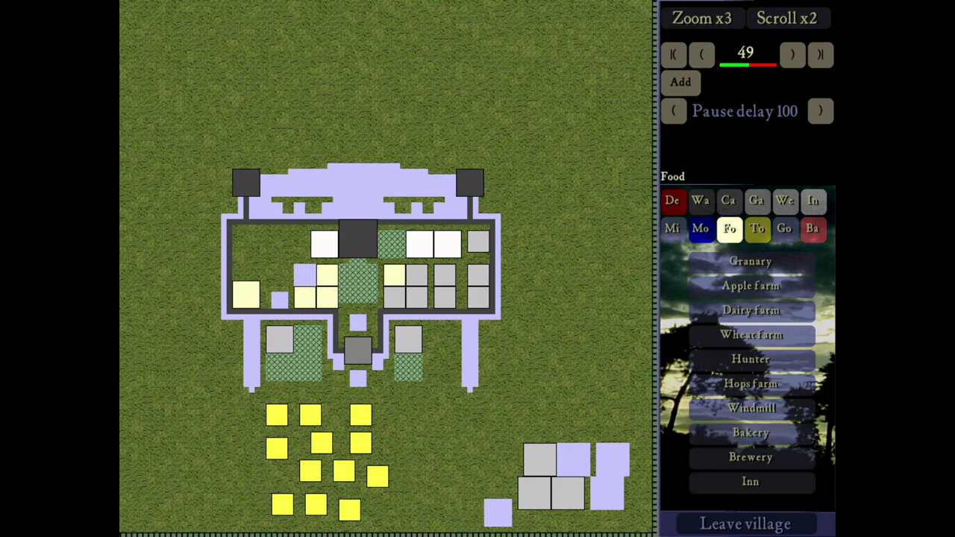
{"action": "left_click", "coordinate": [751, 482]}
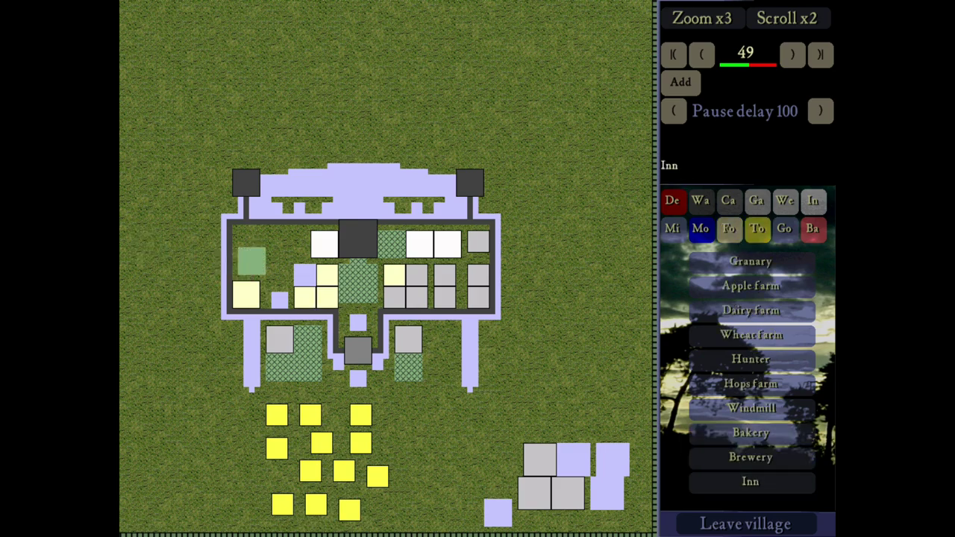
{"action": "left_click", "coordinate": [246, 267]}
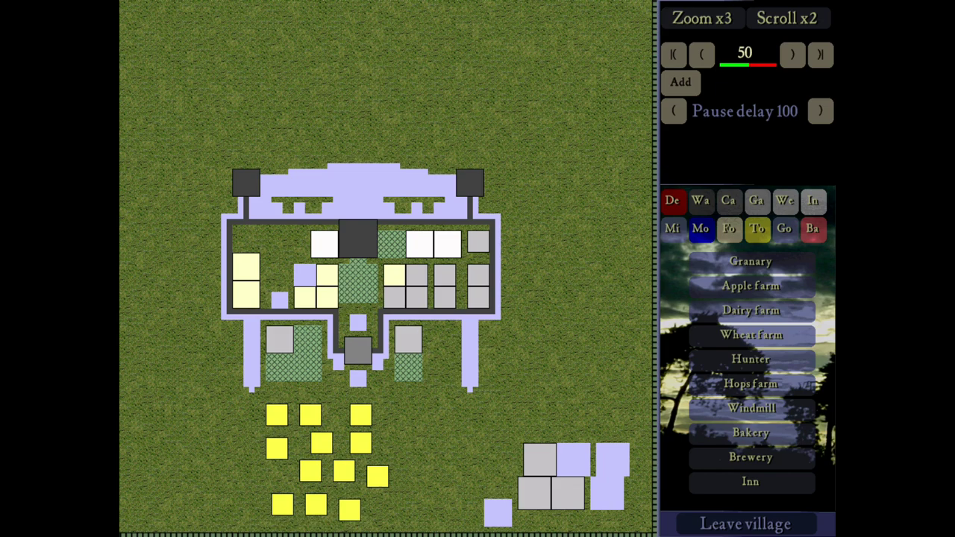
- At build step 94, move the remaining inn from southeast of the castle to inside the castle's northwest corner, north of the other two inns
{"action": "left_click", "coordinate": [792, 54]}
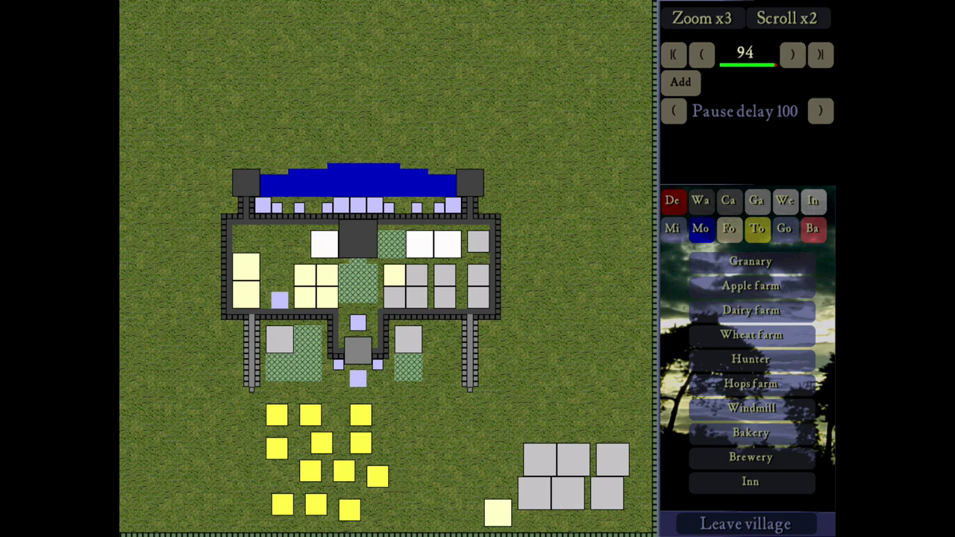
{"action": "left_click", "coordinate": [674, 204]}
{"action": "left_click", "coordinate": [492, 507]}
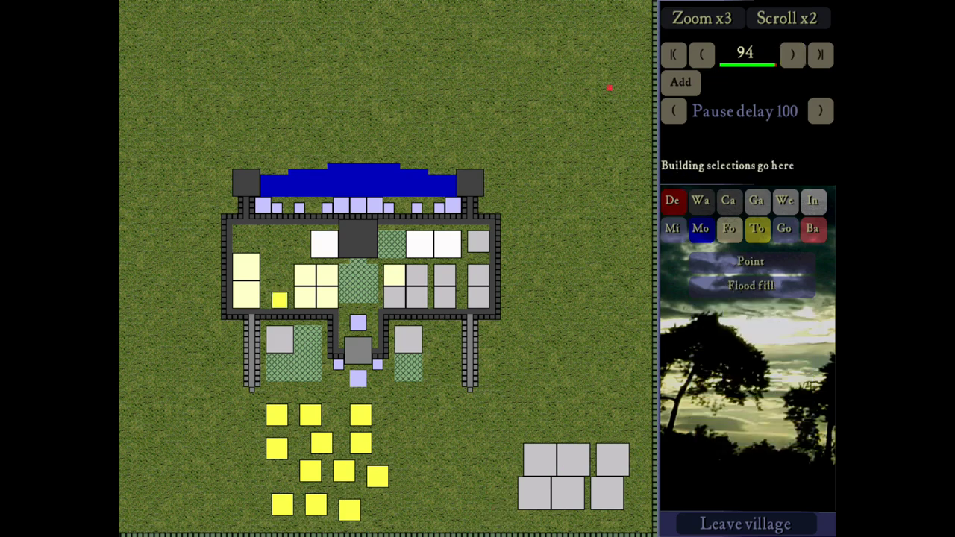
{"action": "left_click", "coordinate": [702, 55]}
{"action": "left_click", "coordinate": [757, 229]}
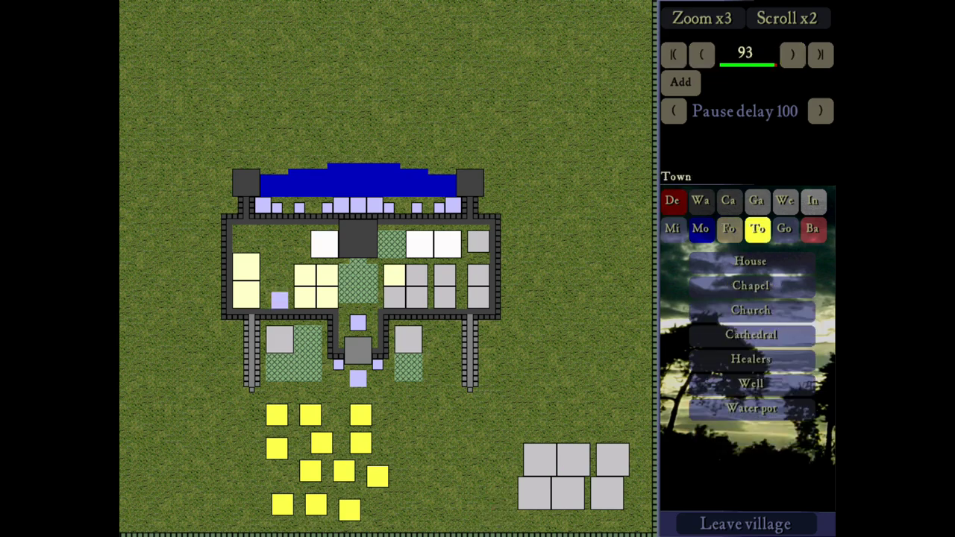
{"action": "left_click", "coordinate": [729, 229]}
{"action": "left_click", "coordinate": [751, 482]}
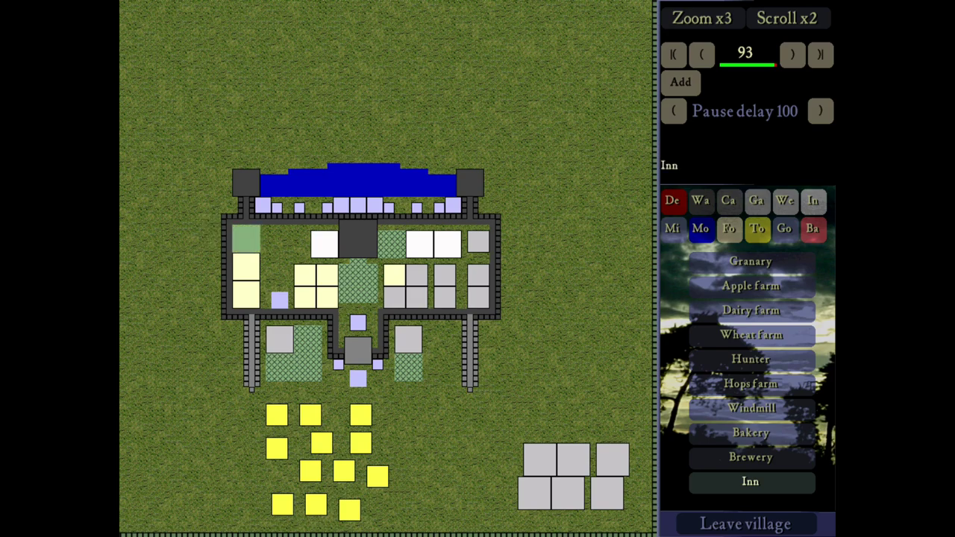
{"action": "left_click", "coordinate": [246, 238]}
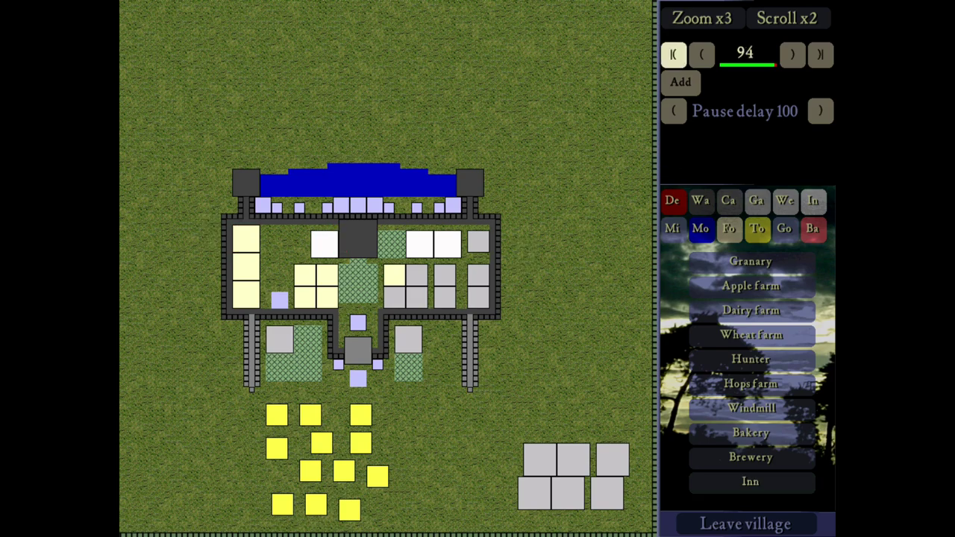
- Replay the build order from the start to step 26 and delete the stables southeast of the castle
{"action": "left_click", "coordinate": [673, 55]}
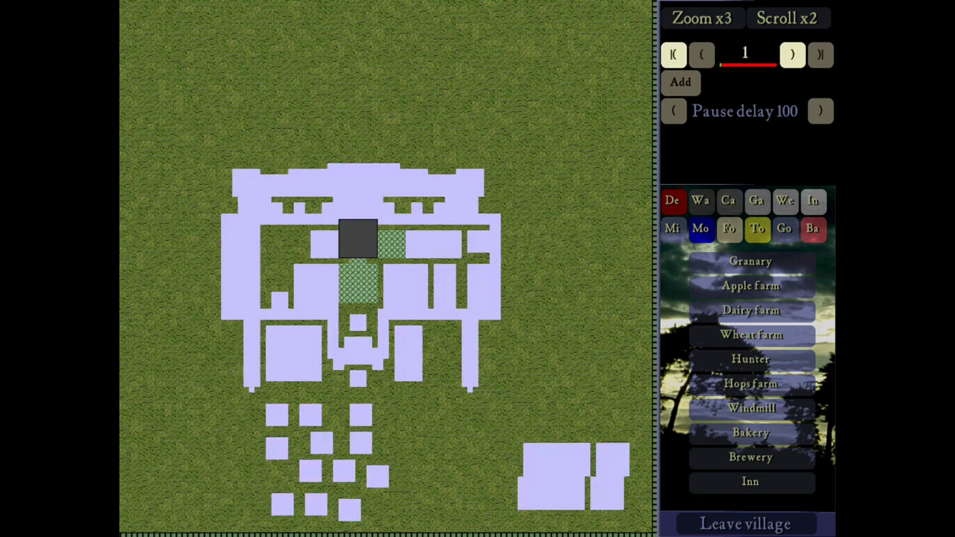
{"action": "left_click", "coordinate": [792, 55]}
{"action": "left_click", "coordinate": [792, 55]}
{"action": "left_click", "coordinate": [792, 54]}
{"action": "left_click", "coordinate": [792, 54]}
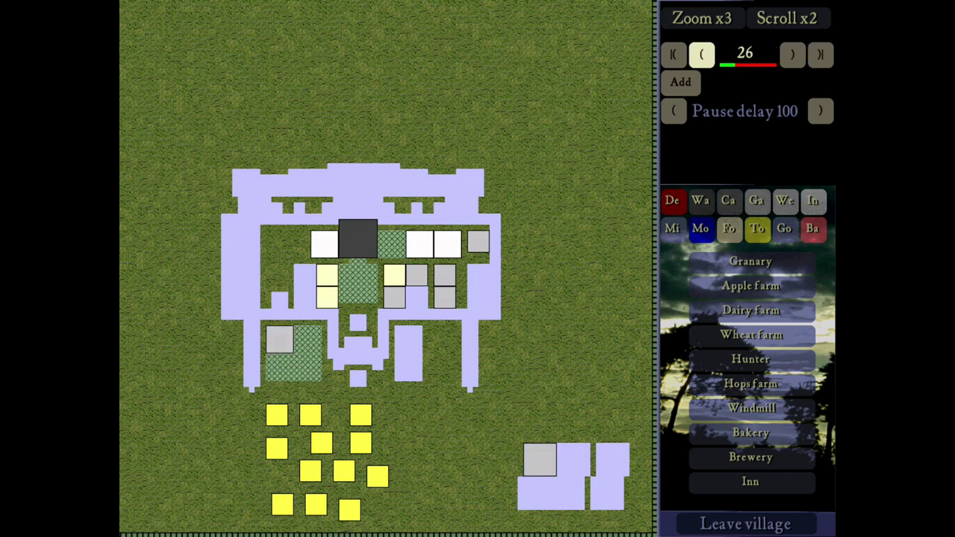
{"action": "left_click", "coordinate": [672, 200]}
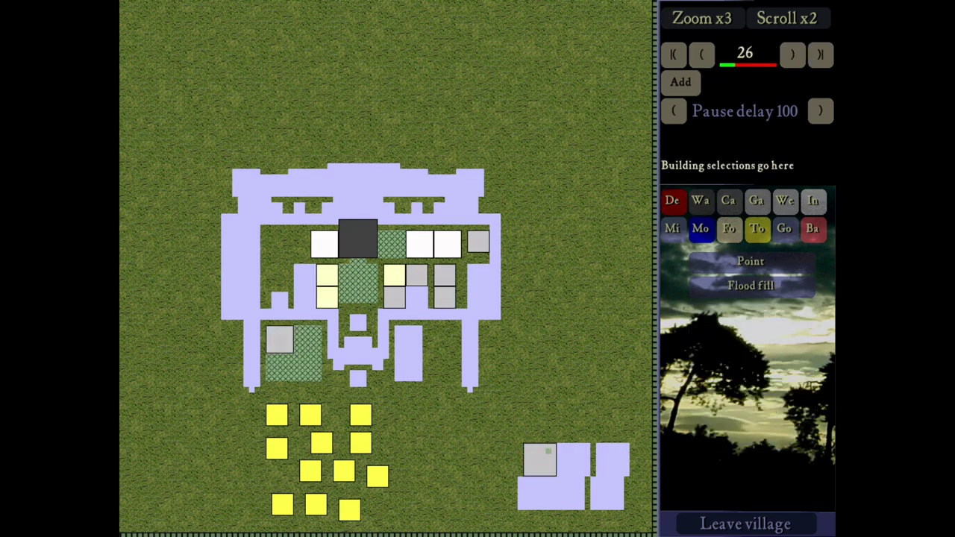
{"action": "left_click", "coordinate": [543, 448]}
- Insert stables after build step 25, just outside the castle's south wall against the east low wall
{"action": "left_click", "coordinate": [701, 55]}
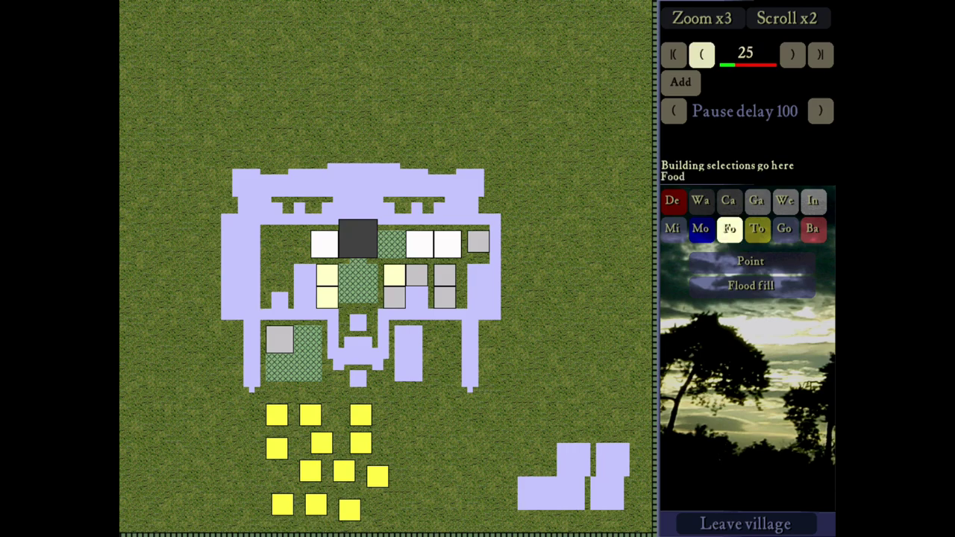
{"action": "left_click", "coordinate": [757, 200]}
{"action": "left_click", "coordinate": [784, 200]}
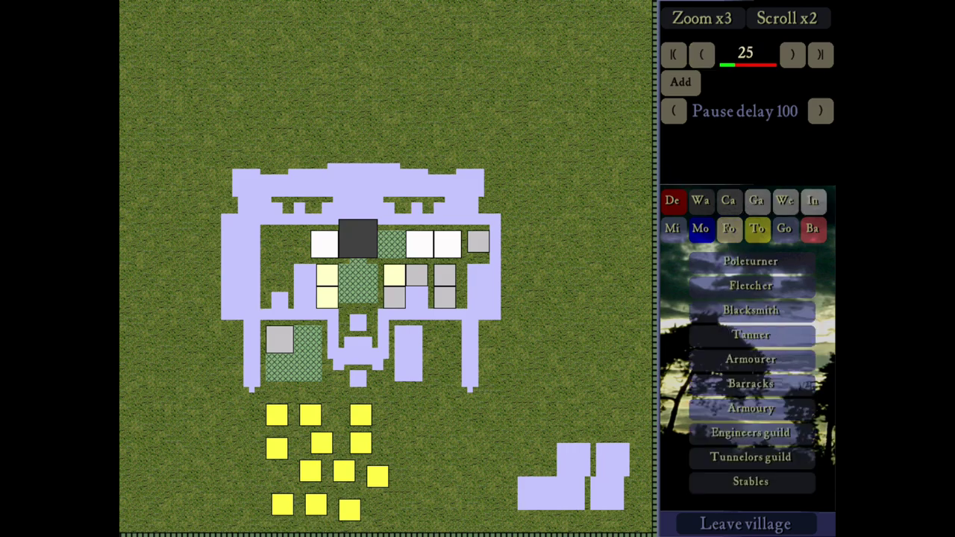
{"action": "left_click", "coordinate": [751, 482]}
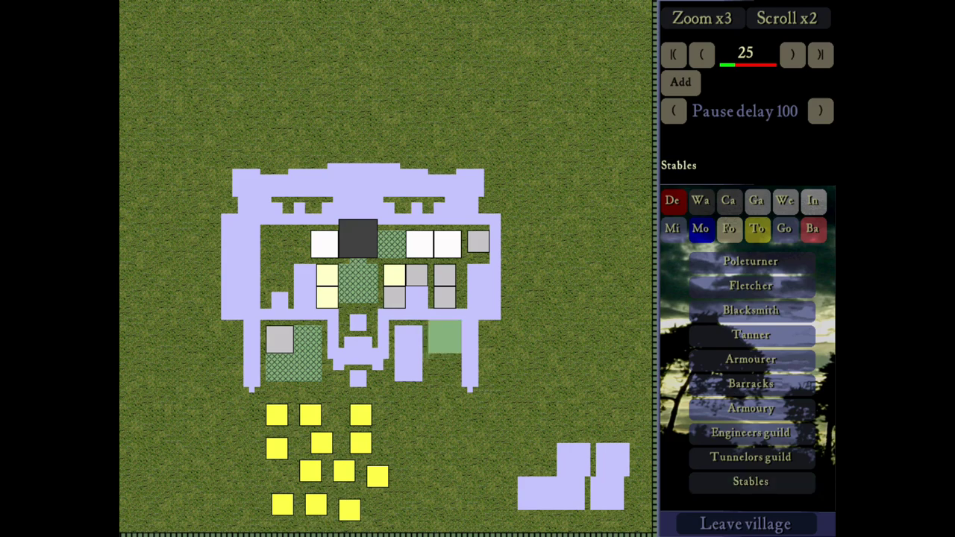
{"action": "left_click", "coordinate": [445, 337]}
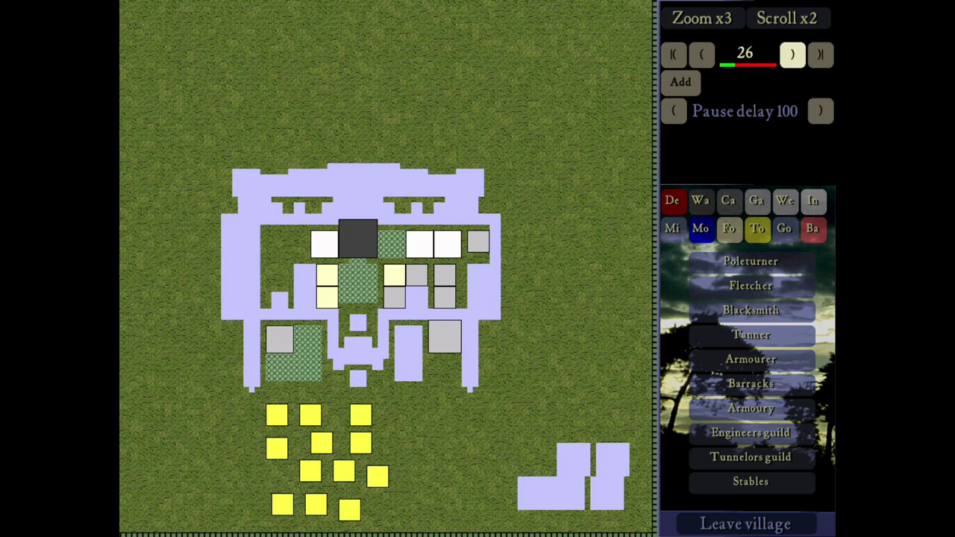
- Advance the build order to step 44 and delete the southwesternmost stables in the group southeast of the castle
{"action": "left_click", "coordinate": [793, 55]}
{"action": "left_click", "coordinate": [792, 54]}
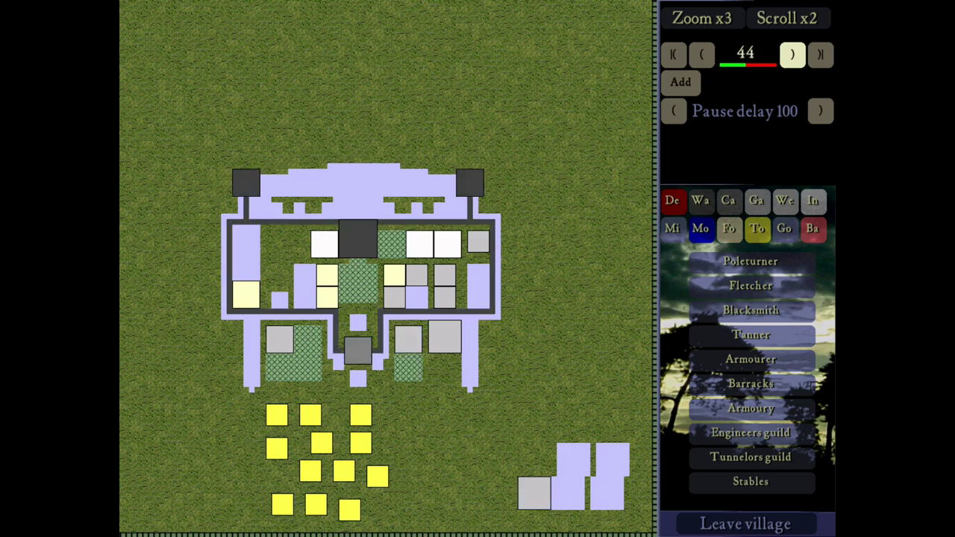
{"action": "left_click", "coordinate": [673, 201]}
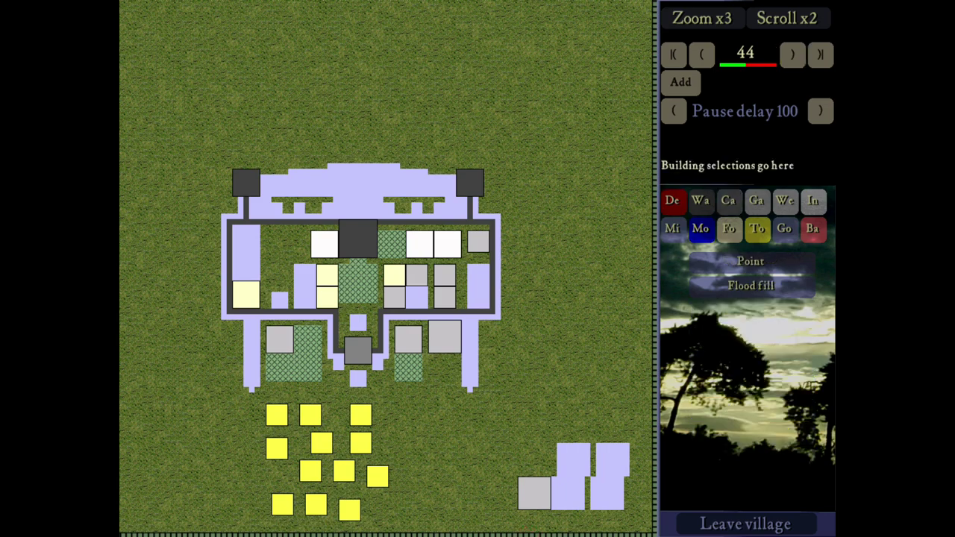
{"action": "left_click", "coordinate": [532, 502]}
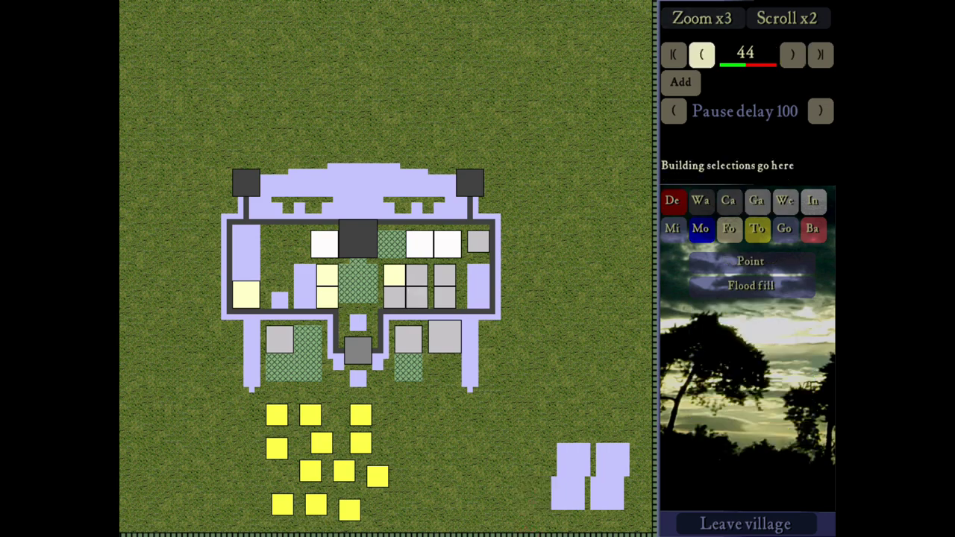
- Insert stables after build step 43, directly south of the stables beside the east low wall
{"action": "left_click", "coordinate": [702, 53]}
{"action": "left_click", "coordinate": [756, 200]}
{"action": "left_click", "coordinate": [784, 200]}
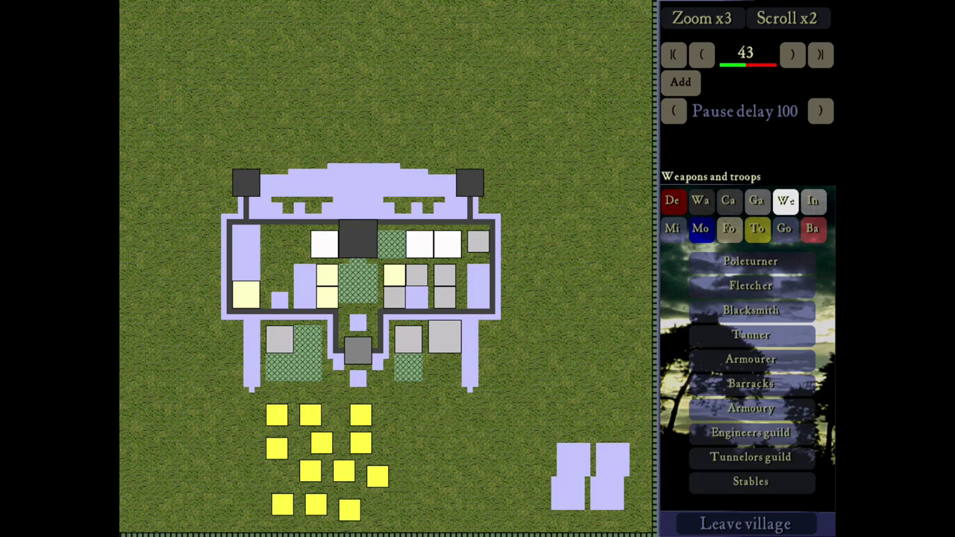
{"action": "left_click", "coordinate": [750, 482]}
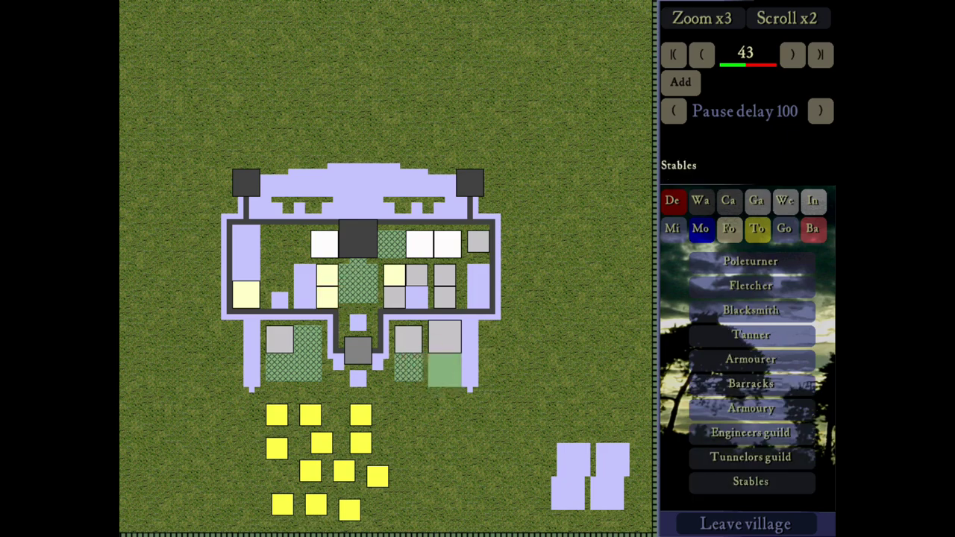
{"action": "left_click", "coordinate": [445, 370]}
{"action": "right_click", "coordinate": [433, 404]}
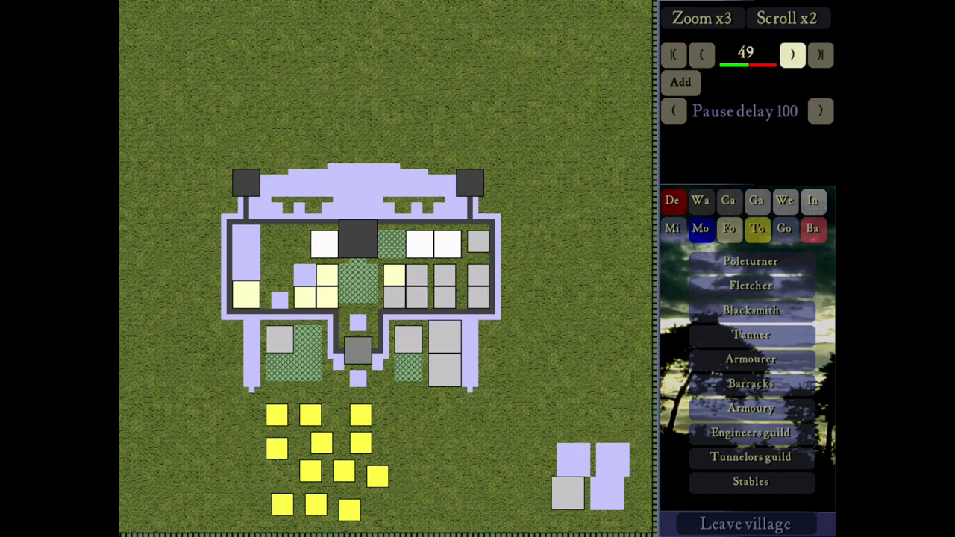
- Step the build order to the next stables southeast of the castle and delete them
{"action": "left_click", "coordinate": [700, 55]}
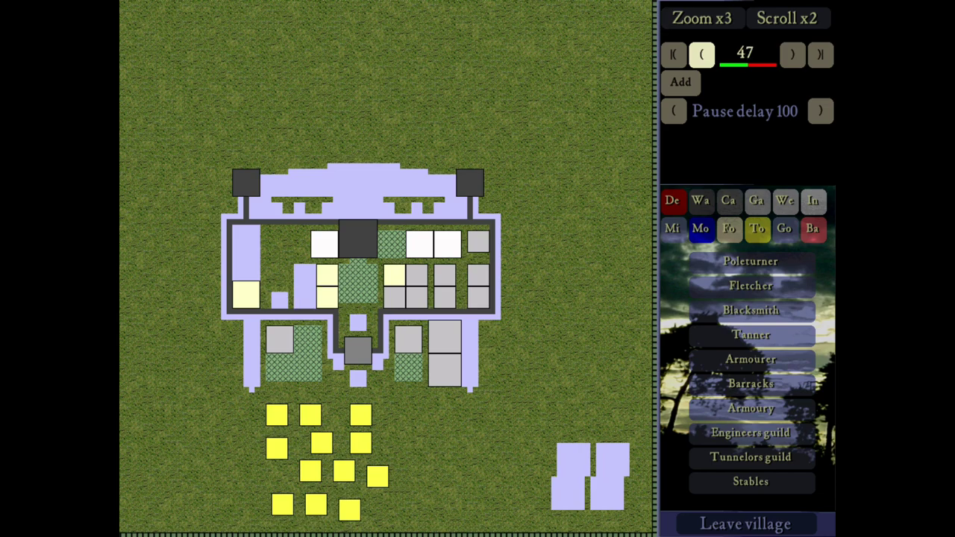
{"action": "left_click", "coordinate": [672, 200]}
{"action": "left_click", "coordinate": [564, 488]}
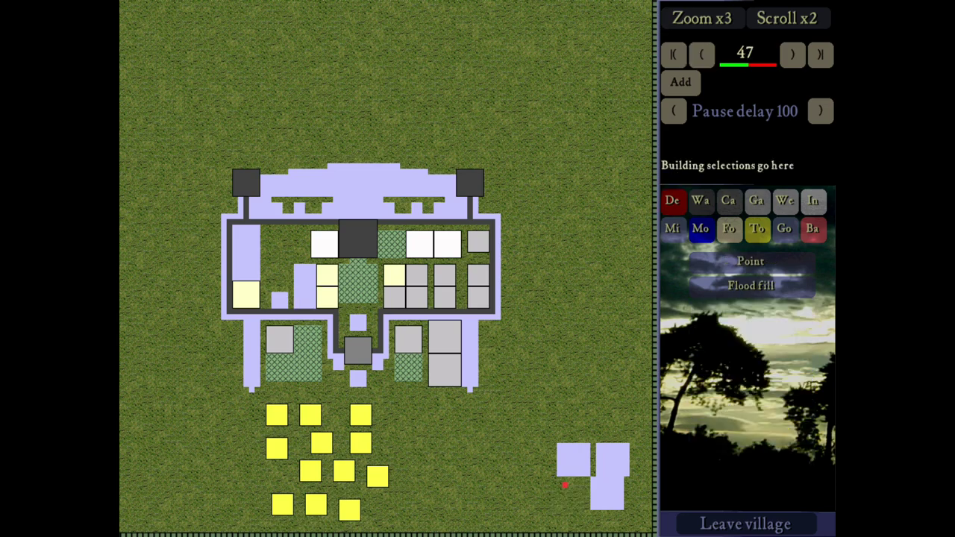
- Insert a third stables after build step 46, directly south of the two stables beside the east low wall
{"action": "left_click", "coordinate": [701, 55]}
{"action": "left_click", "coordinate": [756, 201]}
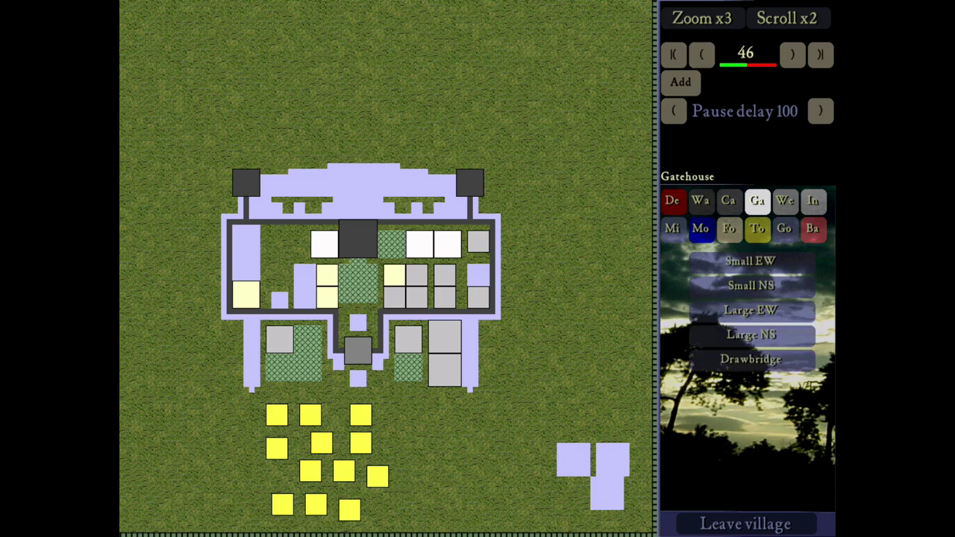
{"action": "left_click", "coordinate": [785, 201]}
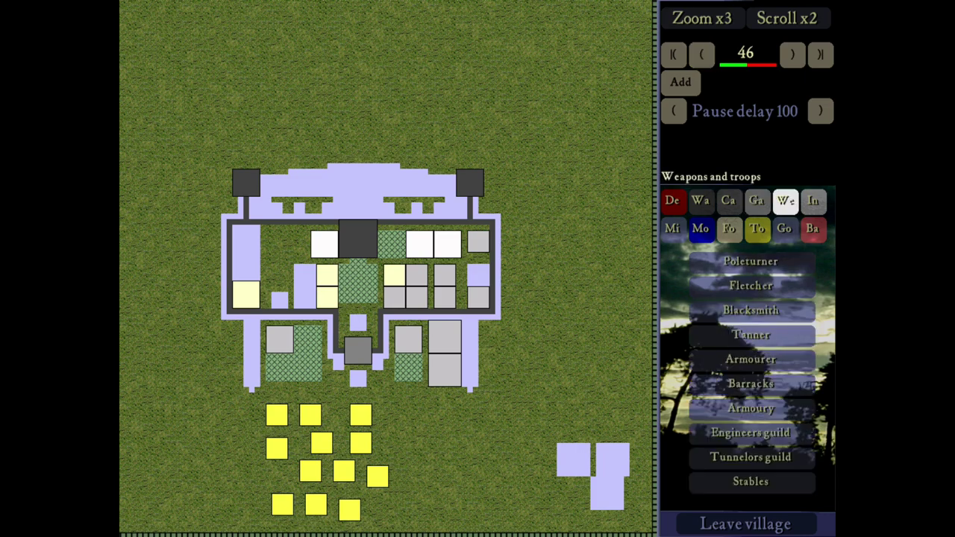
{"action": "key", "text": "Up"}
{"action": "key", "text": "Return"}
{"action": "key", "text": "Left"}
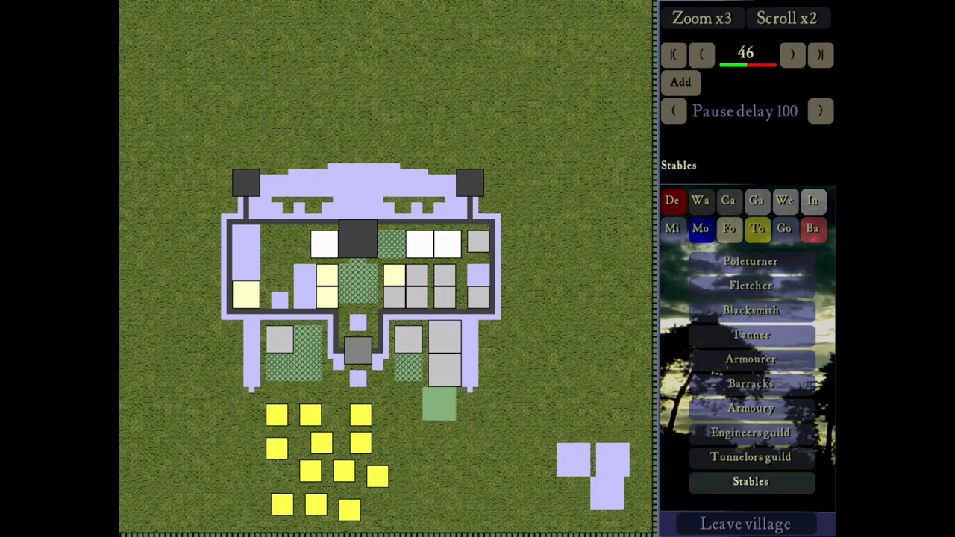
{"action": "key", "text": "Right"}
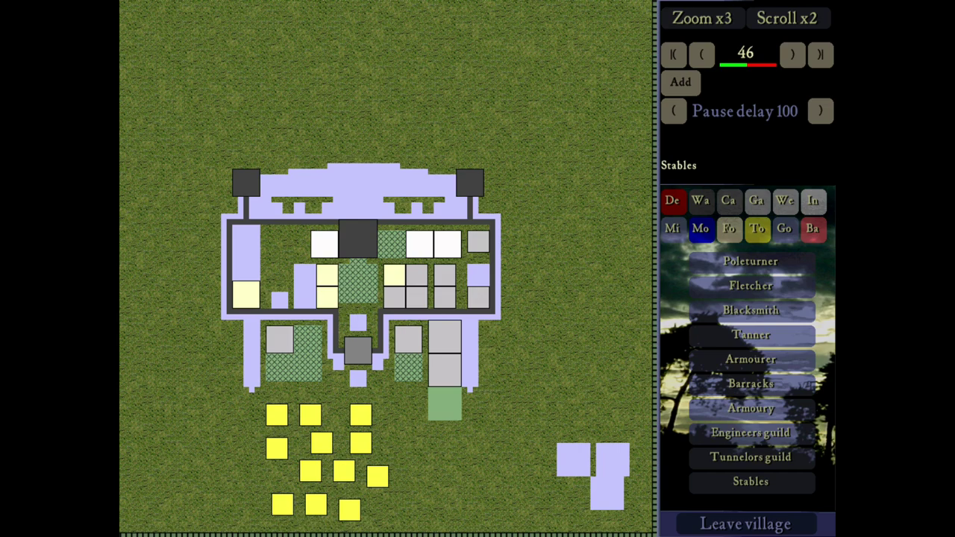
{"action": "key", "text": "Return"}
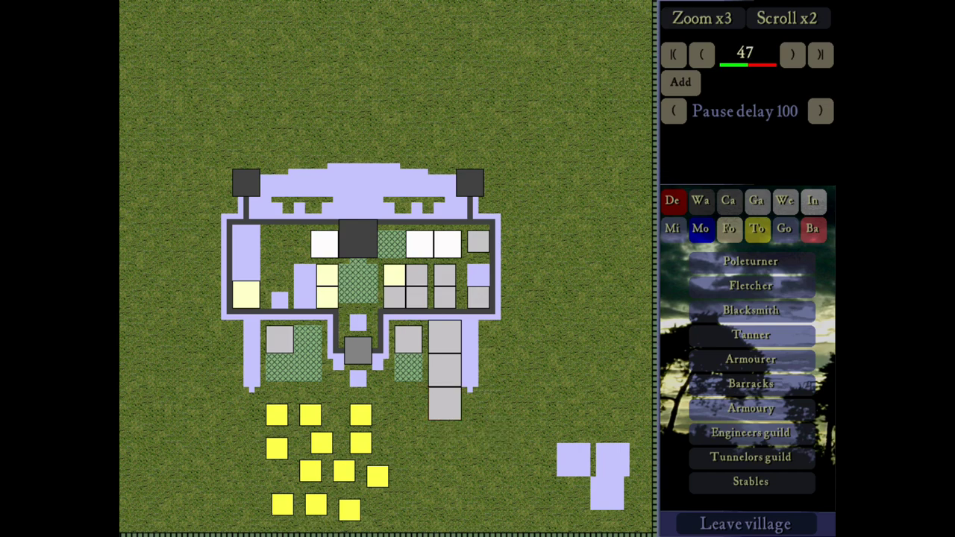
- Advance the build order to step 90, delete the western stables in the remaining southeast group, and go back to step 89
{"action": "key", "text": "Up"}
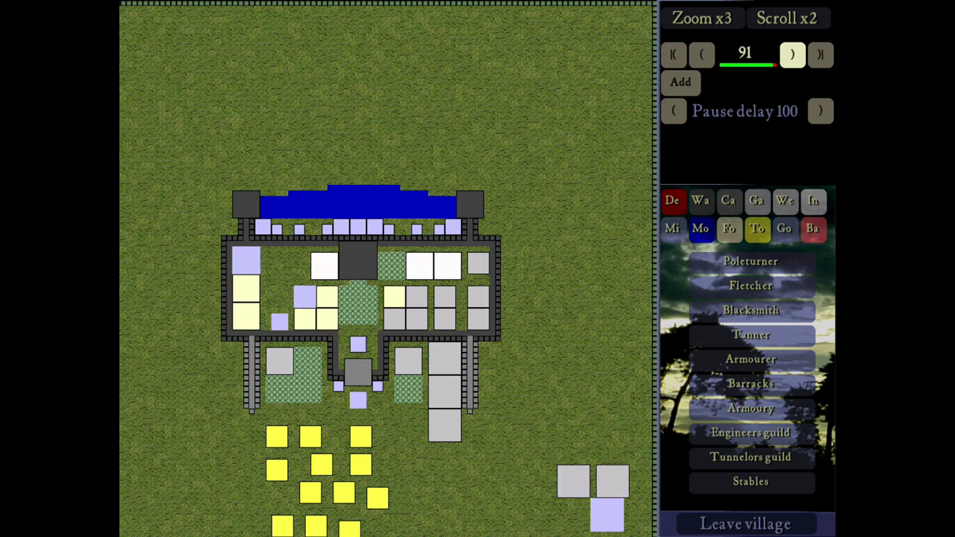
{"action": "left_click", "coordinate": [702, 54]}
{"action": "left_click", "coordinate": [672, 200]}
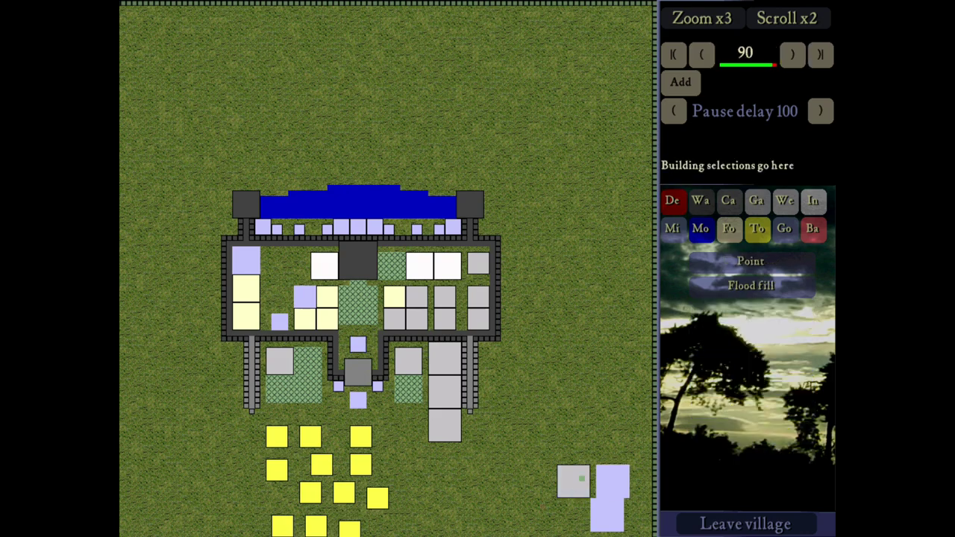
{"action": "left_click", "coordinate": [581, 479]}
{"action": "left_click", "coordinate": [701, 55]}
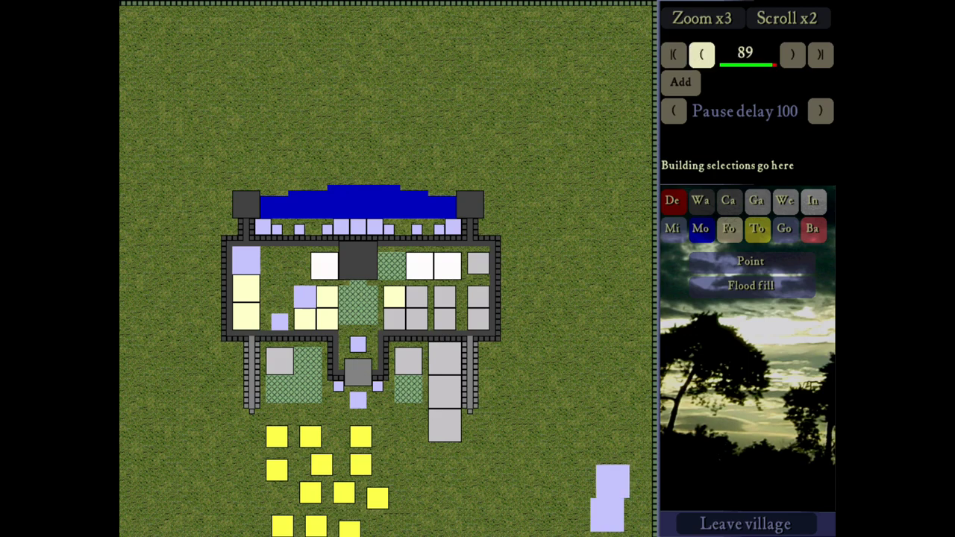
- Insert stables after build step 89, directly west of the southernmost stables beside the east low wall
{"action": "left_click", "coordinate": [793, 55]}
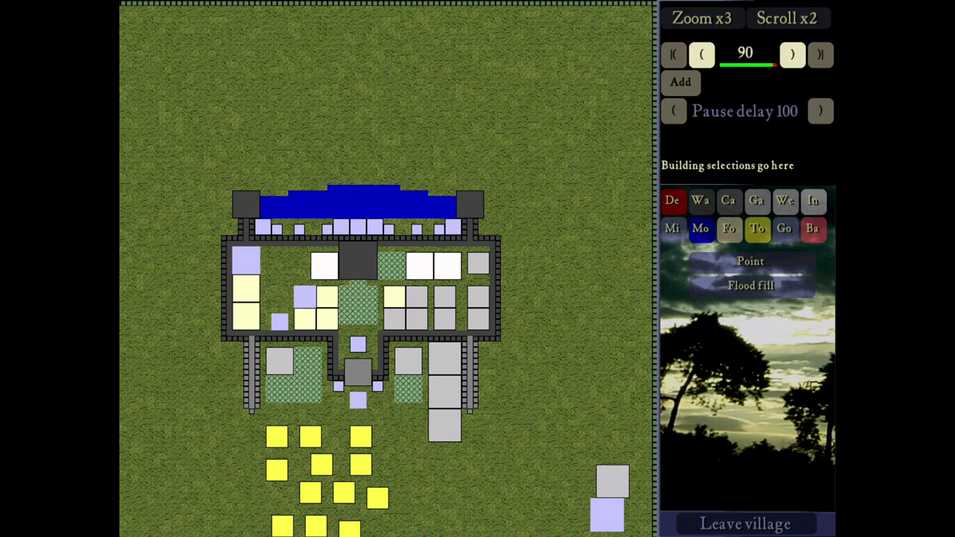
{"action": "left_click", "coordinate": [702, 54]}
{"action": "left_click", "coordinate": [785, 200]}
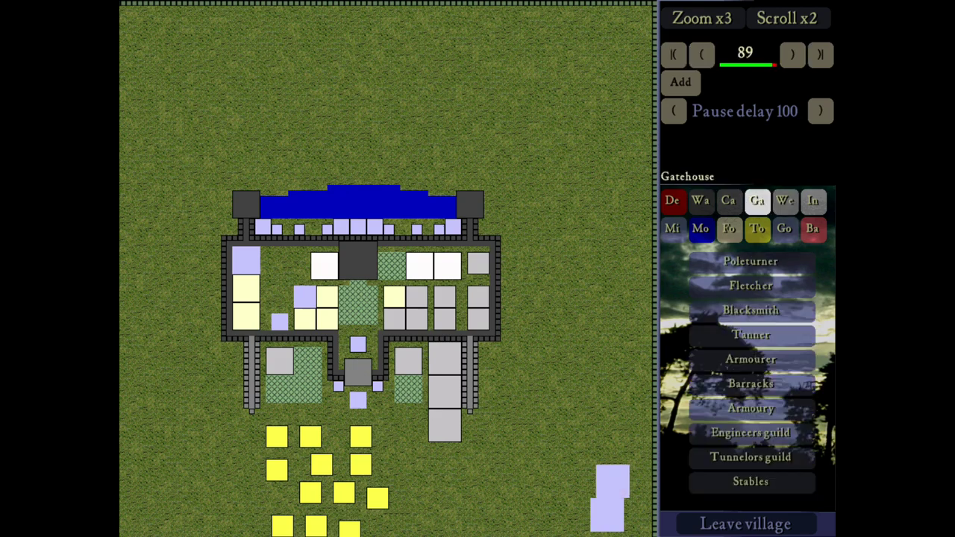
{"action": "left_click", "coordinate": [756, 200]}
{"action": "left_click", "coordinate": [785, 200]}
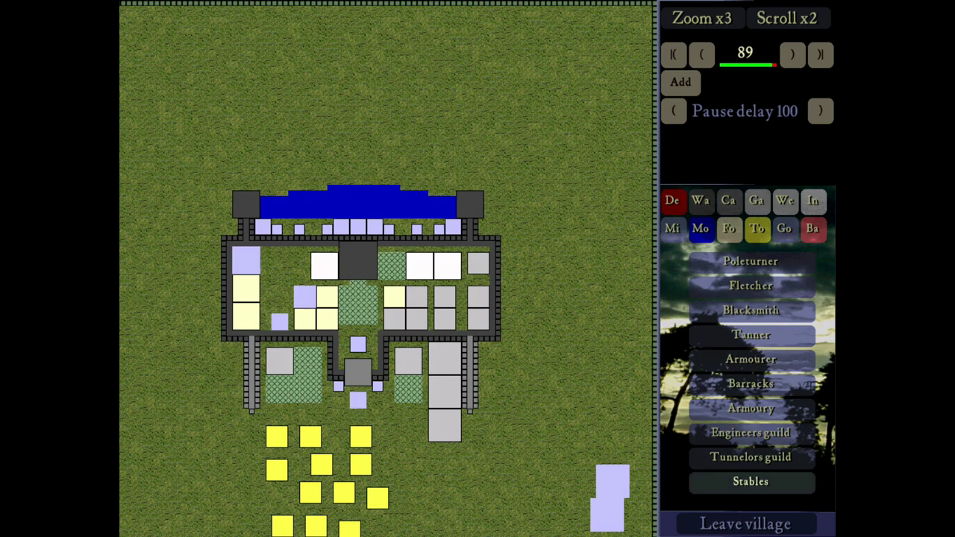
{"action": "left_click", "coordinate": [751, 482]}
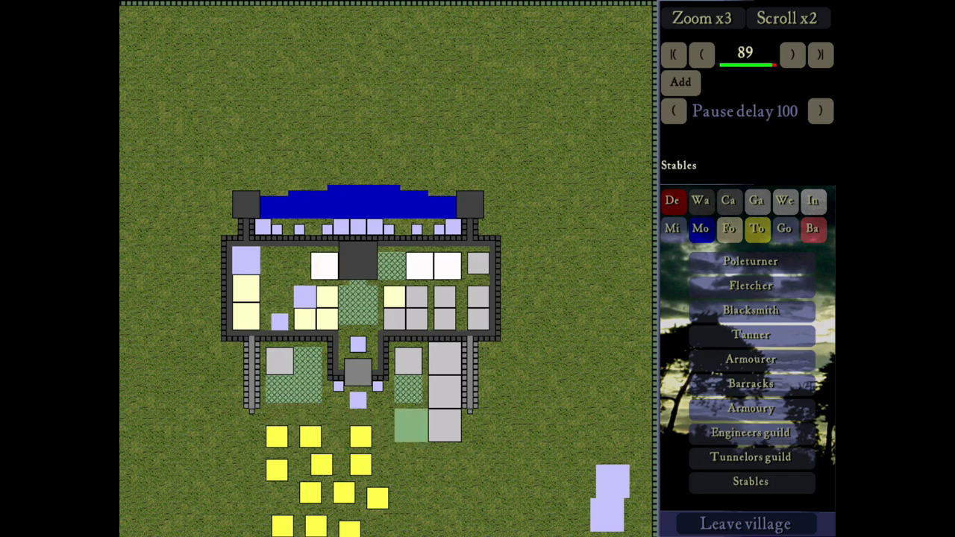
{"action": "left_click", "coordinate": [411, 426]}
{"action": "right_click", "coordinate": [467, 436]}
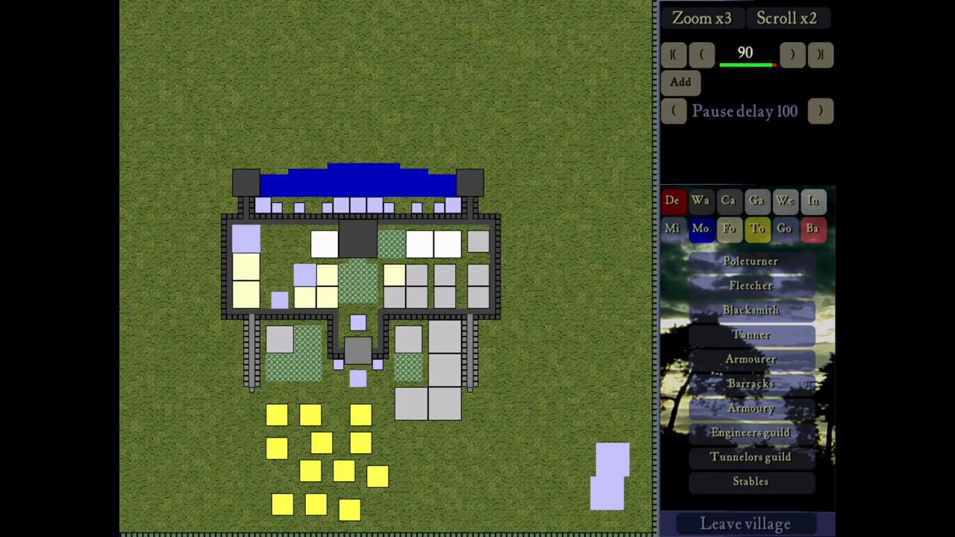
- Advance the build order to step 91 and delete the three northernmost houses in the cluster south of the castle
{"action": "left_click", "coordinate": [792, 54]}
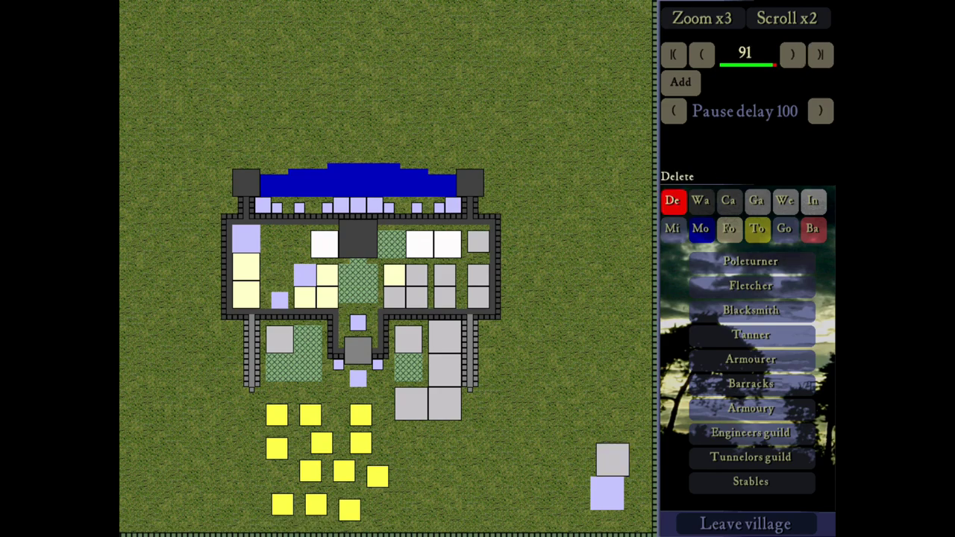
{"action": "left_click", "coordinate": [671, 200]}
{"action": "left_click", "coordinate": [274, 418]}
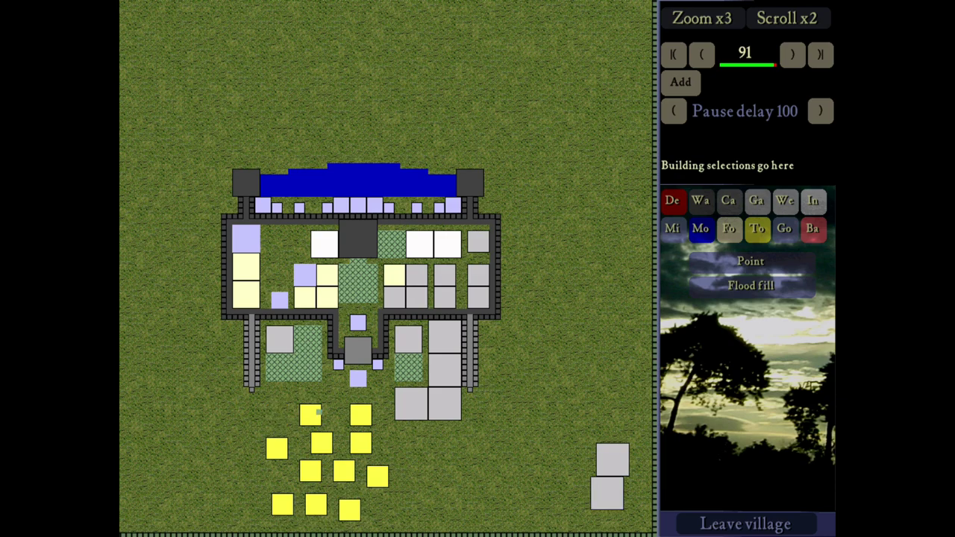
{"action": "left_click", "coordinate": [316, 413]}
{"action": "left_click", "coordinate": [353, 417]}
- Step the build order back to 87 and delete the northern one of the two outlying stables southeast of the castle
{"action": "left_click", "coordinate": [701, 54]}
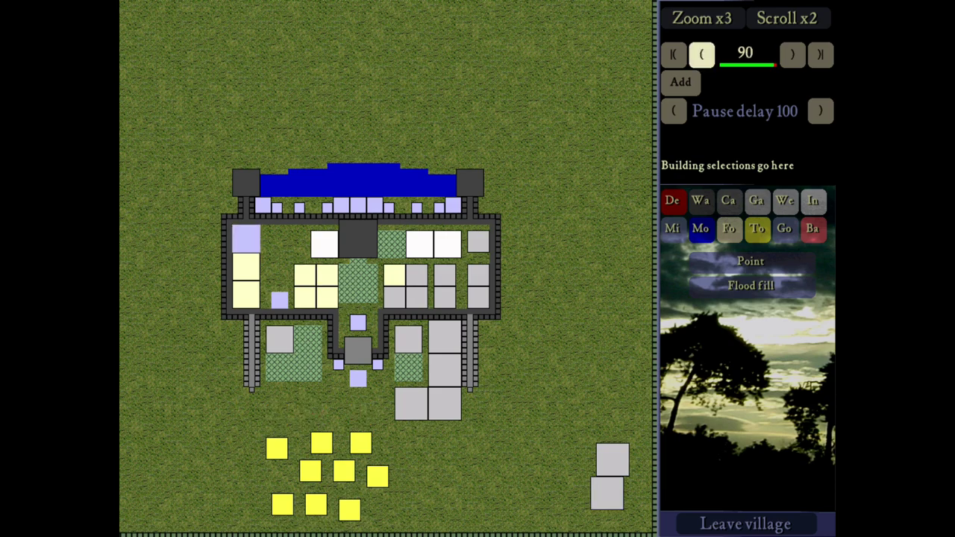
{"action": "left_click", "coordinate": [702, 54]}
{"action": "left_click", "coordinate": [701, 54]}
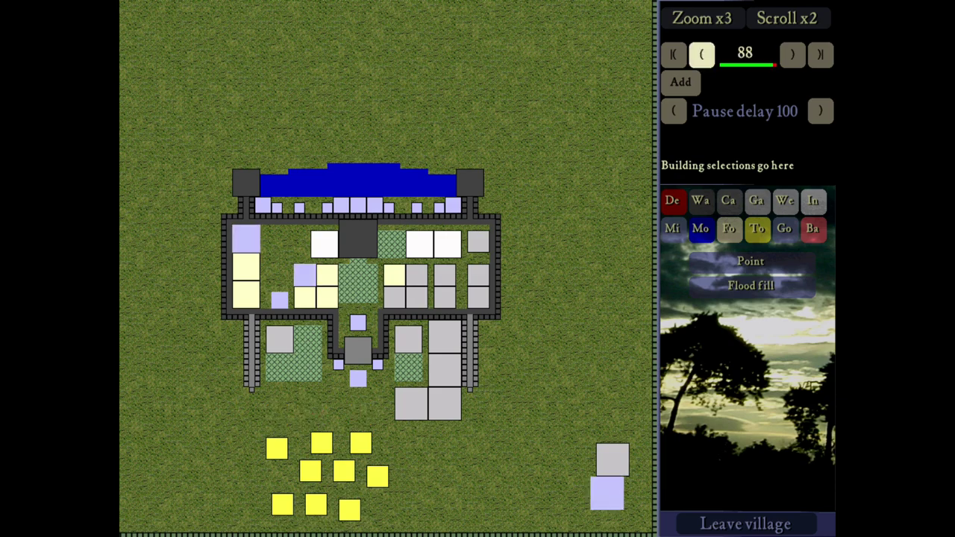
{"action": "left_click", "coordinate": [701, 53]}
{"action": "left_click", "coordinate": [671, 200]}
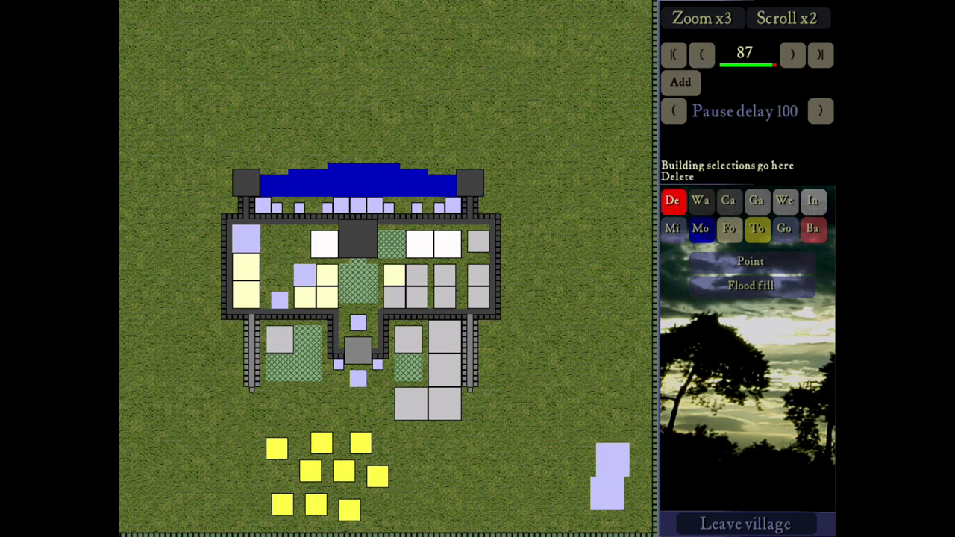
{"action": "left_click", "coordinate": [615, 446]}
{"action": "right_click", "coordinate": [616, 447]}
- Insert stables after build step 87, just southeast of the west low wall's southern end, mirroring the stables on the east side
{"action": "left_click", "coordinate": [702, 53]}
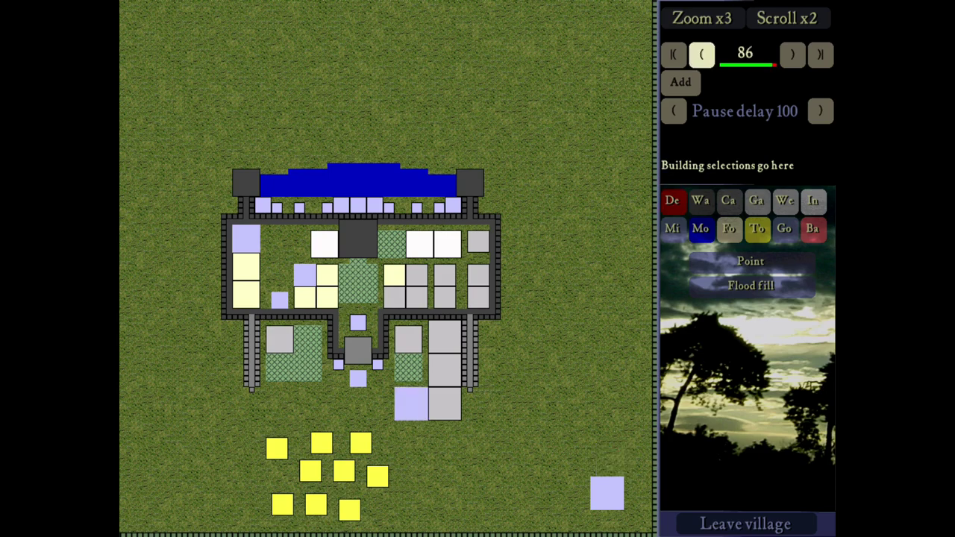
{"action": "left_click", "coordinate": [792, 53]}
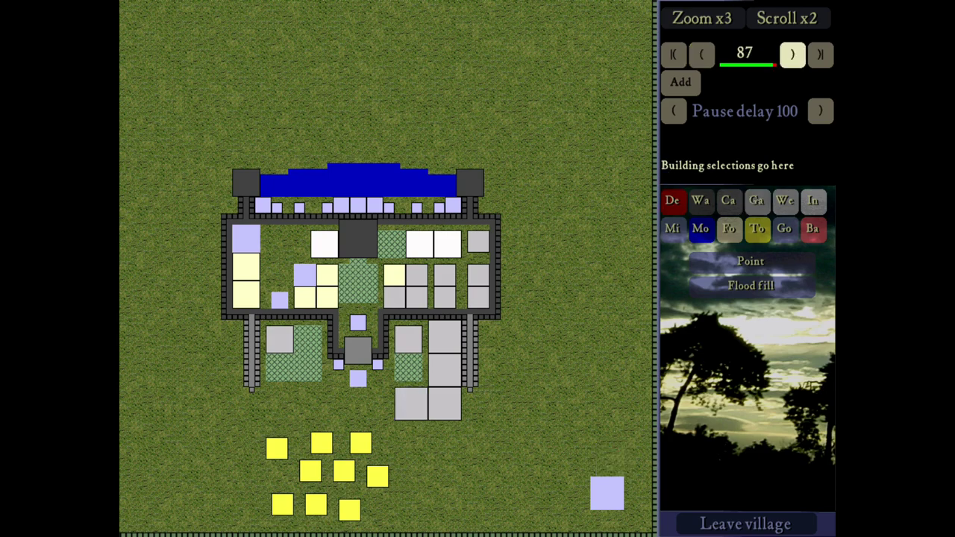
{"action": "left_click", "coordinate": [784, 200]}
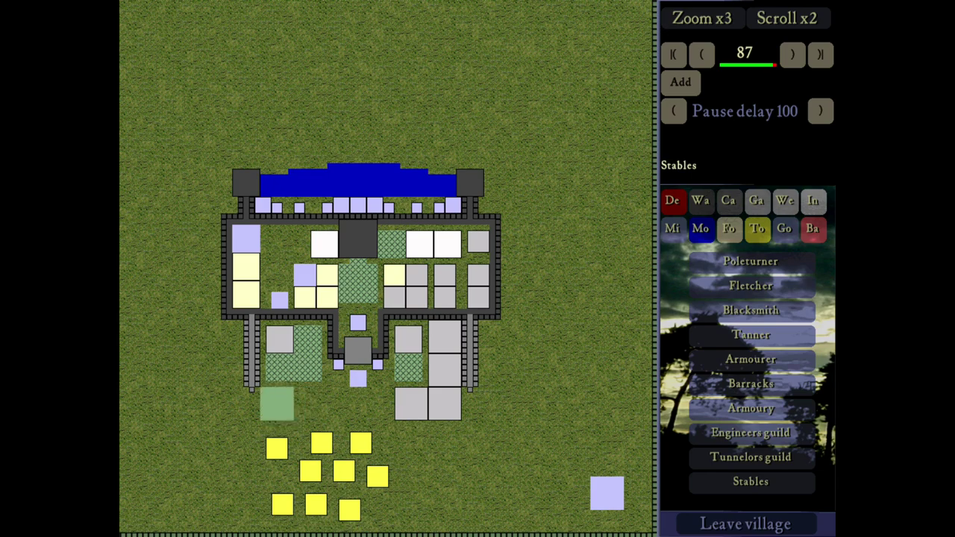
{"action": "left_click", "coordinate": [277, 403]}
{"action": "right_click", "coordinate": [373, 399]}
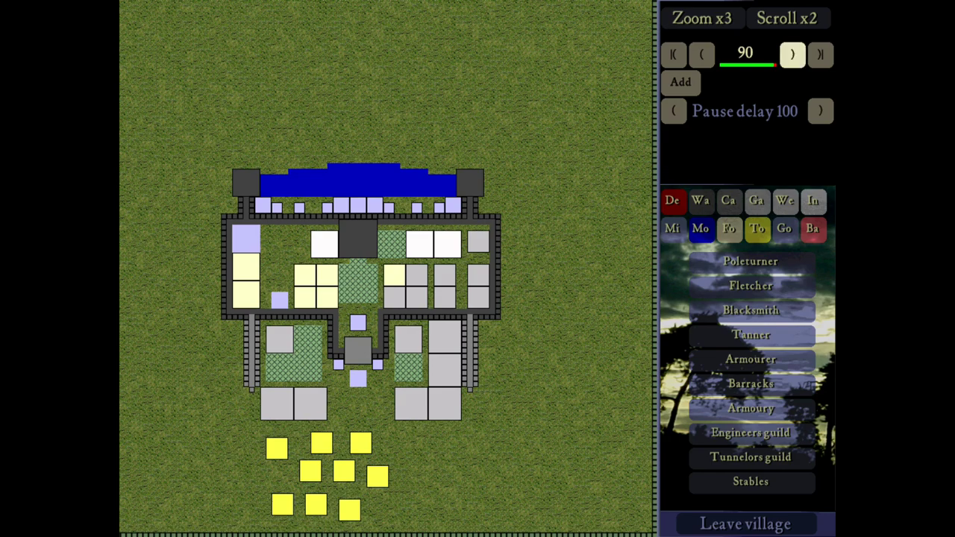
- Advance the build order to step 93 and delete the remaining nine houses south of the castle
{"action": "left_click", "coordinate": [793, 55]}
{"action": "left_click", "coordinate": [792, 55]}
{"action": "left_click", "coordinate": [792, 55]}
{"action": "key", "text": "Left"}
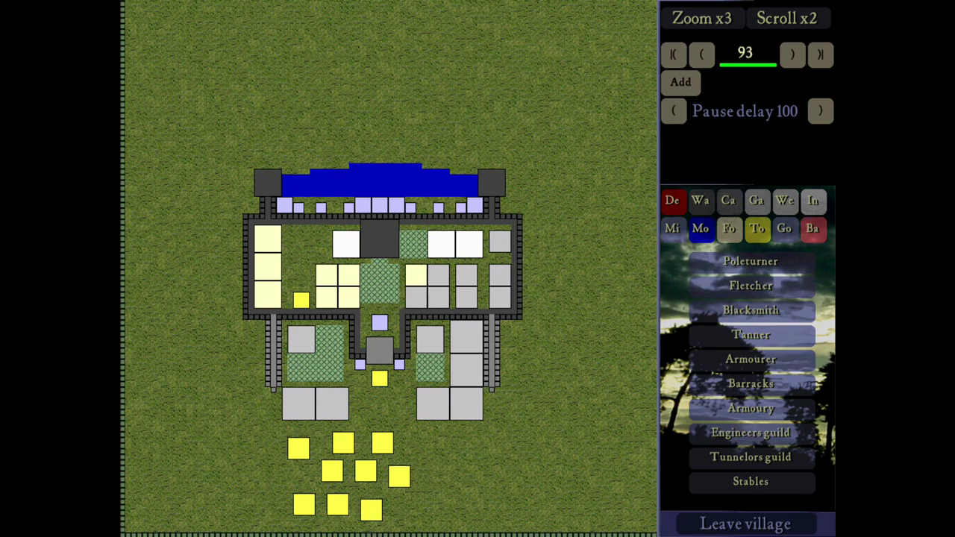
{"action": "left_click", "coordinate": [672, 200]}
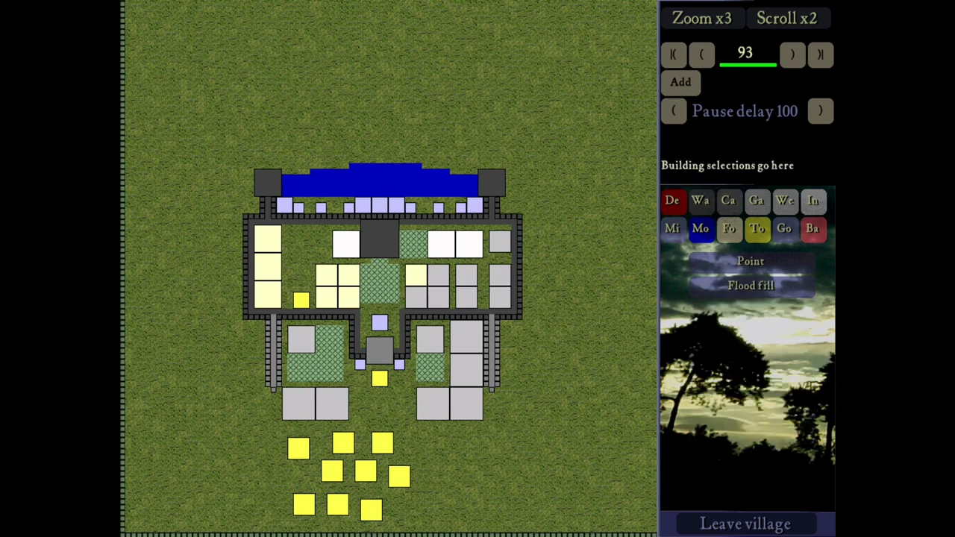
{"action": "left_click", "coordinate": [300, 447]}
{"action": "left_click", "coordinate": [343, 443]}
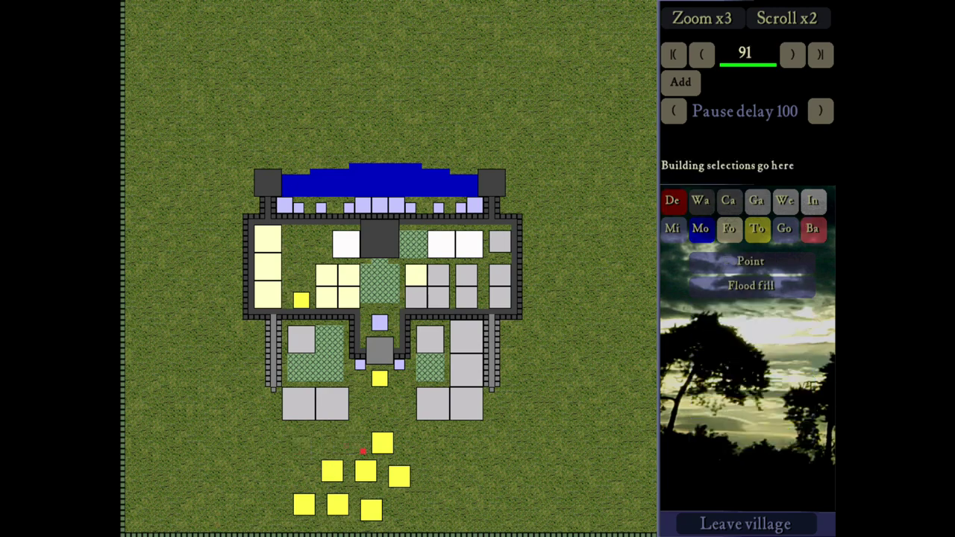
{"action": "left_click", "coordinate": [382, 443]}
{"action": "left_click", "coordinate": [394, 474]}
{"action": "left_click", "coordinate": [373, 474]}
{"action": "left_click", "coordinate": [371, 510]}
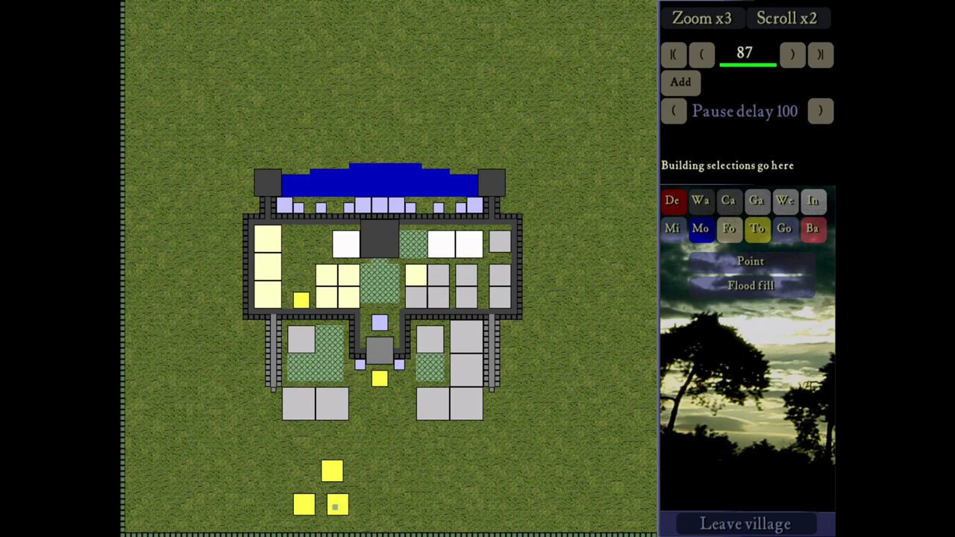
{"action": "left_click", "coordinate": [335, 507]}
{"action": "left_click", "coordinate": [304, 505]}
{"action": "left_click", "coordinate": [340, 468]}
- Return to the start of the build order, advance to step 5, and insert a house against the outer side of the west low wall
{"action": "left_click", "coordinate": [674, 55]}
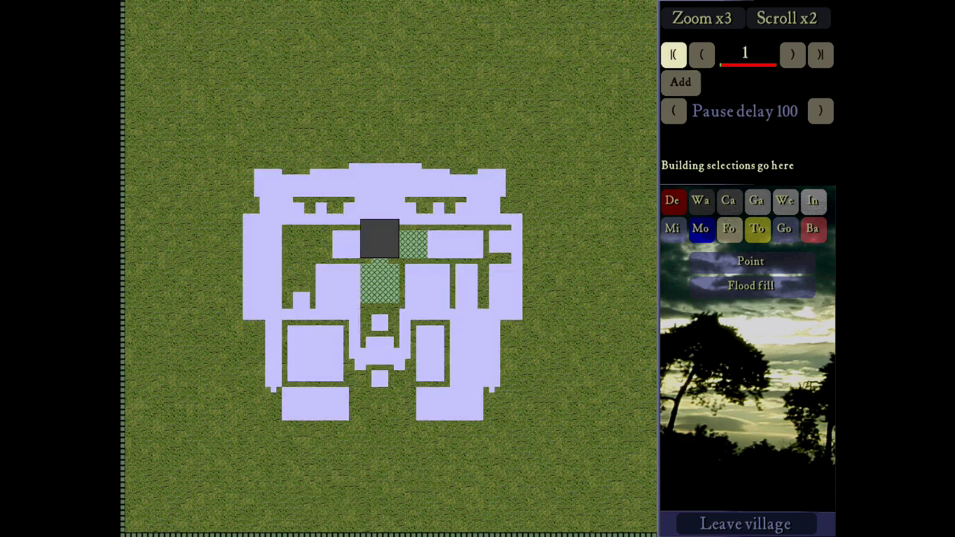
{"action": "left_click", "coordinate": [793, 55]}
{"action": "left_click", "coordinate": [792, 55]}
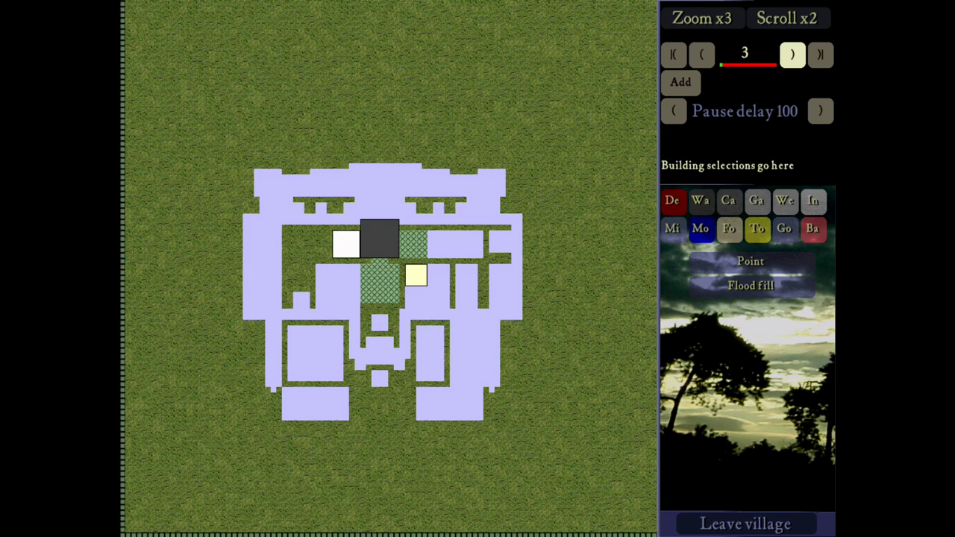
{"action": "left_click", "coordinate": [793, 55]}
{"action": "left_click", "coordinate": [792, 55]}
{"action": "left_click", "coordinate": [758, 228]}
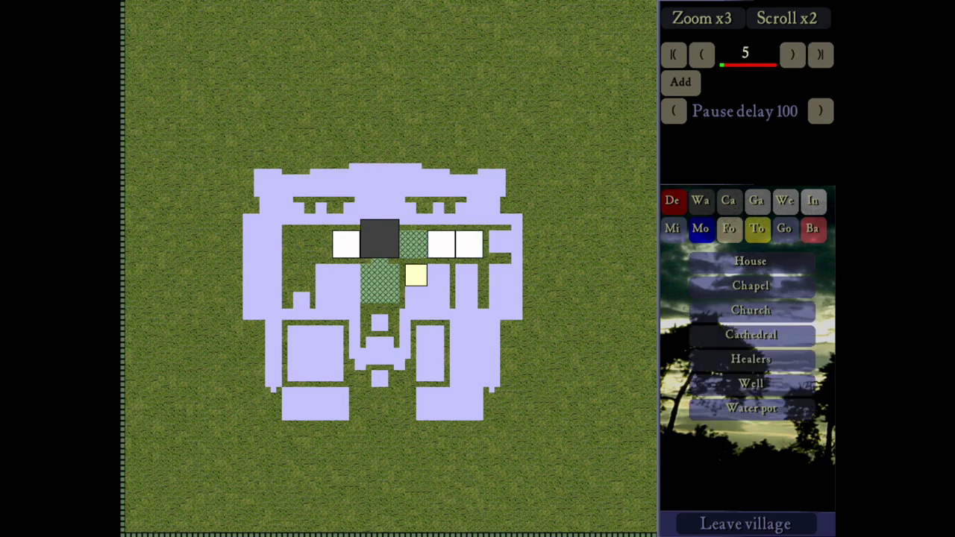
{"action": "left_click", "coordinate": [750, 261]}
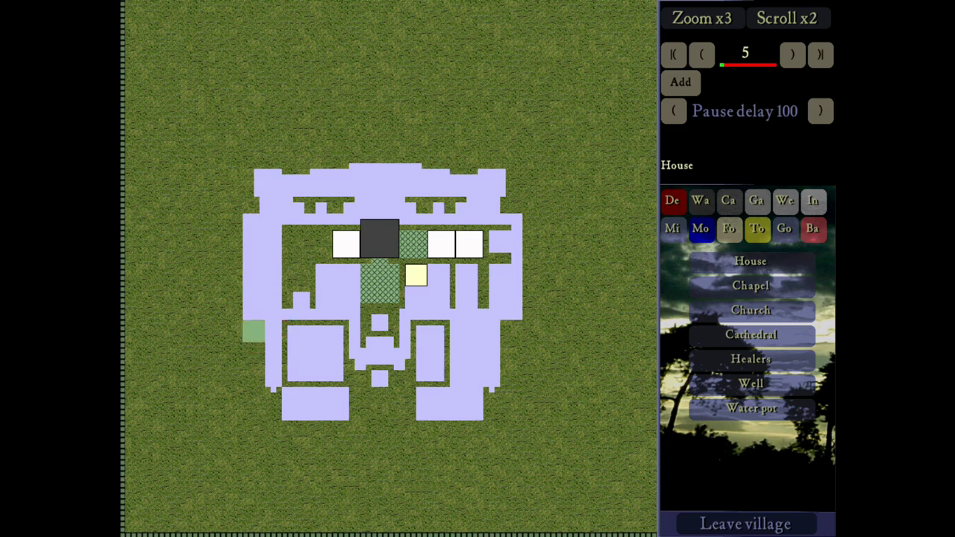
{"action": "left_click", "coordinate": [254, 331]}
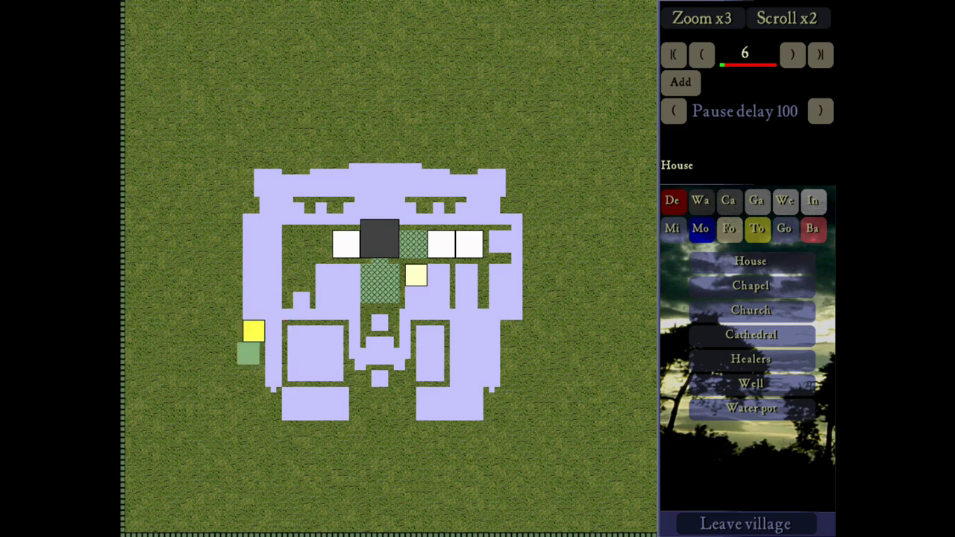
{"action": "left_click", "coordinate": [248, 353]}
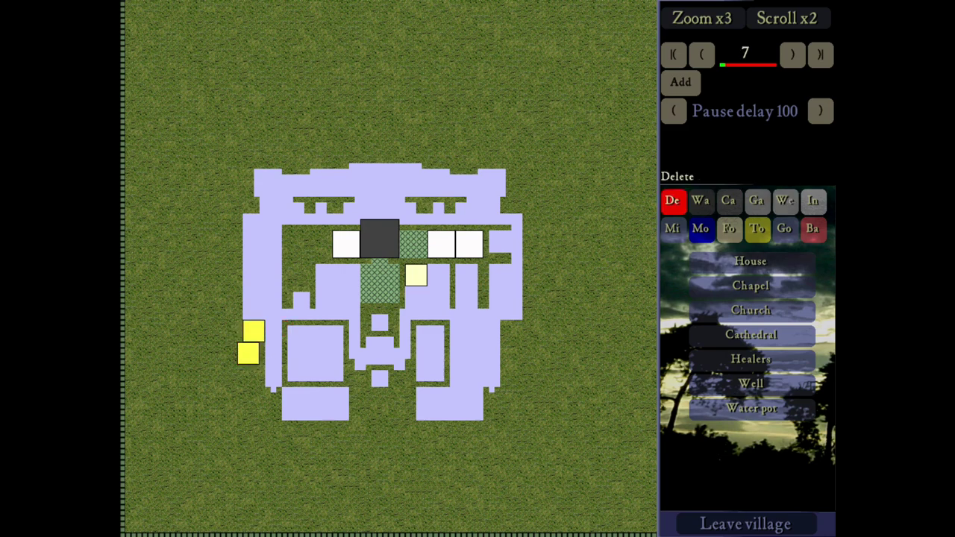
{"action": "left_click", "coordinate": [671, 200]}
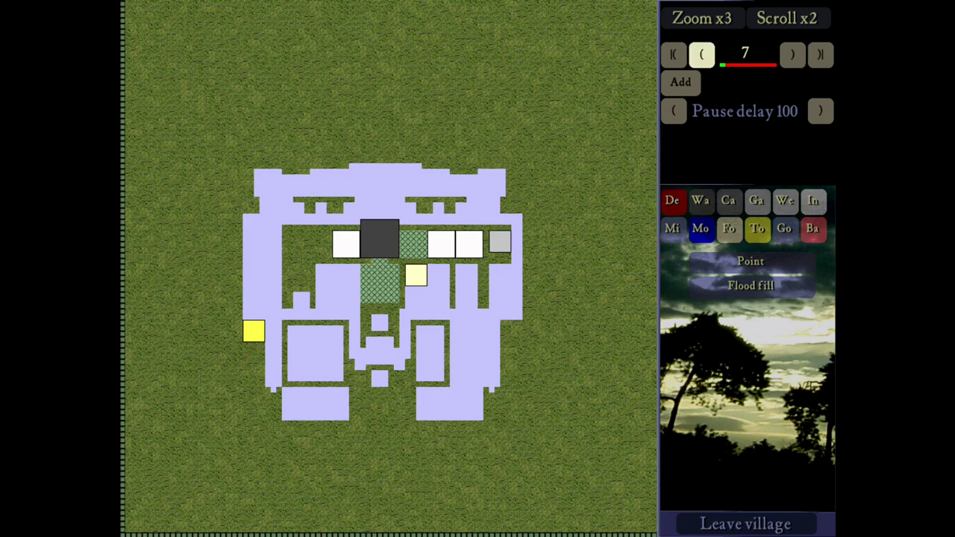
{"action": "left_click", "coordinate": [702, 55]}
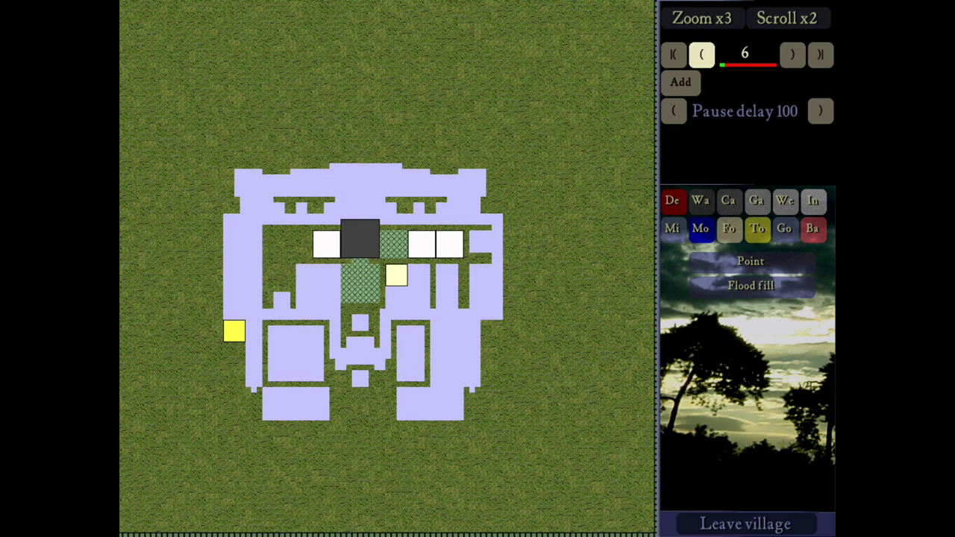
{"action": "left_click", "coordinate": [702, 55]}
{"action": "left_click", "coordinate": [793, 55]}
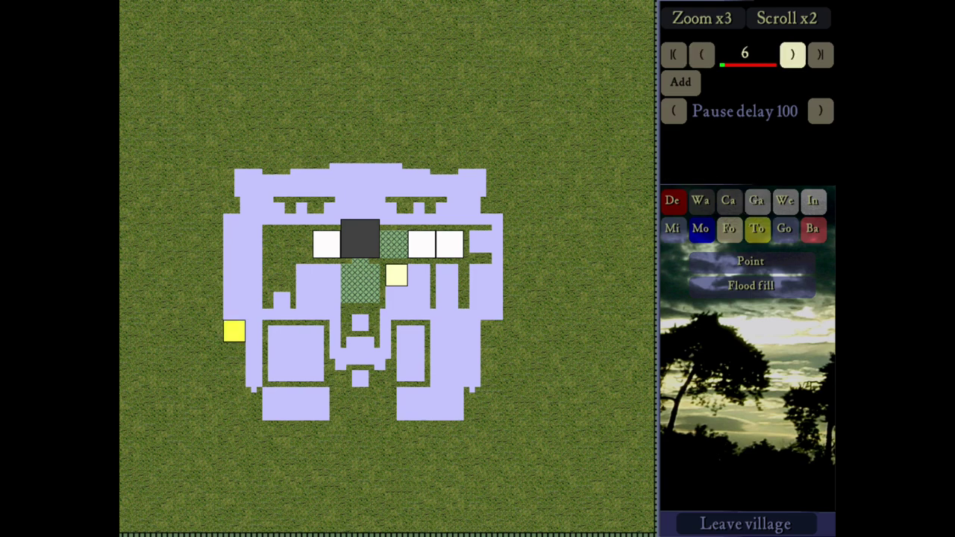
- Add seven houses after build step 6, forming flush columns of four along the outer sides of the west and east low walls
{"action": "left_click", "coordinate": [758, 228]}
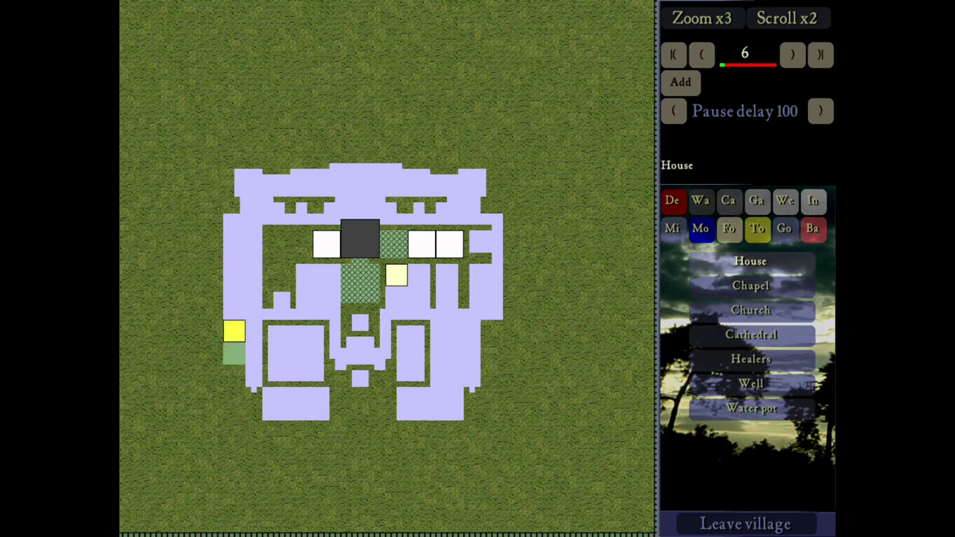
{"action": "left_click", "coordinate": [233, 353]}
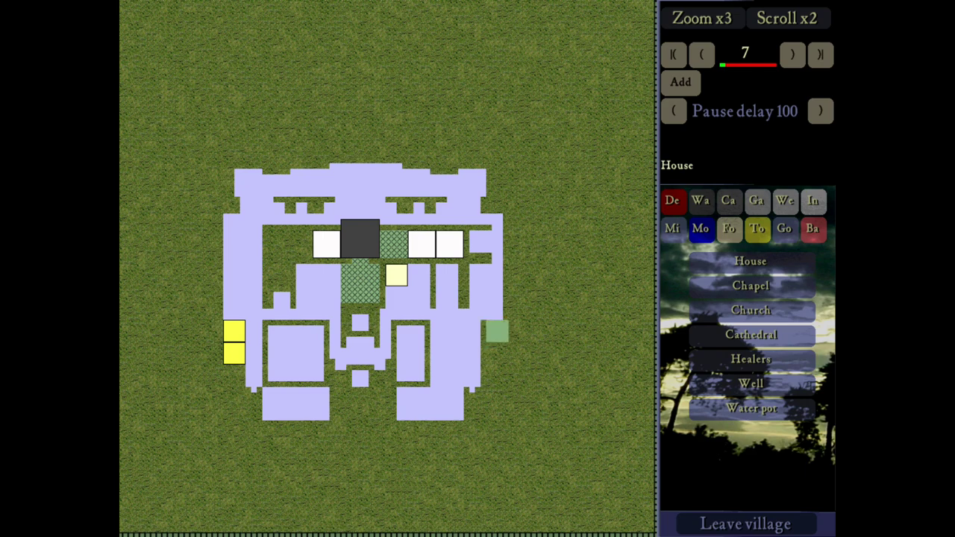
{"action": "left_click", "coordinate": [491, 330]}
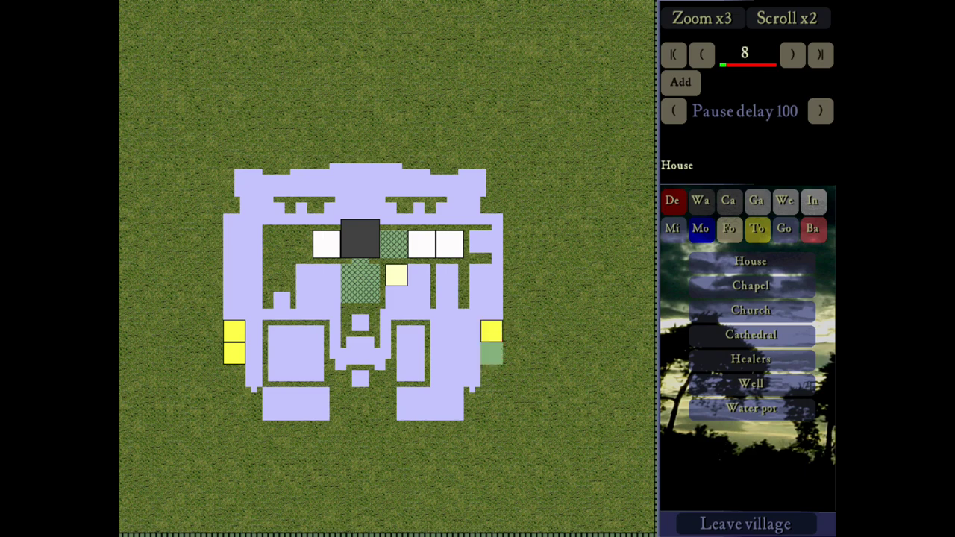
{"action": "left_click", "coordinate": [491, 352]}
{"action": "left_click", "coordinate": [491, 375]}
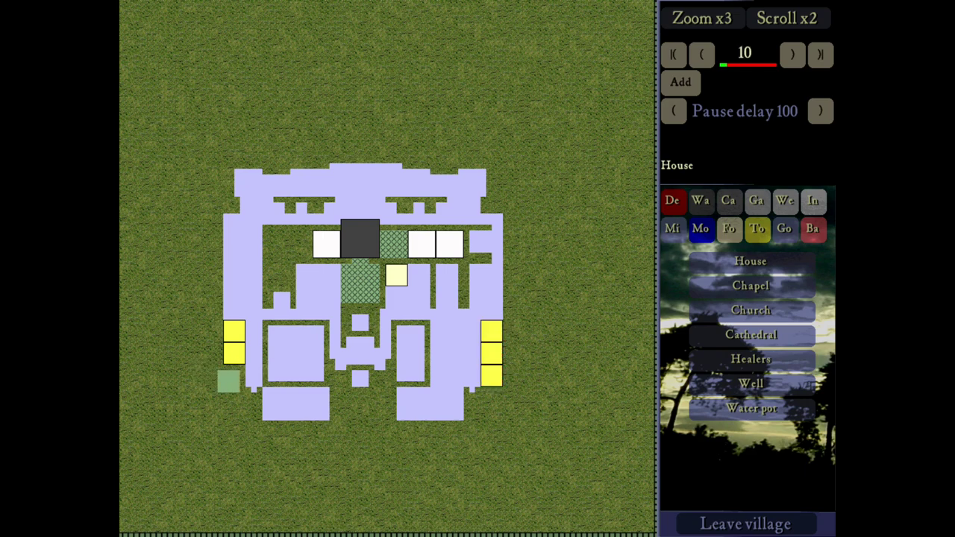
{"action": "left_click", "coordinate": [233, 375]}
{"action": "left_click", "coordinate": [234, 398]}
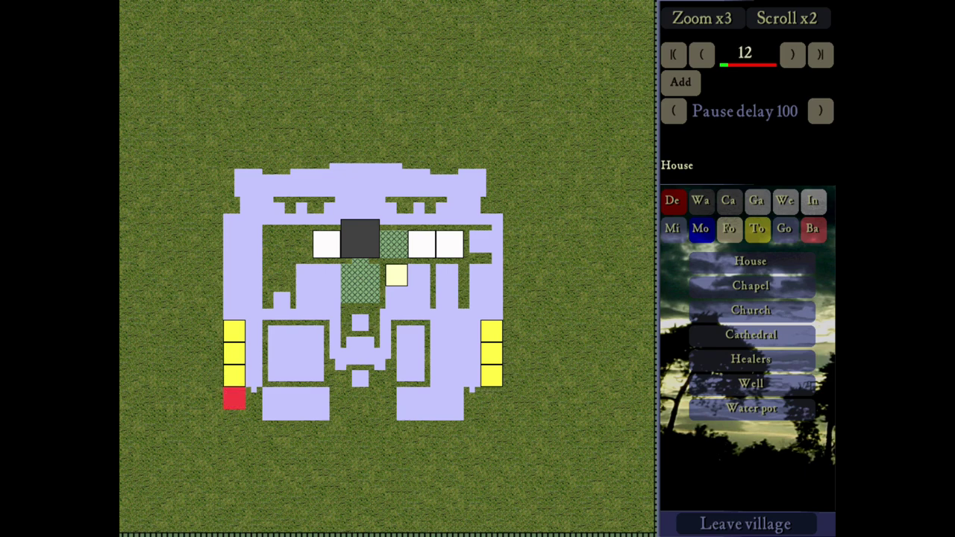
{"action": "left_click", "coordinate": [497, 398]}
- Place two houses south of the gatehouse, in the gap between the western and eastern stables
{"action": "key", "text": "Left"}
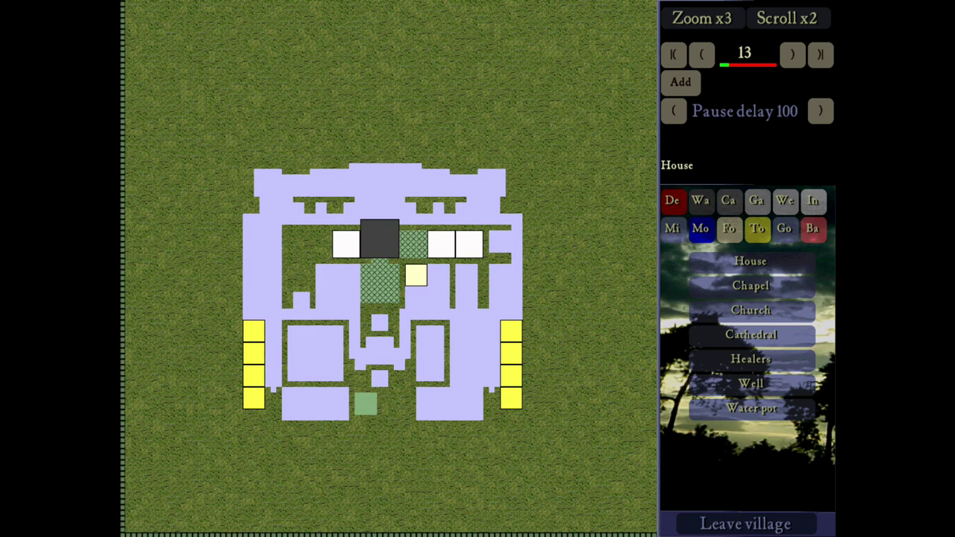
{"action": "left_click", "coordinate": [366, 403]}
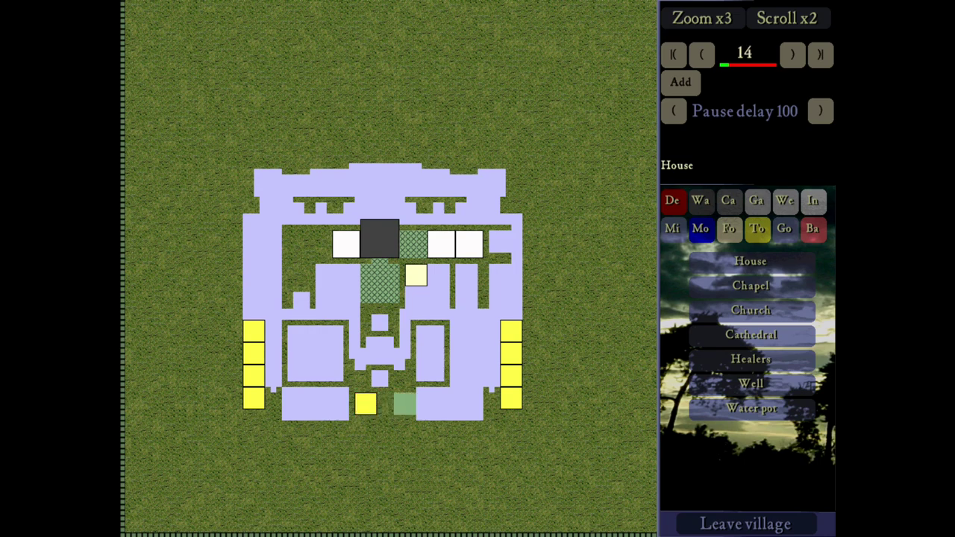
{"action": "left_click", "coordinate": [399, 403]}
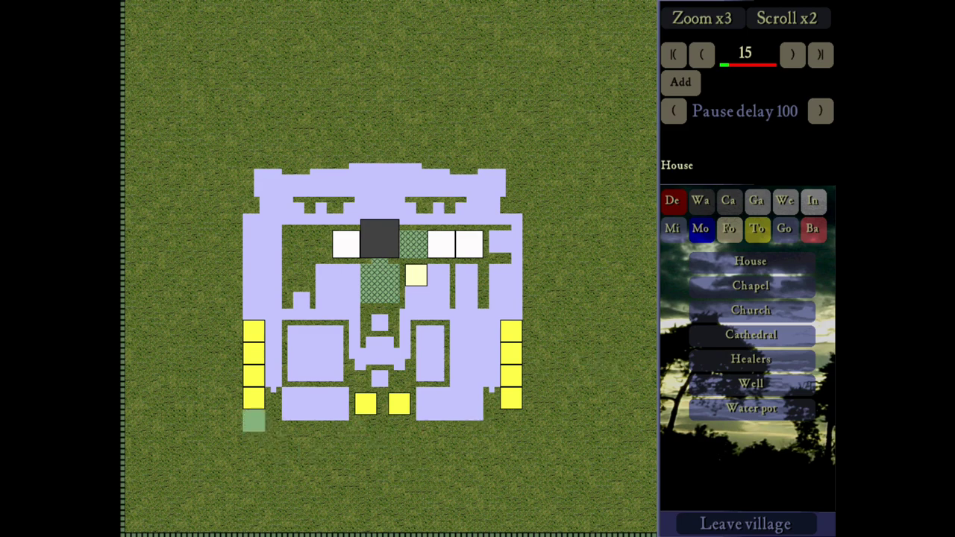
- Extend the outer western and eastern house columns with a fifth house at each southern end
{"action": "left_click", "coordinate": [254, 421]}
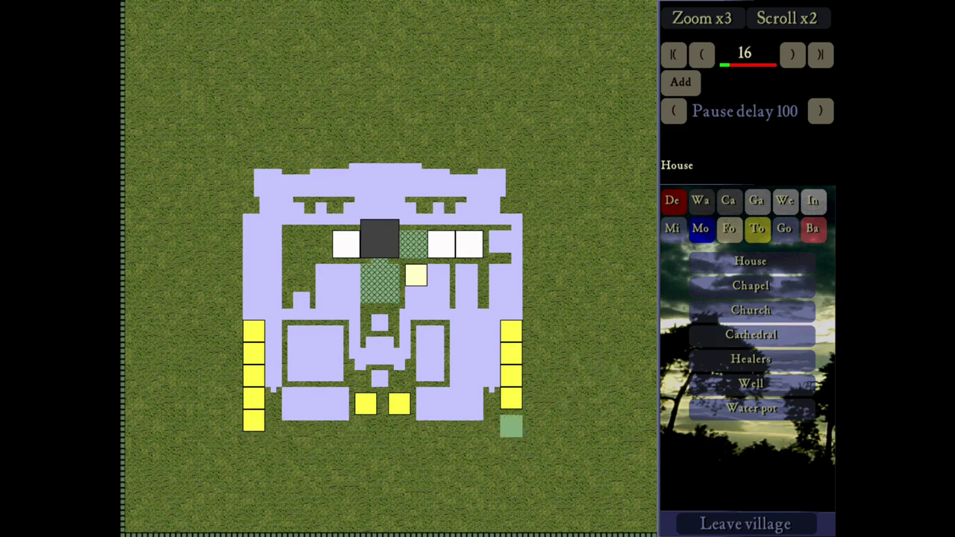
{"action": "left_click", "coordinate": [511, 420]}
{"action": "right_click", "coordinate": [528, 420]}
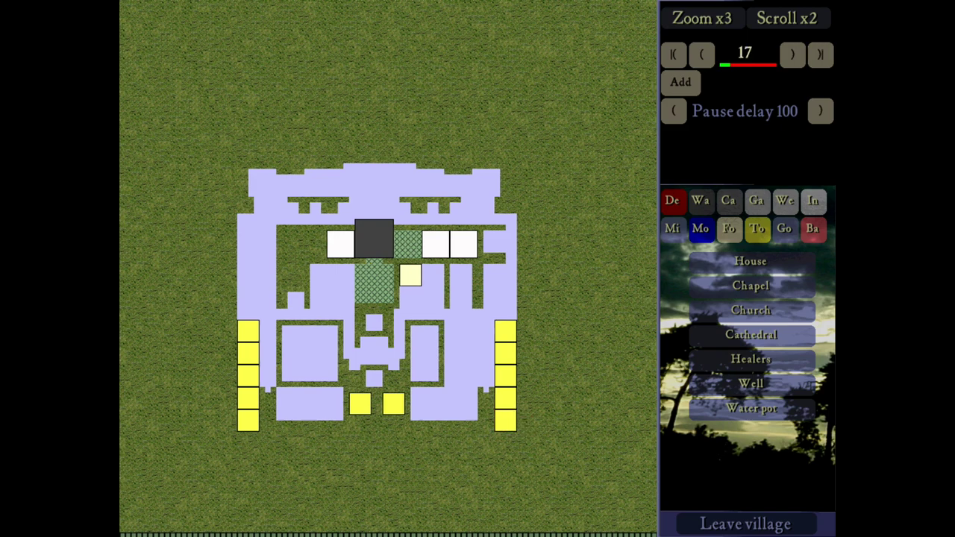
- Move the build order to step 65 and delete the existing low walls and crenels between the stables area and the house columns
{"action": "left_click", "coordinate": [792, 54]}
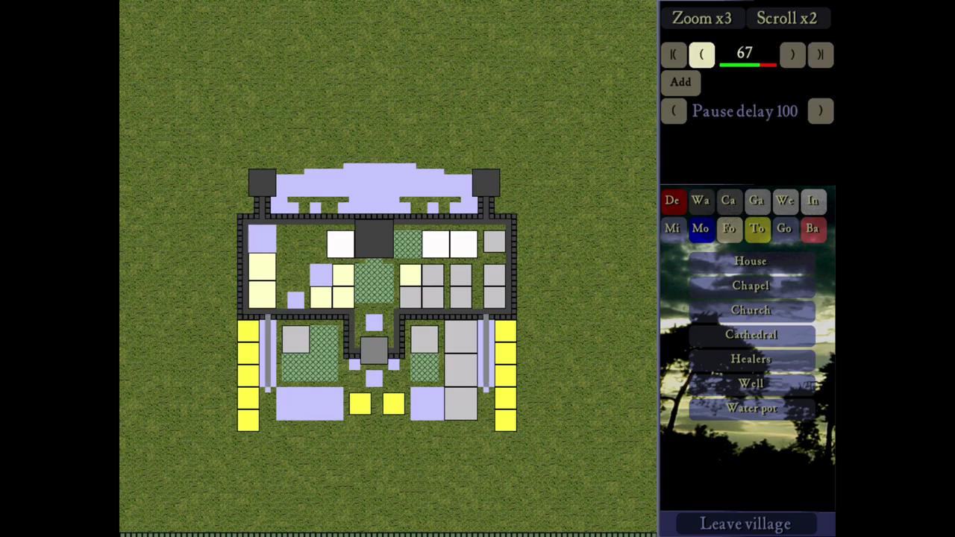
{"action": "left_click", "coordinate": [701, 55]}
{"action": "left_click", "coordinate": [702, 54]}
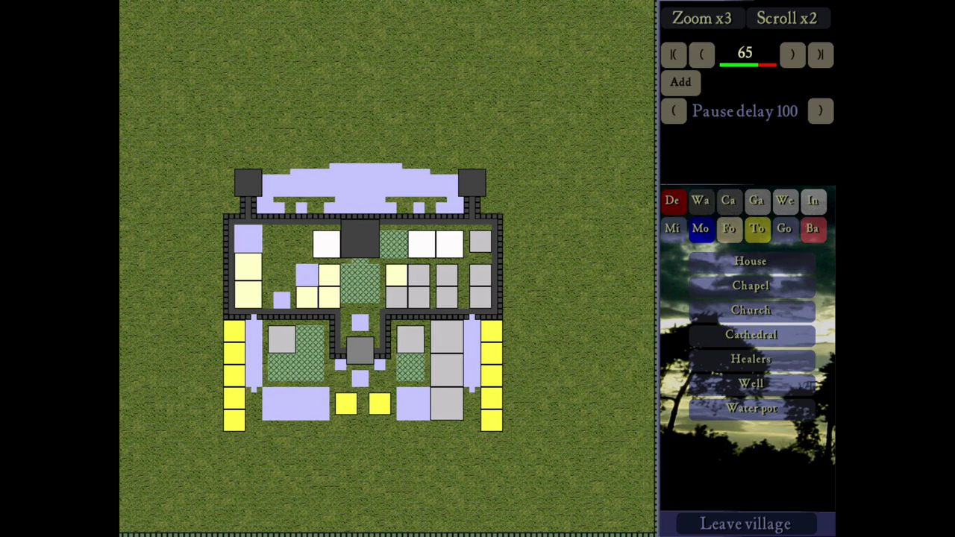
{"action": "left_click", "coordinate": [673, 201]}
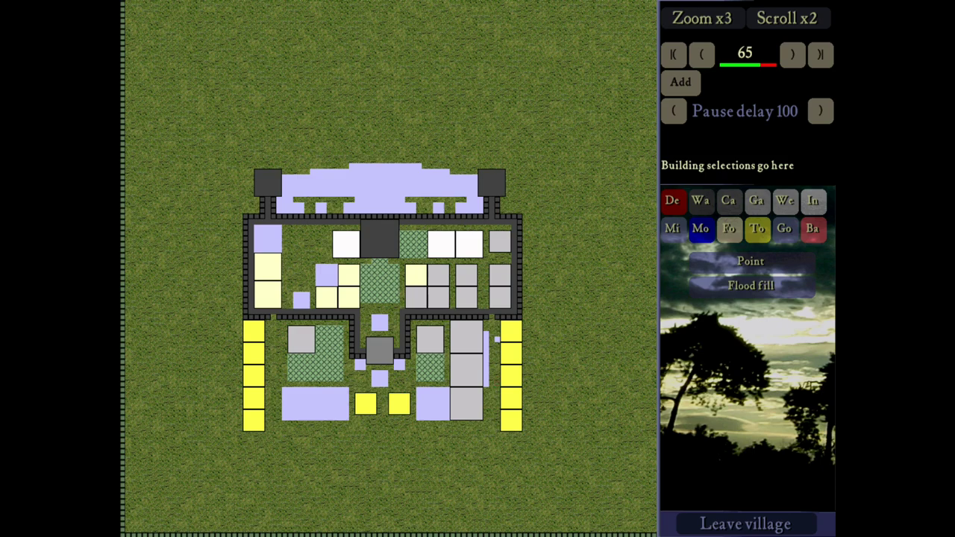
{"action": "left_click", "coordinate": [497, 340]}
{"action": "left_click", "coordinate": [485, 333]}
{"action": "left_click", "coordinate": [486, 339]}
{"action": "left_click", "coordinate": [485, 345]}
{"action": "left_click", "coordinate": [485, 350]}
{"action": "left_click_drag", "start_coordinate": [486, 350], "coordinate": [485, 379]}
{"action": "left_click", "coordinate": [701, 54]}
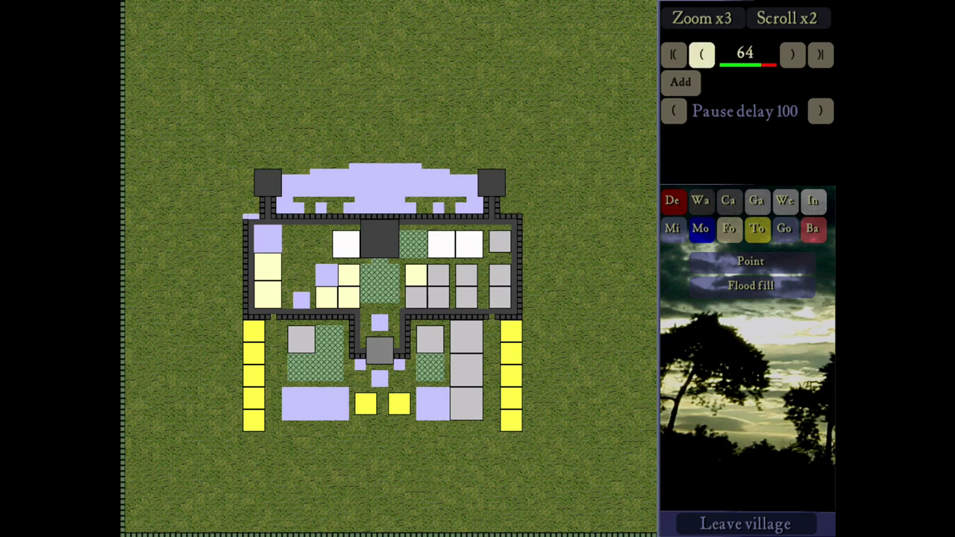
{"action": "left_click", "coordinate": [702, 55]}
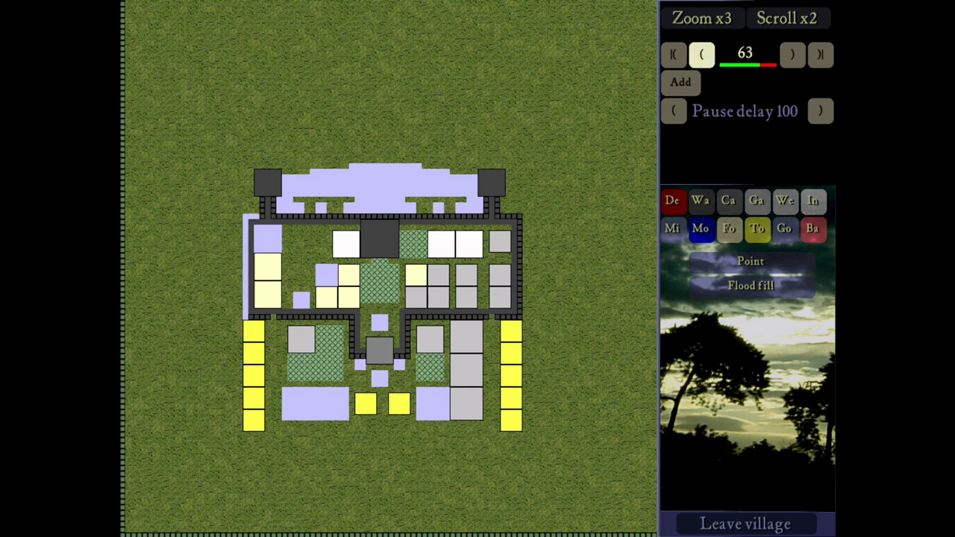
{"action": "left_click", "coordinate": [792, 55]}
{"action": "left_click", "coordinate": [792, 54]}
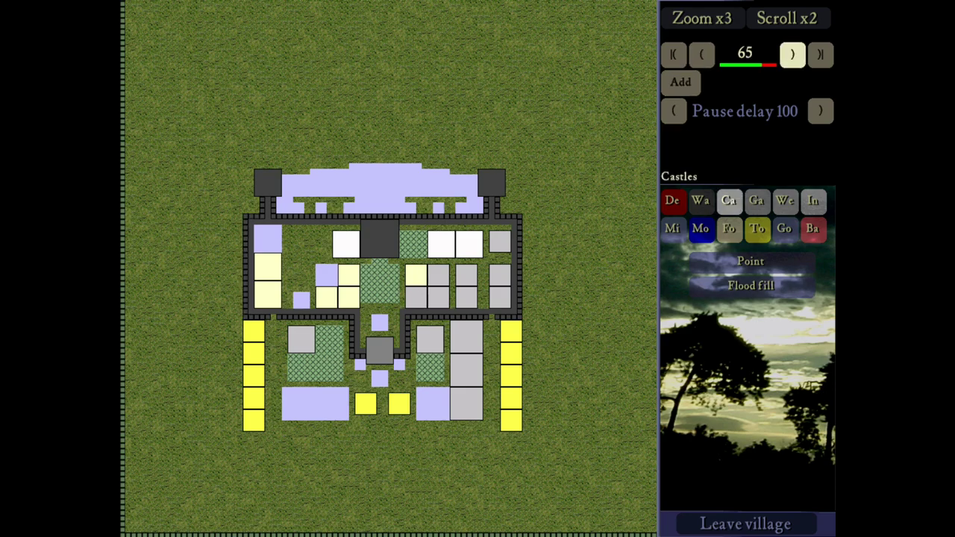
{"action": "mouse_move", "coordinate": [785, 201]}
{"action": "key", "text": "Right"}
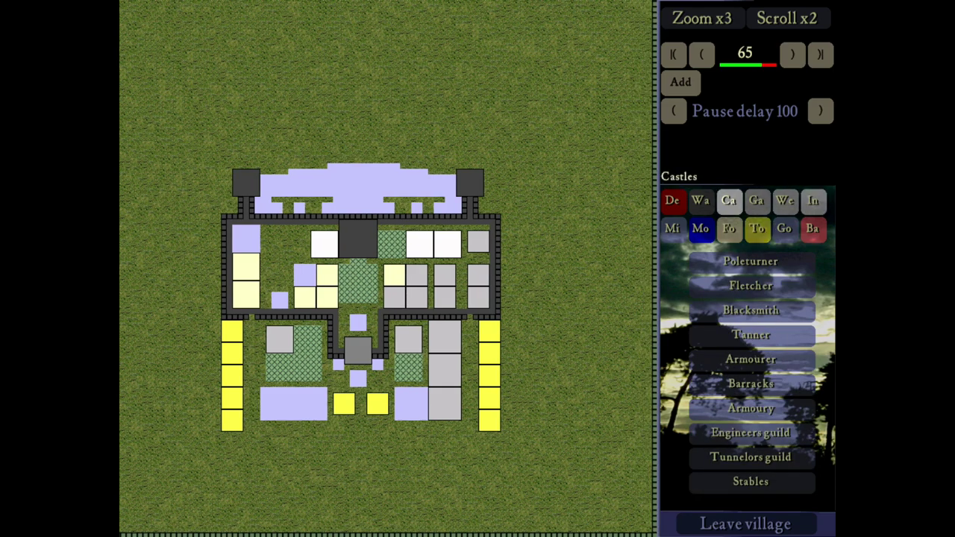
{"action": "left_click", "coordinate": [728, 201]}
{"action": "left_click", "coordinate": [700, 229]}
{"action": "left_click", "coordinate": [700, 200]}
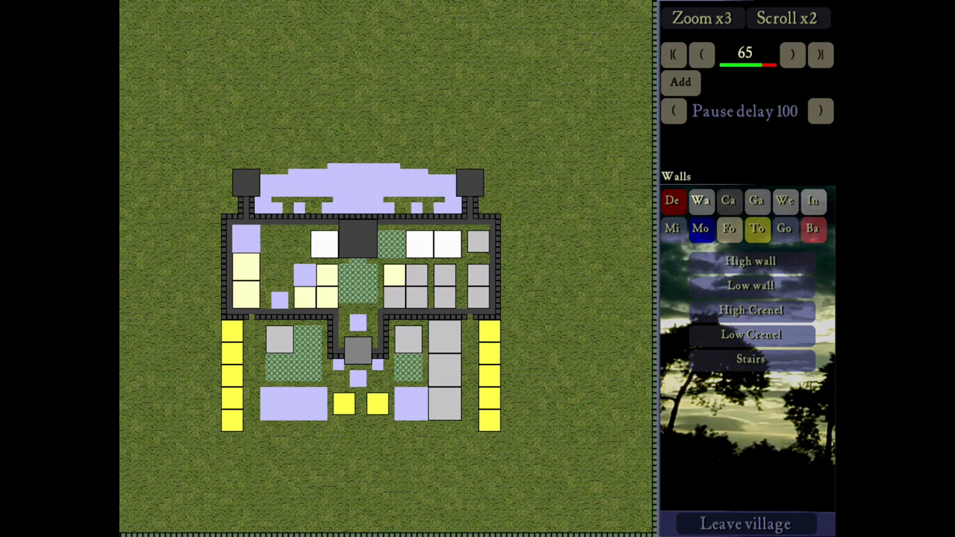
{"action": "left_click", "coordinate": [750, 286]}
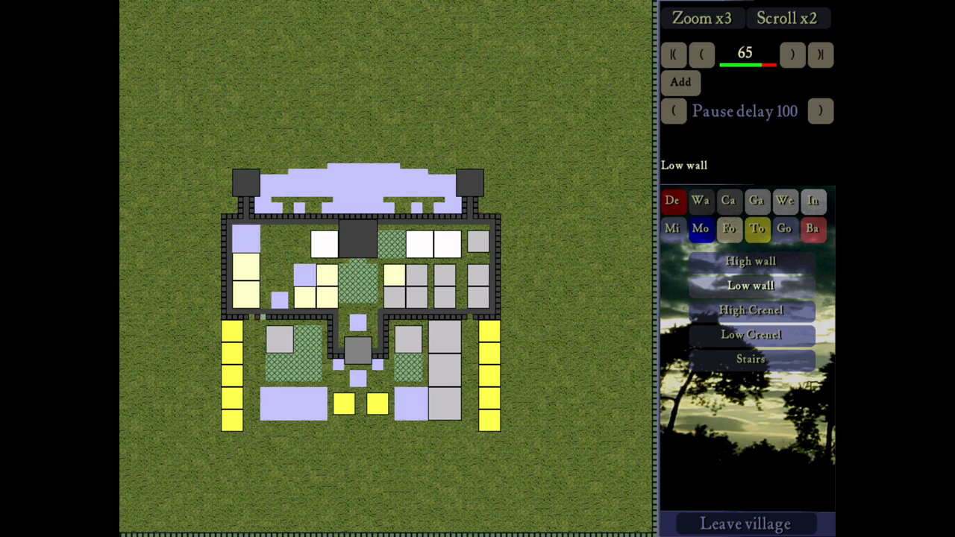
{"action": "left_click_drag", "start_coordinate": [252, 319], "coordinate": [251, 351]}
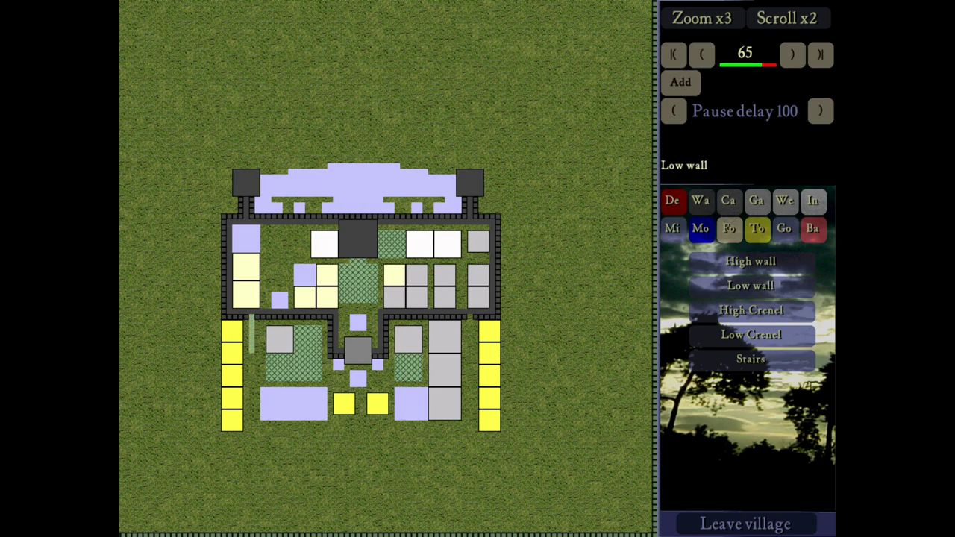
{"action": "right_click", "coordinate": [252, 348]}
- Try a high crenel in the western gap of the southern outer wall, delete it and return to build step 65
{"action": "left_click", "coordinate": [751, 334]}
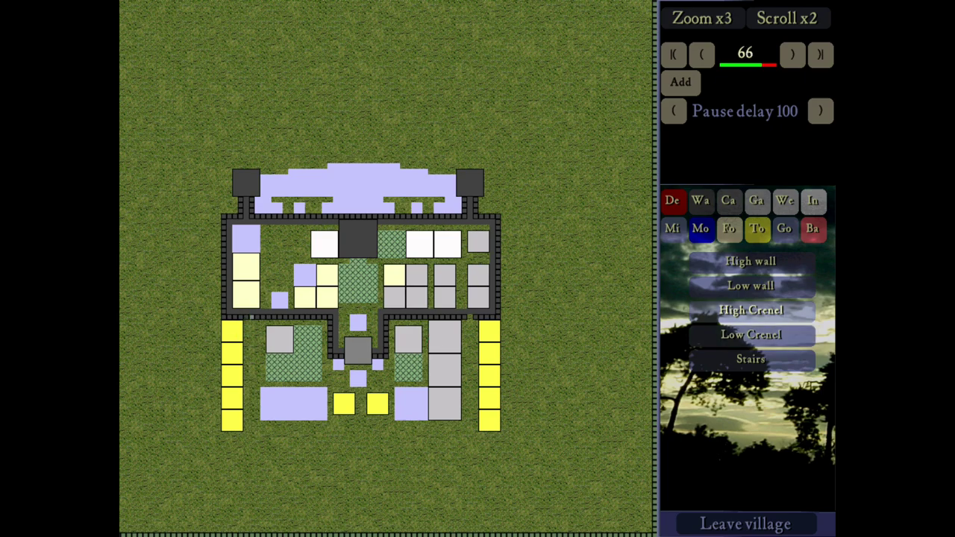
{"action": "left_click", "coordinate": [672, 201]}
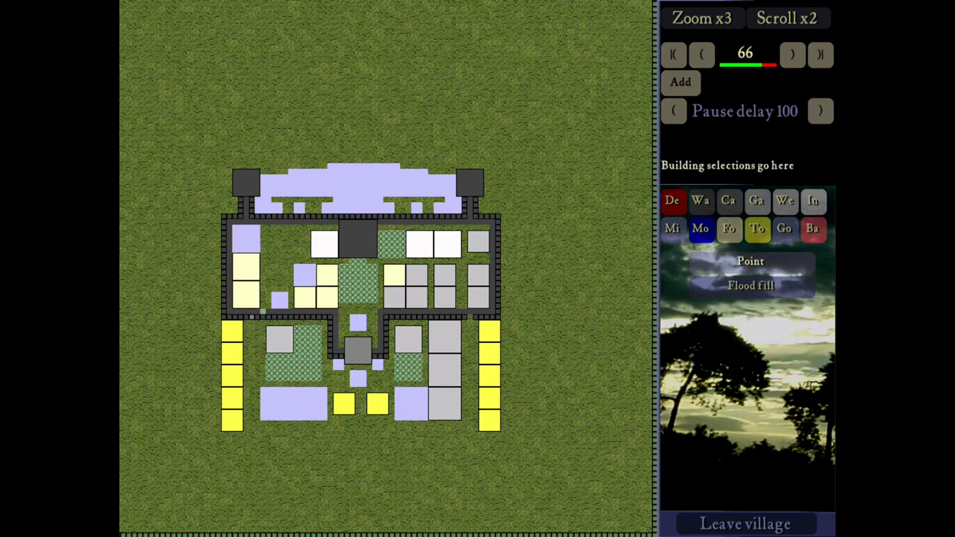
{"action": "left_click", "coordinate": [751, 262]}
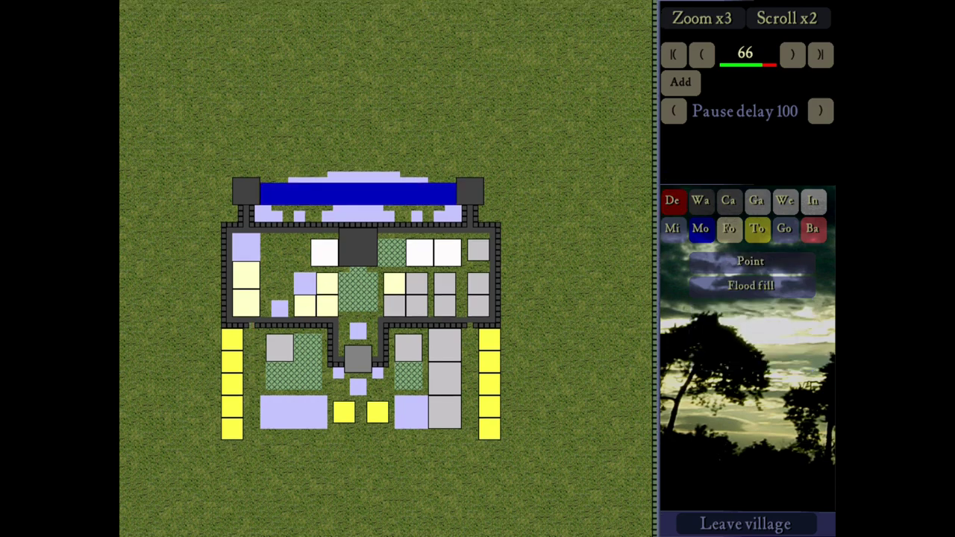
{"action": "left_click", "coordinate": [701, 54]}
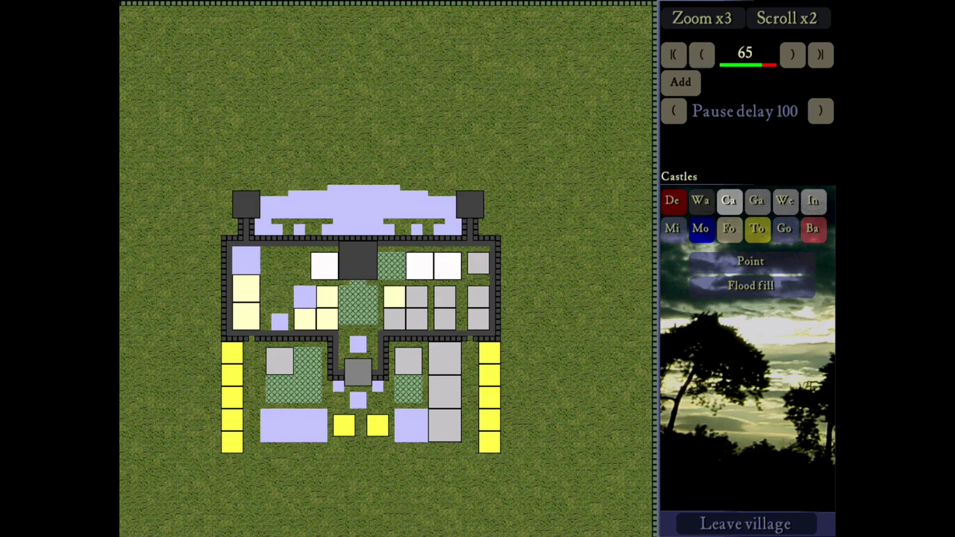
- Fill the western and eastern gaps in the southern outer wall line with high crenels
{"action": "left_click", "coordinate": [729, 200]}
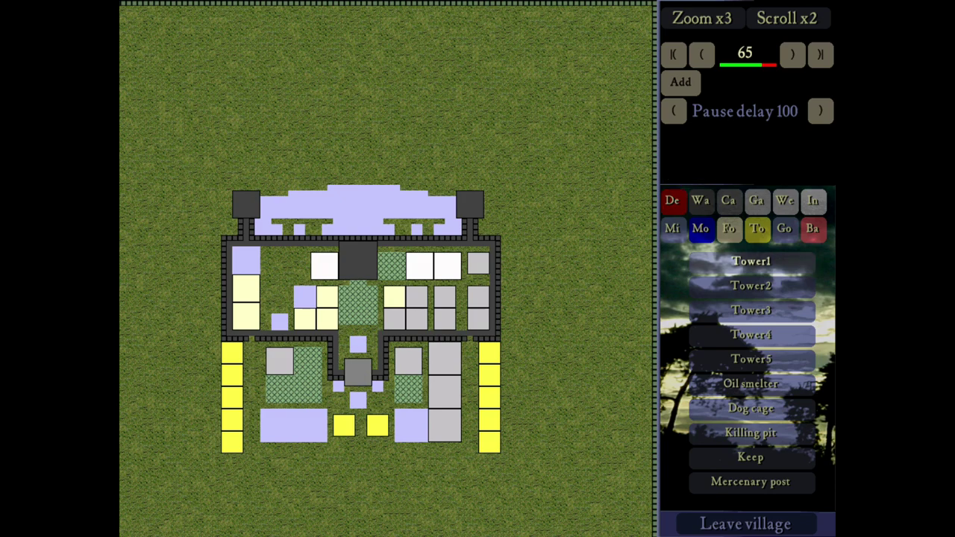
{"action": "left_click", "coordinate": [784, 202]}
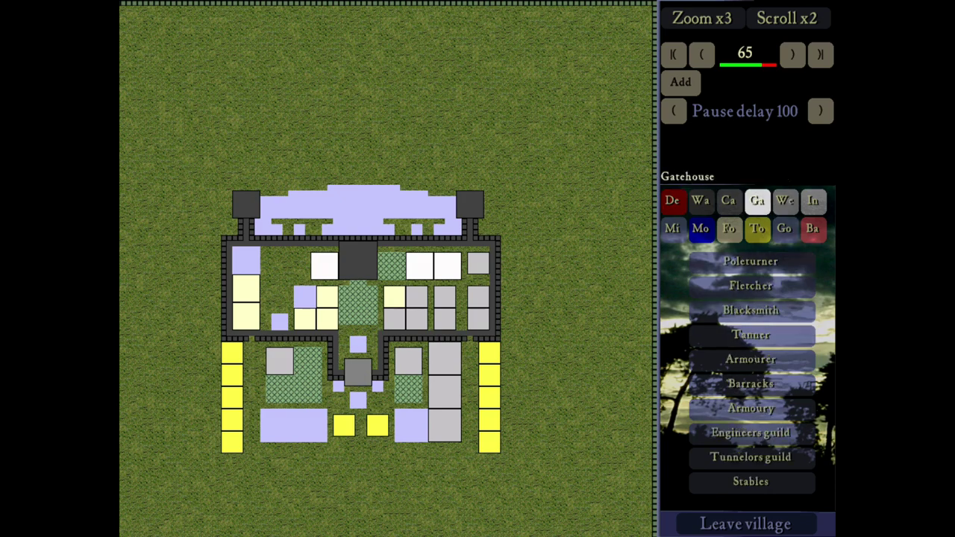
{"action": "left_click", "coordinate": [757, 202]}
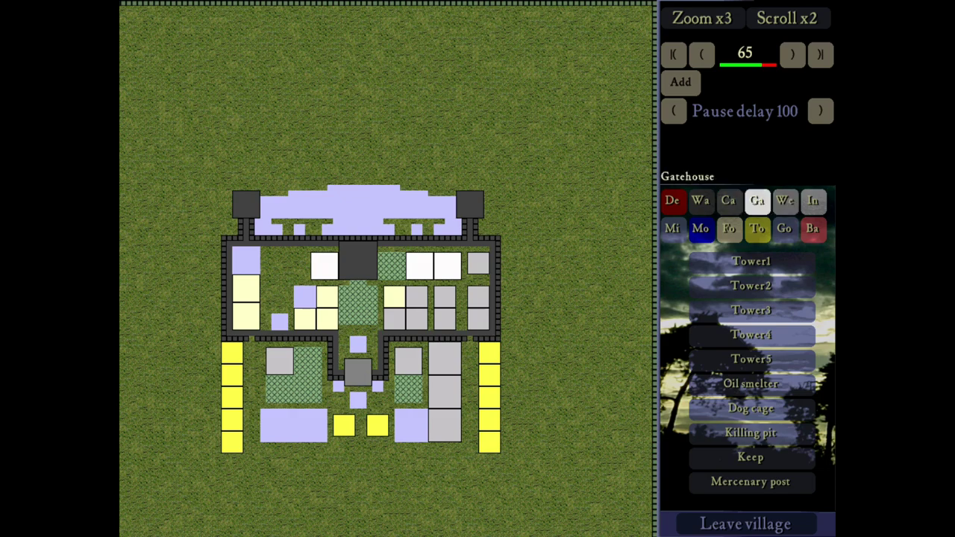
{"action": "left_click", "coordinate": [729, 202]}
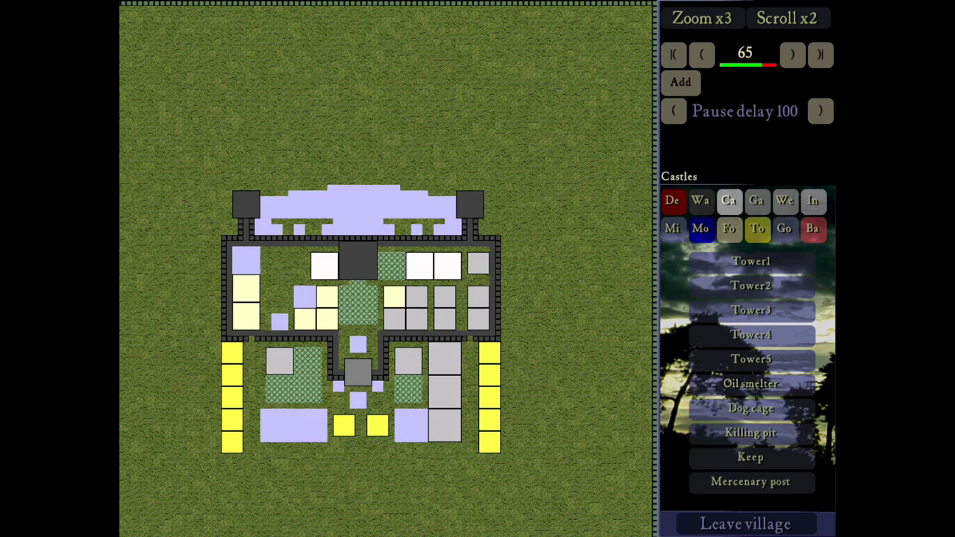
{"action": "left_click", "coordinate": [757, 228]}
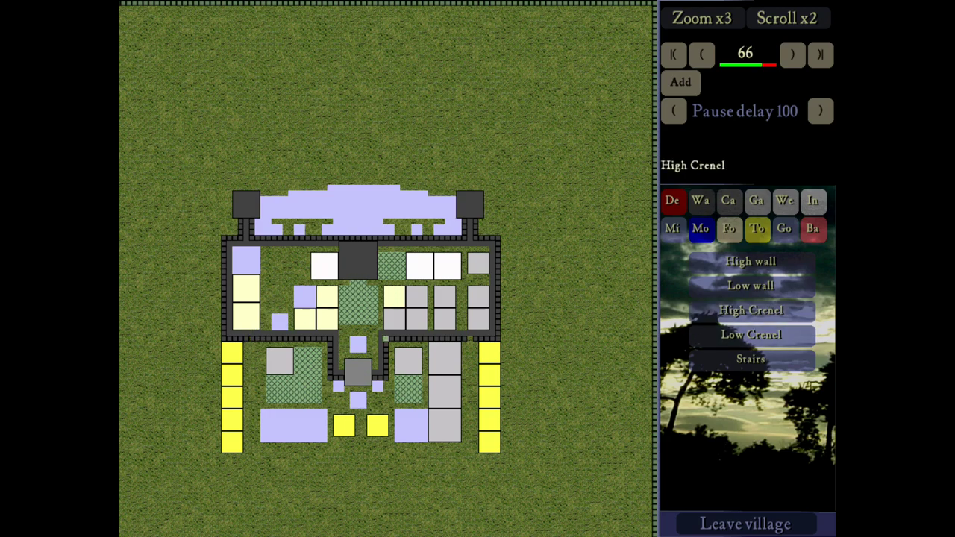
{"action": "left_click", "coordinate": [470, 339]}
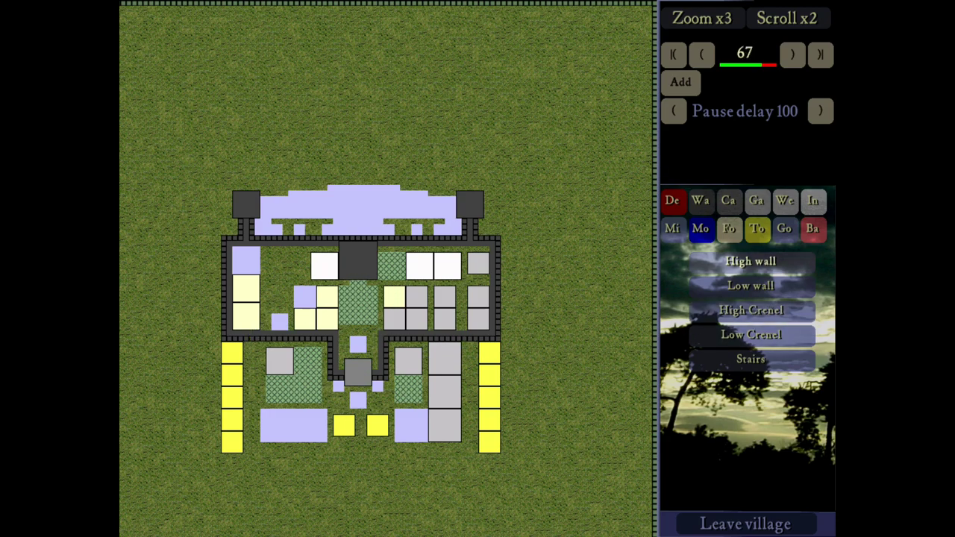
- Run a low wall south from each filled gap to the southern end of the adjacent house column
{"action": "left_click", "coordinate": [751, 285]}
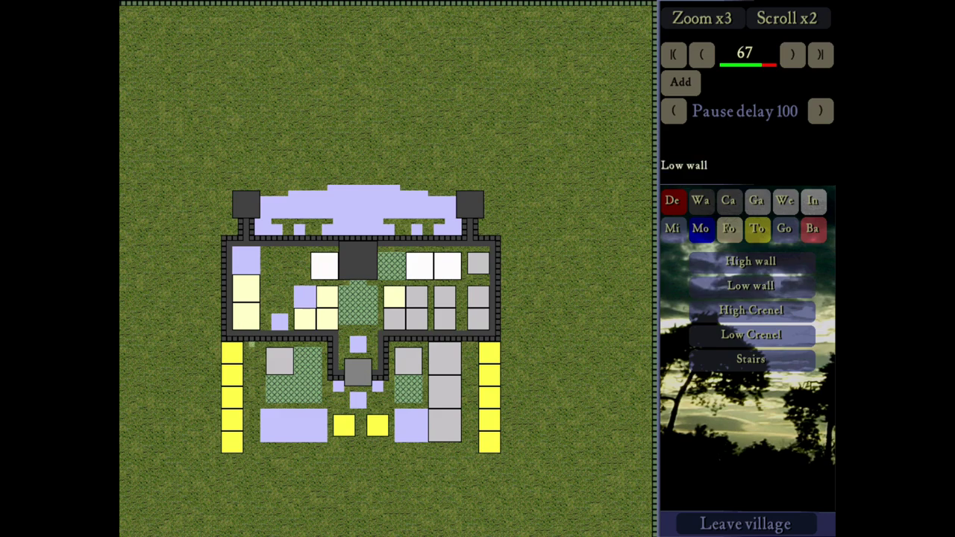
{"action": "left_click_drag", "start_coordinate": [251, 343], "coordinate": [252, 450]}
{"action": "left_click_drag", "start_coordinate": [471, 344], "coordinate": [470, 452]}
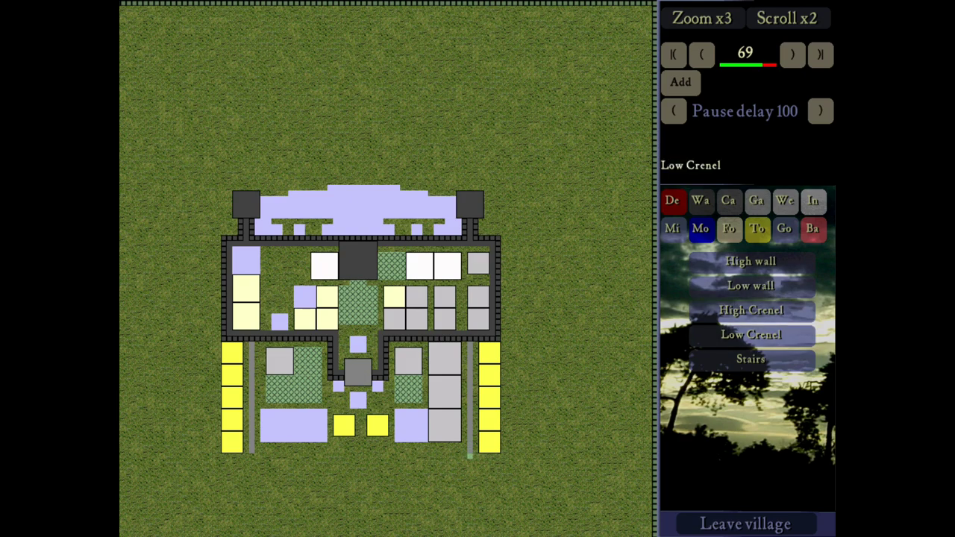
- Line both sides of the two low walls with low crenels and cap their southern ends
{"action": "mouse_move", "coordinate": [473, 453]}
{"action": "left_mouse_down"}
{"action": "mouse_move", "coordinate": [475, 340]}
{"action": "mouse_move", "coordinate": [465, 451]}
{"action": "left_mouse_up"}
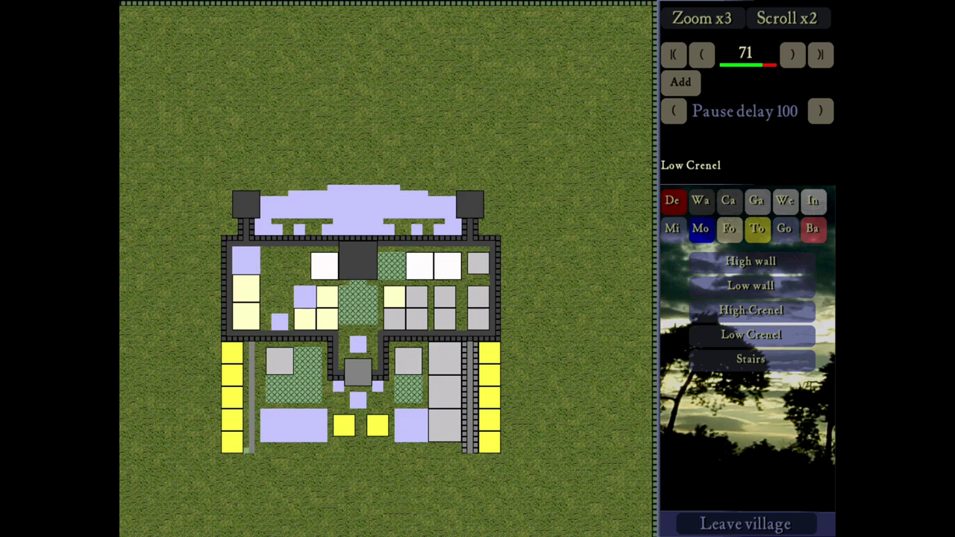
{"action": "left_click_drag", "start_coordinate": [246, 451], "coordinate": [246, 340]}
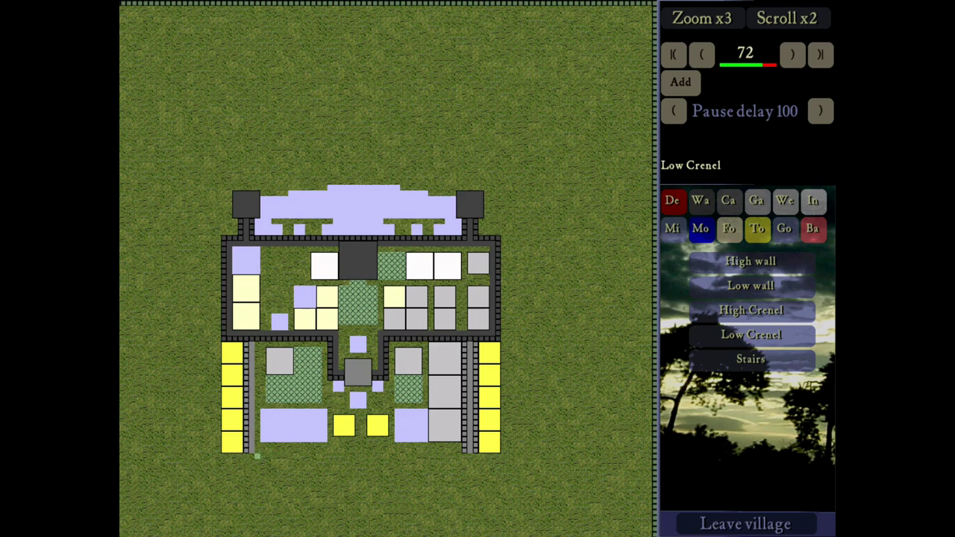
{"action": "mouse_move", "coordinate": [257, 452]}
{"action": "left_mouse_down"}
{"action": "mouse_move", "coordinate": [256, 341]}
{"action": "mouse_move", "coordinate": [246, 446]}
{"action": "mouse_move", "coordinate": [258, 456]}
{"action": "left_mouse_up"}
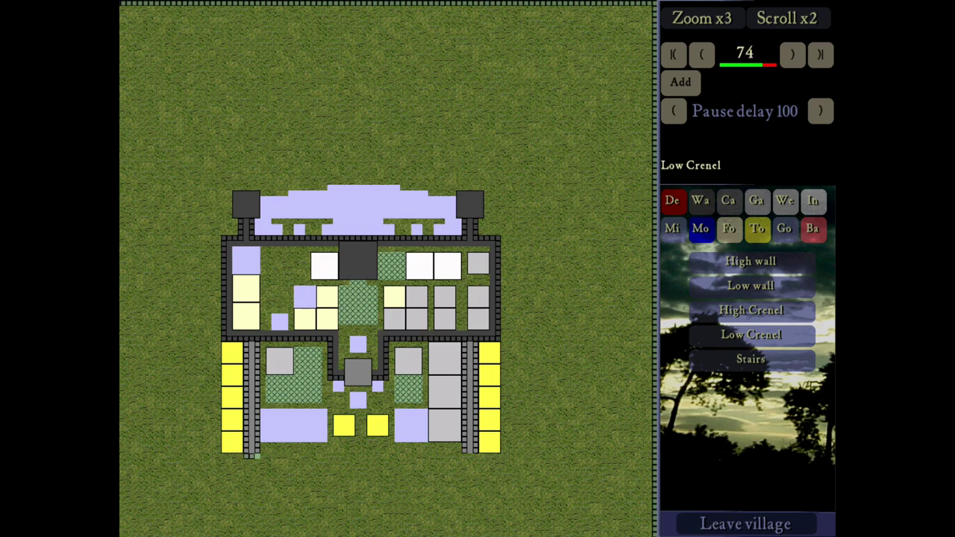
{"action": "left_click", "coordinate": [470, 457]}
- Review the last build step, go to step 48, and place two fletchers, one below the other, inside the northwestern courtyard
{"action": "left_click", "coordinate": [820, 55]}
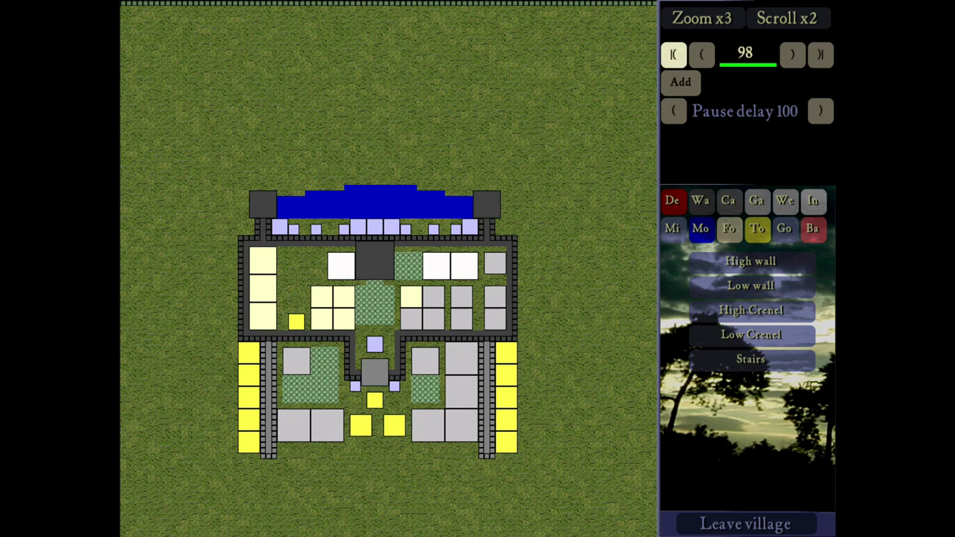
{"action": "left_click", "coordinate": [673, 54]}
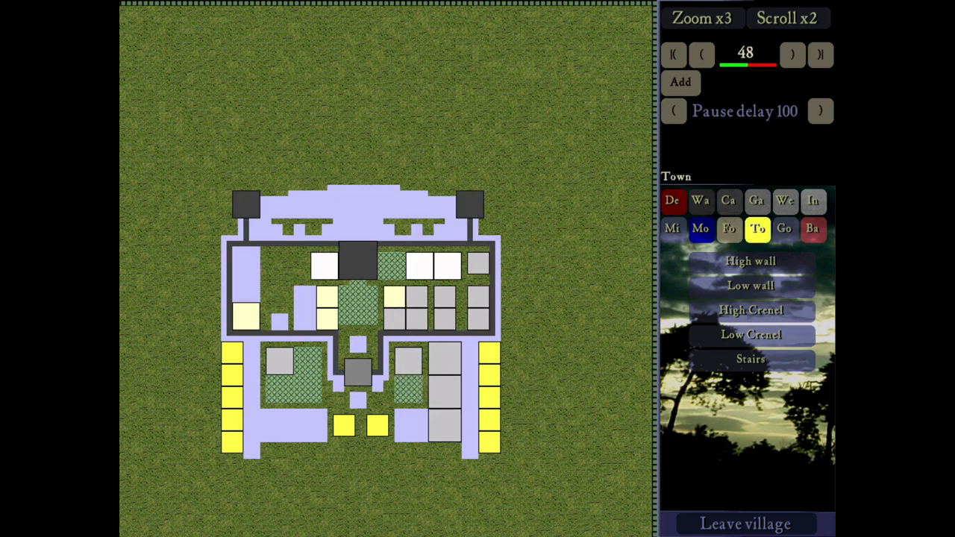
{"action": "left_click", "coordinate": [785, 200]}
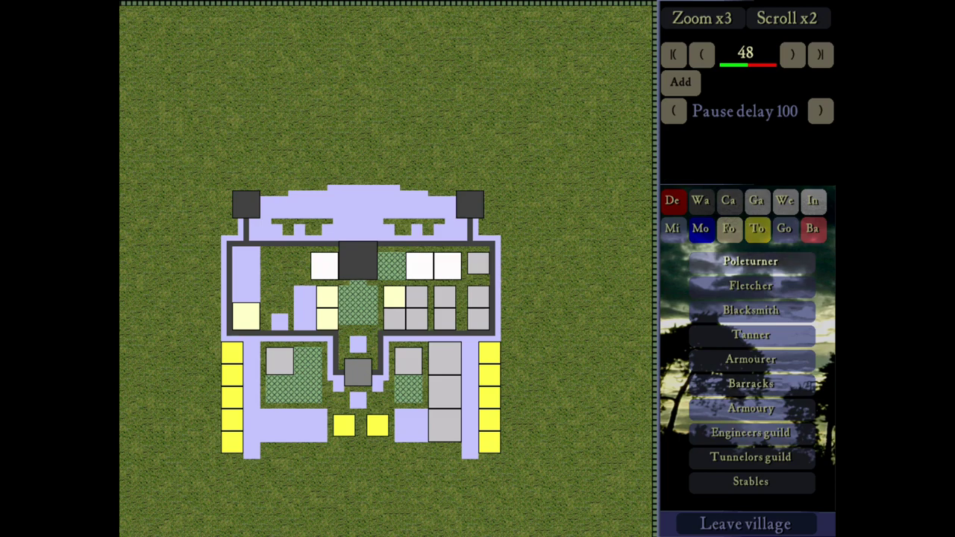
{"action": "left_click", "coordinate": [751, 286]}
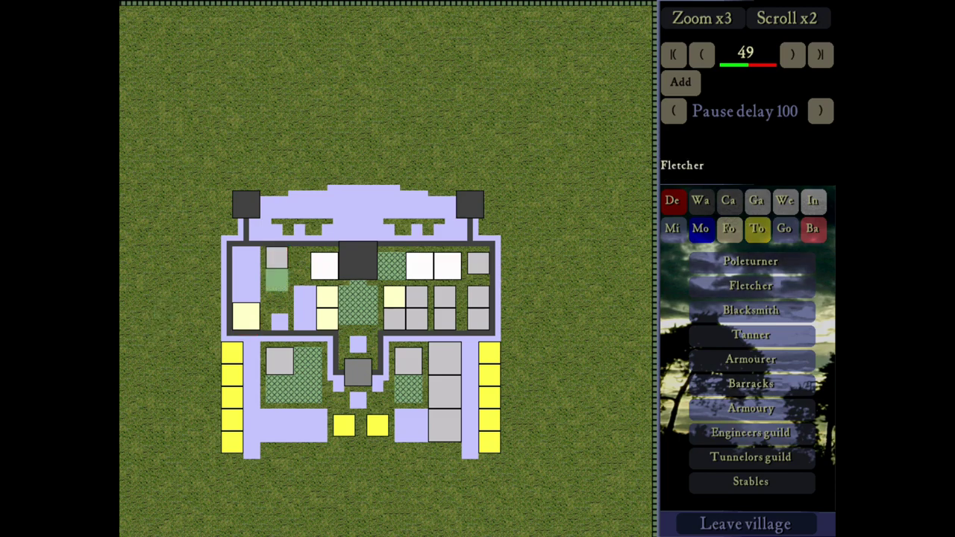
- Jump to the last build step and position defending units on both northern towers, the gatehouse and the southern wall corners
{"action": "left_click", "coordinate": [820, 54]}
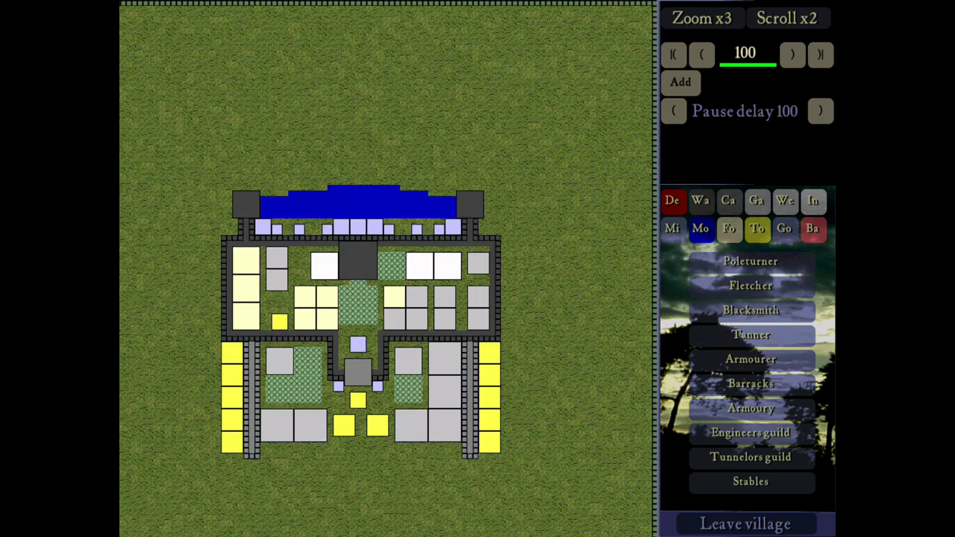
{"action": "left_click", "coordinate": [673, 200]}
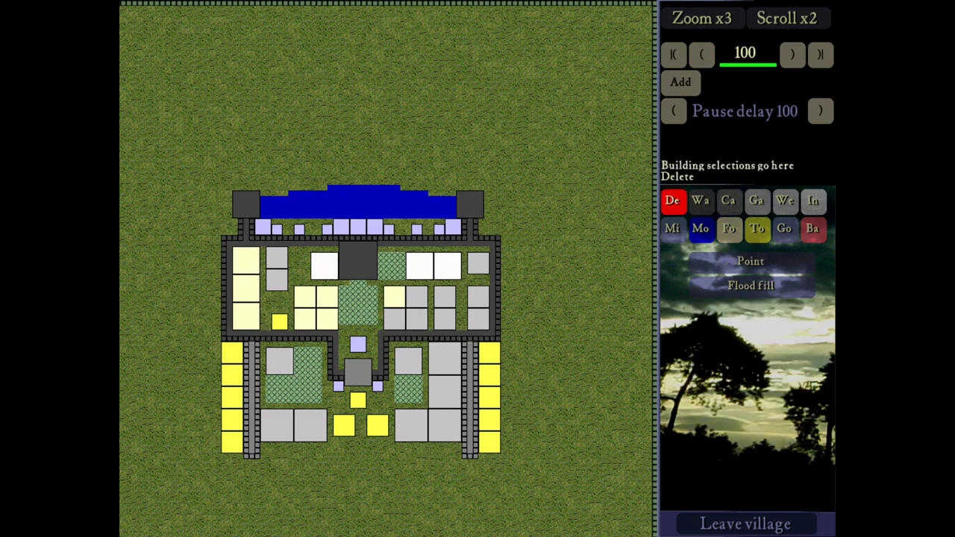
{"action": "left_click", "coordinate": [700, 200]}
{"action": "left_click", "coordinate": [672, 228]}
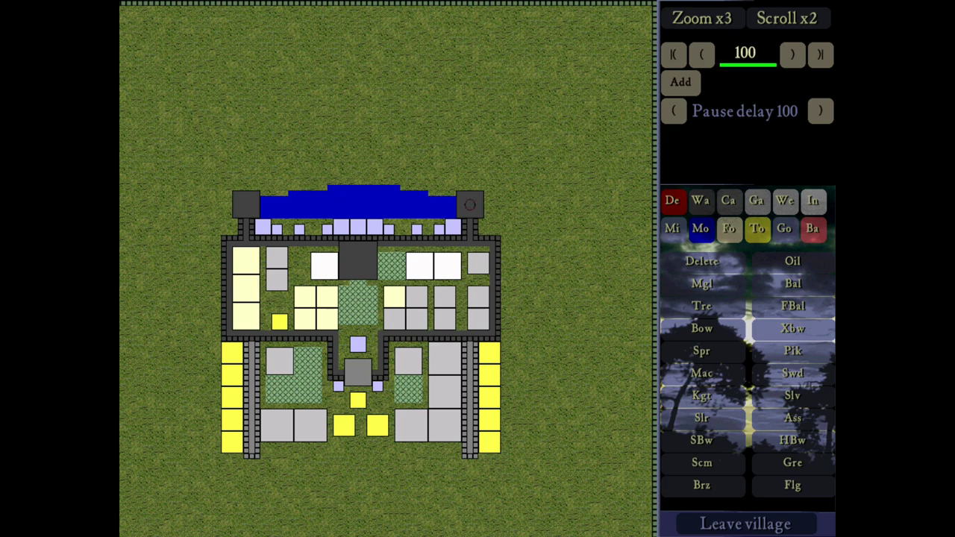
{"action": "left_click", "coordinate": [246, 204]}
{"action": "left_click", "coordinate": [358, 377]}
{"action": "left_click", "coordinate": [504, 222]}
{"action": "key", "text": "Left"}
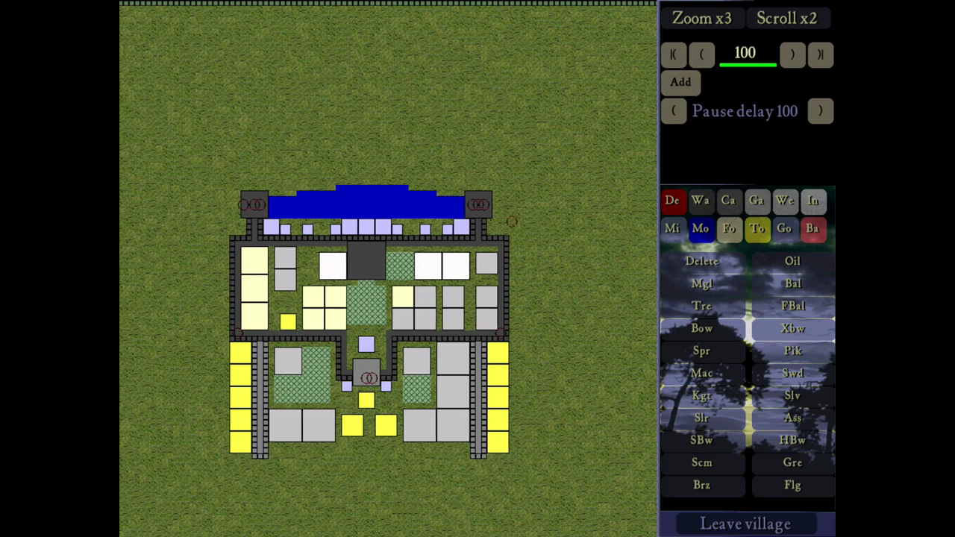
- Place a defending unit outside the northwestern tower and scatter killing pits around the outer sides of both northern towers
{"action": "left_click", "coordinate": [234, 227]}
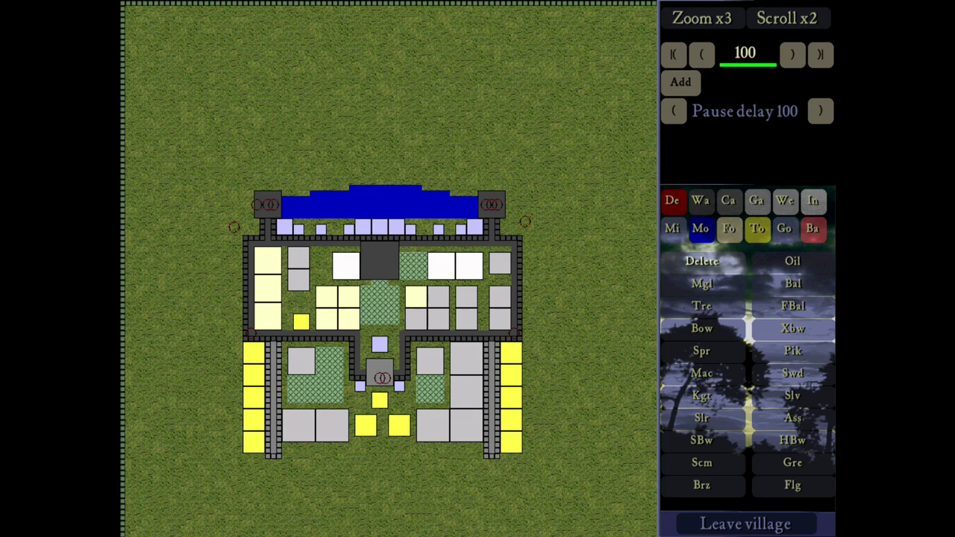
{"action": "left_click", "coordinate": [757, 228]}
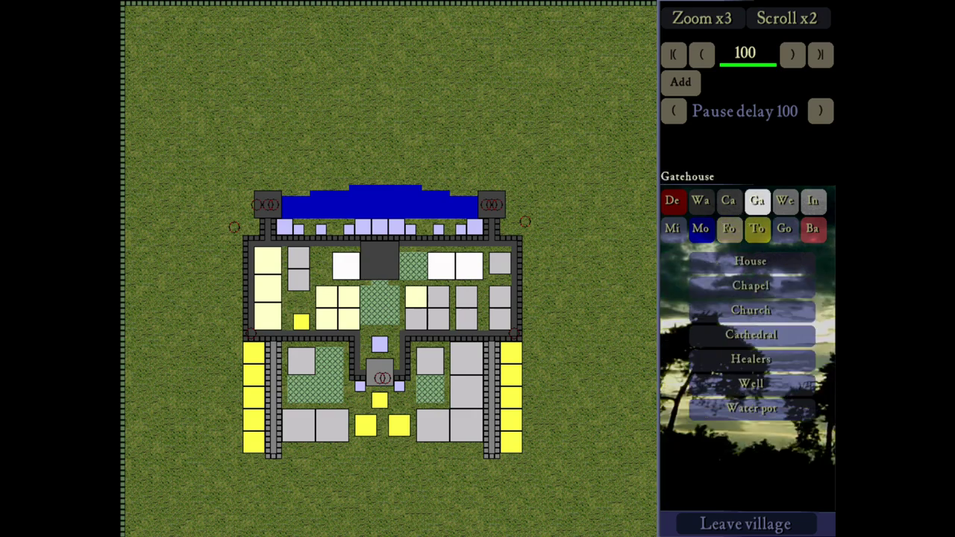
{"action": "left_click", "coordinate": [785, 200]}
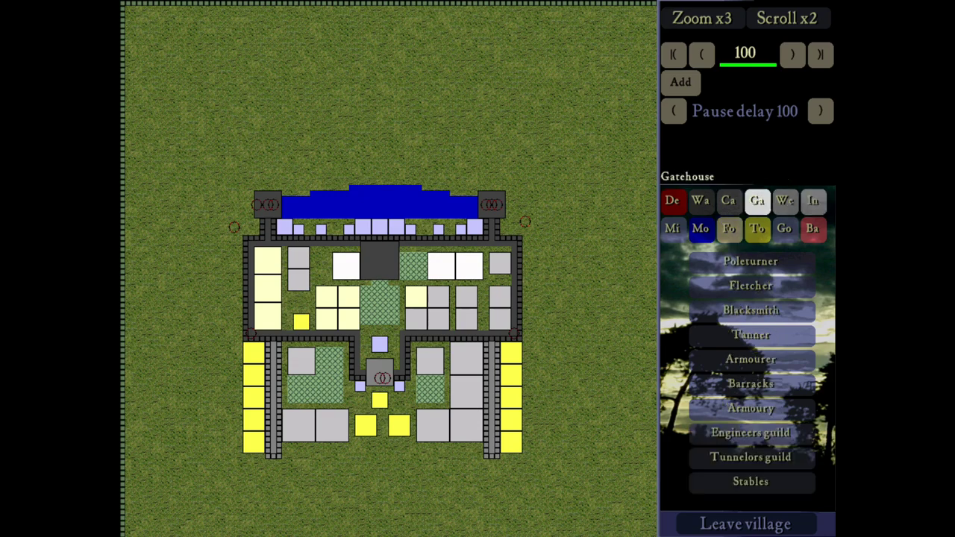
{"action": "left_click", "coordinate": [757, 200]}
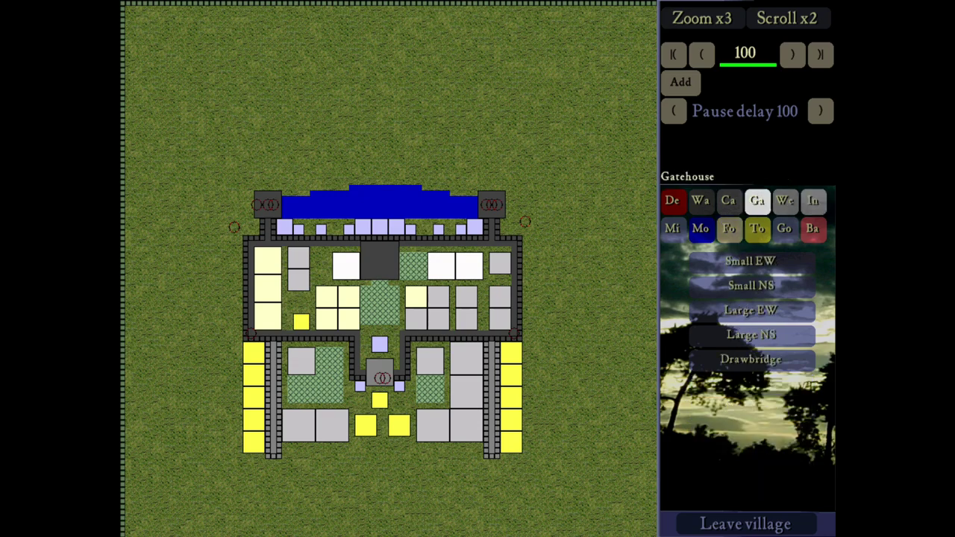
{"action": "left_click", "coordinate": [728, 200]}
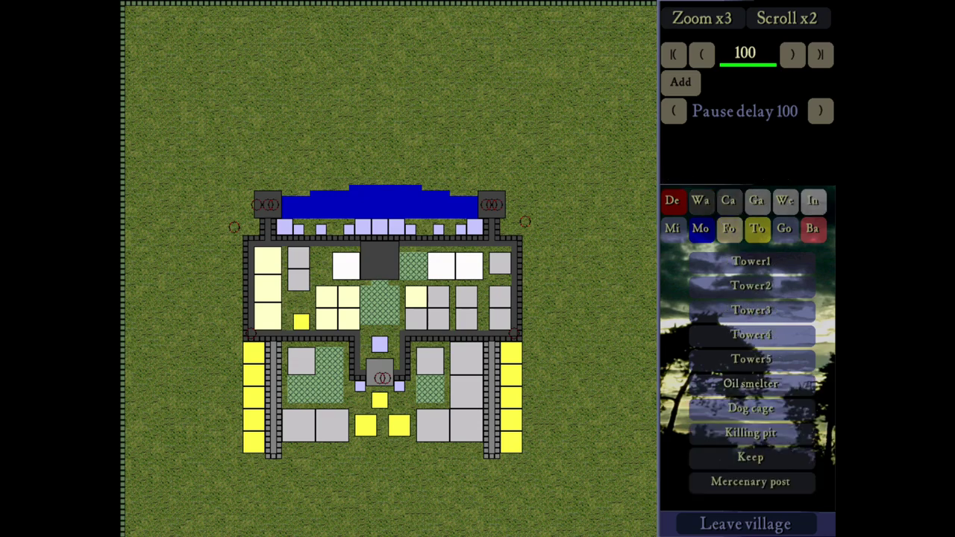
{"action": "left_click", "coordinate": [751, 432]}
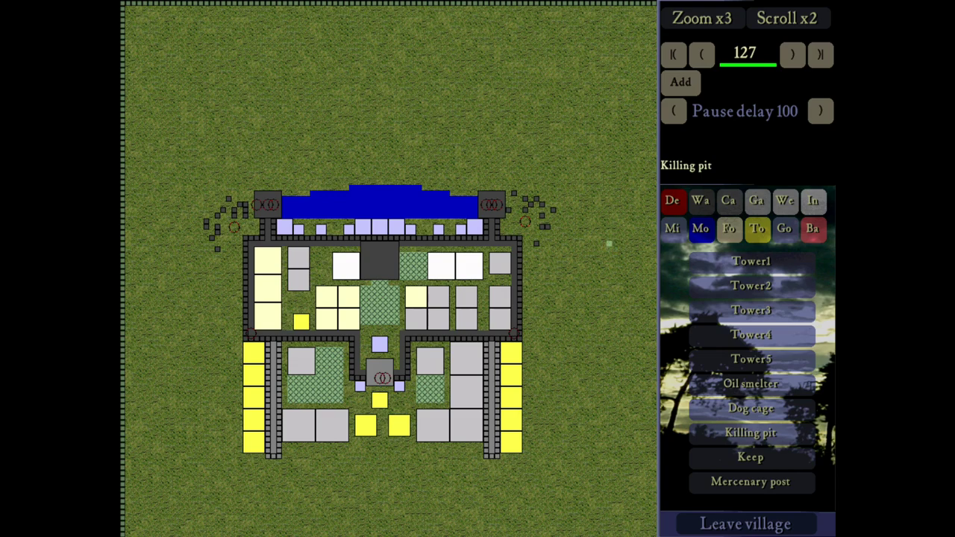
- Save the village under the name marshal10
{"action": "key", "text": "ctrl+s"}
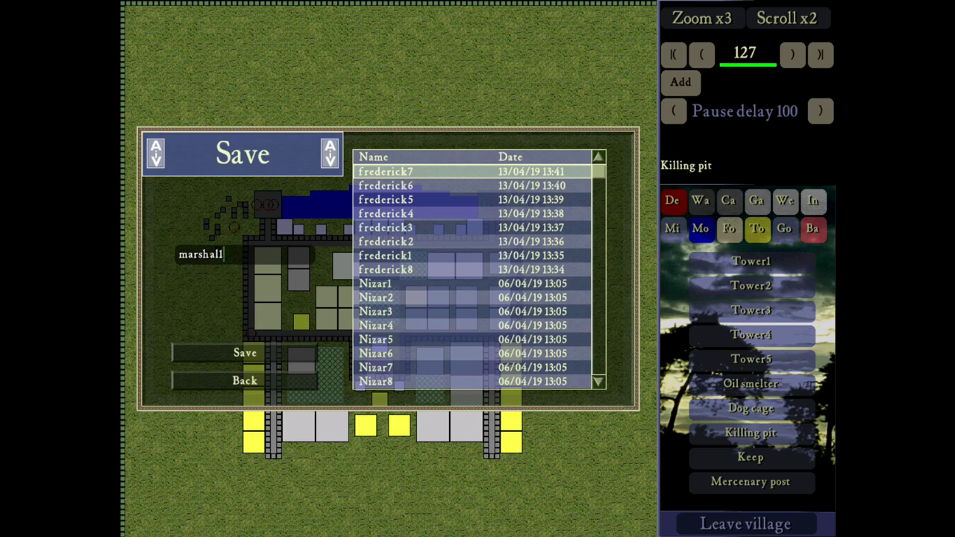
{"action": "key", "text": "BackSpace"}
{"action": "type", "text": "10"}
{"action": "key", "text": "Return"}
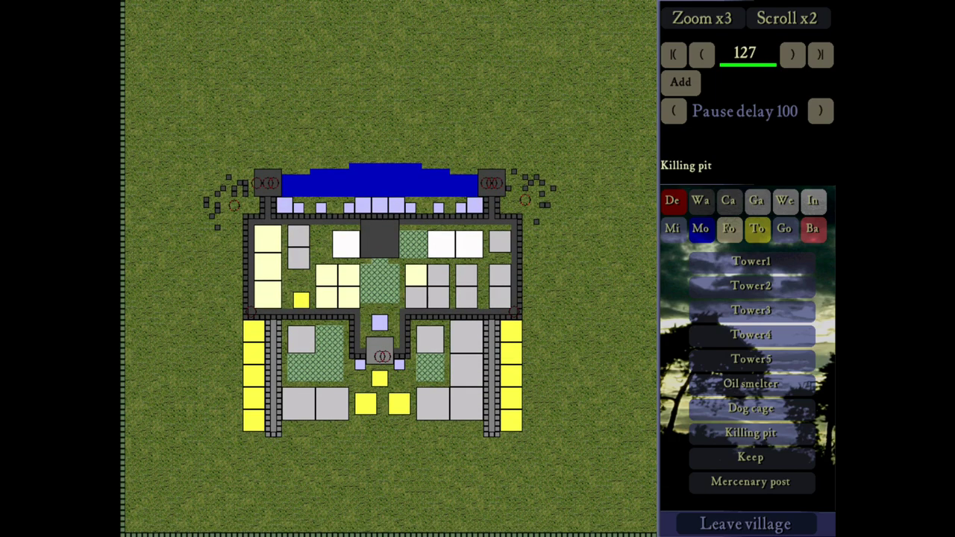
- Leave the village and exit the AI village editor
{"action": "left_click", "coordinate": [746, 524]}
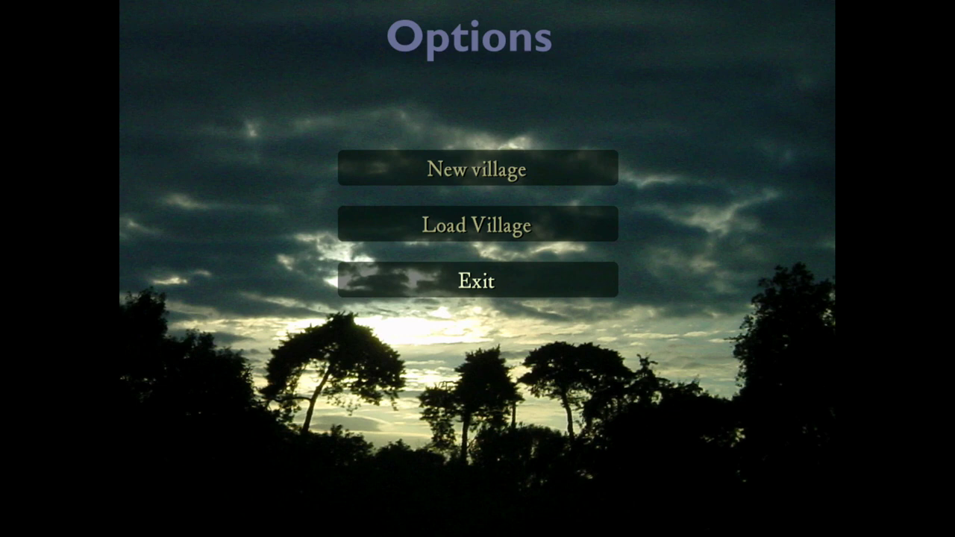
{"action": "left_click", "coordinate": [478, 281]}
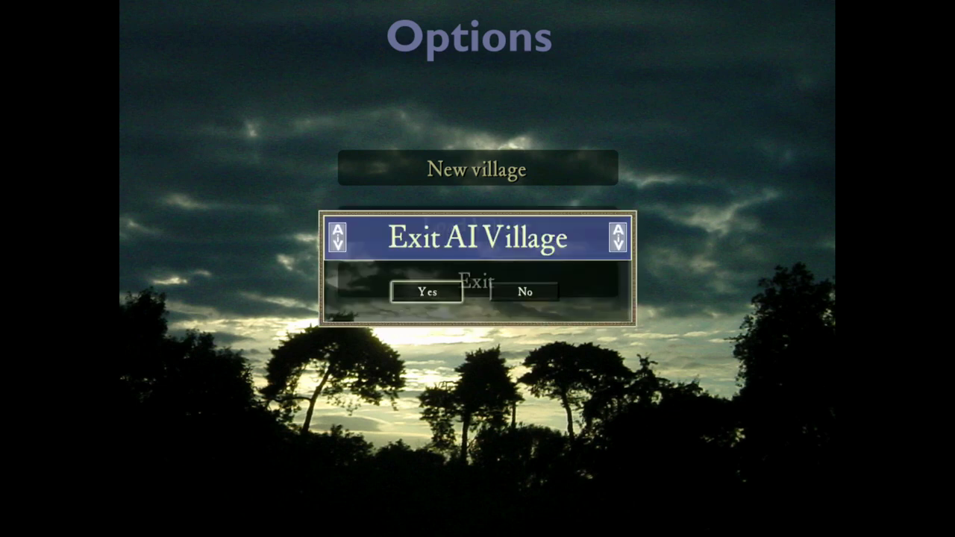
{"action": "left_click", "coordinate": [427, 291]}
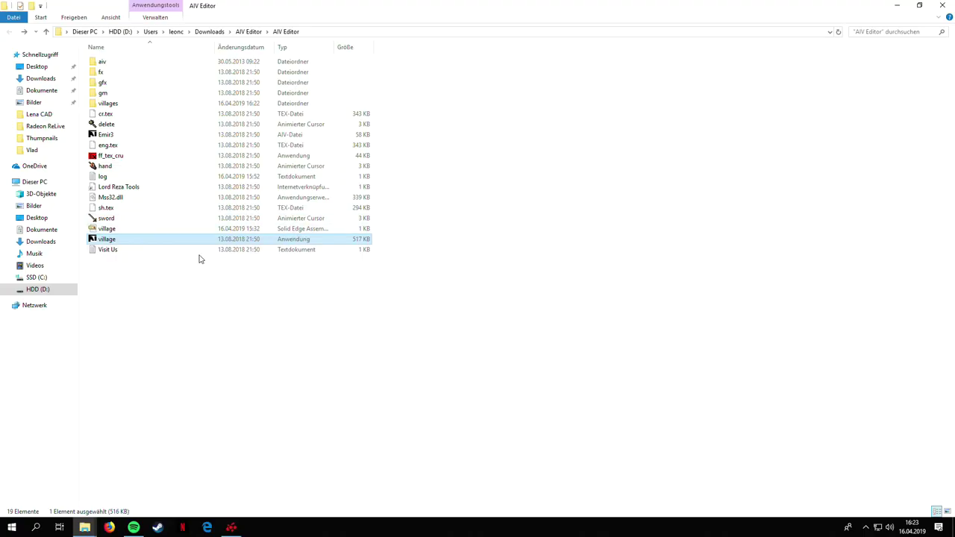
- Find the marshal10 file in the AIV Editor's villages folder and copy it
{"action": "double_click", "coordinate": [144, 106]}
{"action": "scroll", "coordinate": [255, 247], "scroll_direction": "down", "scroll_amount": 5}
{"action": "scroll", "coordinate": [253, 246], "scroll_direction": "up", "scroll_amount": 1}
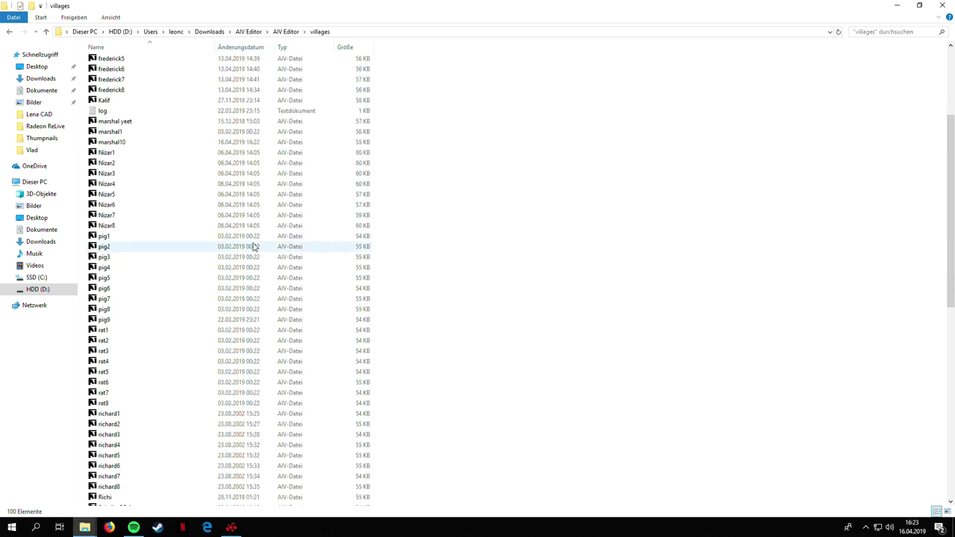
{"action": "scroll", "coordinate": [254, 246], "scroll_direction": "down", "scroll_amount": 10}
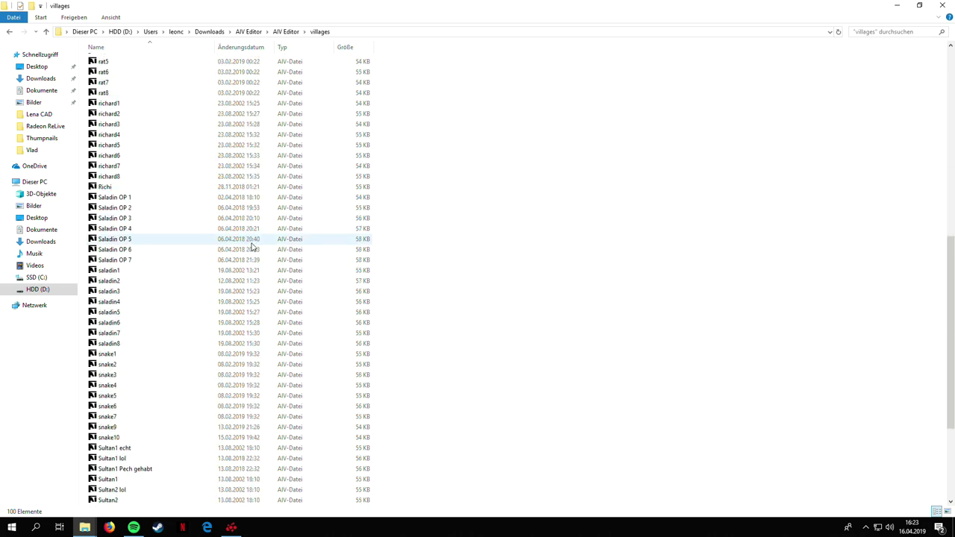
{"action": "scroll", "coordinate": [252, 247], "scroll_direction": "down", "scroll_amount": 5}
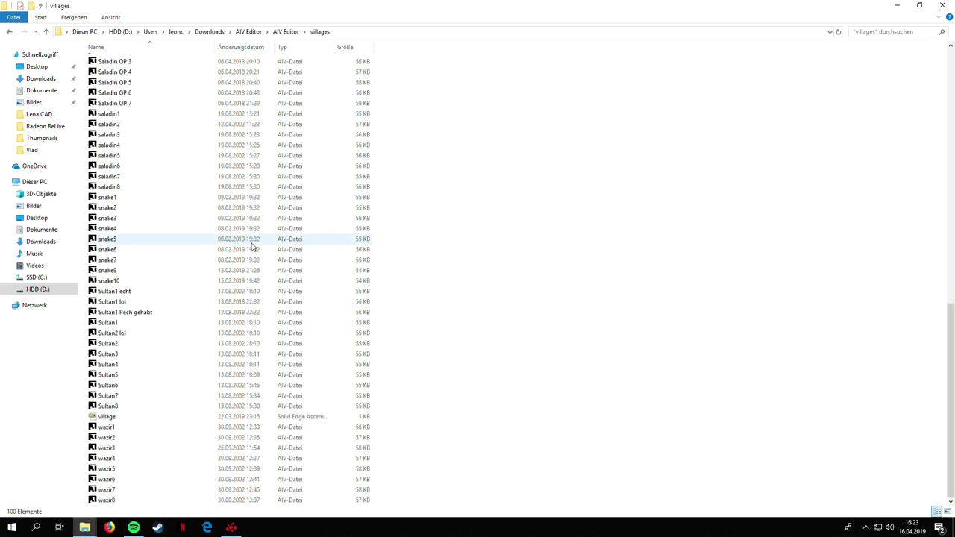
{"action": "scroll", "coordinate": [252, 246], "scroll_direction": "up", "scroll_amount": 16}
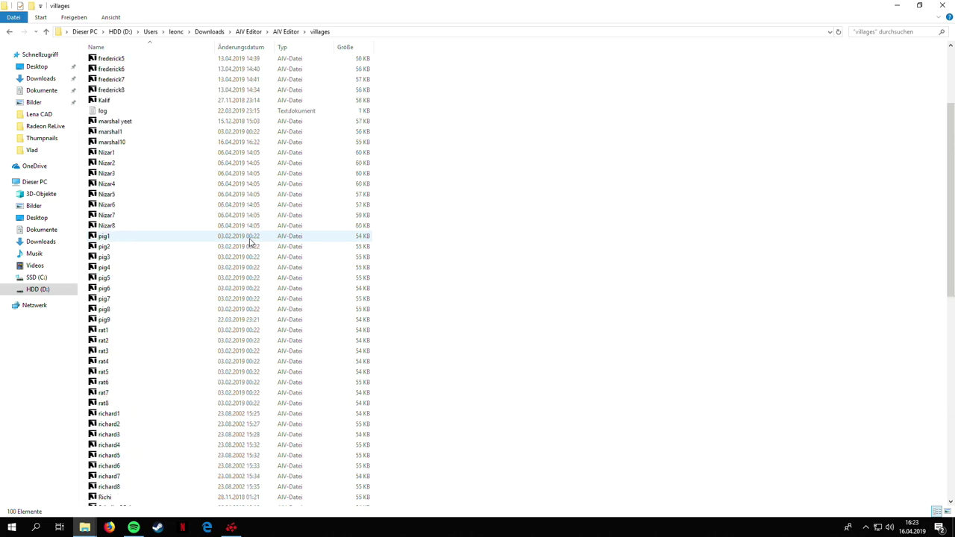
{"action": "left_click", "coordinate": [153, 142]}
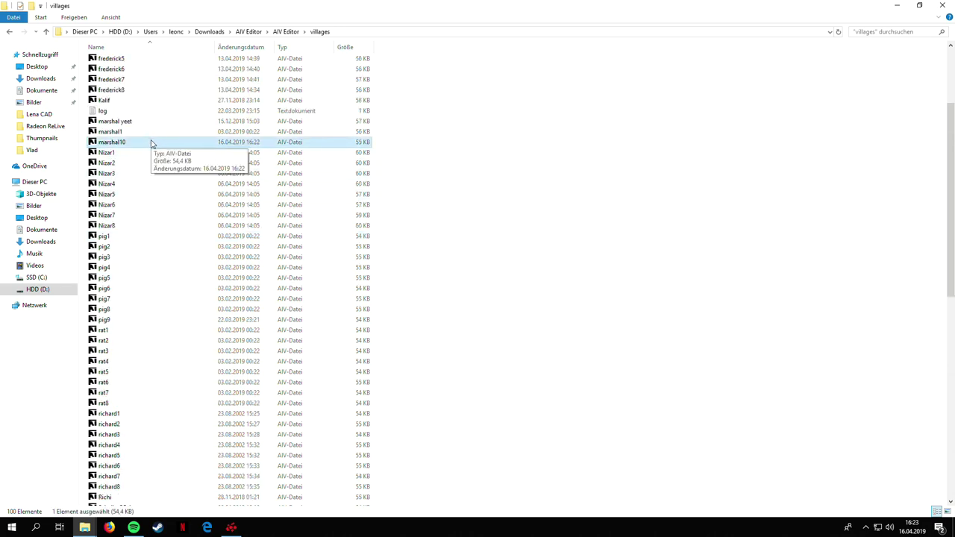
- Switch to the Stronghold Crusader Extreme aiv folder and paste the copied marshal10 file into it
{"action": "left_click", "coordinate": [10, 33]}
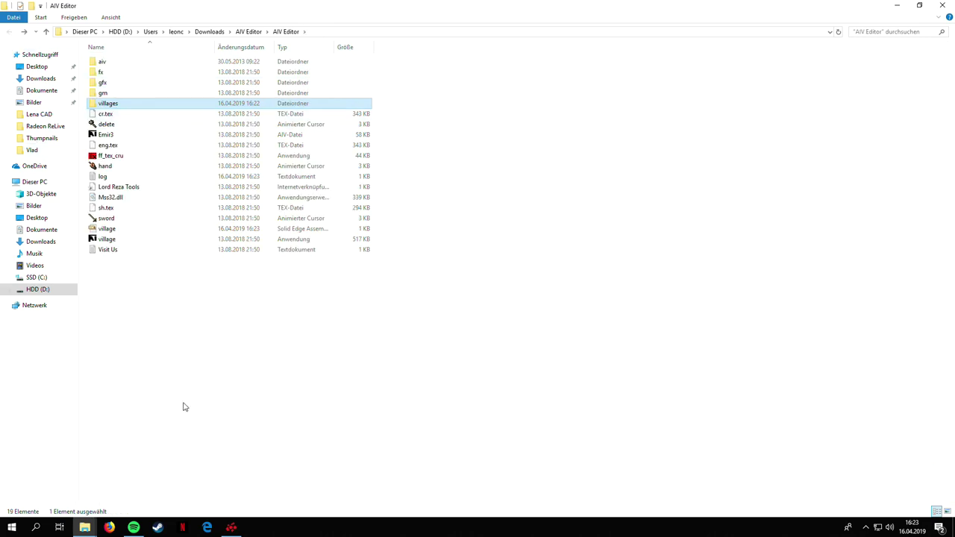
{"action": "mouse_move", "coordinate": [99, 531]}
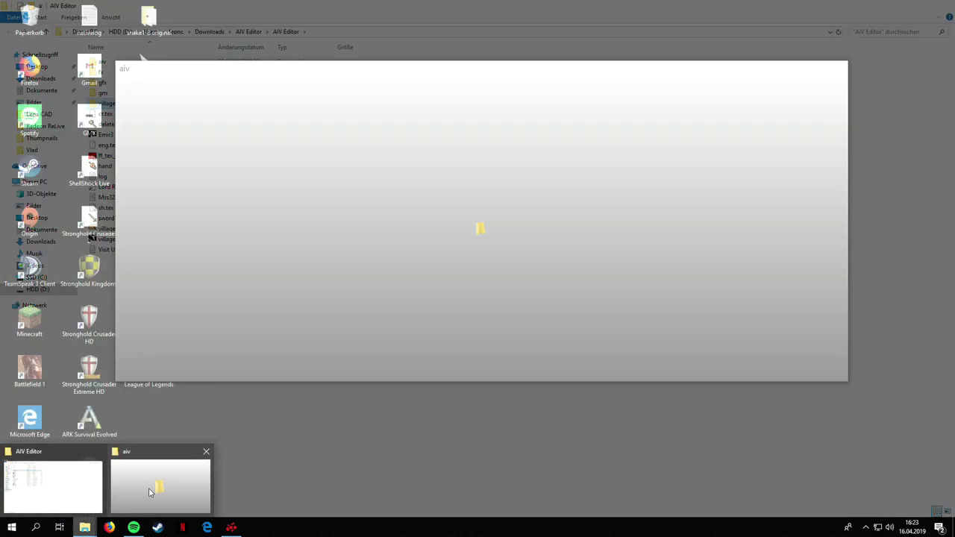
{"action": "left_click", "coordinate": [149, 489]}
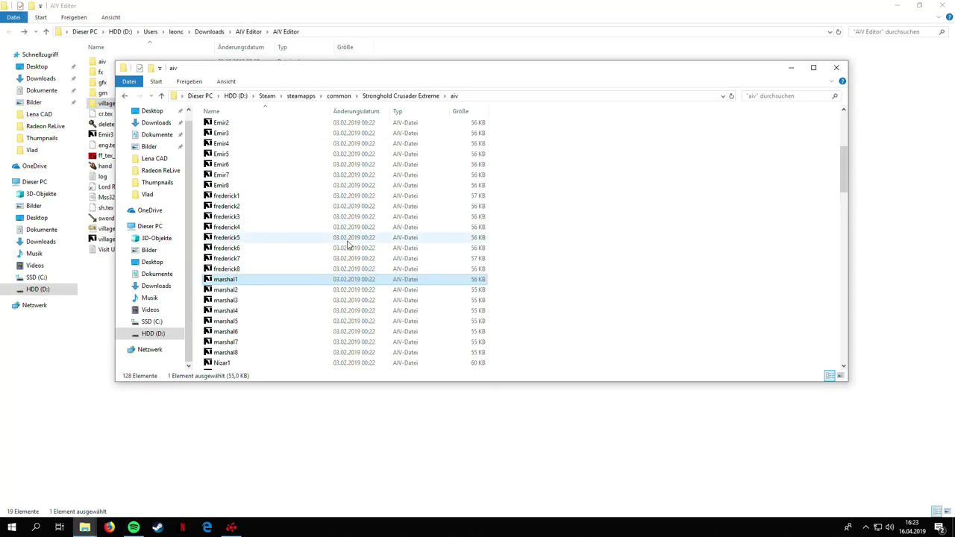
{"action": "scroll", "coordinate": [347, 249], "scroll_direction": "up", "scroll_amount": 6}
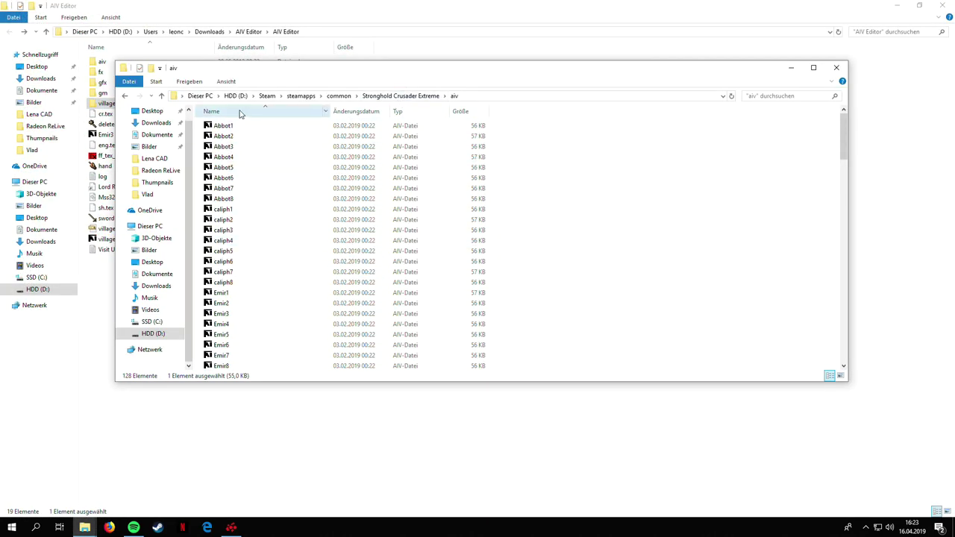
{"action": "left_click", "coordinate": [584, 222]}
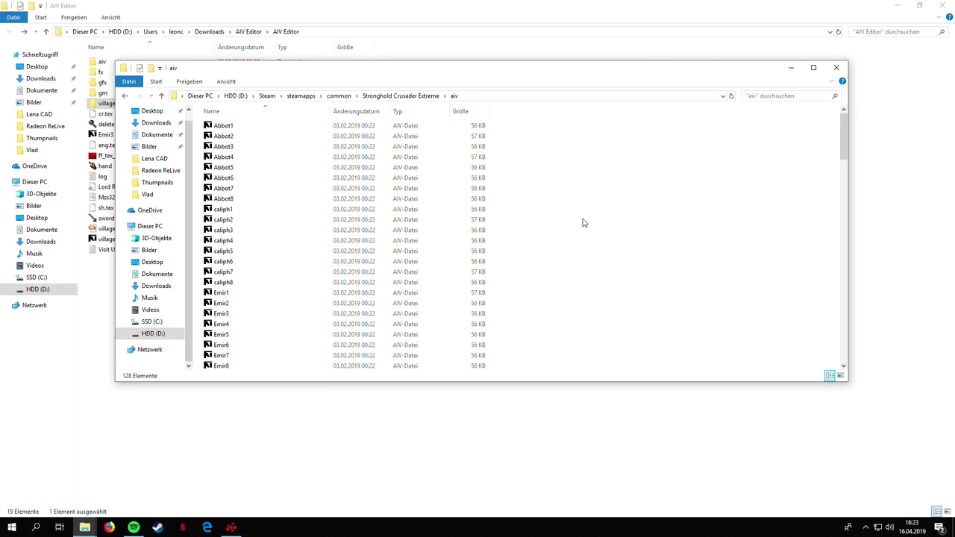
{"action": "key", "text": "ctrl+v"}
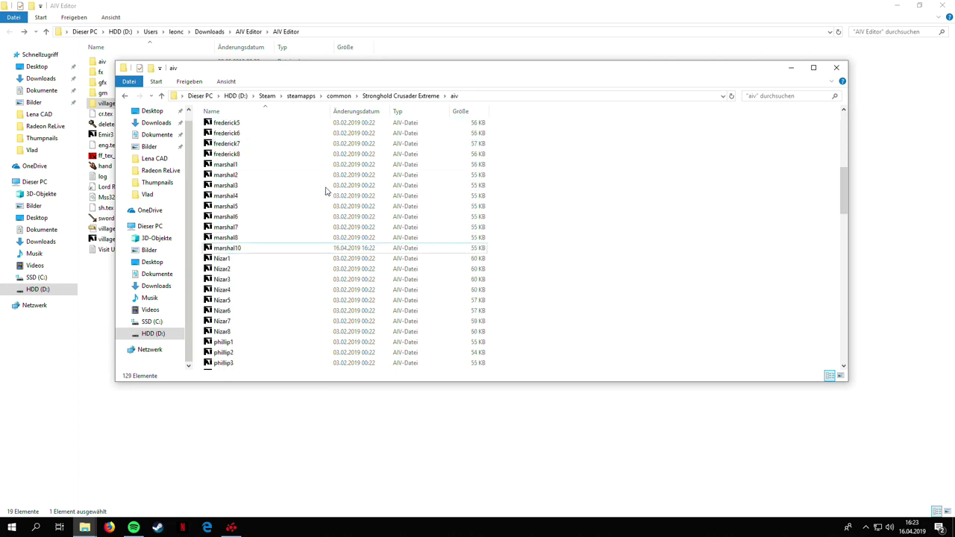
- Move the original files marshal1 through marshal8 from the game's aiv folder to the desktop
{"action": "scroll", "coordinate": [324, 241], "scroll_direction": "down", "scroll_amount": 2}
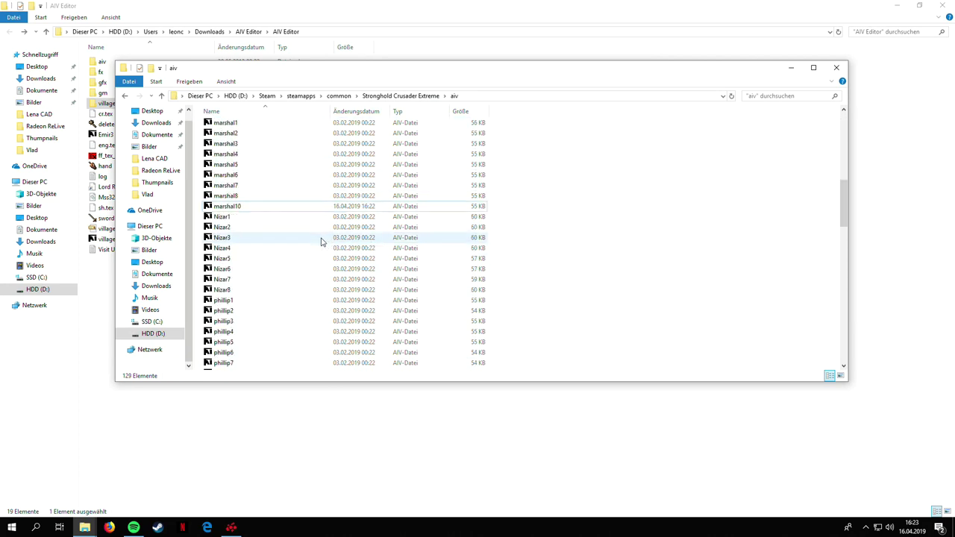
{"action": "left_click", "coordinate": [309, 208]}
{"action": "scroll", "coordinate": [292, 149], "scroll_direction": "up", "scroll_amount": 2}
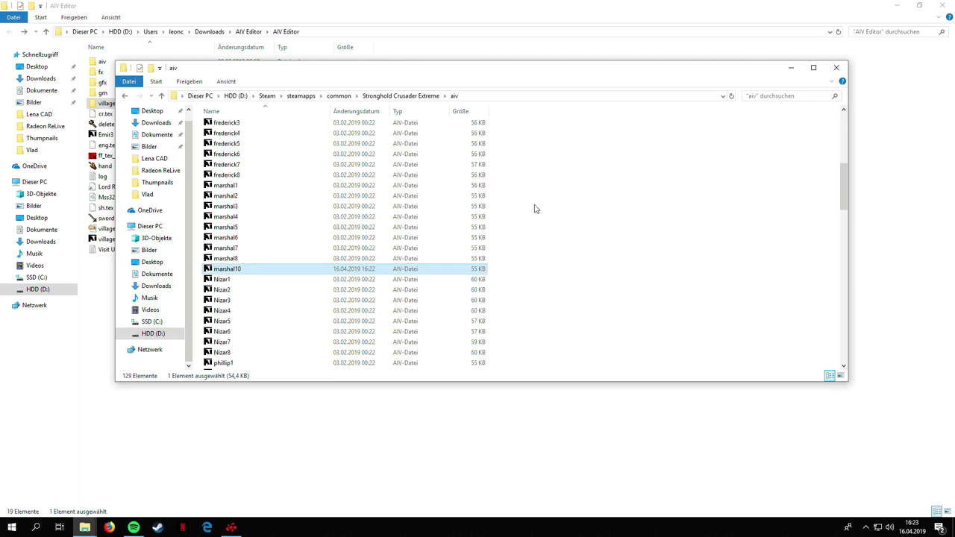
{"action": "mouse_move", "coordinate": [557, 179]}
{"action": "left_mouse_down"}
{"action": "mouse_move", "coordinate": [429, 217]}
{"action": "mouse_move", "coordinate": [540, 184]}
{"action": "mouse_move", "coordinate": [503, 186]}
{"action": "mouse_move", "coordinate": [481, 200]}
{"action": "mouse_move", "coordinate": [559, 179]}
{"action": "left_mouse_up"}
{"action": "left_click", "coordinate": [309, 270]}
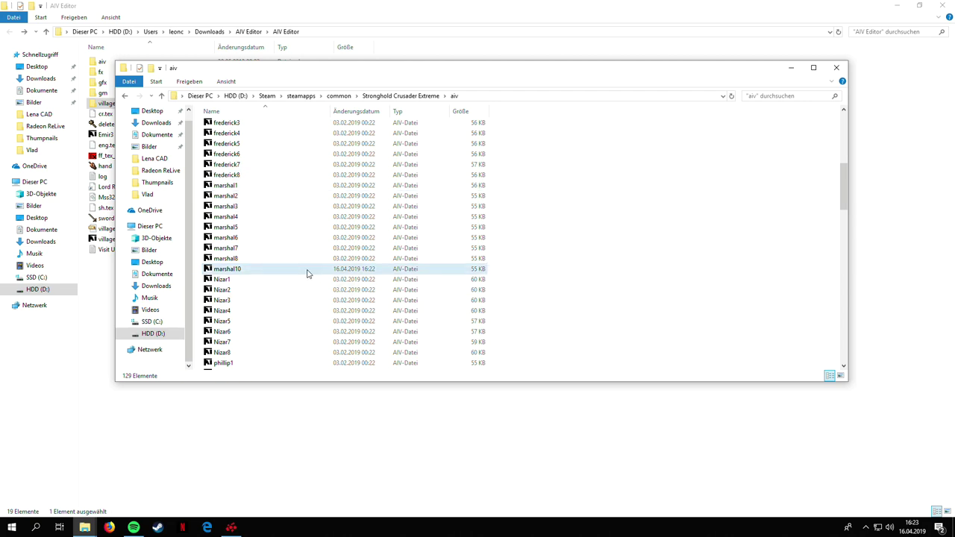
{"action": "left_click", "coordinate": [460, 186]}
{"action": "left_click", "coordinate": [527, 186]}
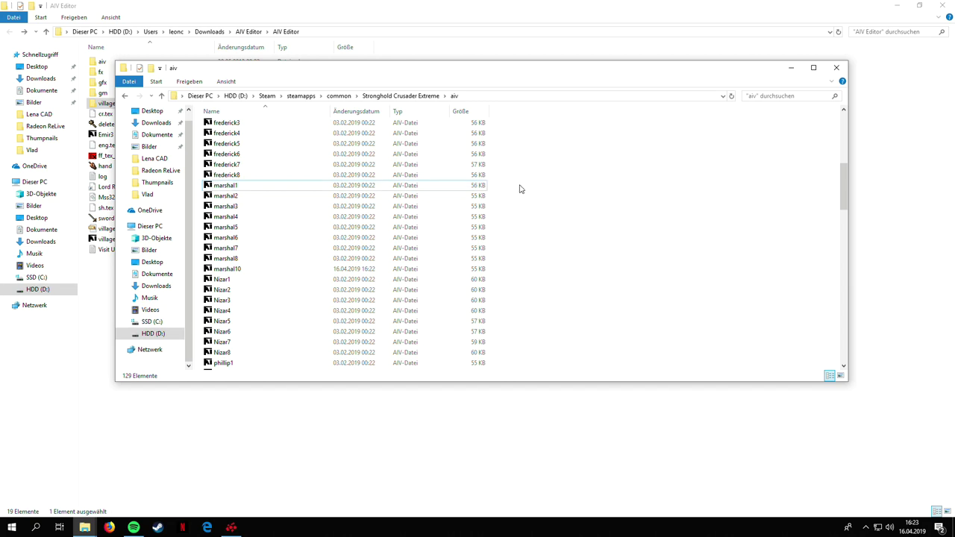
{"action": "left_click_drag", "start_coordinate": [520, 186], "coordinate": [421, 259]}
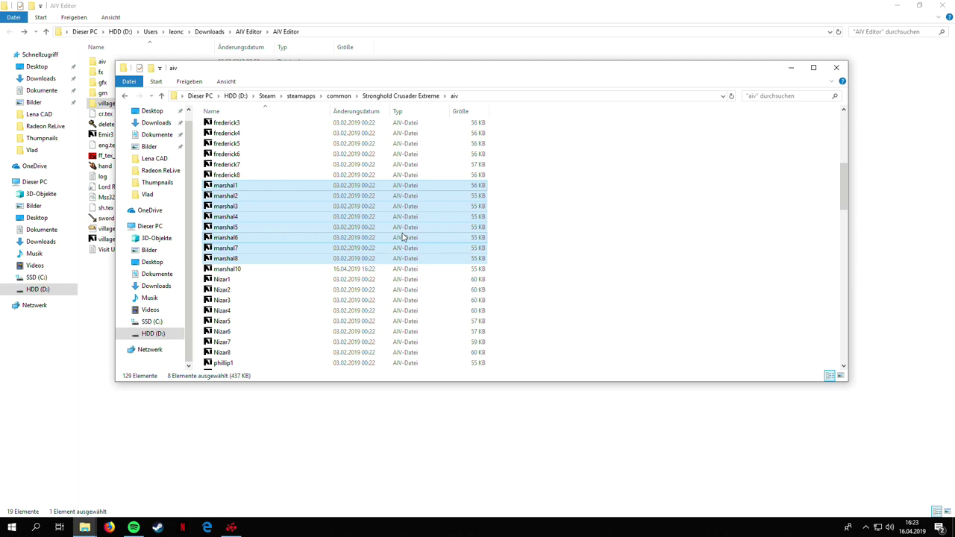
{"action": "left_click", "coordinate": [926, 6]}
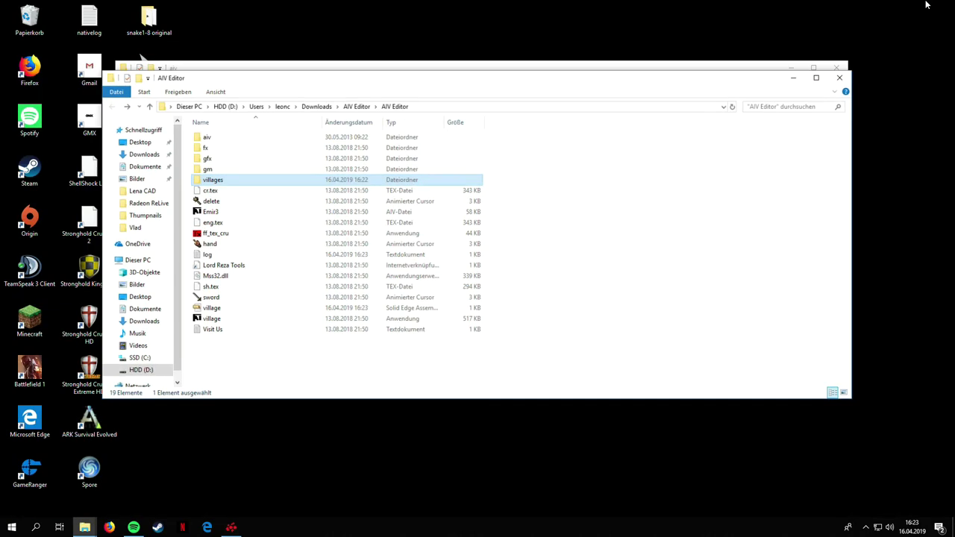
{"action": "left_click", "coordinate": [912, 121]}
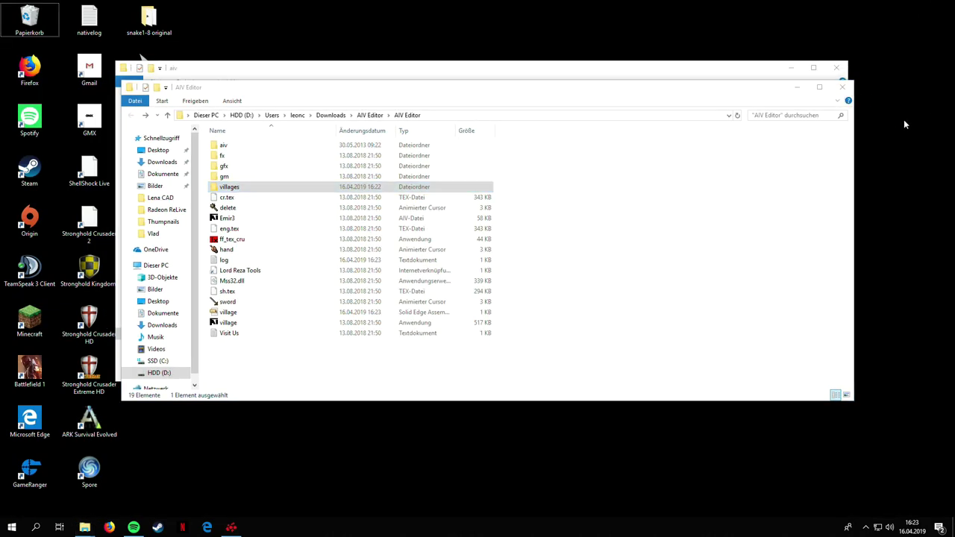
{"action": "key", "text": "ctrl+v"}
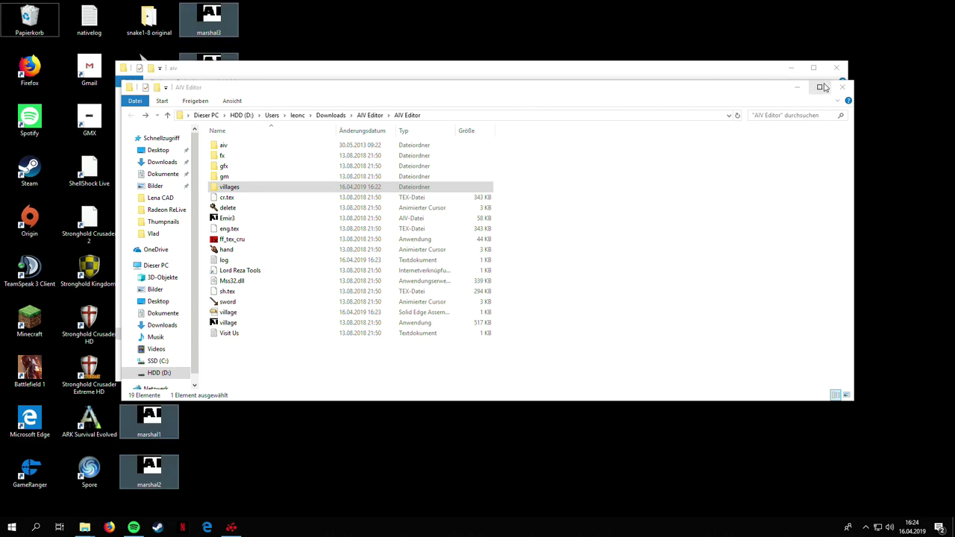
- Maximize the game's aiv folder window and minimize the AIV Editor folder window
{"action": "left_click", "coordinate": [814, 68]}
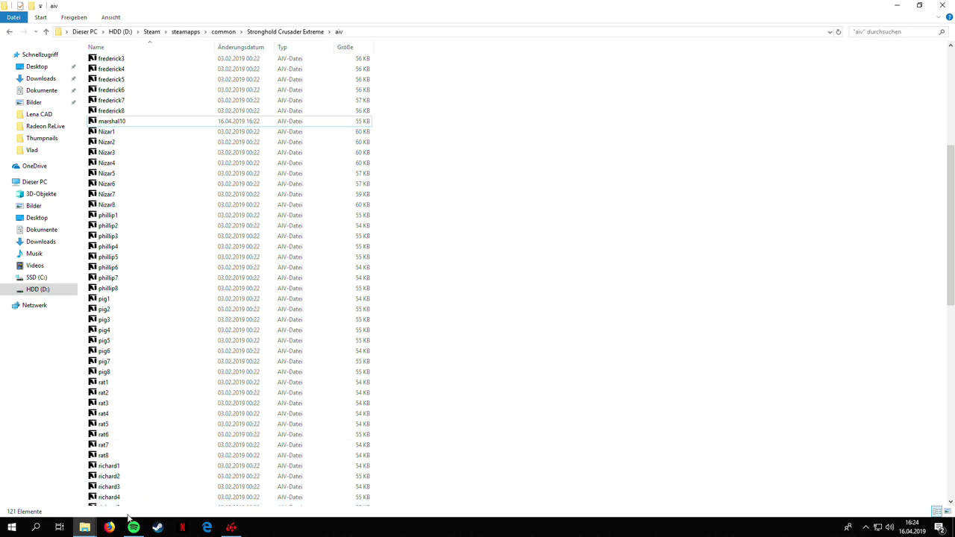
{"action": "mouse_move", "coordinate": [84, 528]}
{"action": "left_click", "coordinate": [64, 496]}
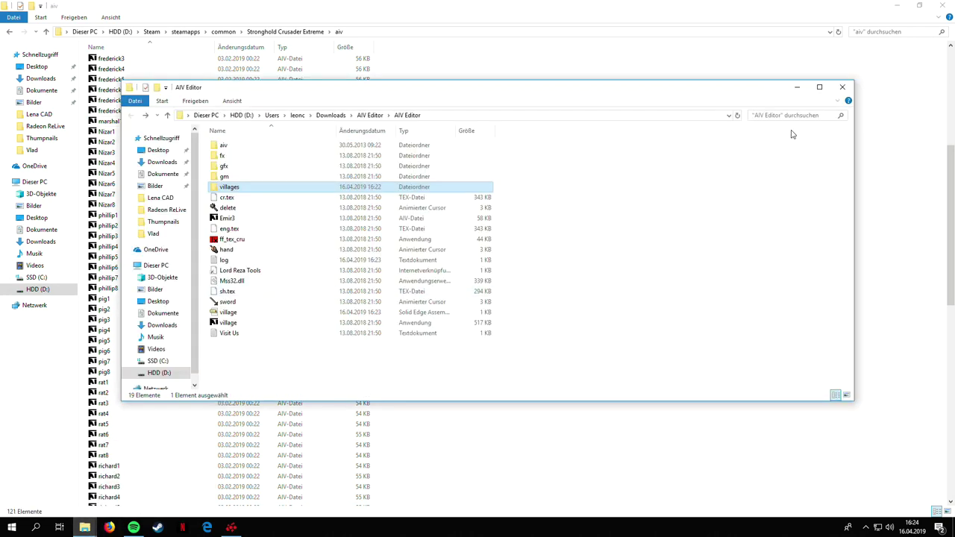
{"action": "left_click", "coordinate": [797, 88]}
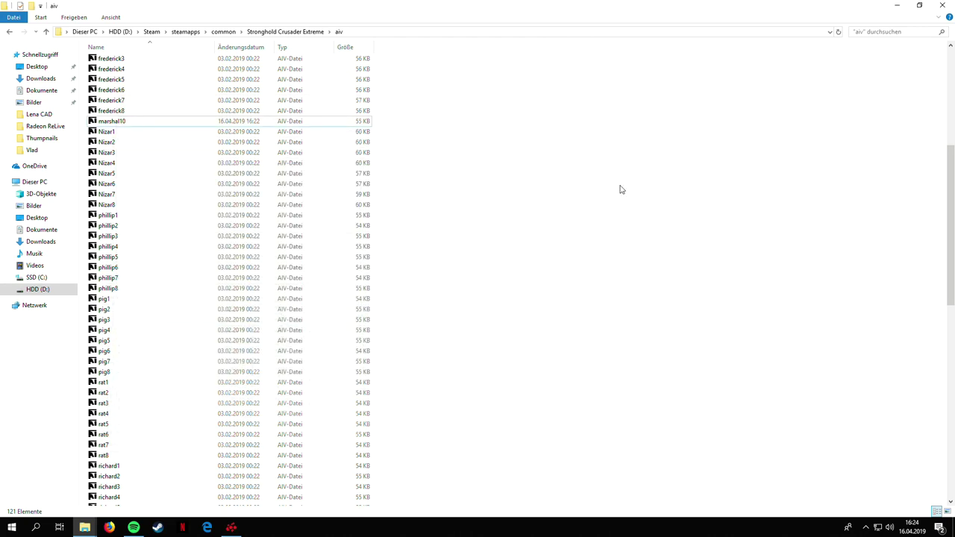
- Rename the marshal10 file in the game's aiv folder to marshal1
{"action": "right_click", "coordinate": [148, 125]}
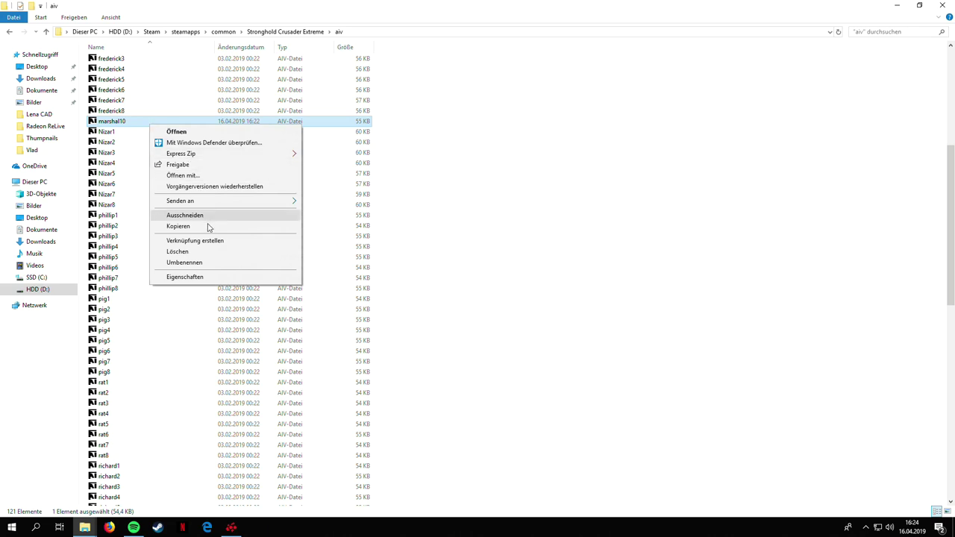
{"action": "left_click", "coordinate": [190, 263]}
{"action": "left_click", "coordinate": [134, 123]}
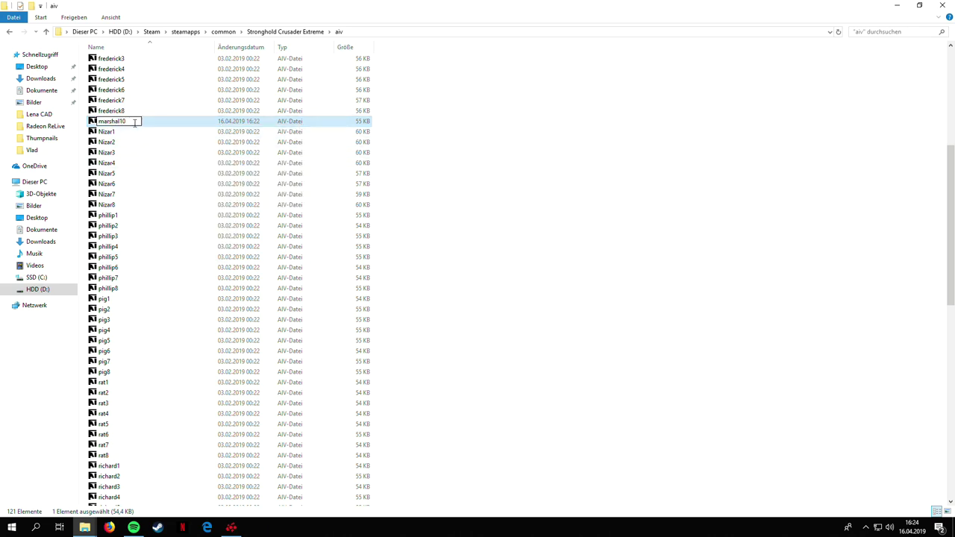
{"action": "key", "text": "BackSpace"}
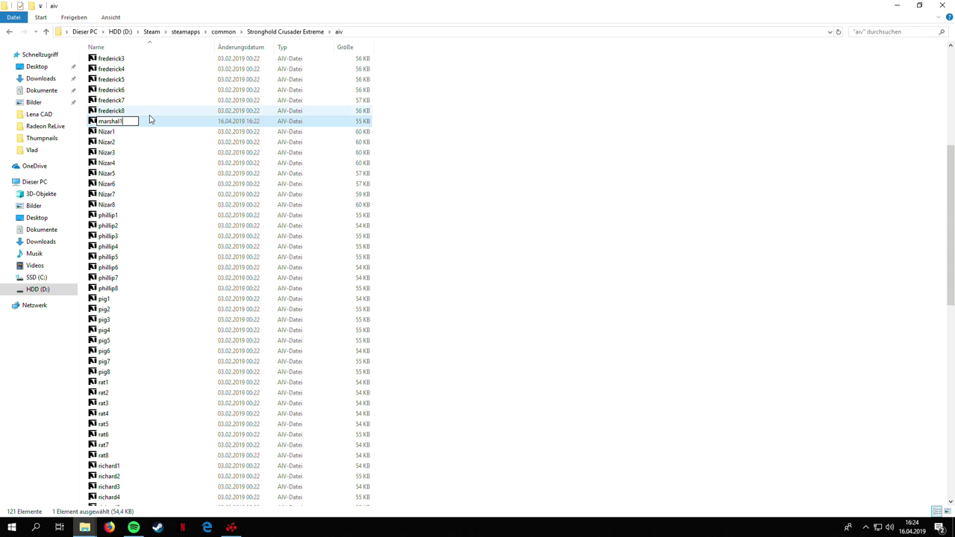
{"action": "key", "text": "Return"}
{"action": "left_click", "coordinate": [377, 160]}
{"action": "left_click", "coordinate": [123, 121]}
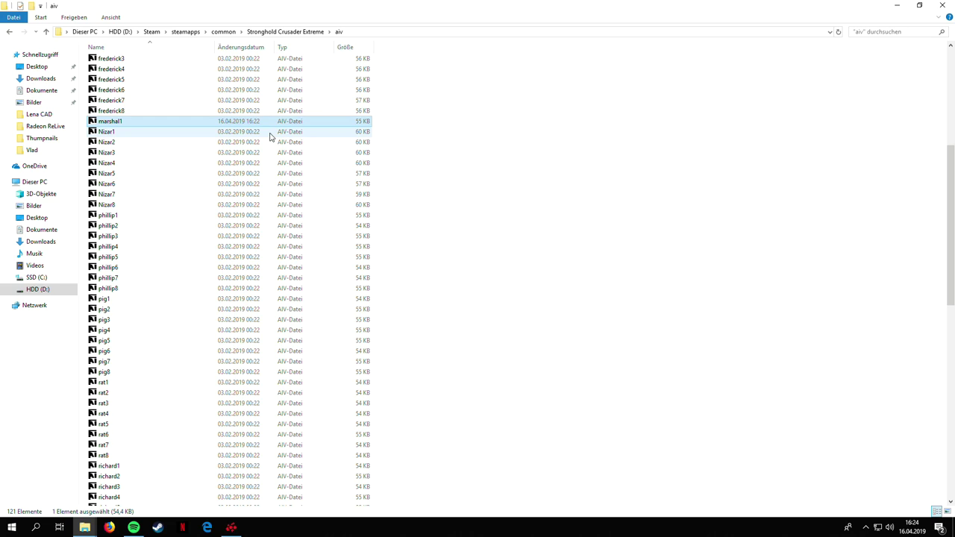
{"action": "left_click", "coordinate": [524, 129]}
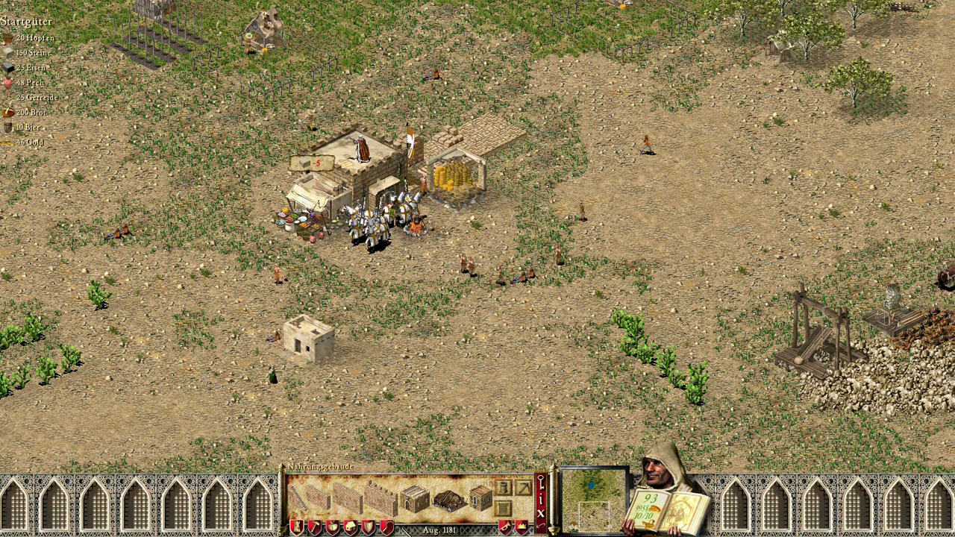
- Switch to the running Stronghold Crusader Extreme match and examine how the Marshal builds his castle from the custom layout
{"action": "left_click", "coordinate": [386, 528]}
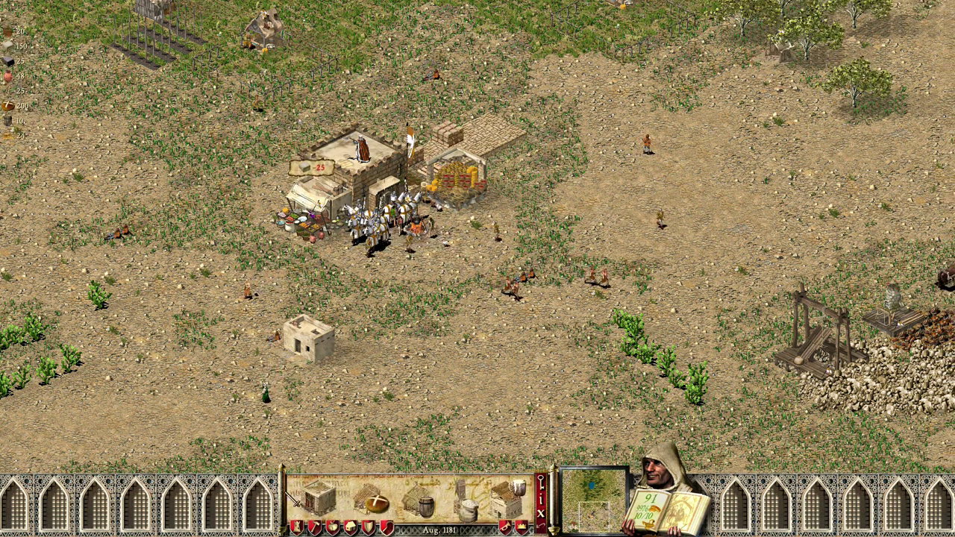
{"action": "key", "text": "Right"}
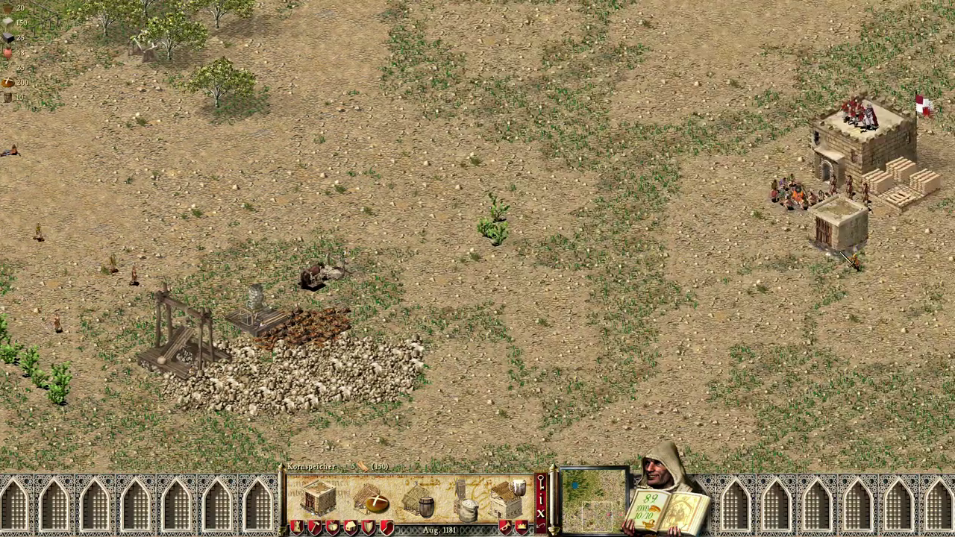
{"action": "key", "text": "Left"}
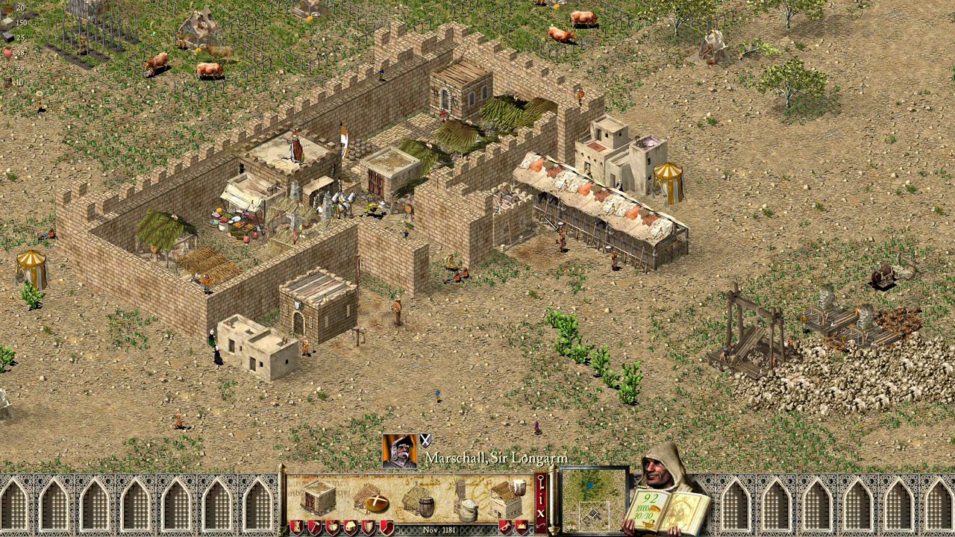
{"action": "key", "text": "Left"}
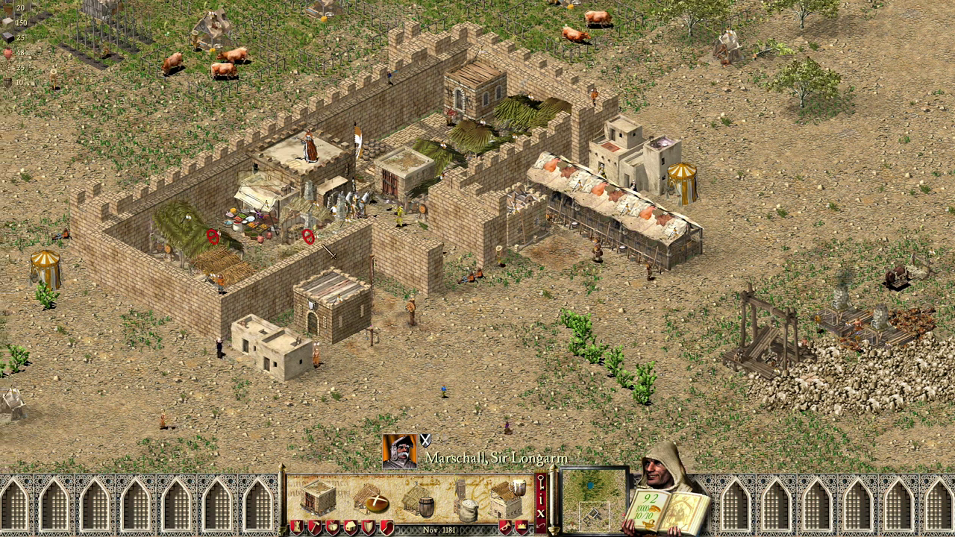